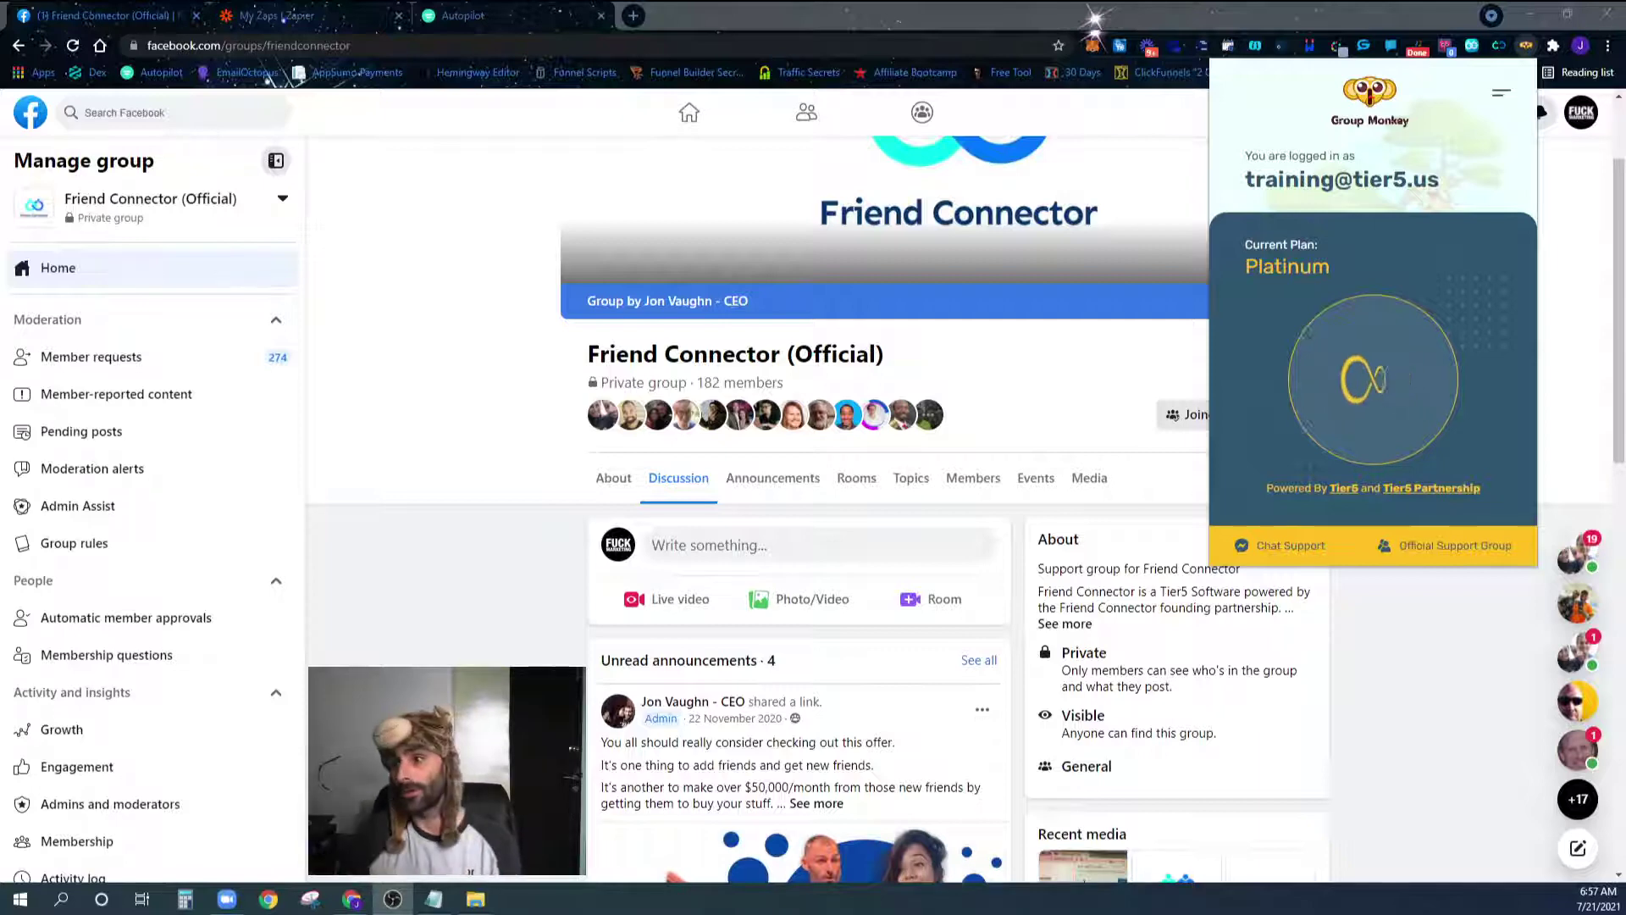
Step: Switch from the Facebook group to the My Zaps dashboard in Zapier
left_click(329, 11)
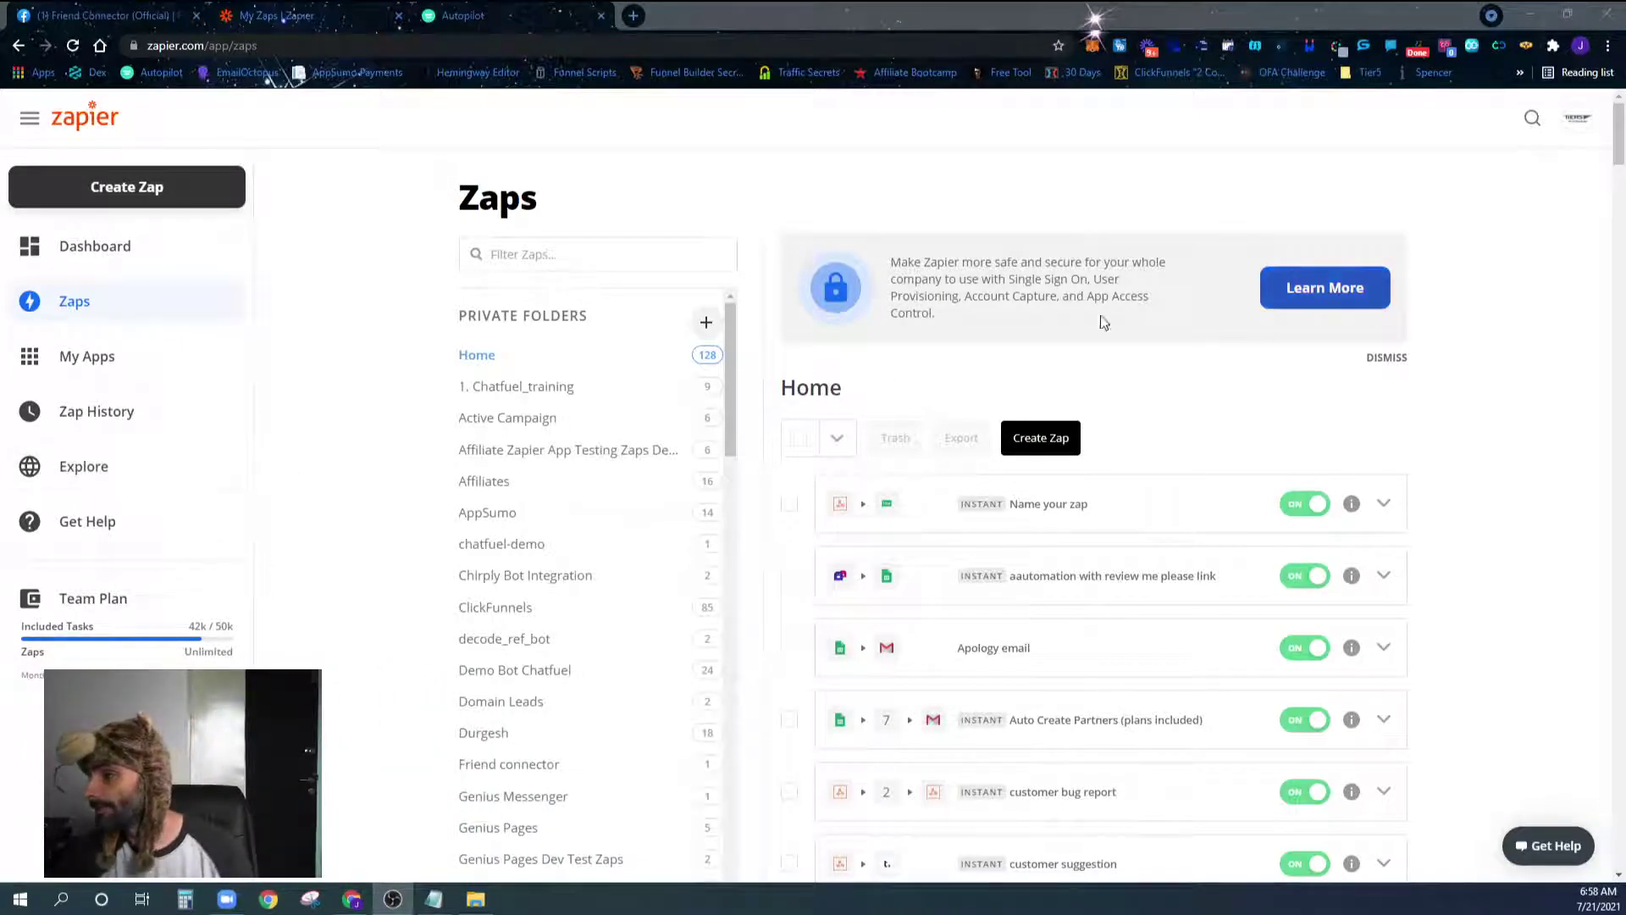
Step: Create a new Zap and title it 'Friend Connector Group Webhook'
left_click(989, 481)
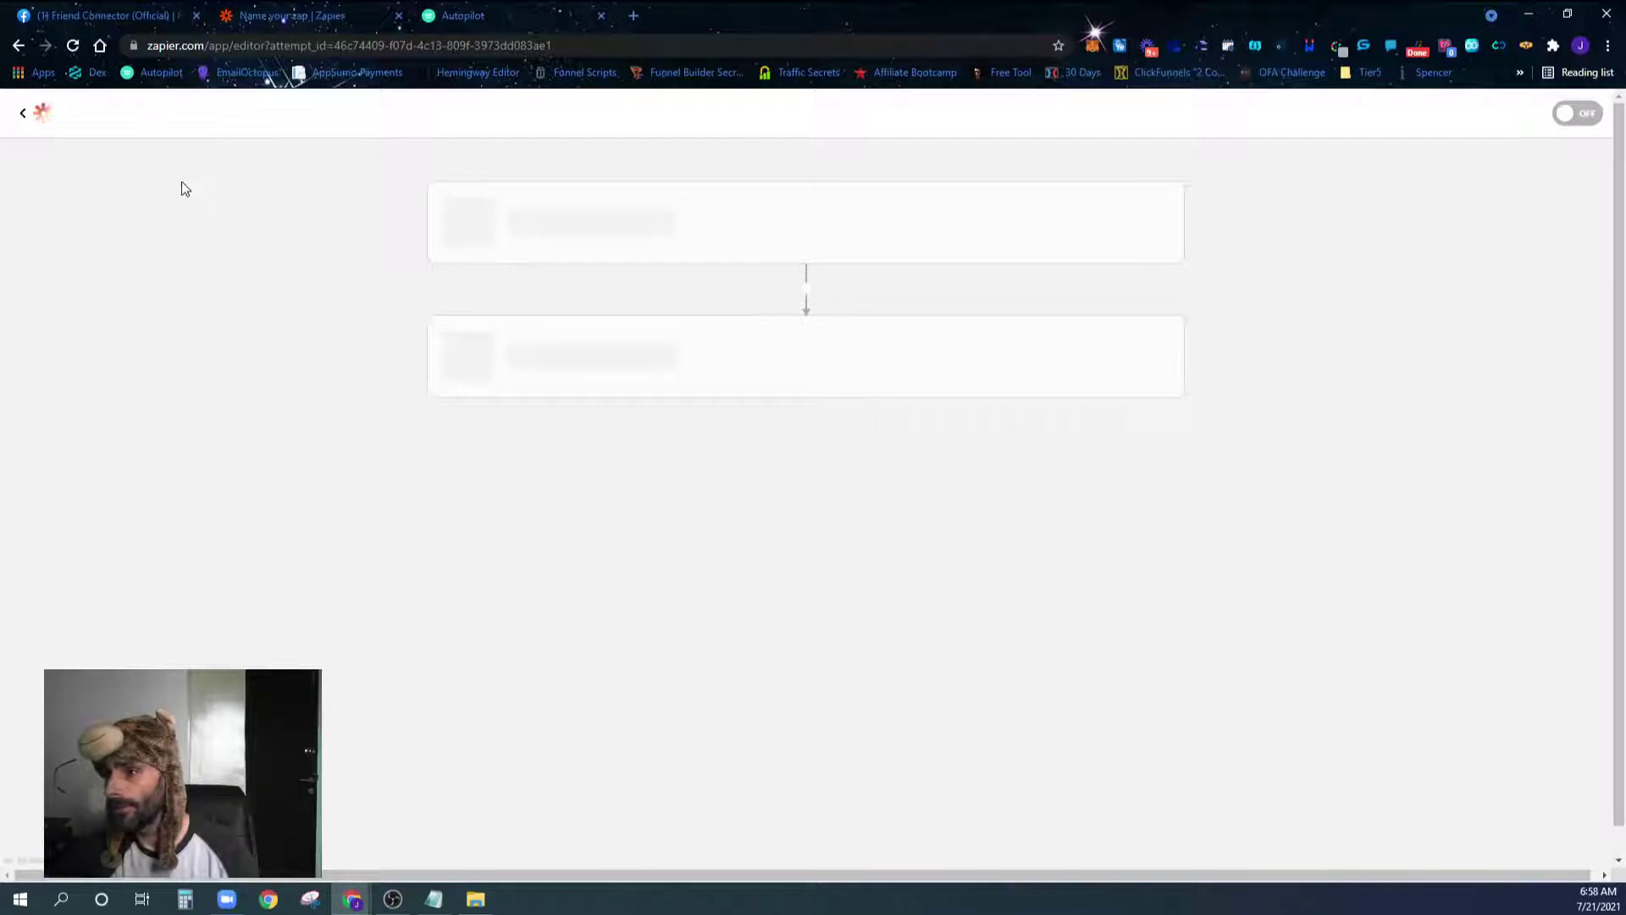
left_click(126, 13)
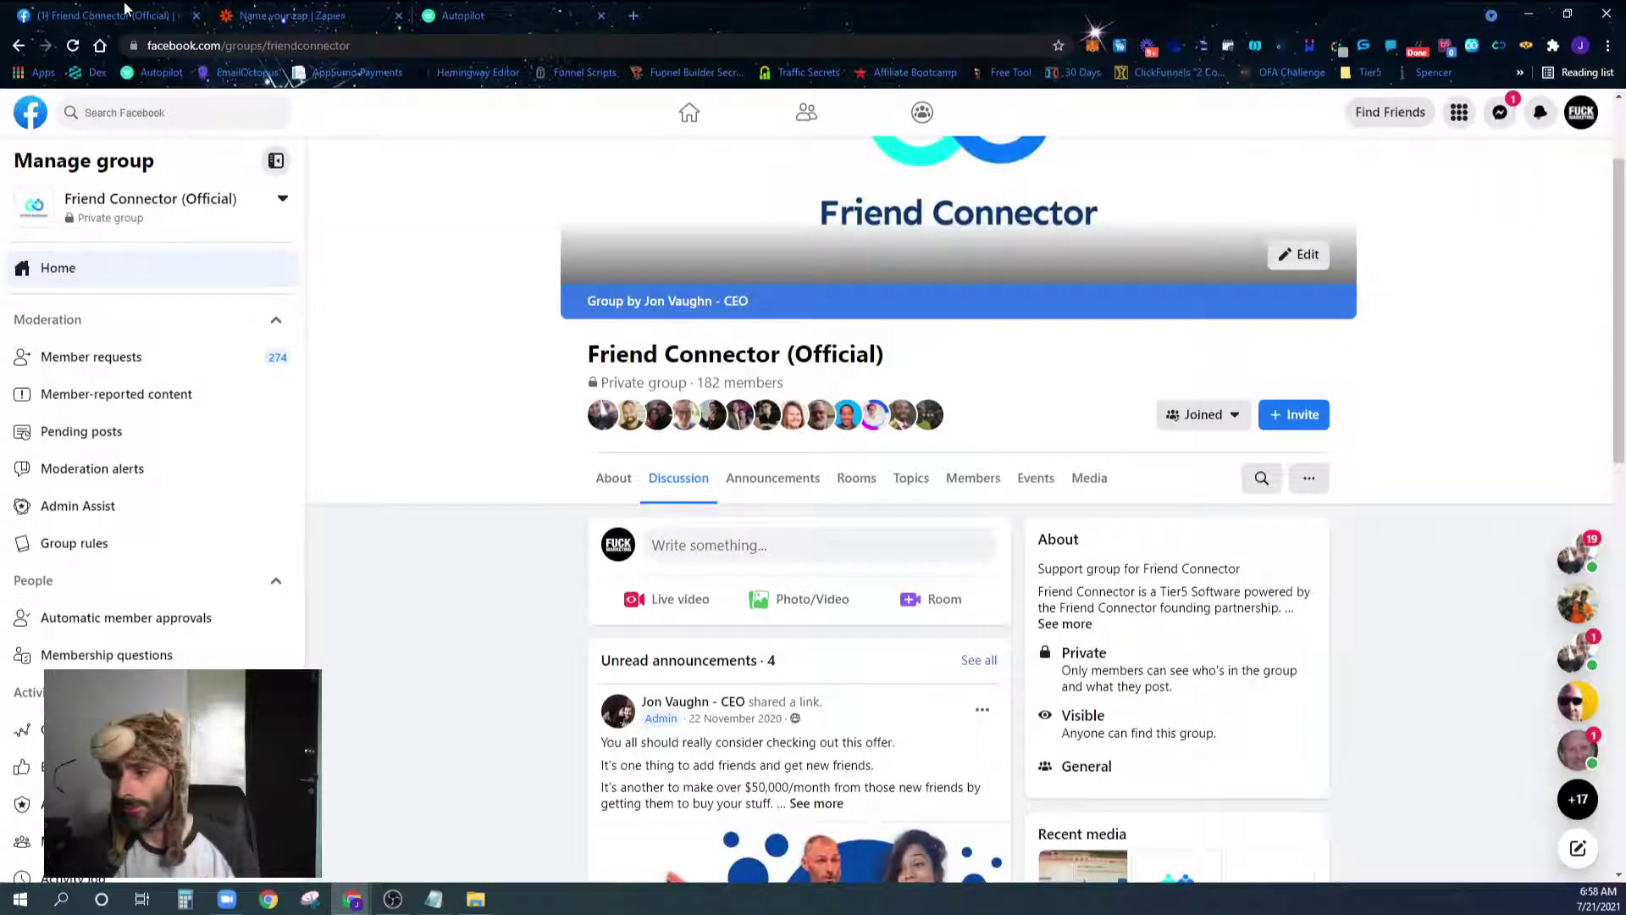
left_click(262, 14)
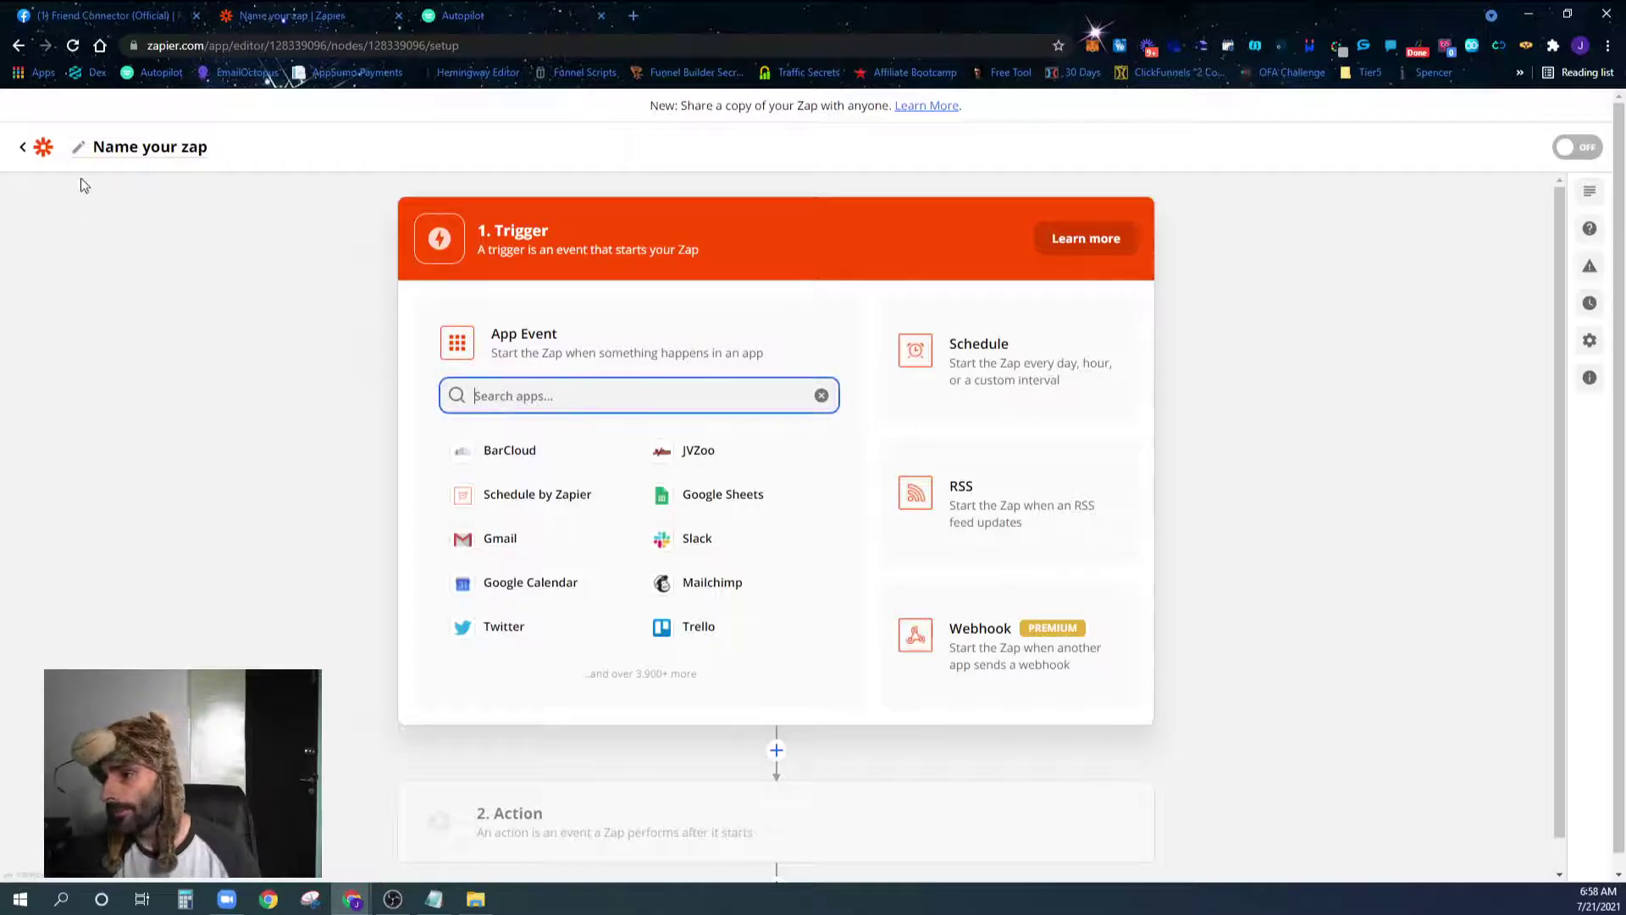
left_click(131, 148)
type("Fr")
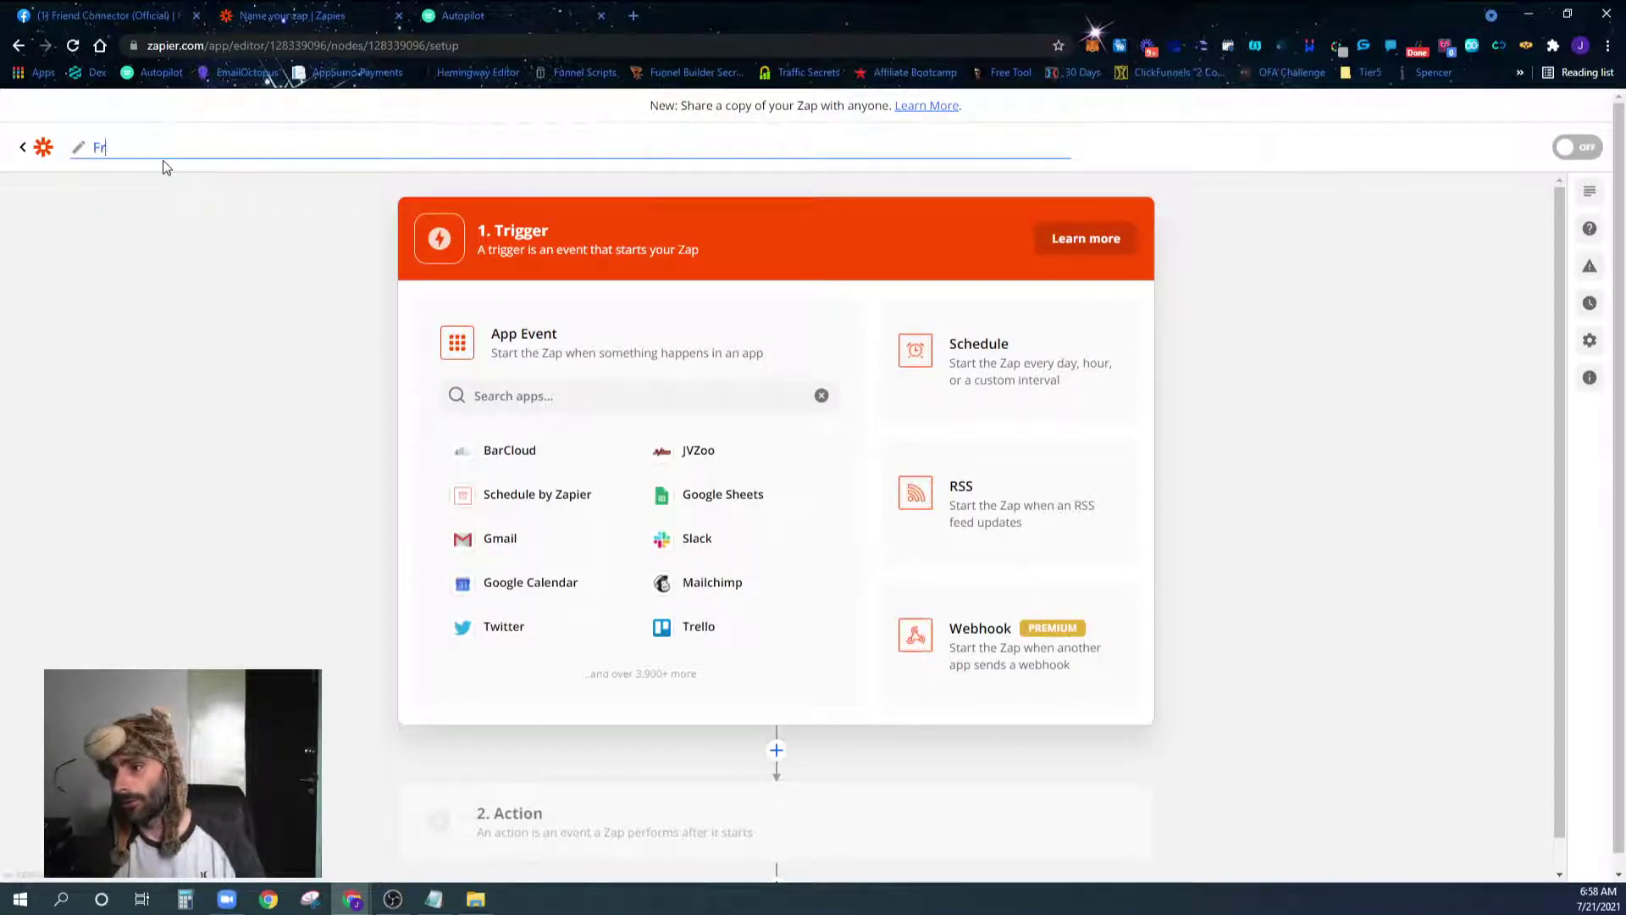
type("iend Conne")
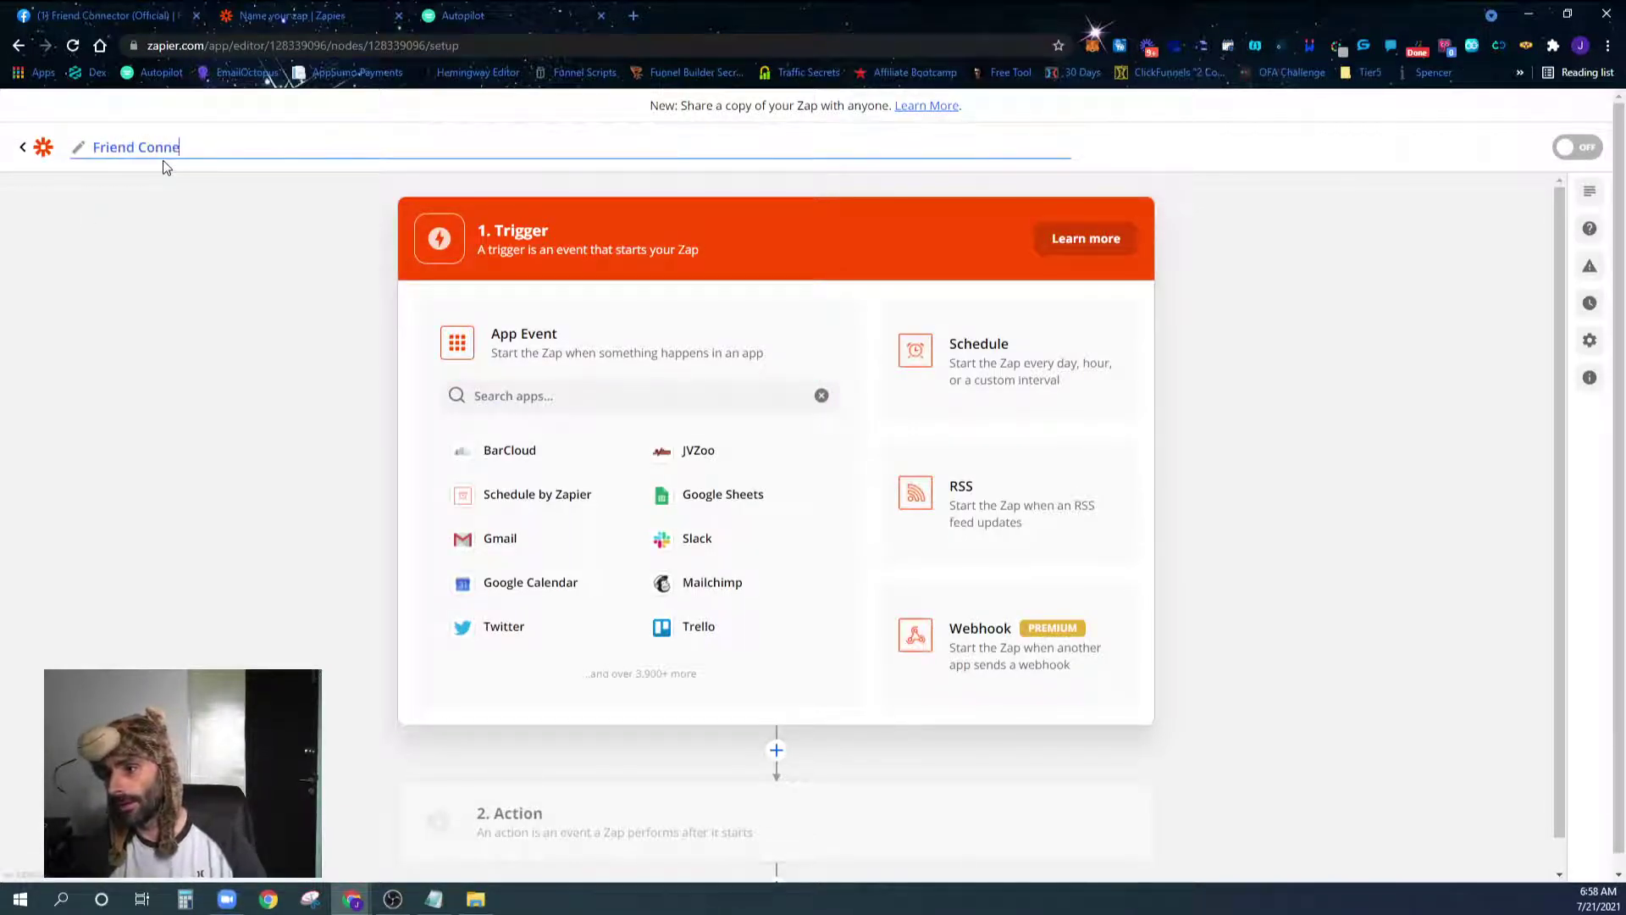
type("ctor Group")
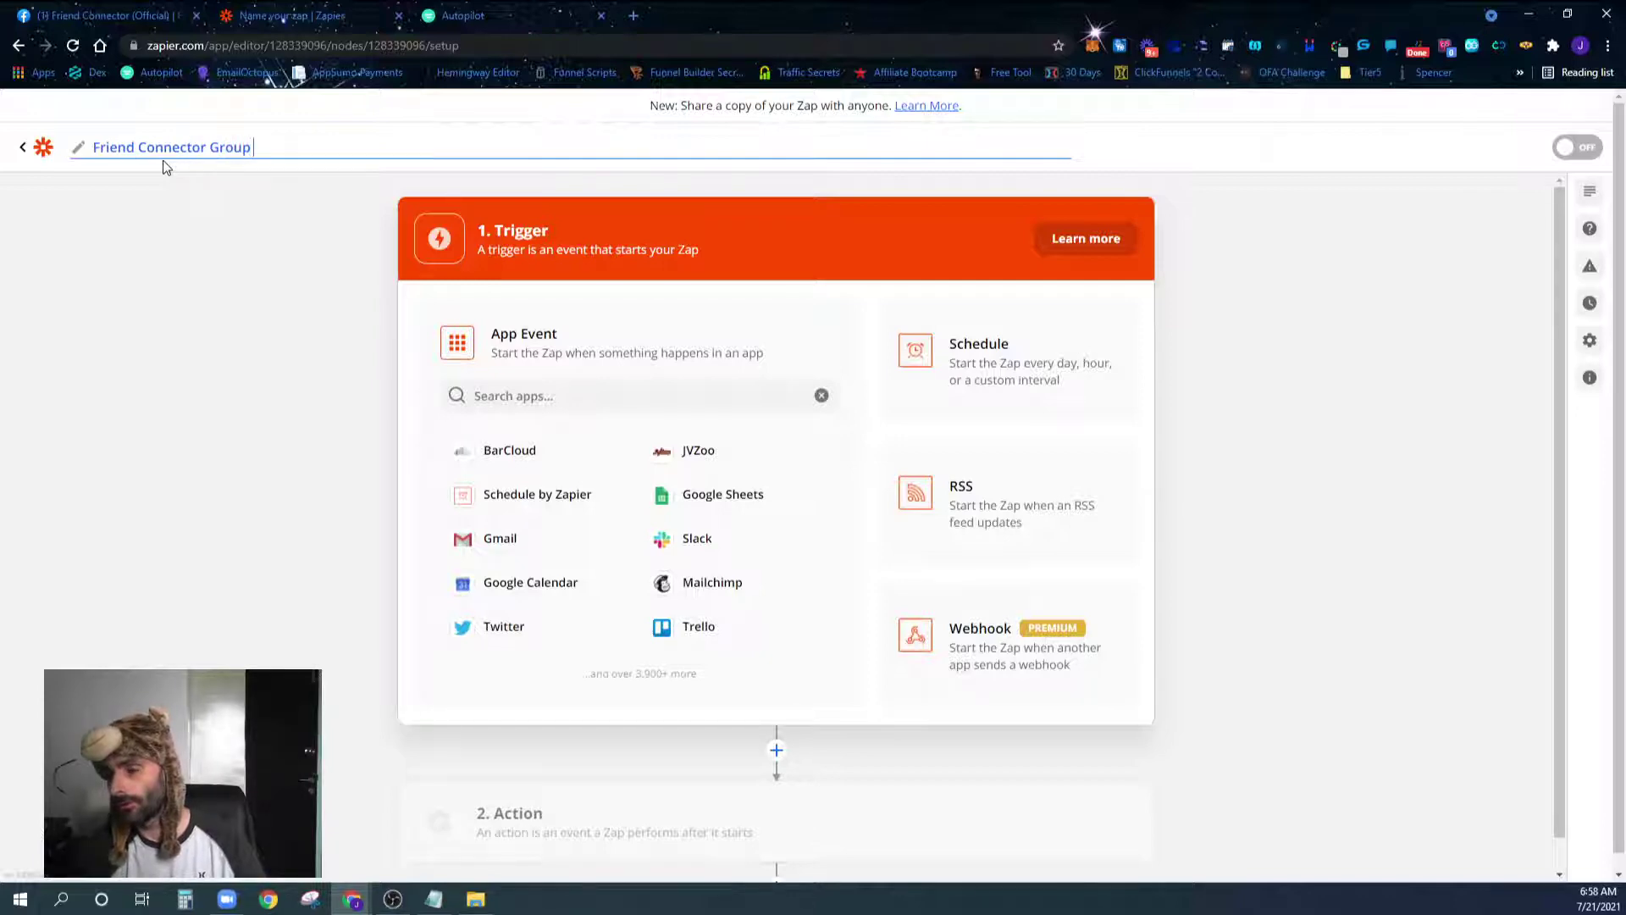
type(" Webhook")
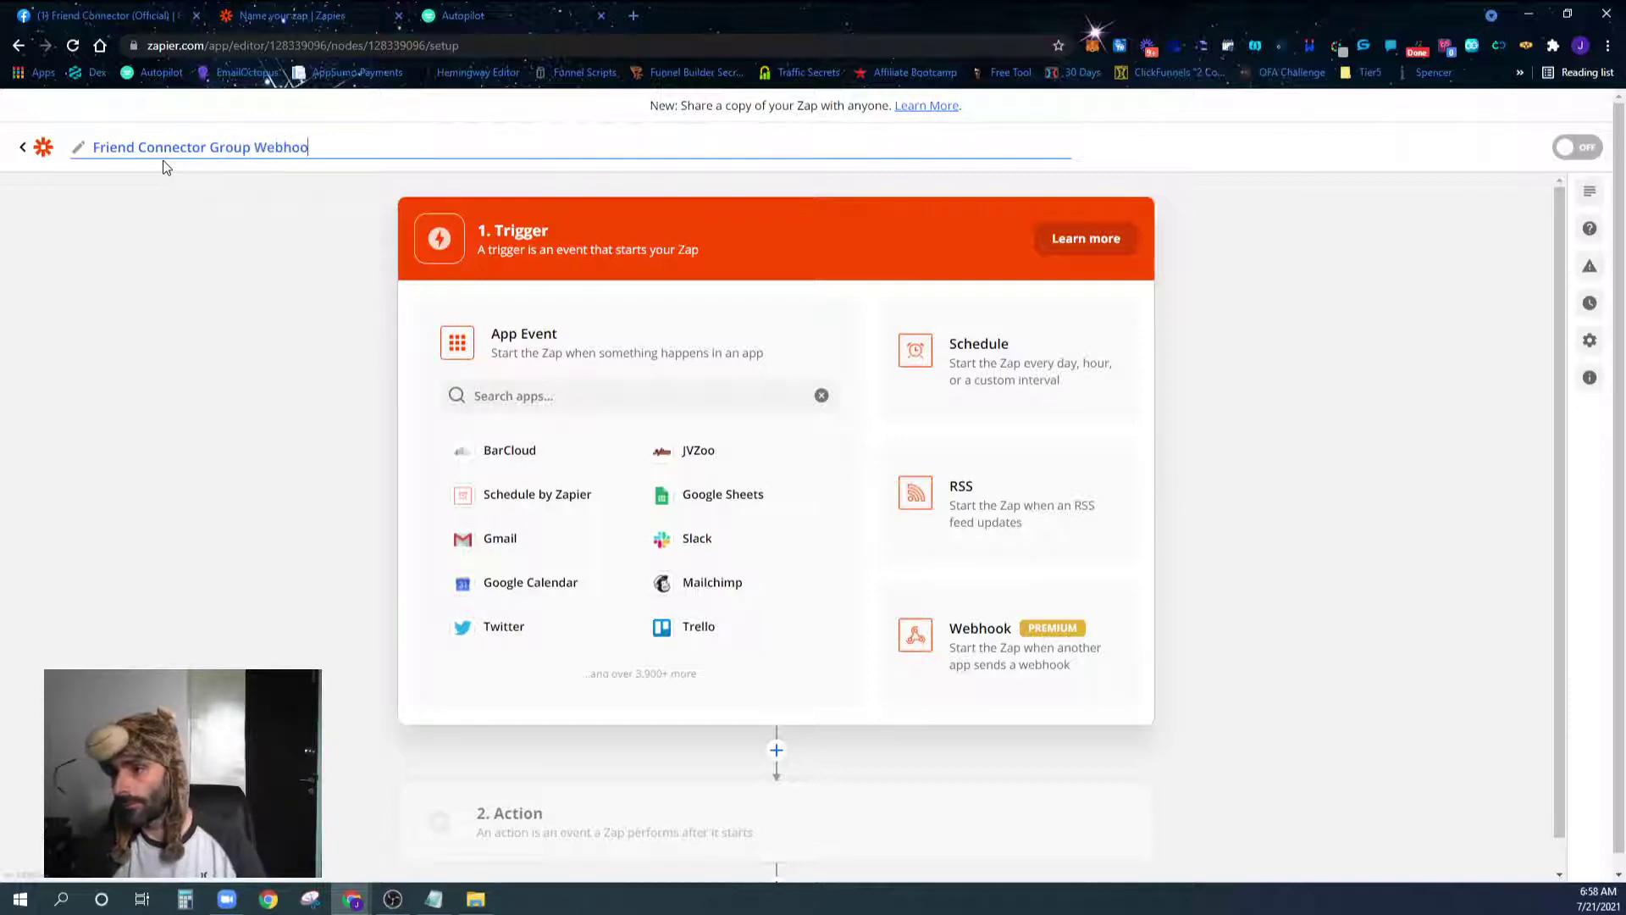
Step: Set the trigger to Webhooks by Zapier with Catch Hook as the trigger event
left_click(555, 407)
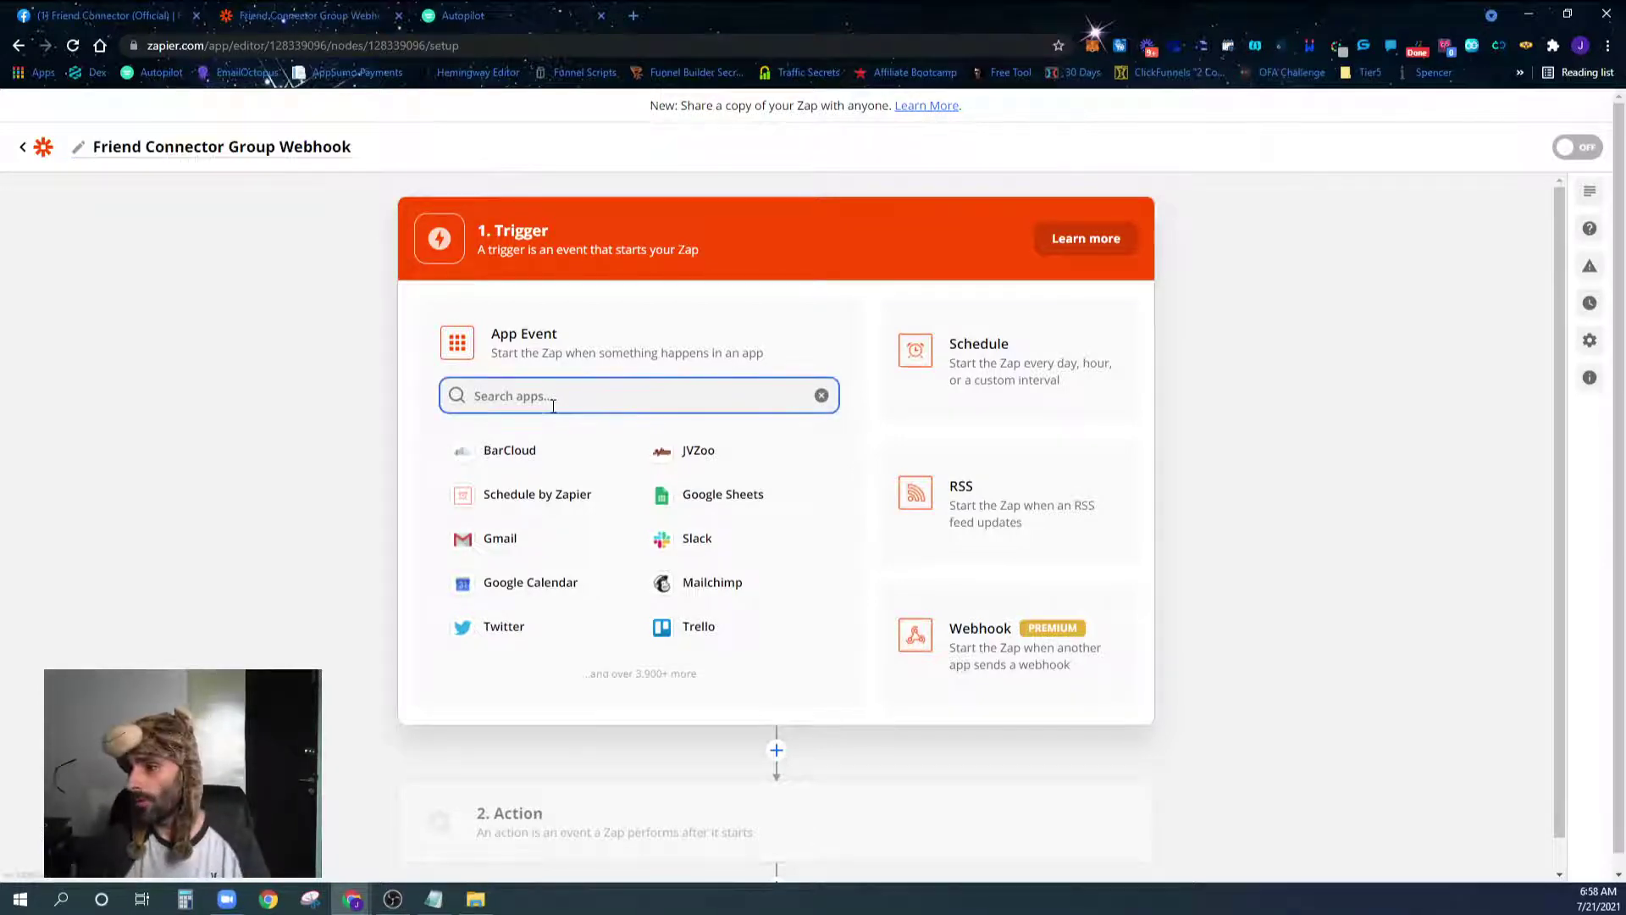
type("web")
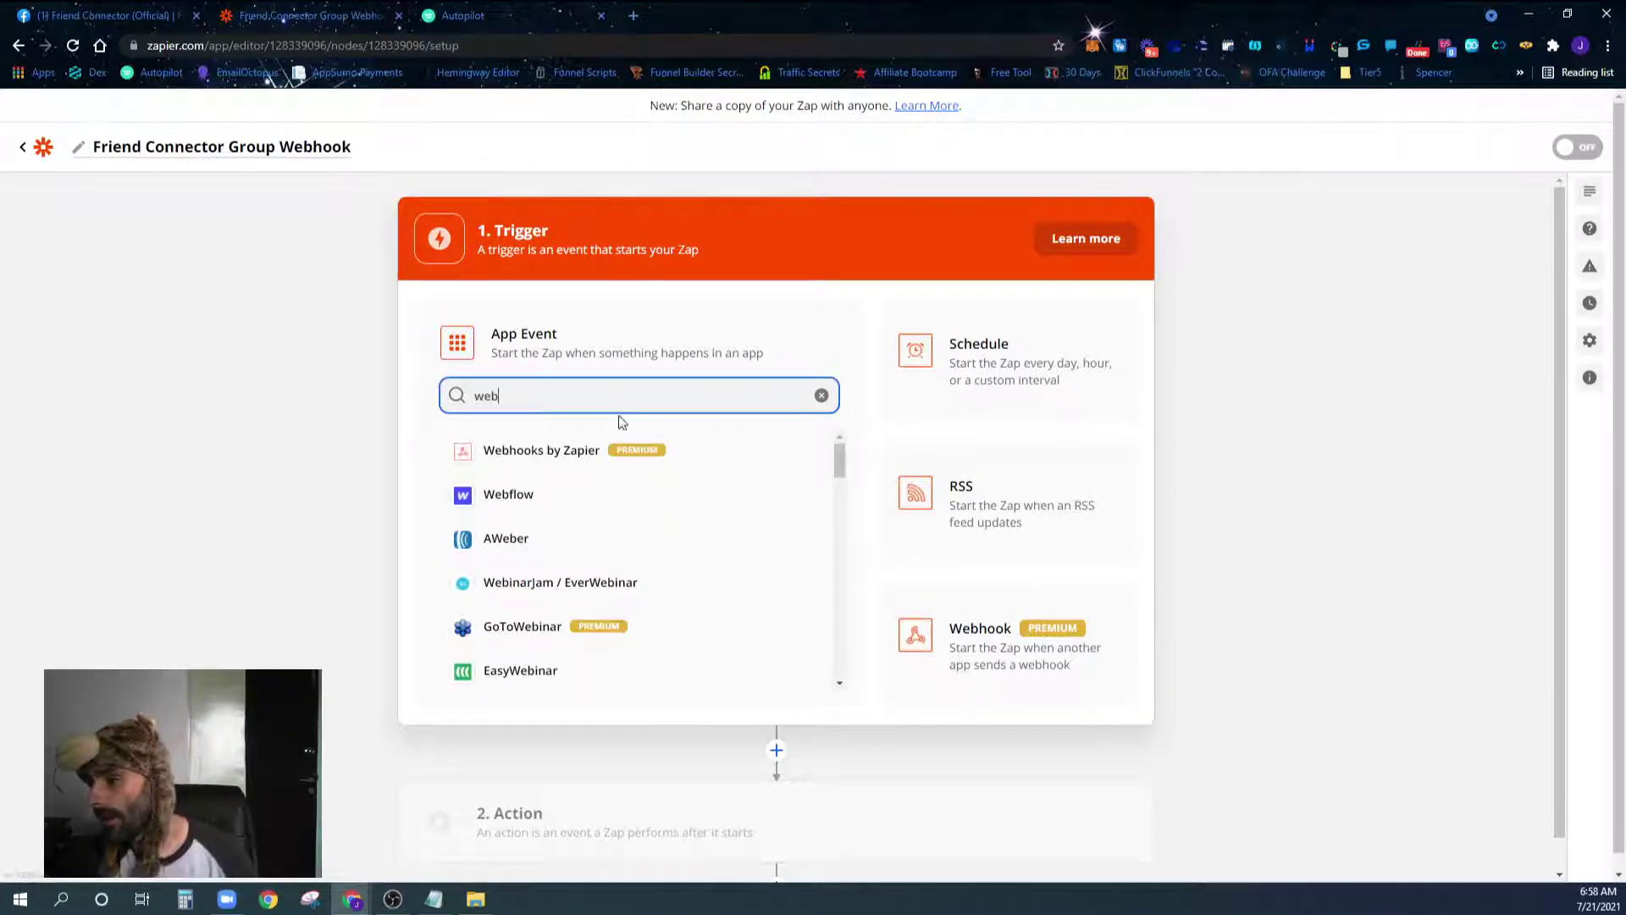
left_click(528, 449)
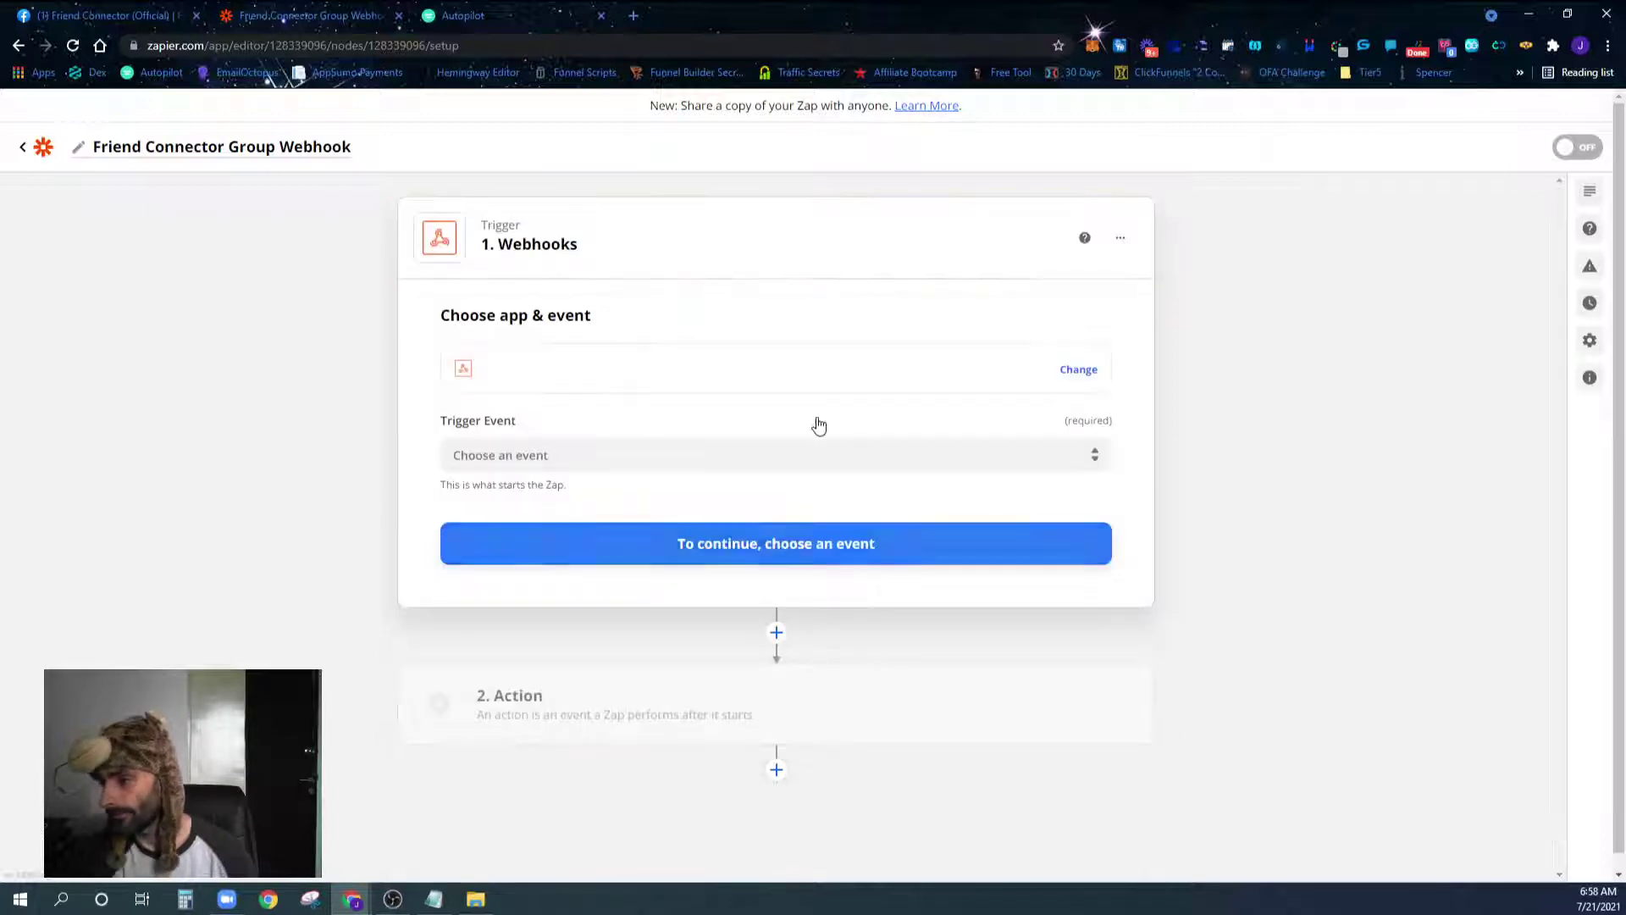
left_click(641, 464)
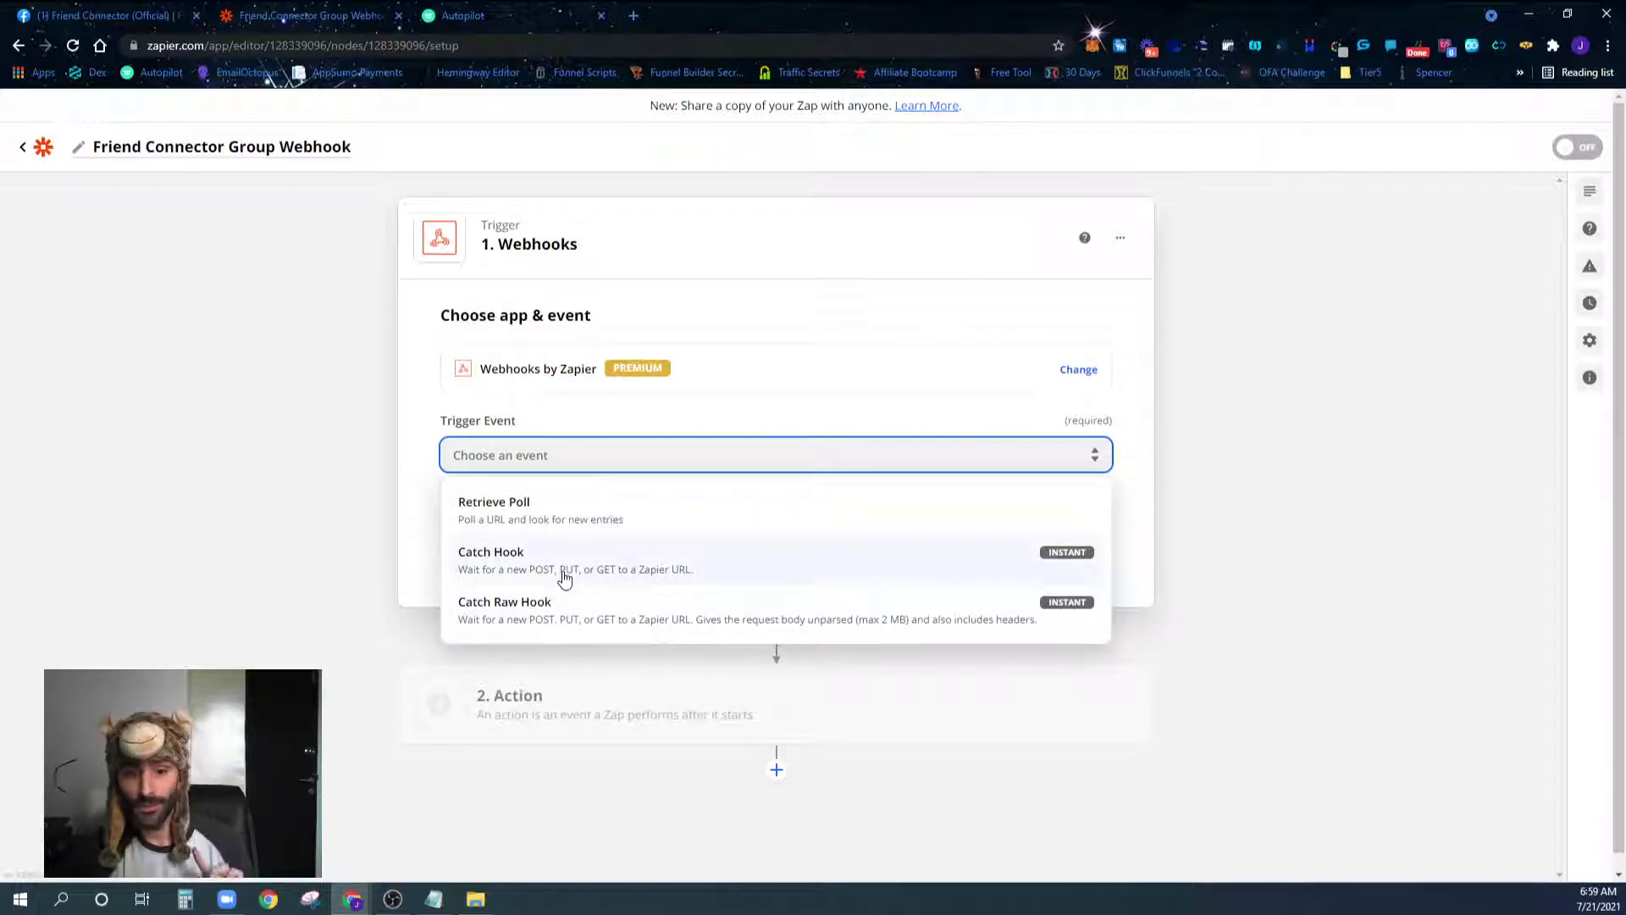
left_click(602, 575)
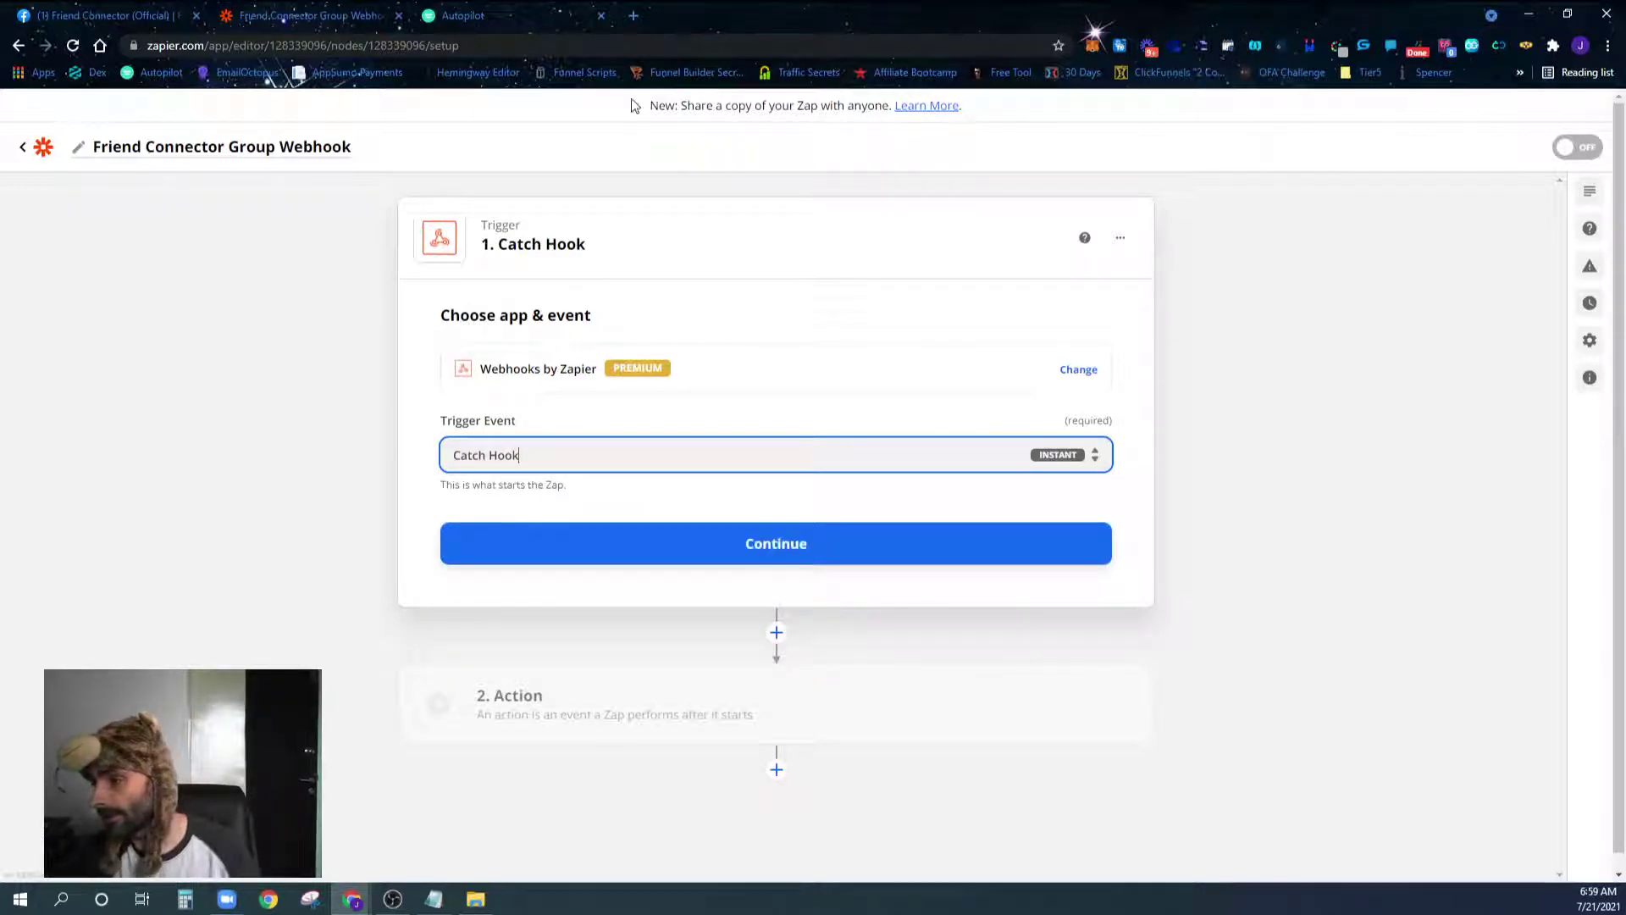
left_click(837, 551)
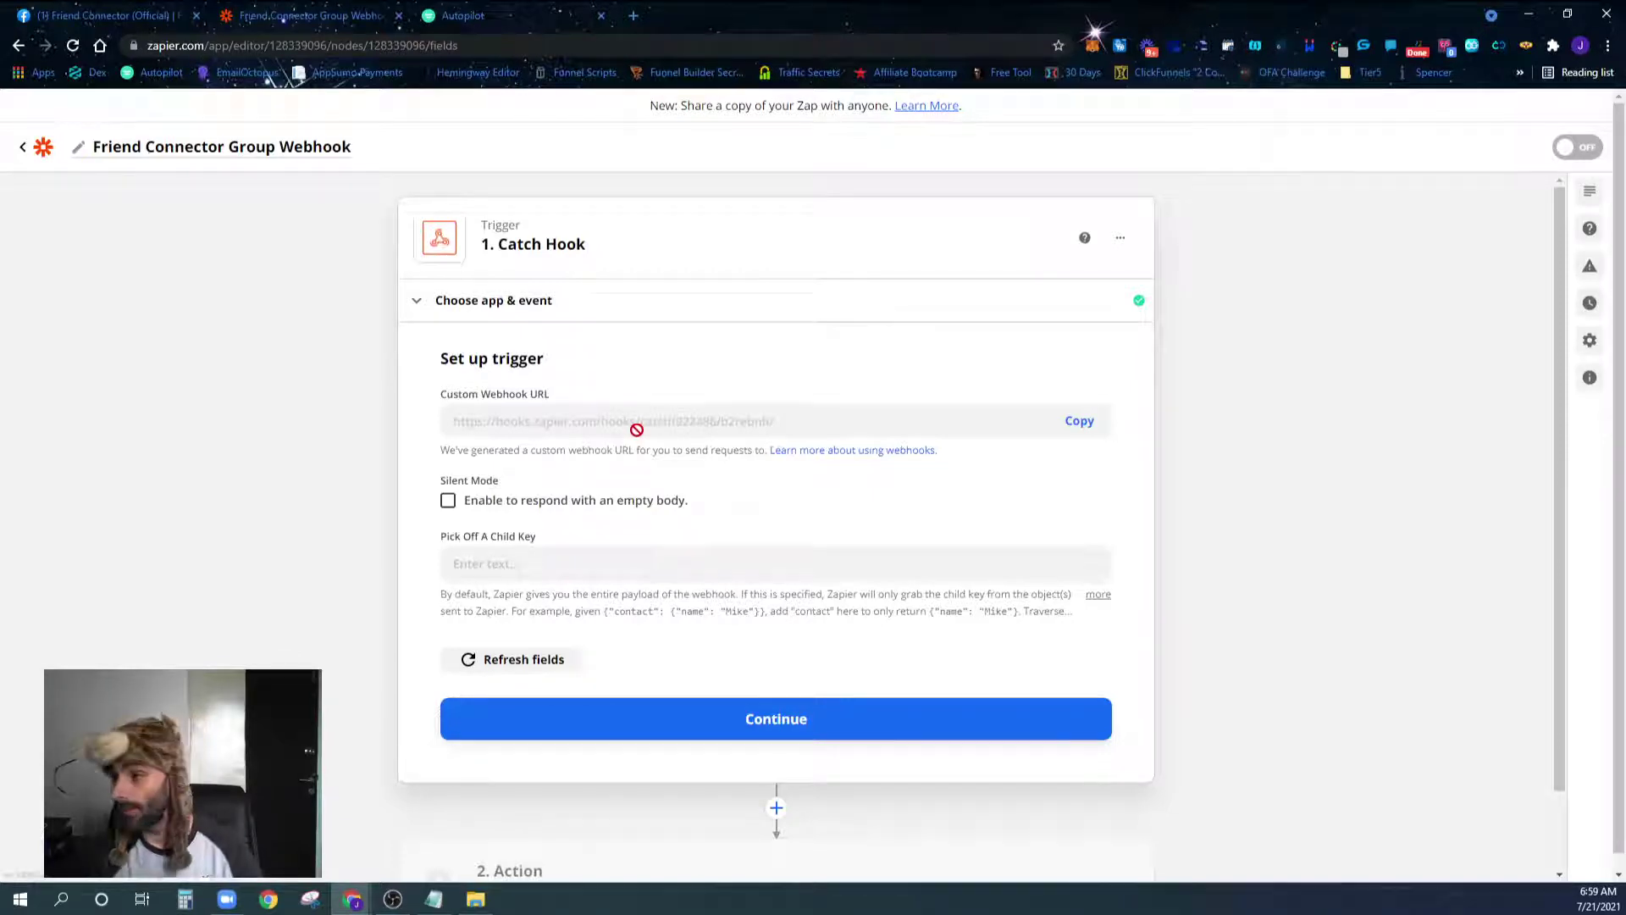
Step: Copy the Catch Hook's custom webhook URL and go back to the Facebook group
left_click(1077, 421)
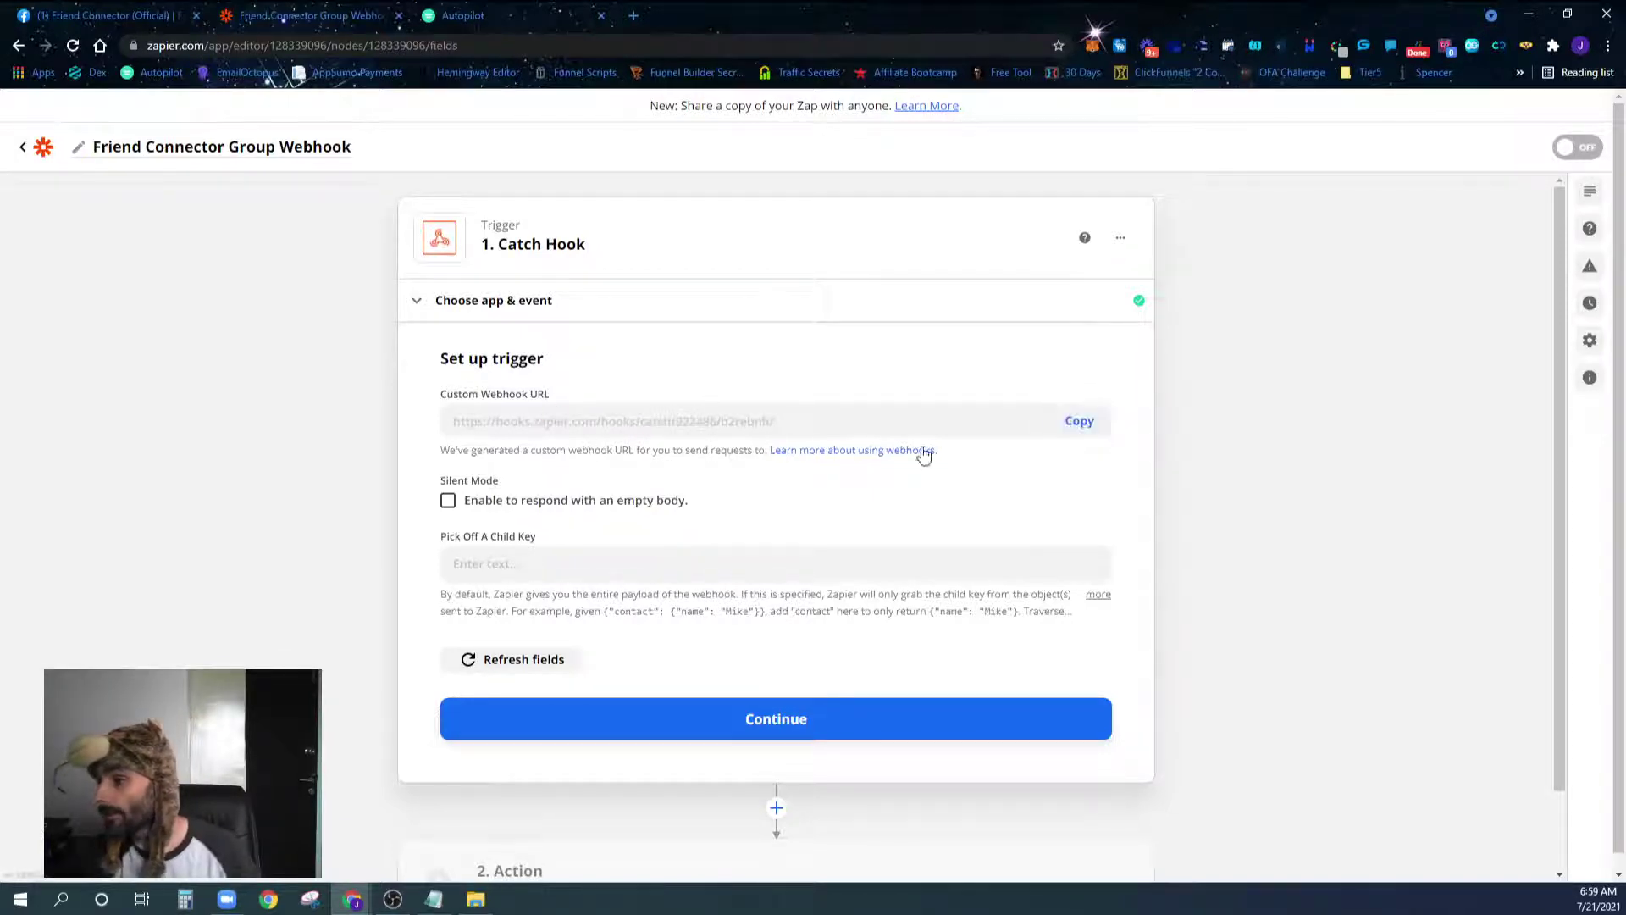
left_click(1080, 424)
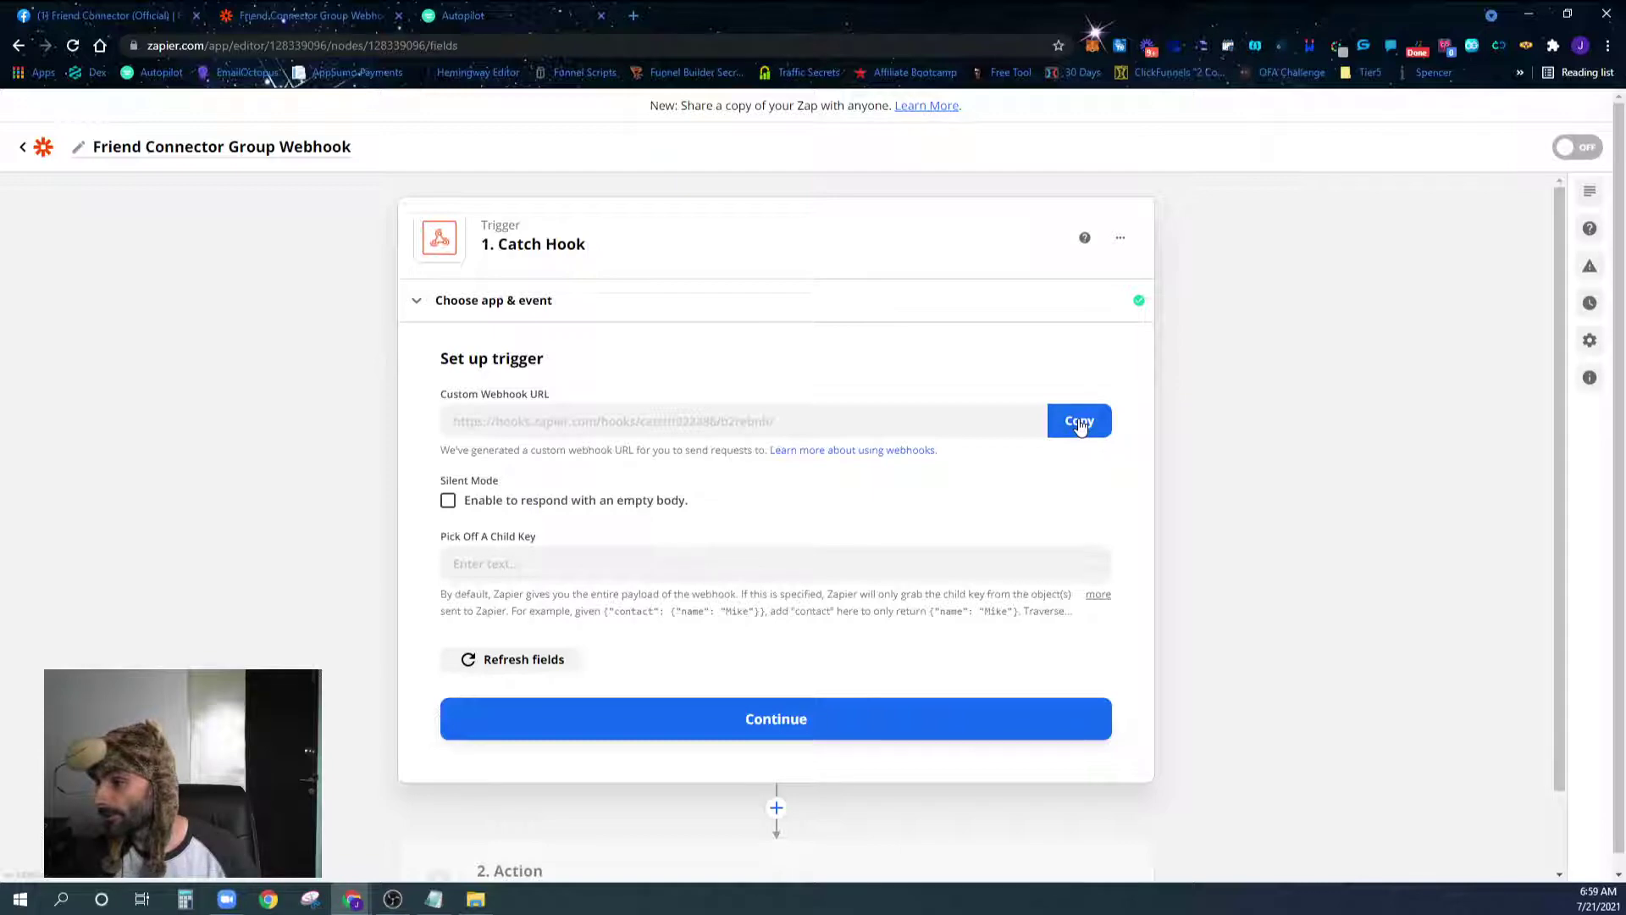
left_click(1080, 424)
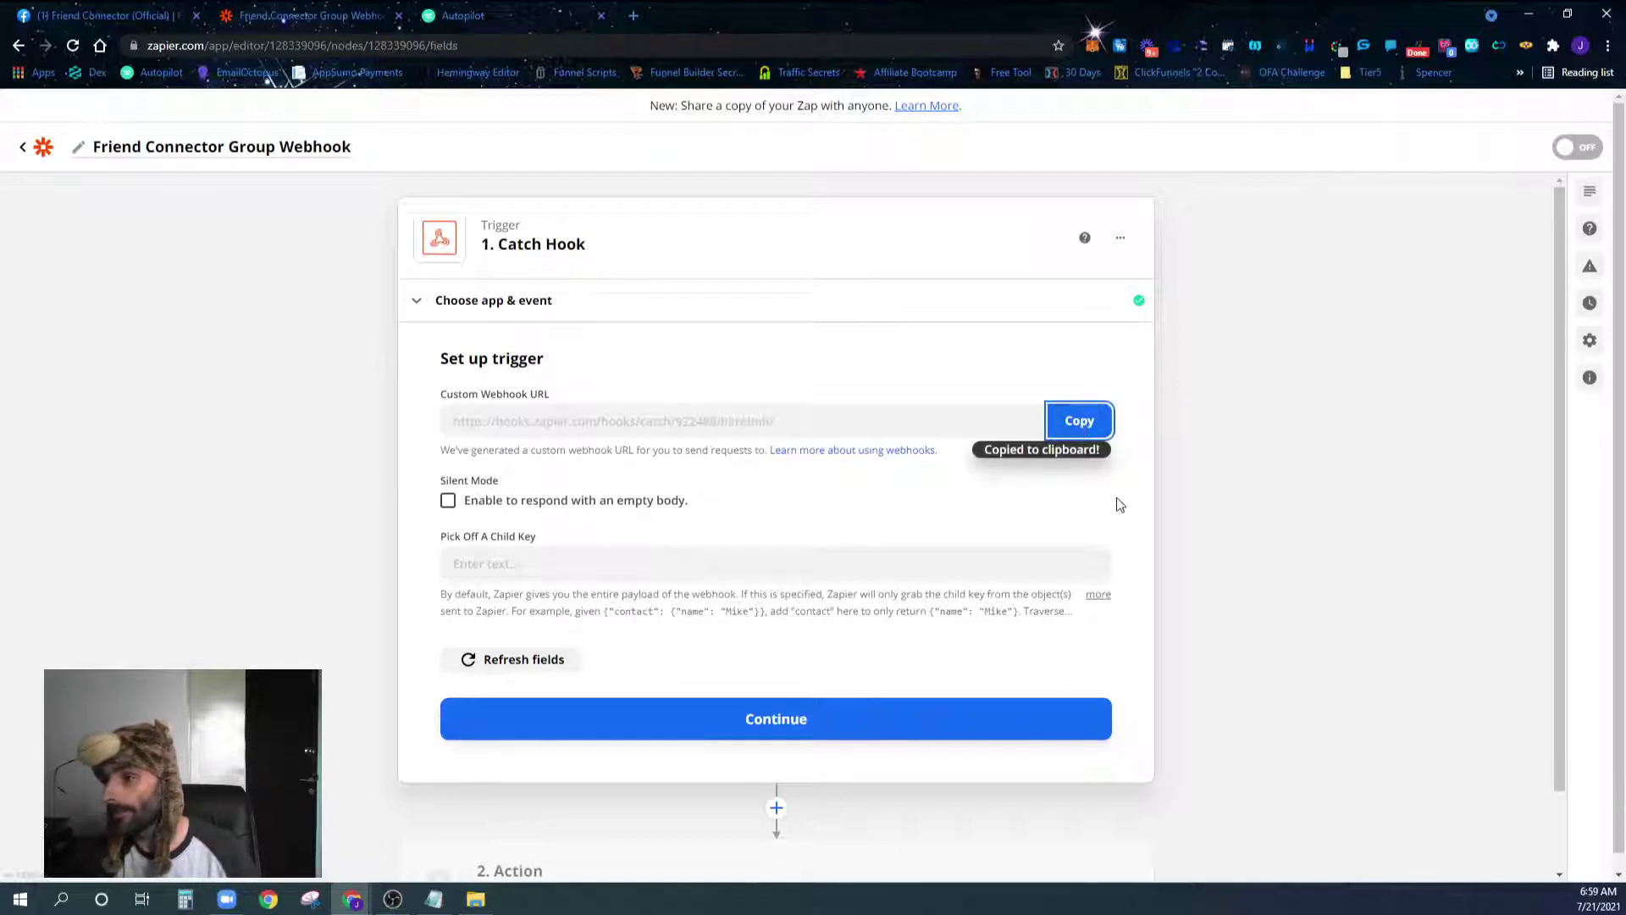
left_click(83, 10)
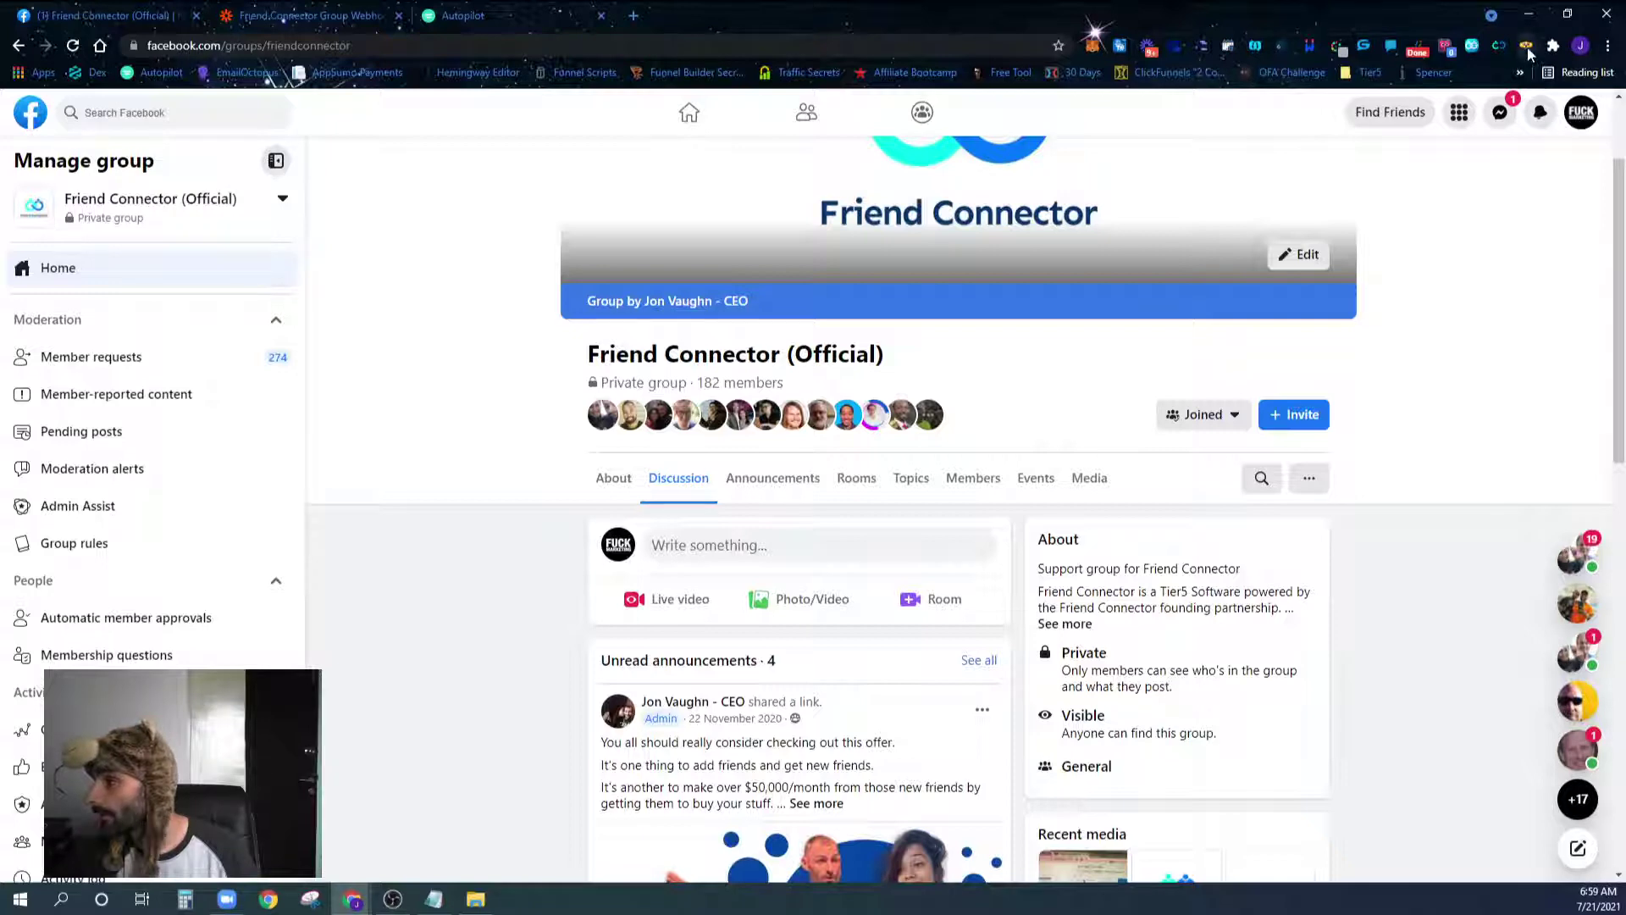
Step: Visit Group Monkey's webhook settings, then return to the Friend Connector Group Webhook zap
left_click(1527, 46)
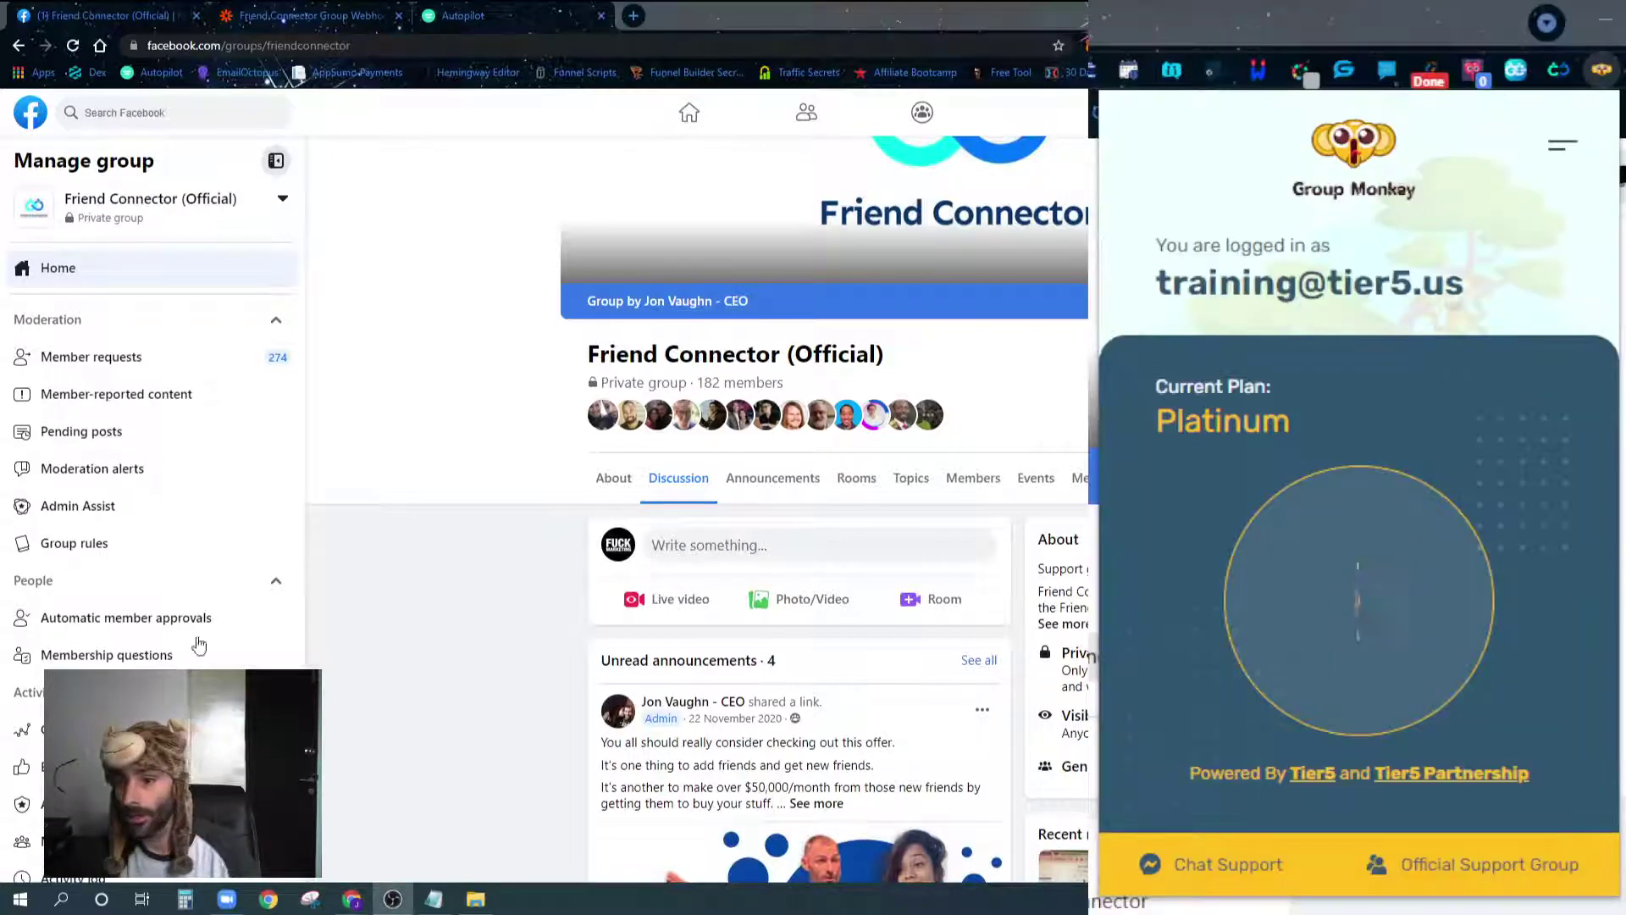
left_click(1563, 145)
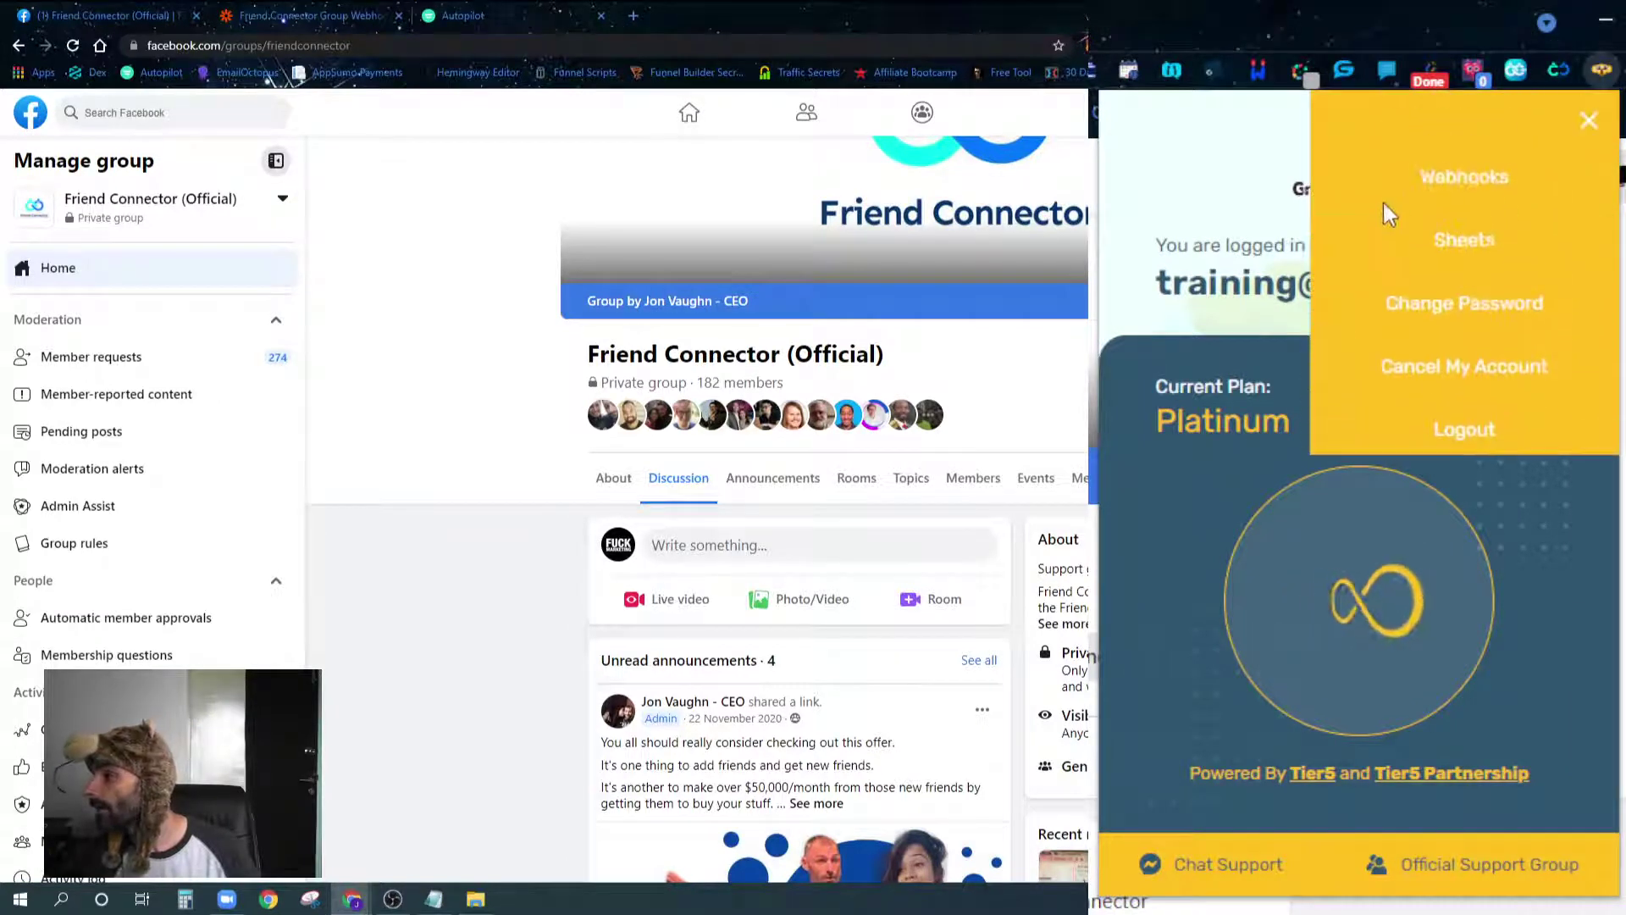
left_click(1588, 121)
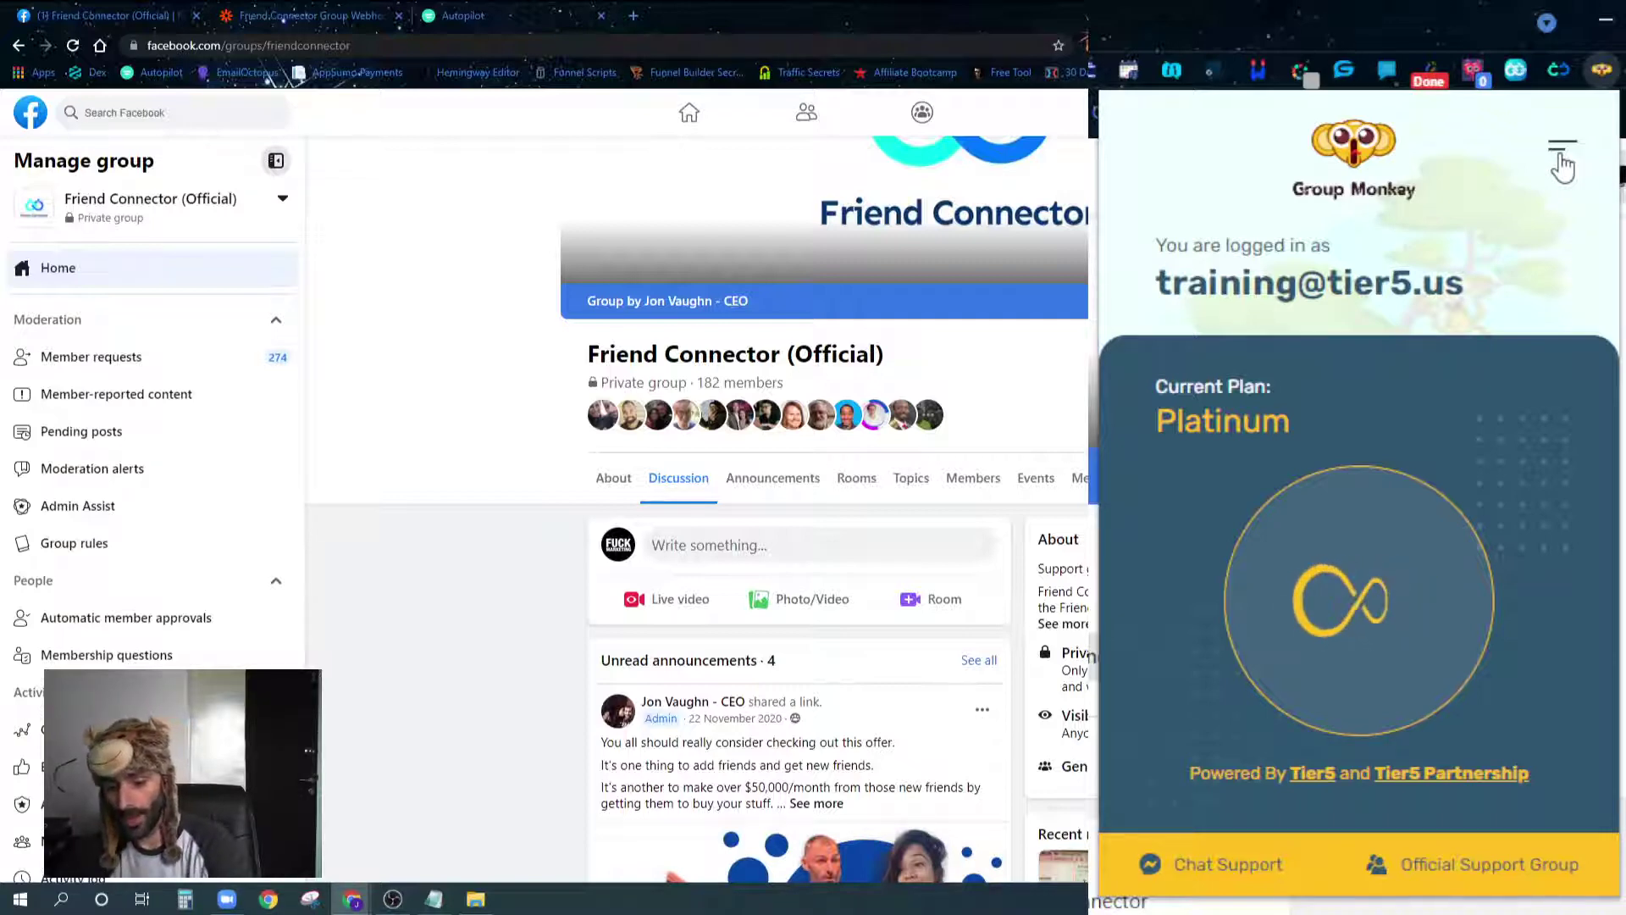
left_click(1561, 159)
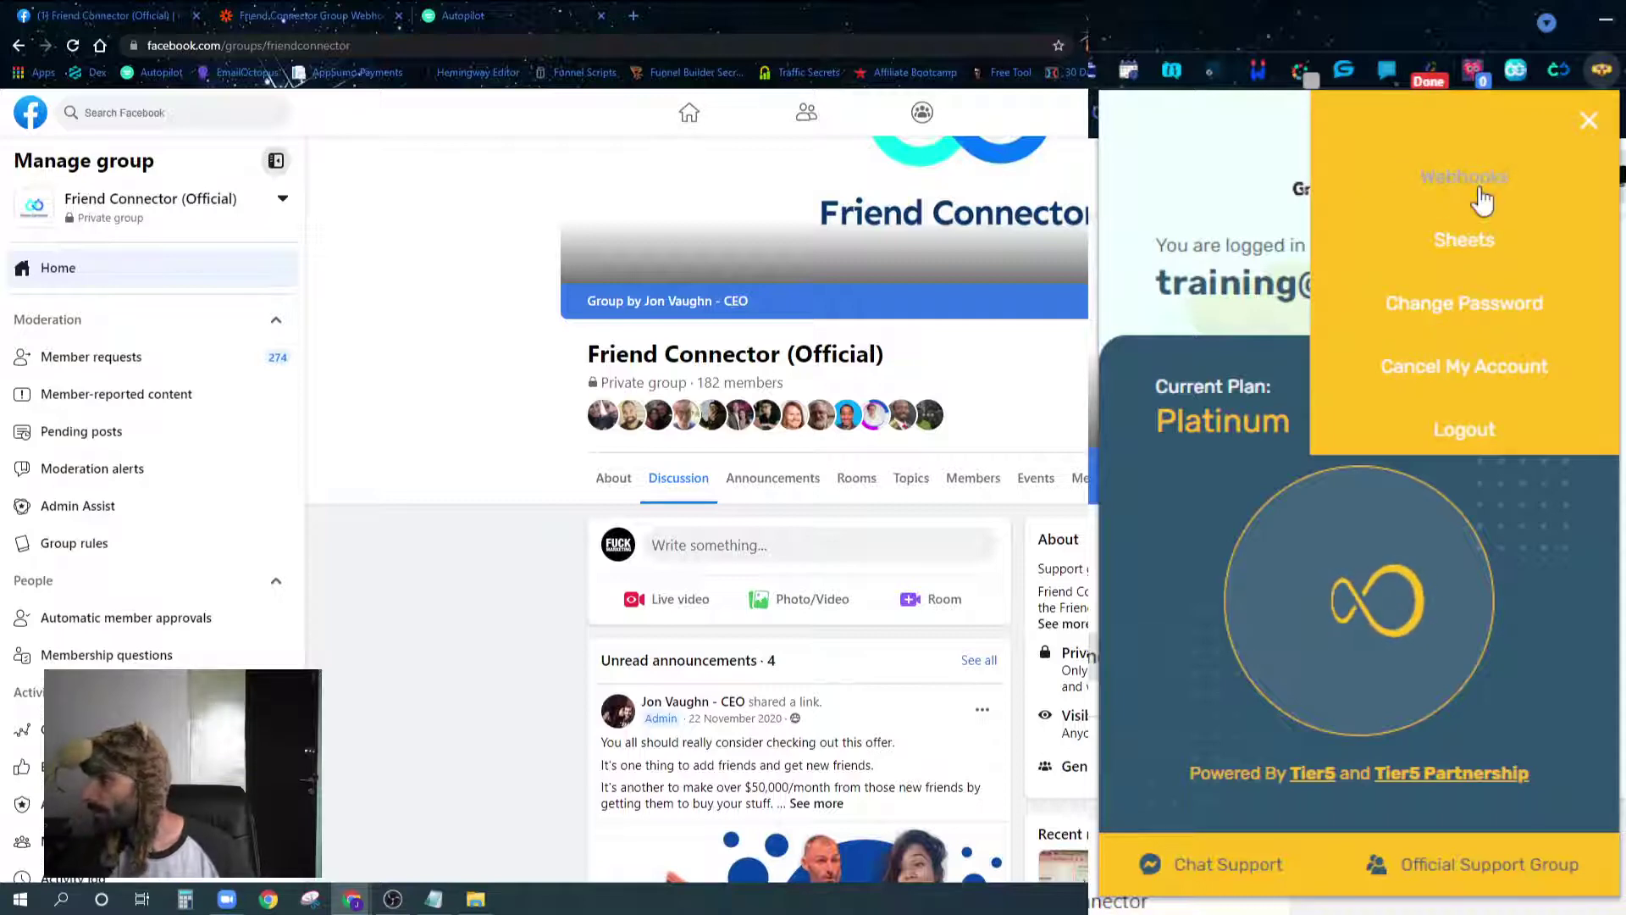
left_click(1478, 191)
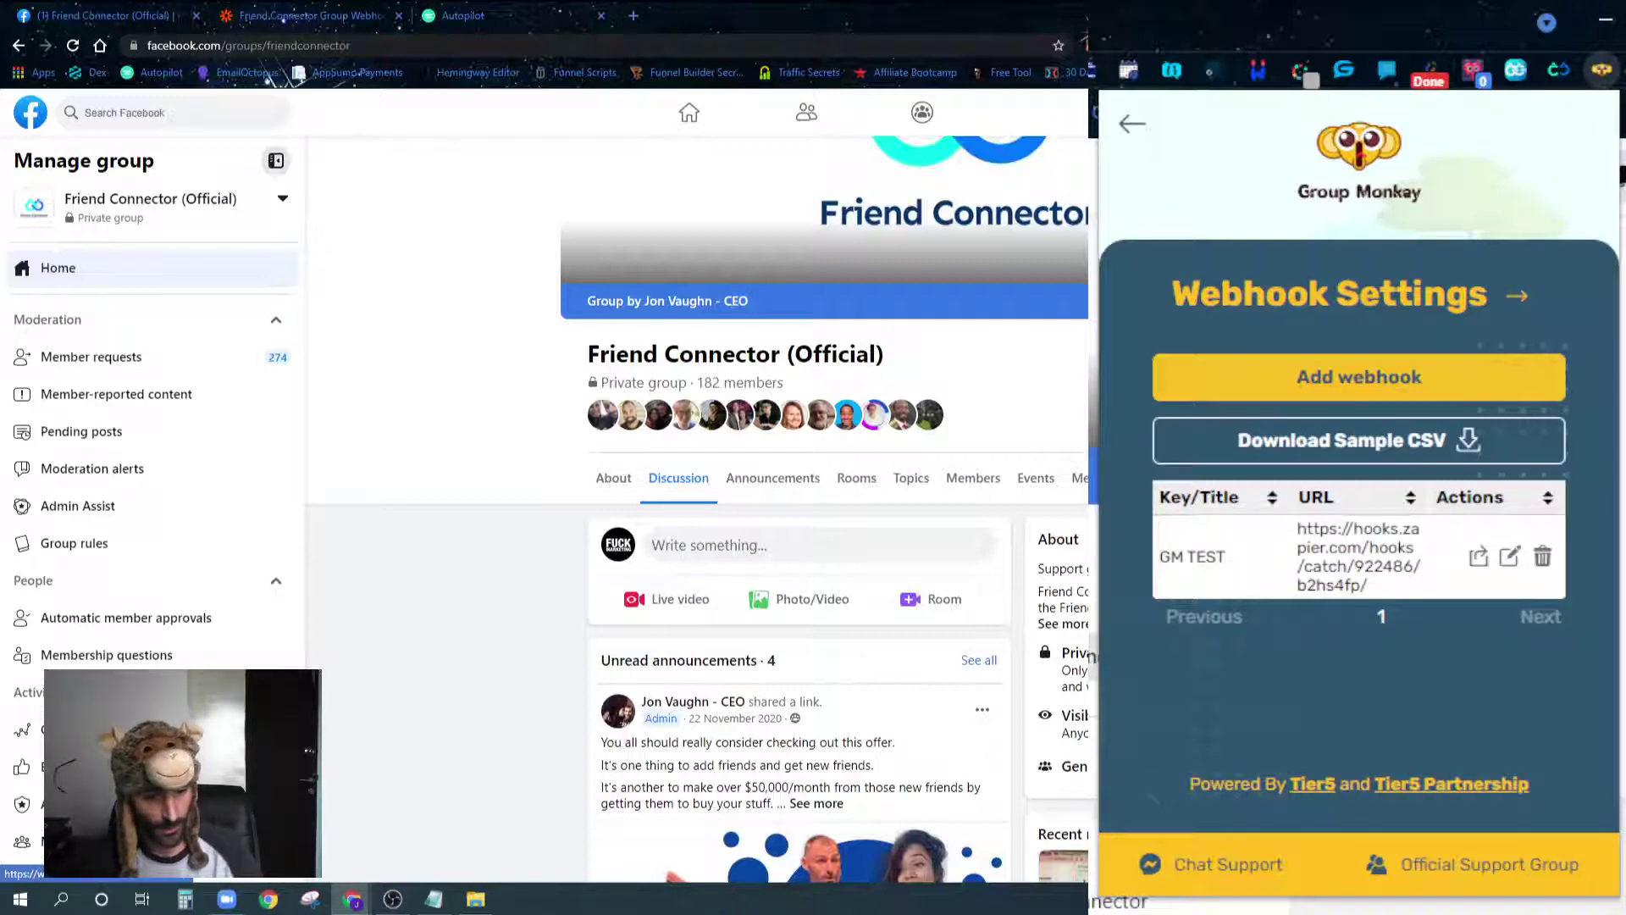
left_click(292, 15)
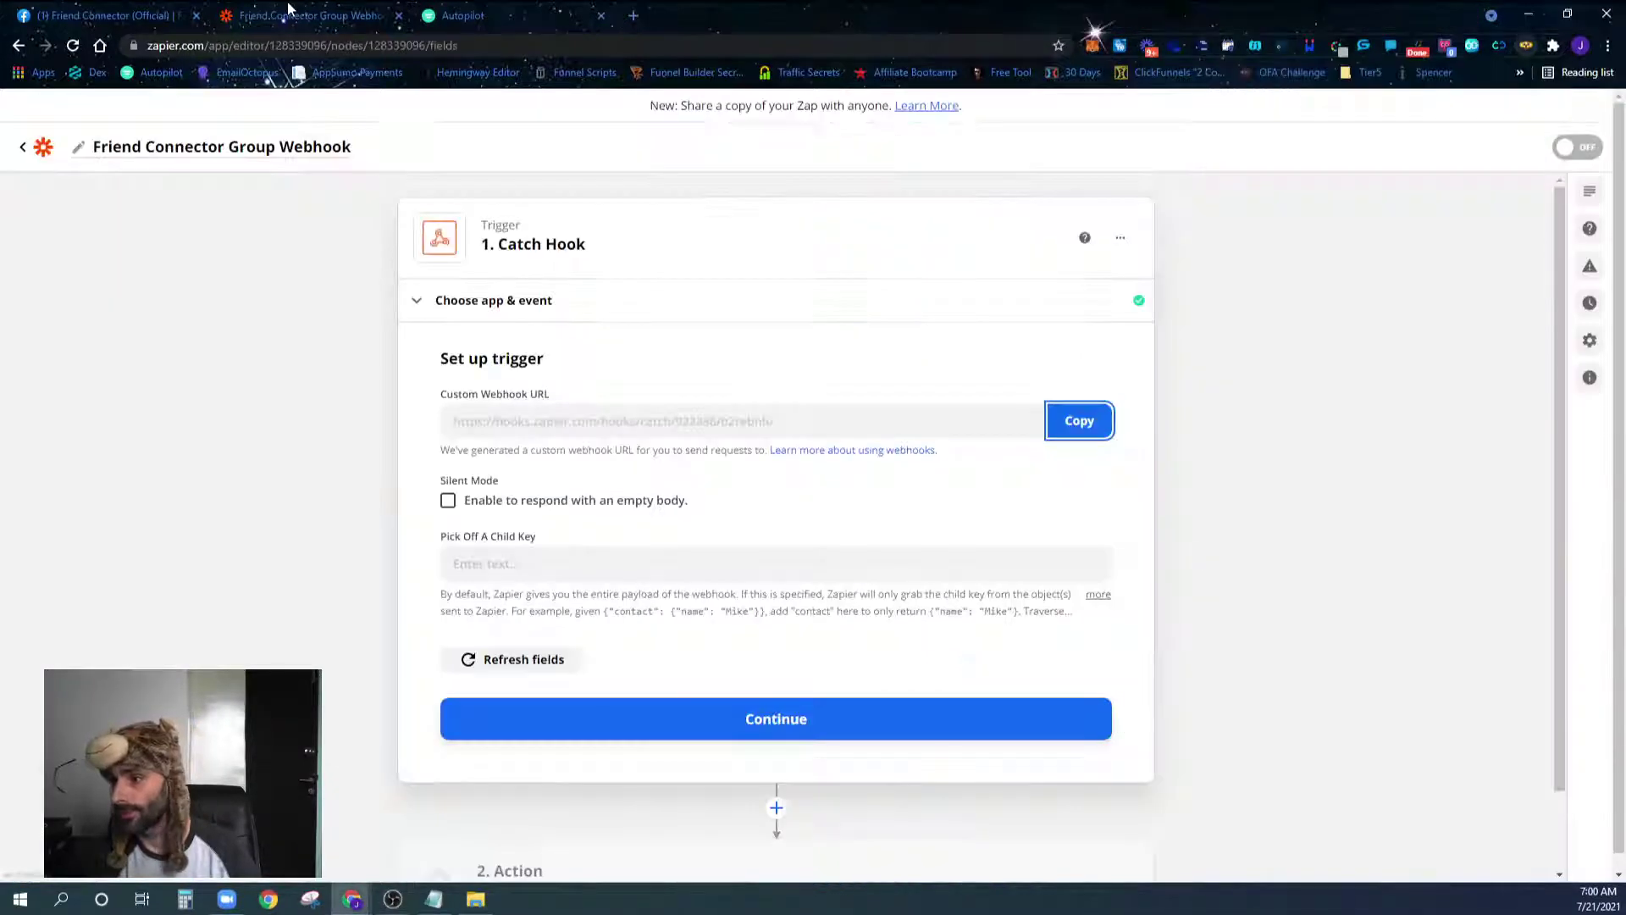
Step: Reopen the Webhooks by Zapier trigger settings and list its trigger events
left_click(549, 313)
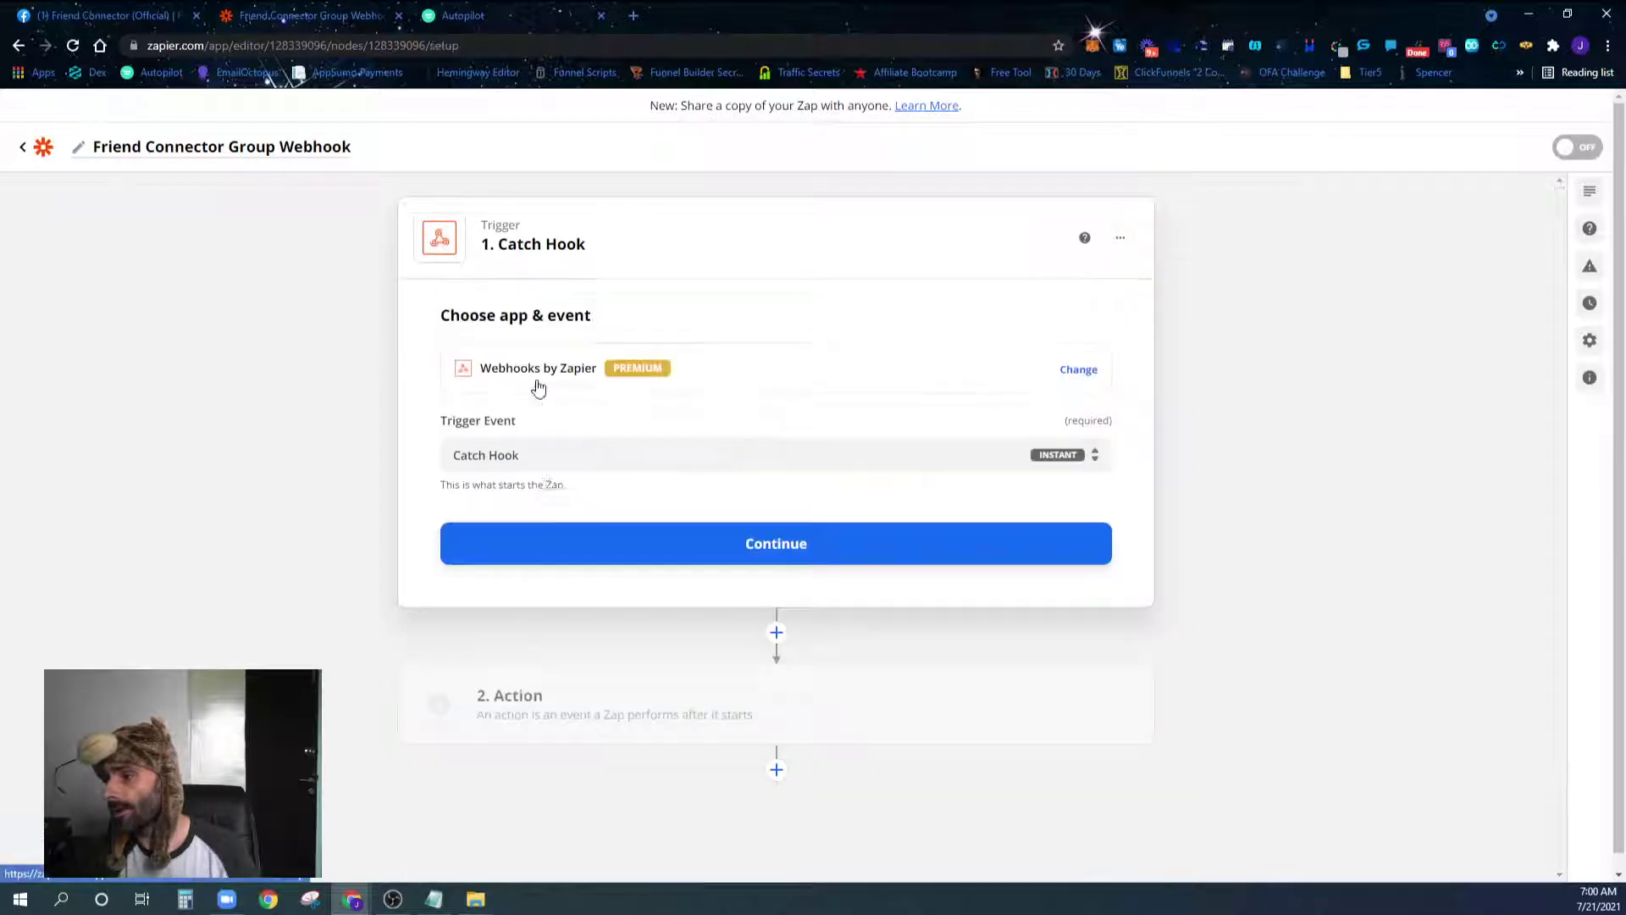
left_click(559, 457)
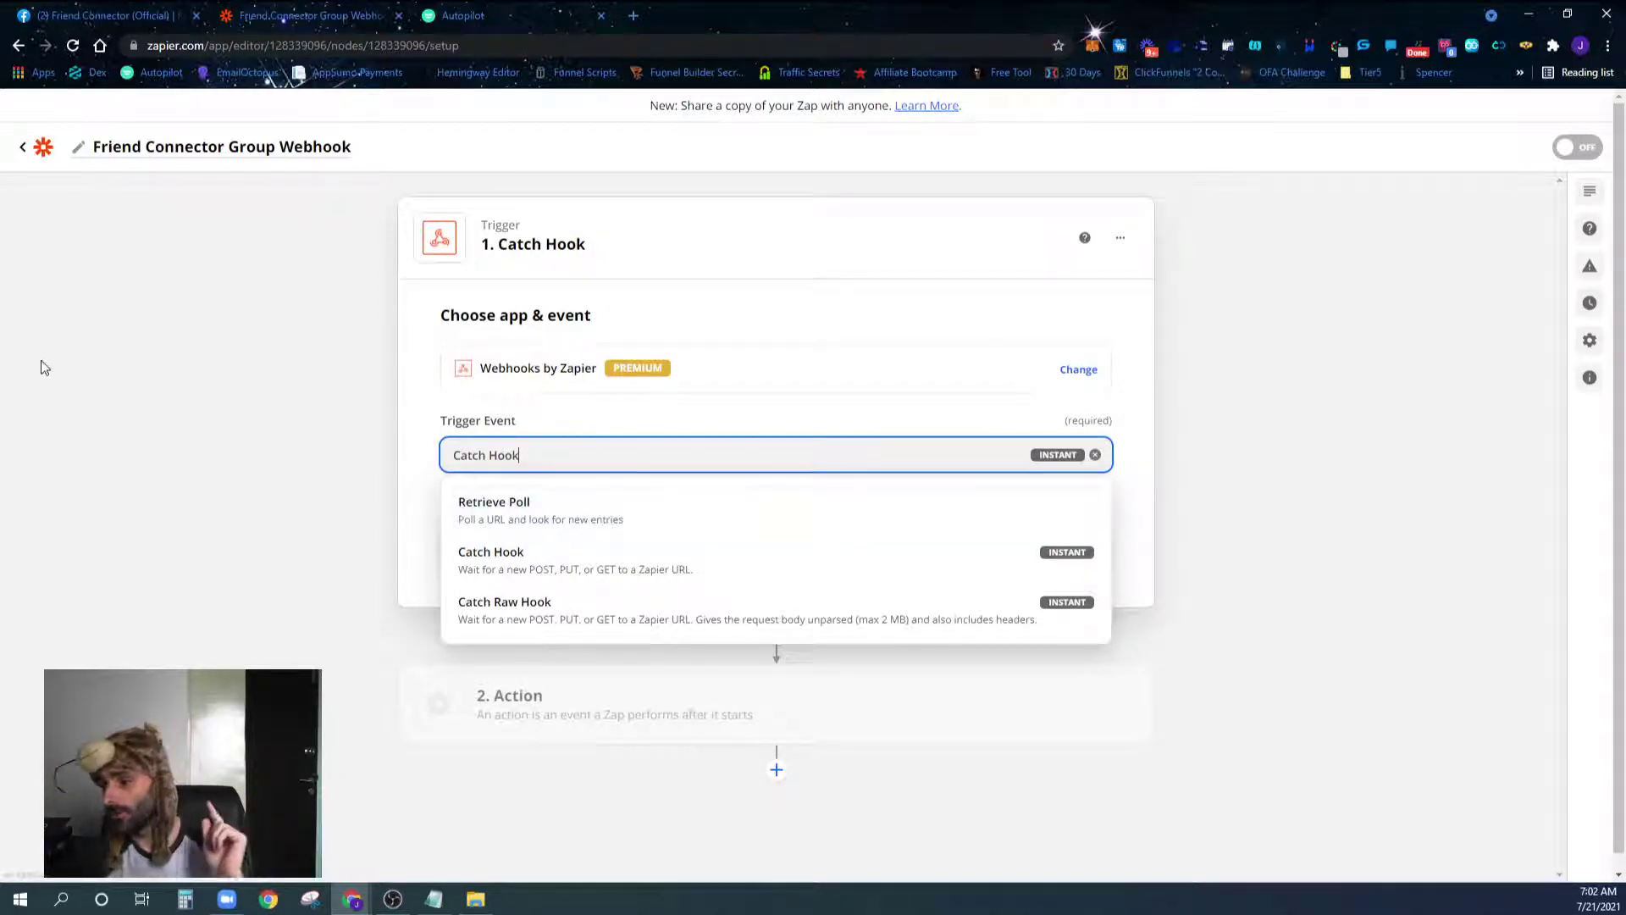
Step: Keep Catch Hook as the trigger, copy its custom webhook URL, and show the Friend Connector Facebook group
left_click(577, 586)
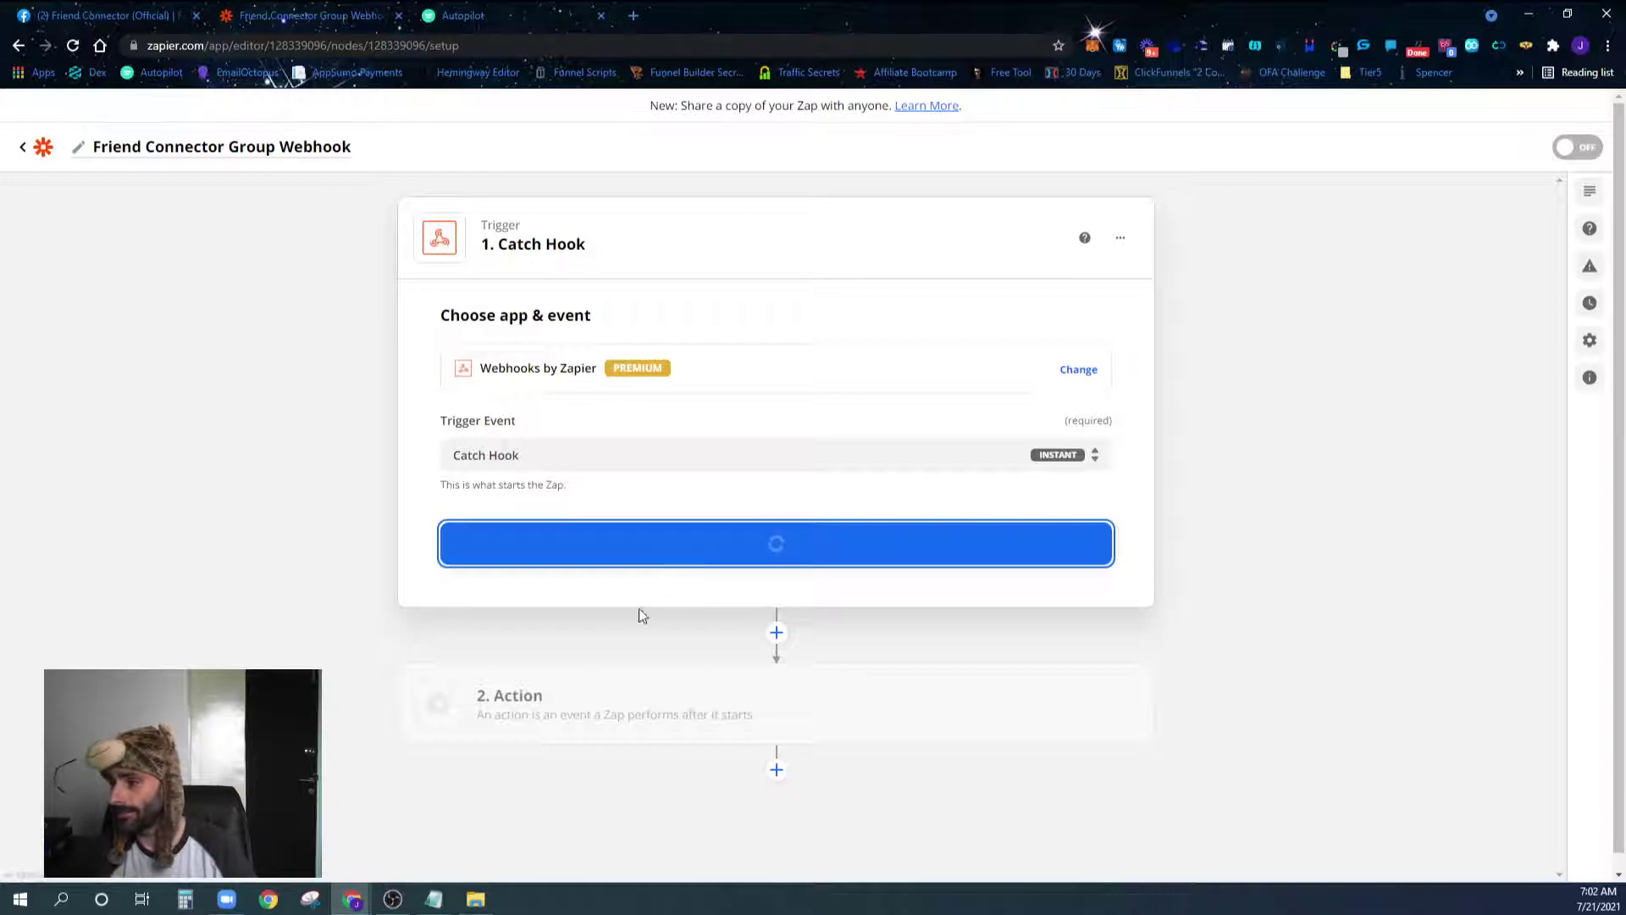
left_click(716, 552)
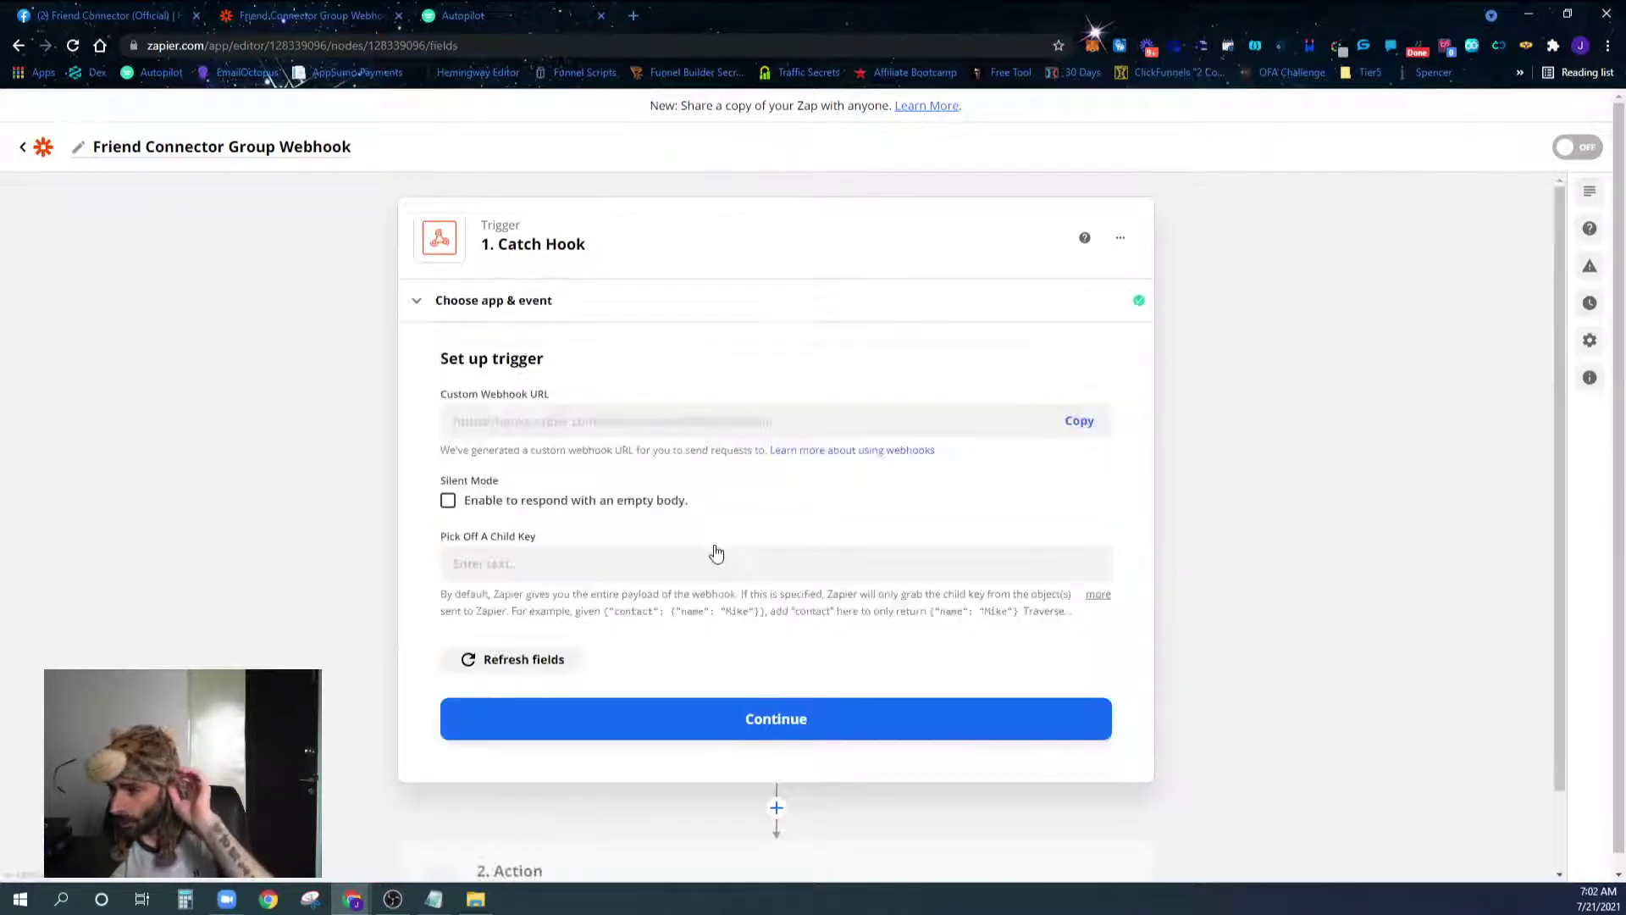
left_click(1074, 423)
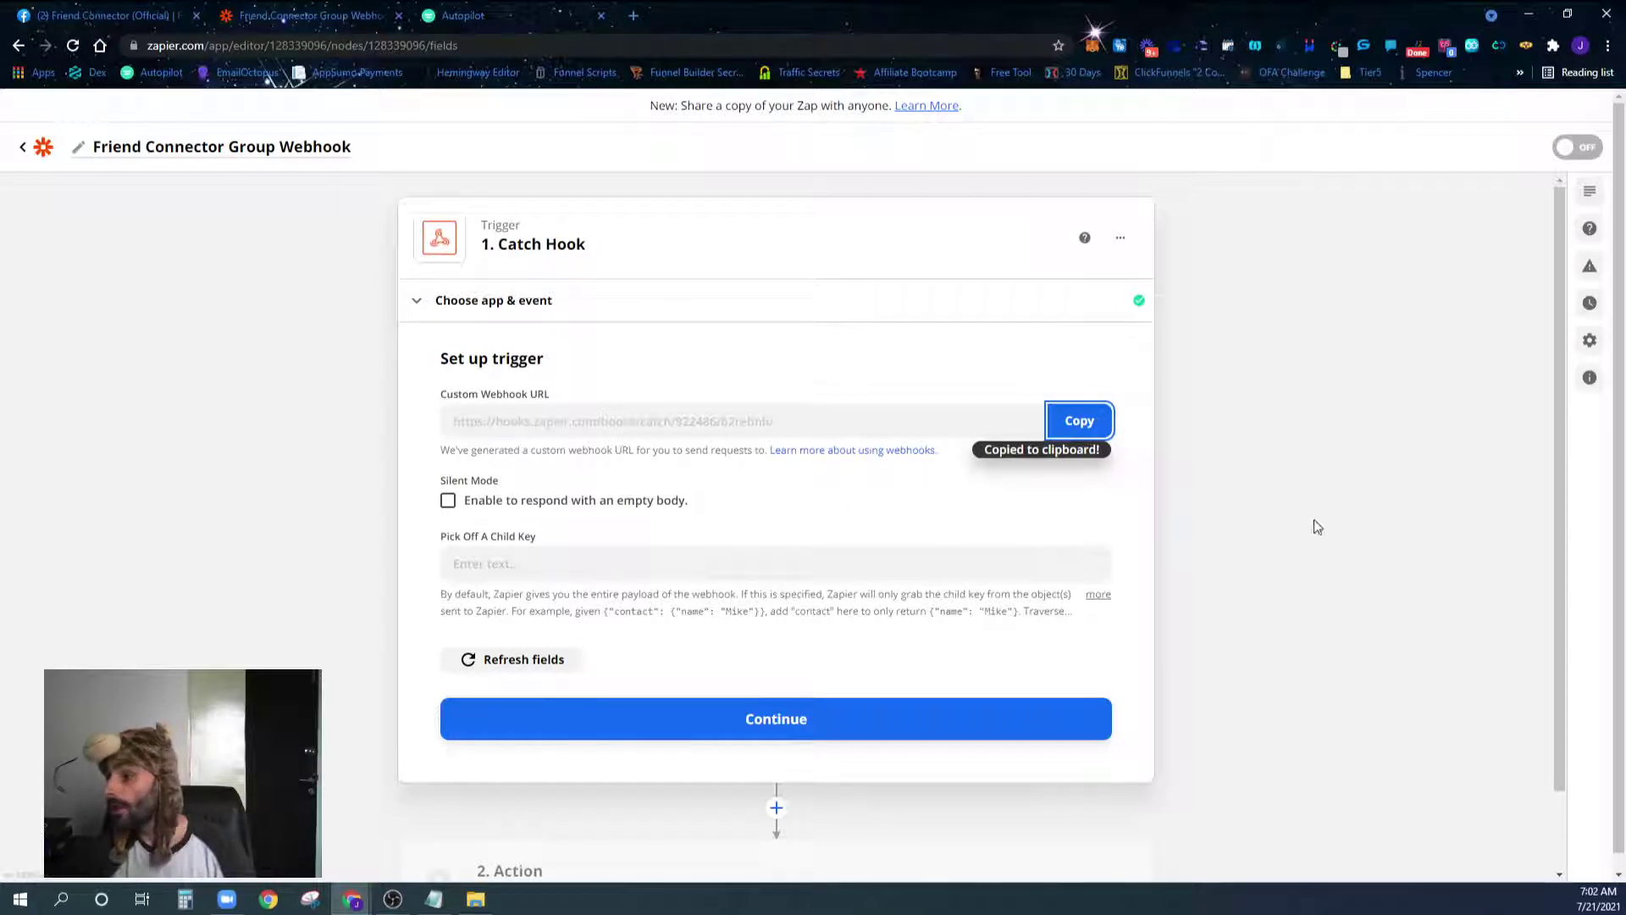
left_click(573, 311)
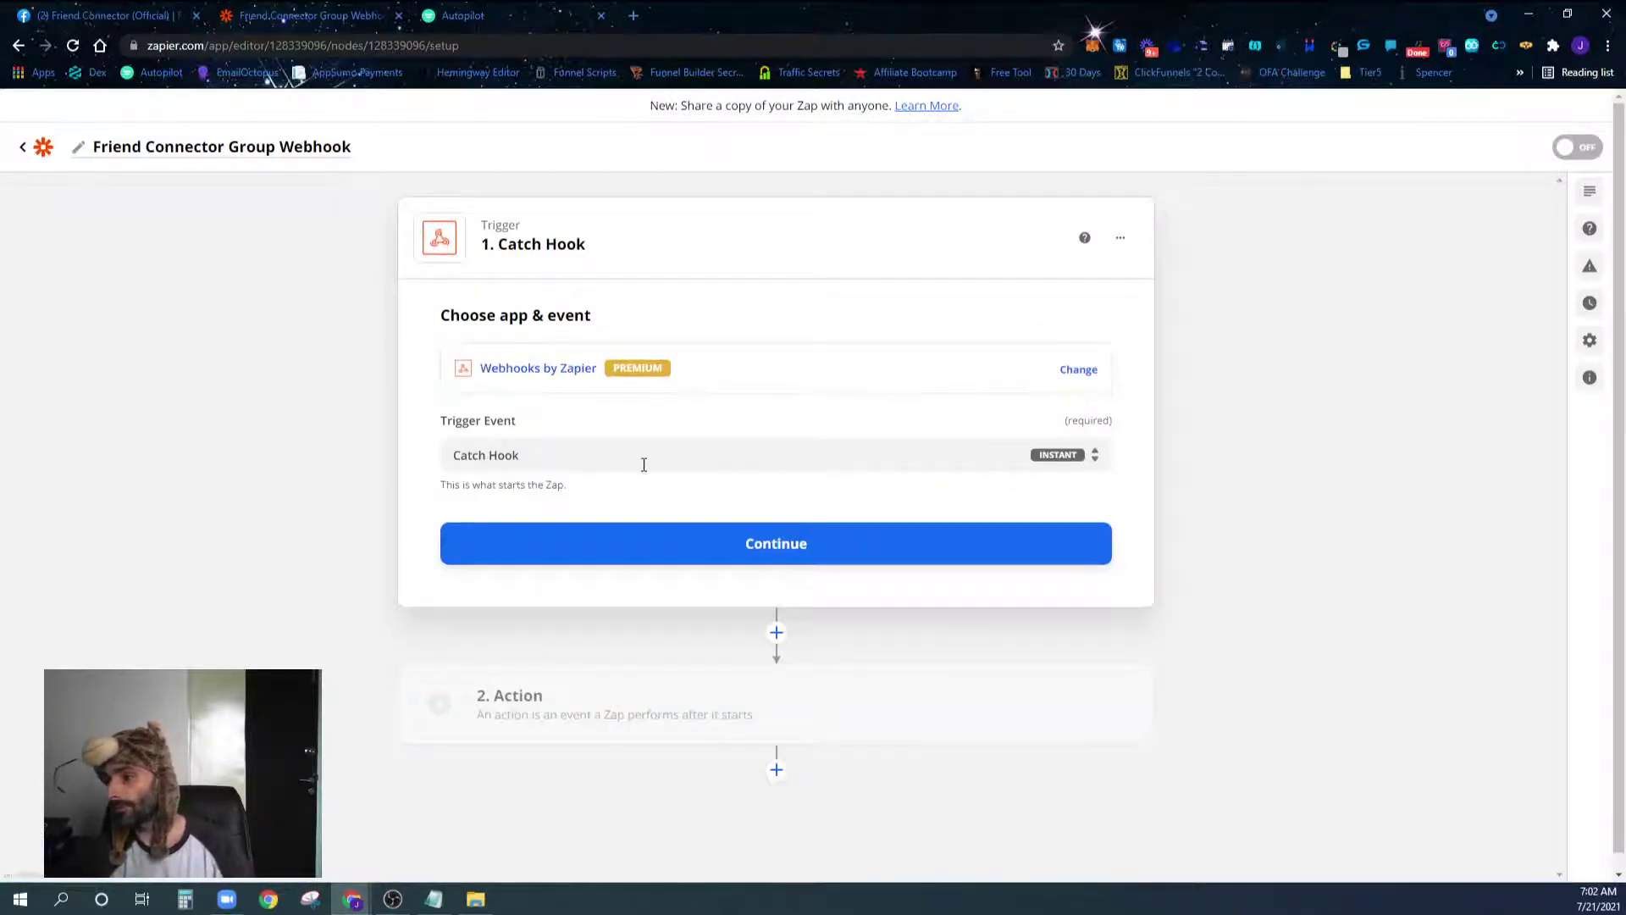
left_click(624, 454)
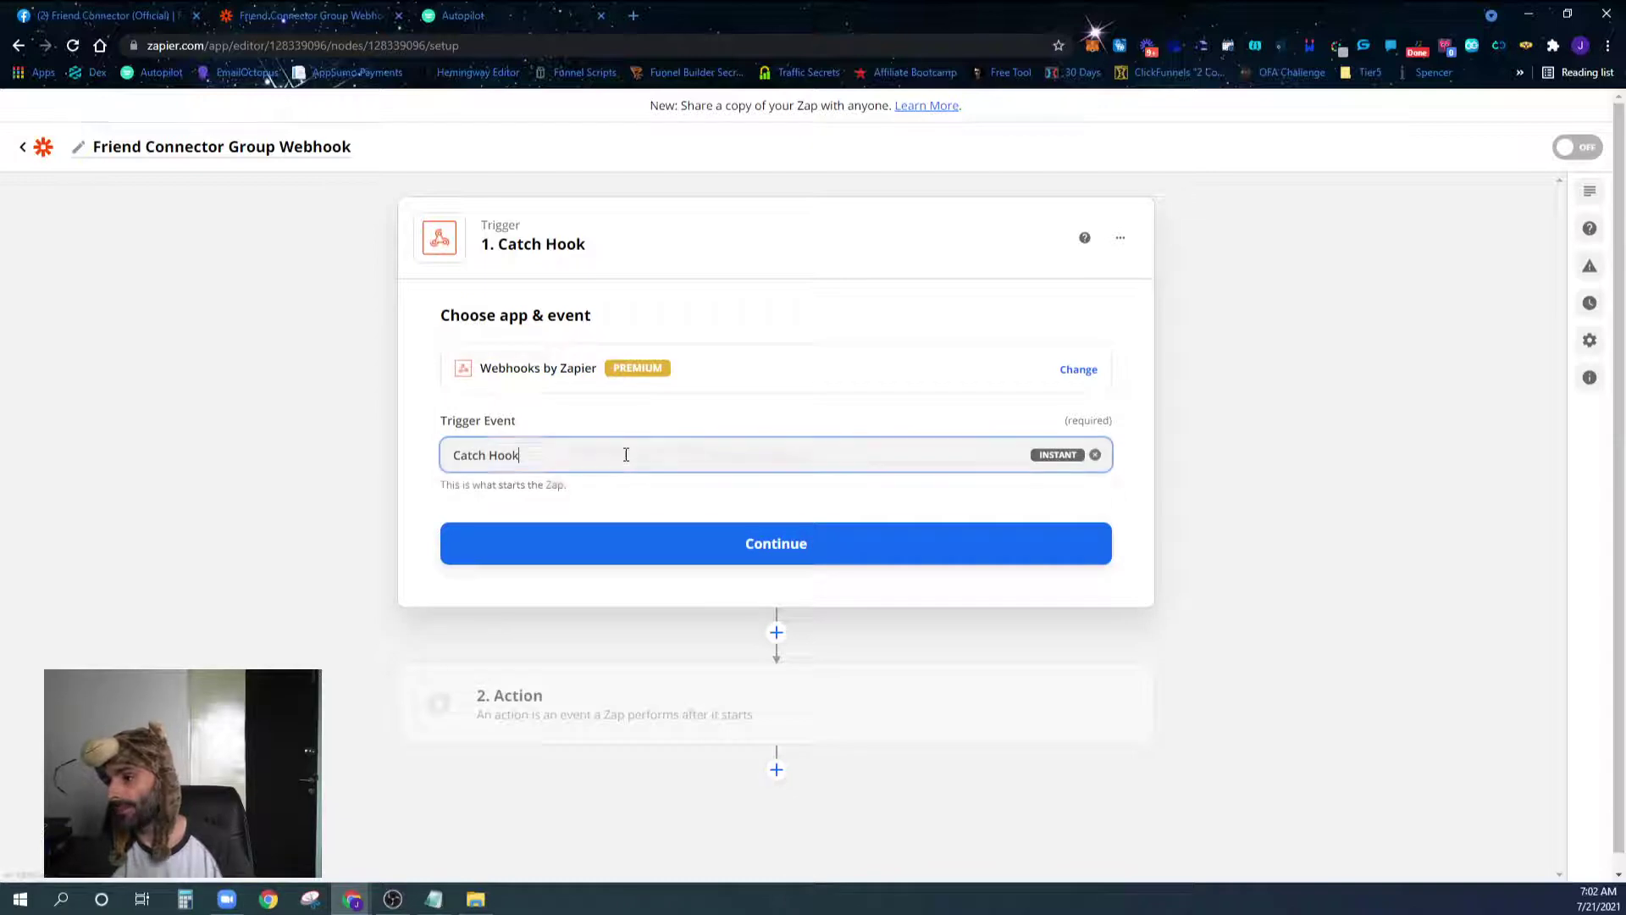
left_click(171, 562)
left_click(697, 552)
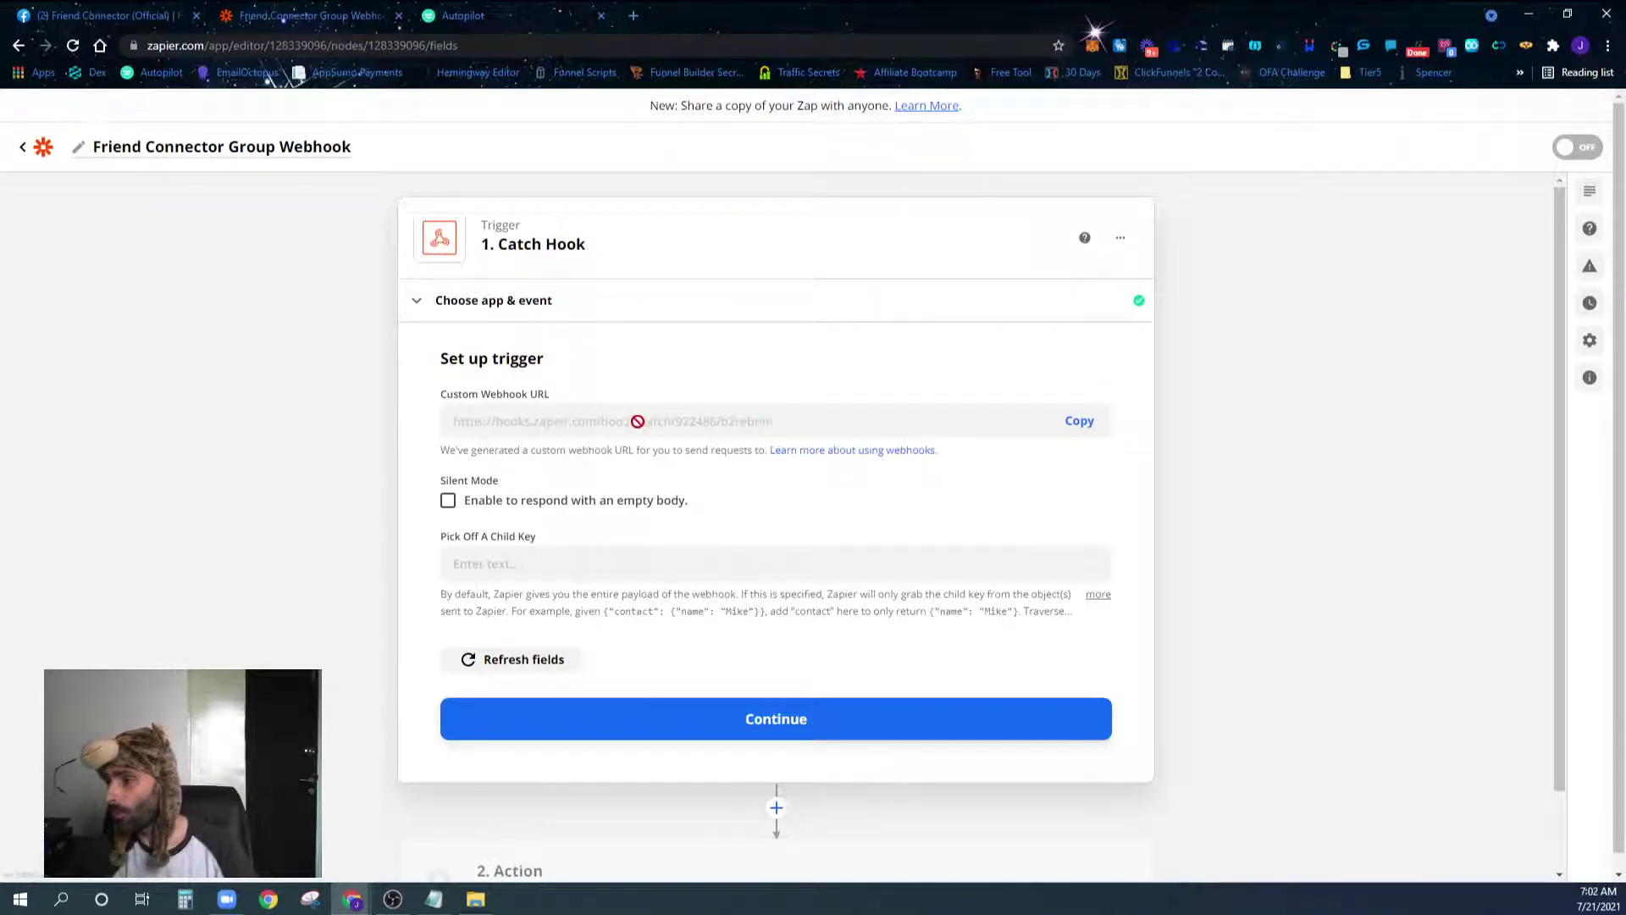
left_click(1080, 423)
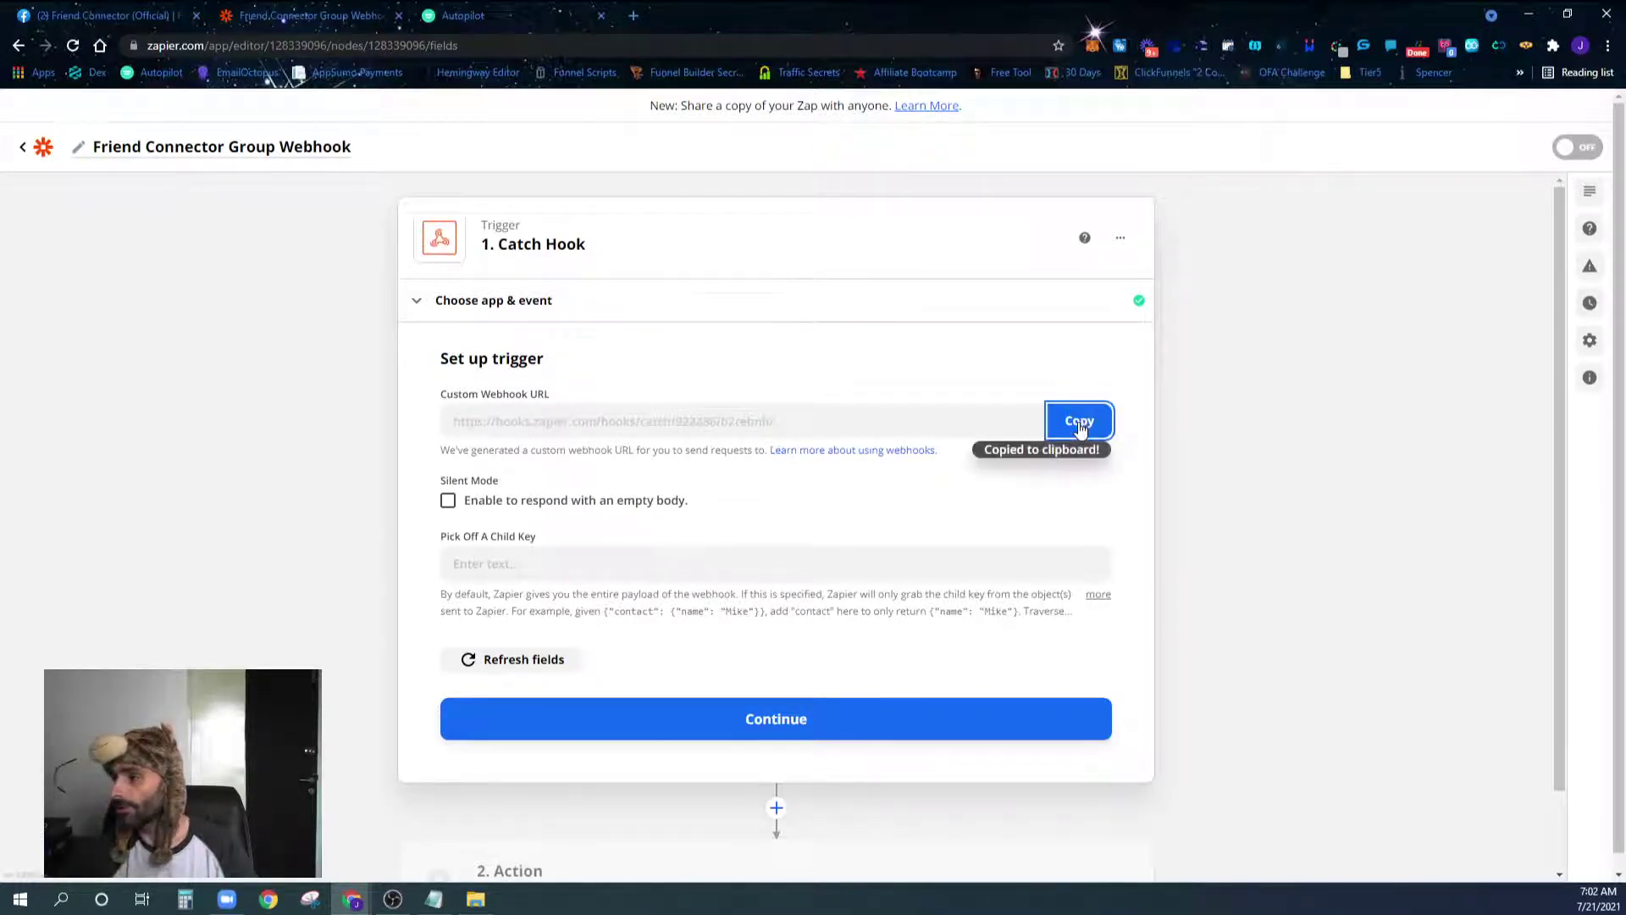
left_click(106, 15)
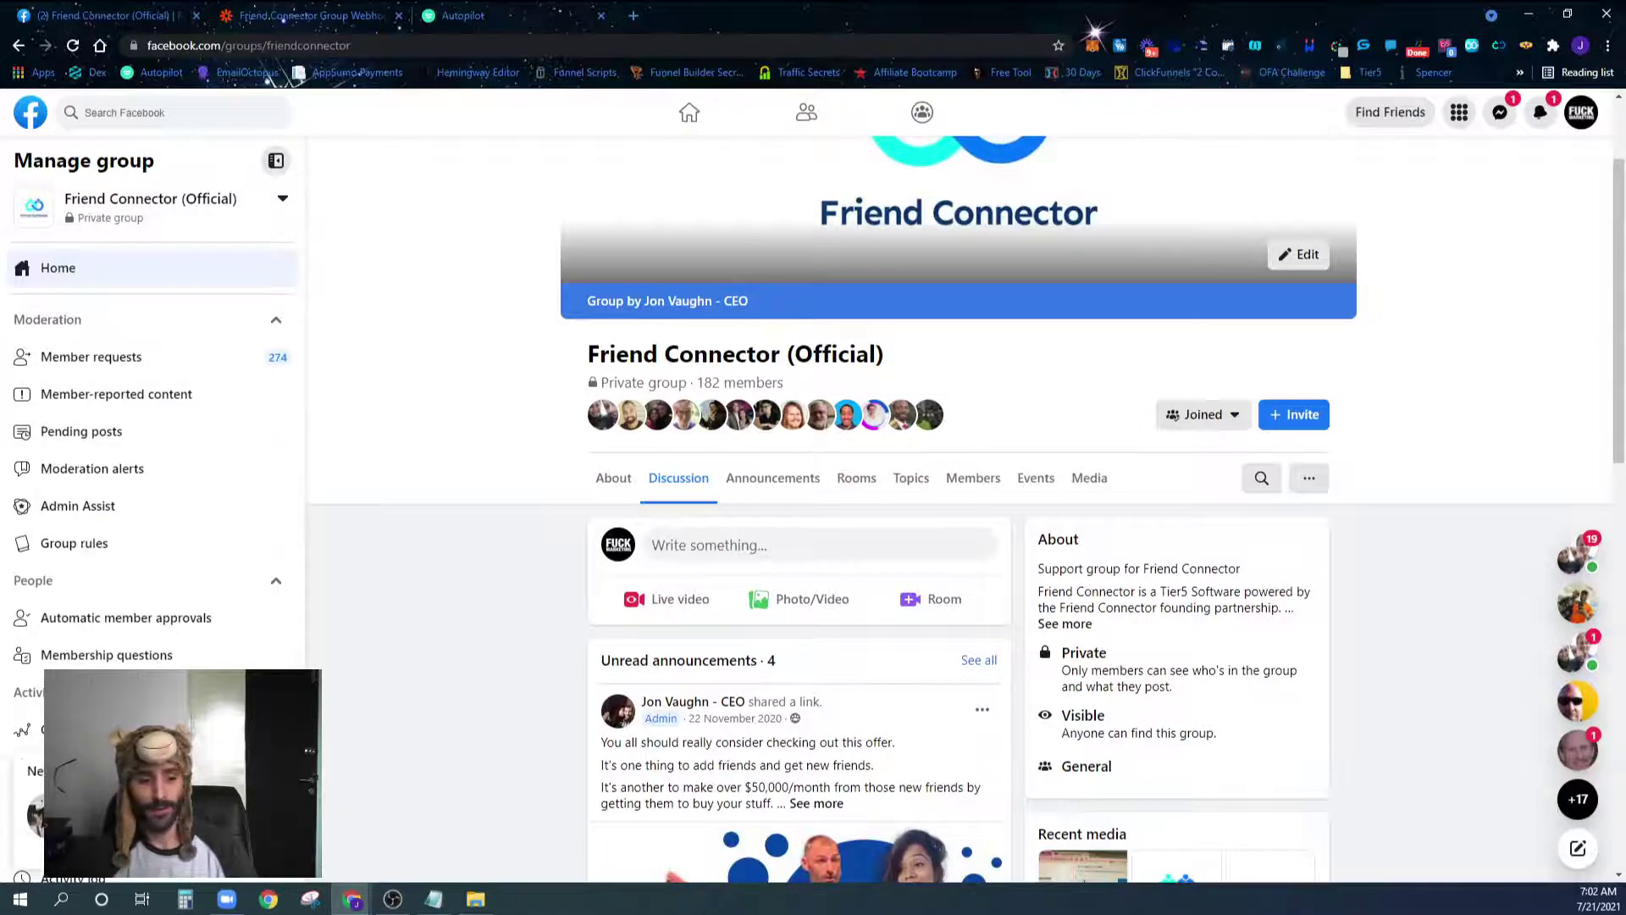
Step: Go to the Webhooks page through the Group Monkey extension's options menu
left_click(1524, 48)
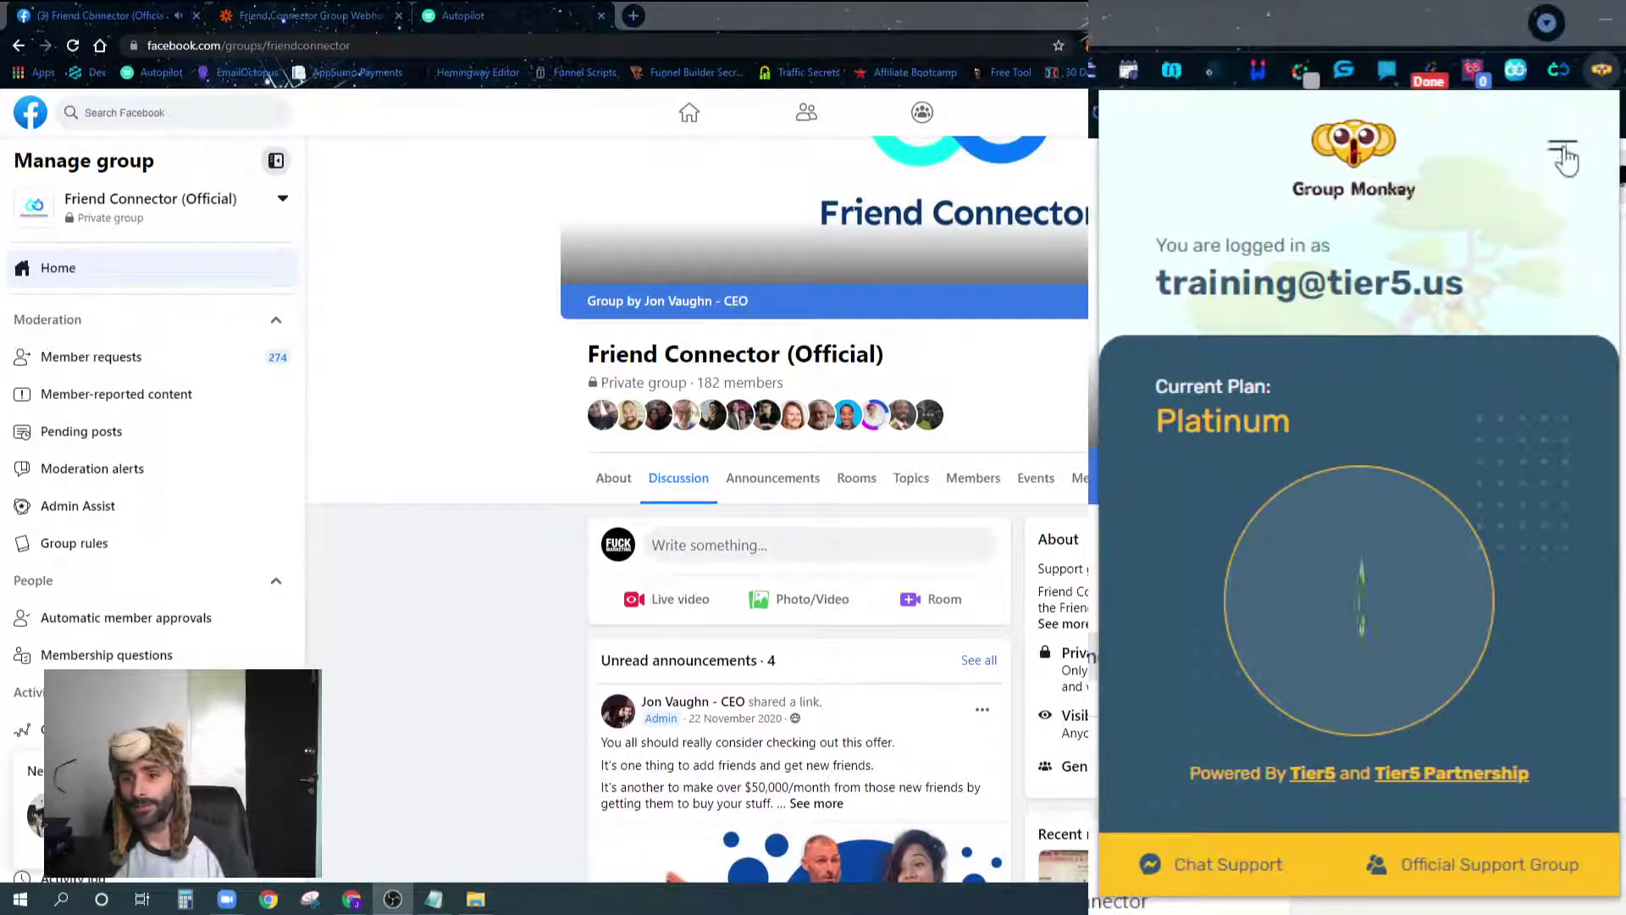
left_click(1563, 156)
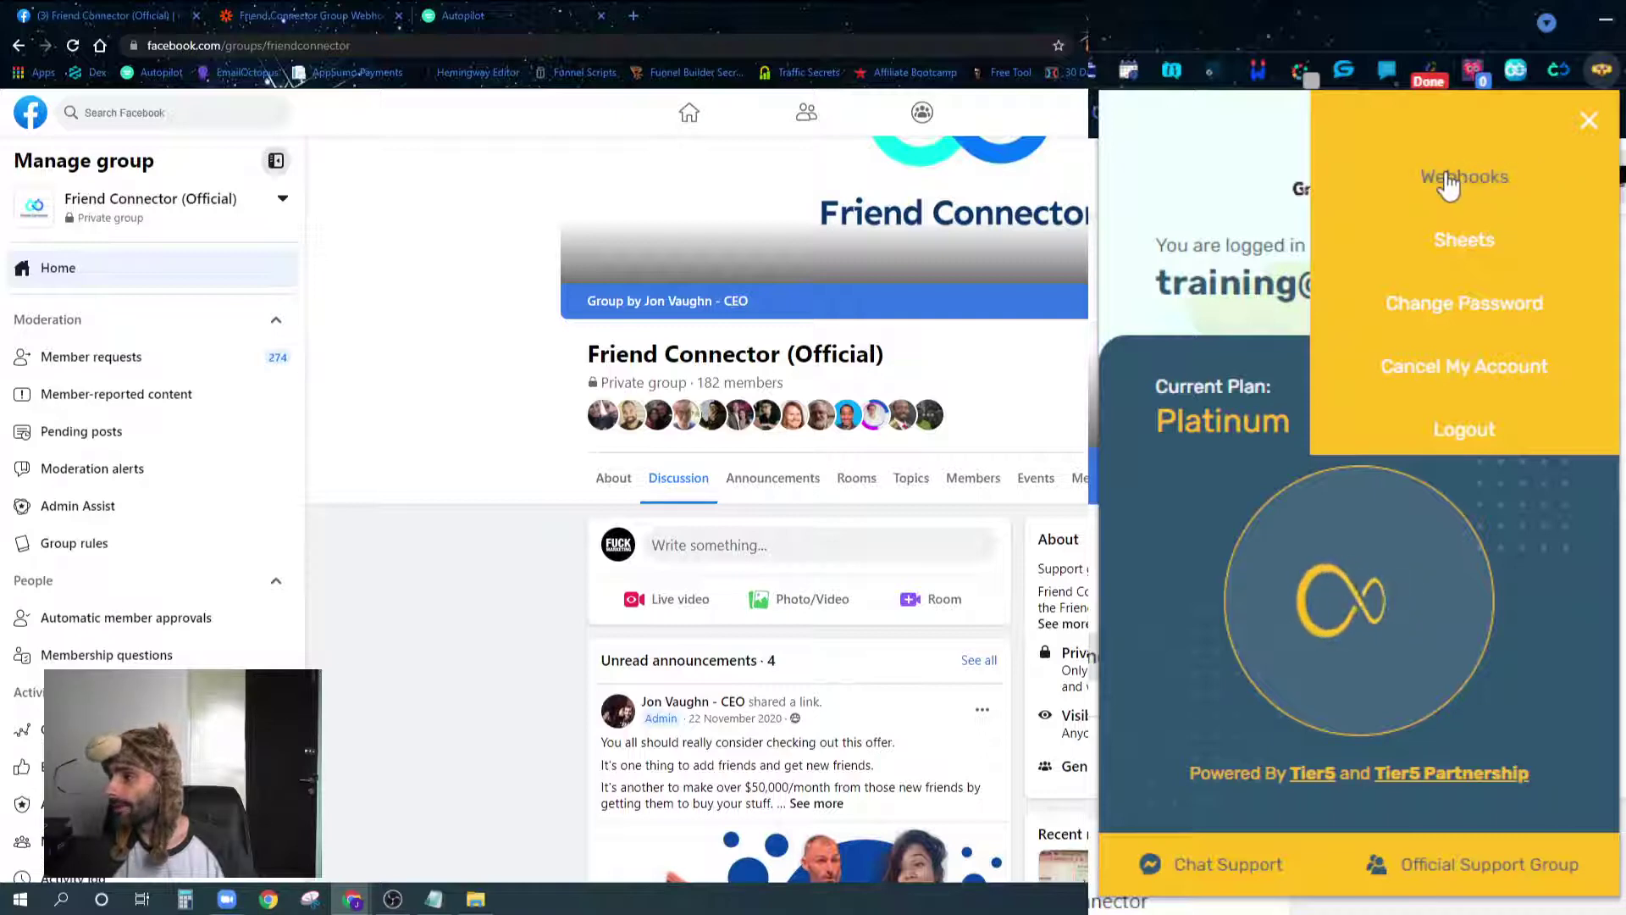
left_click(1449, 182)
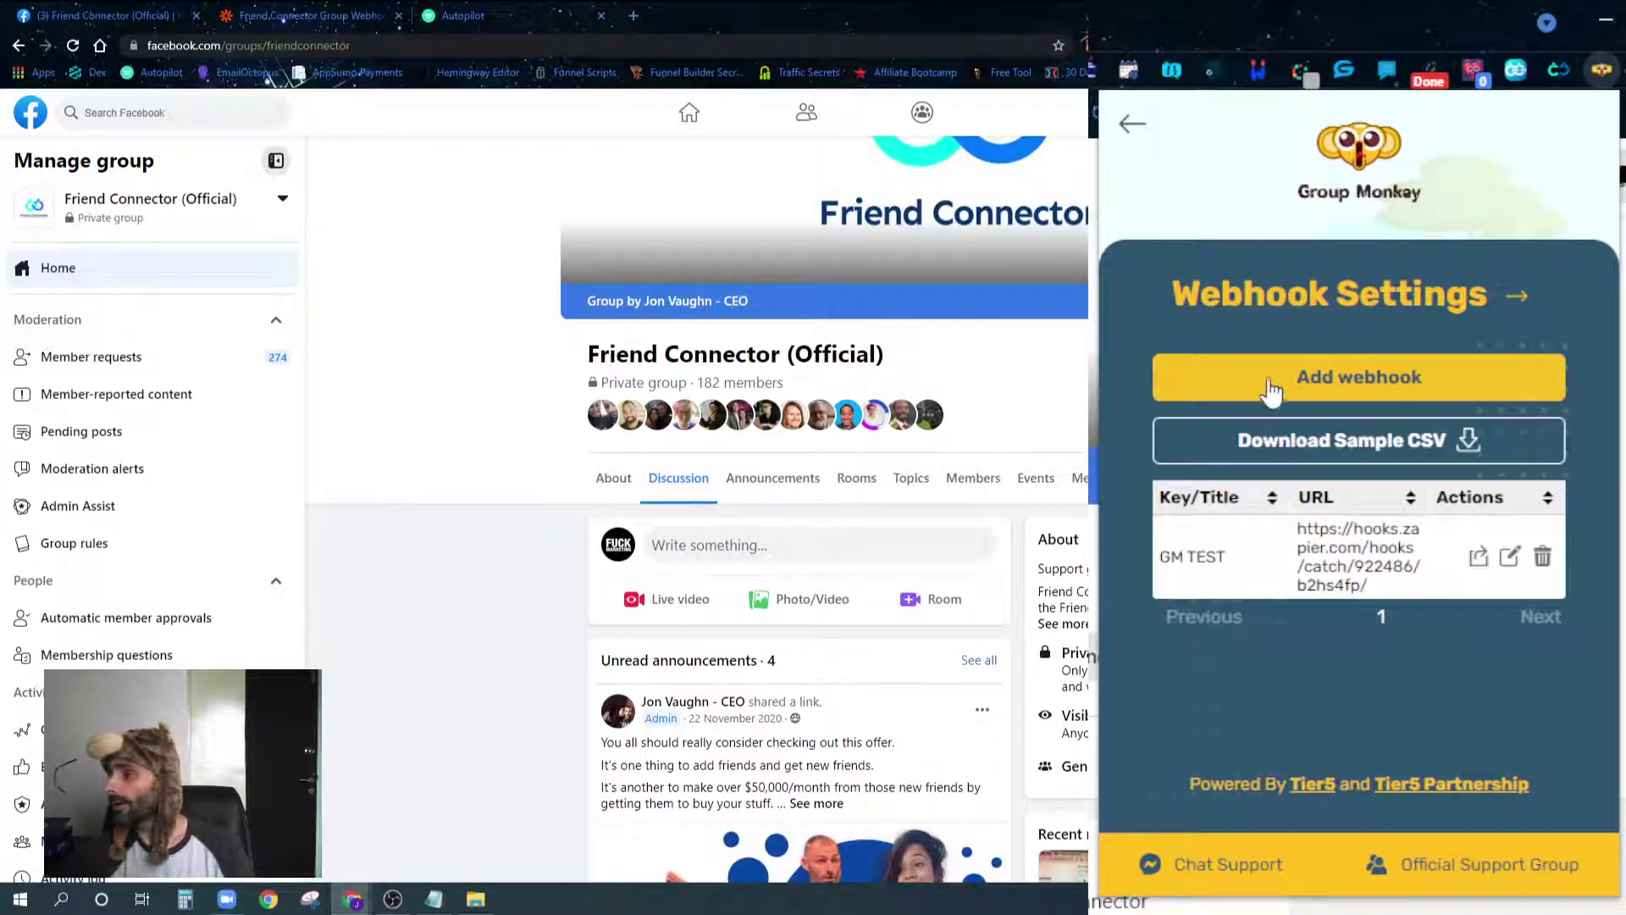
Step: Add a new Group Monkey webhook entry and place the cursor in its Key/Title field
left_click(1348, 383)
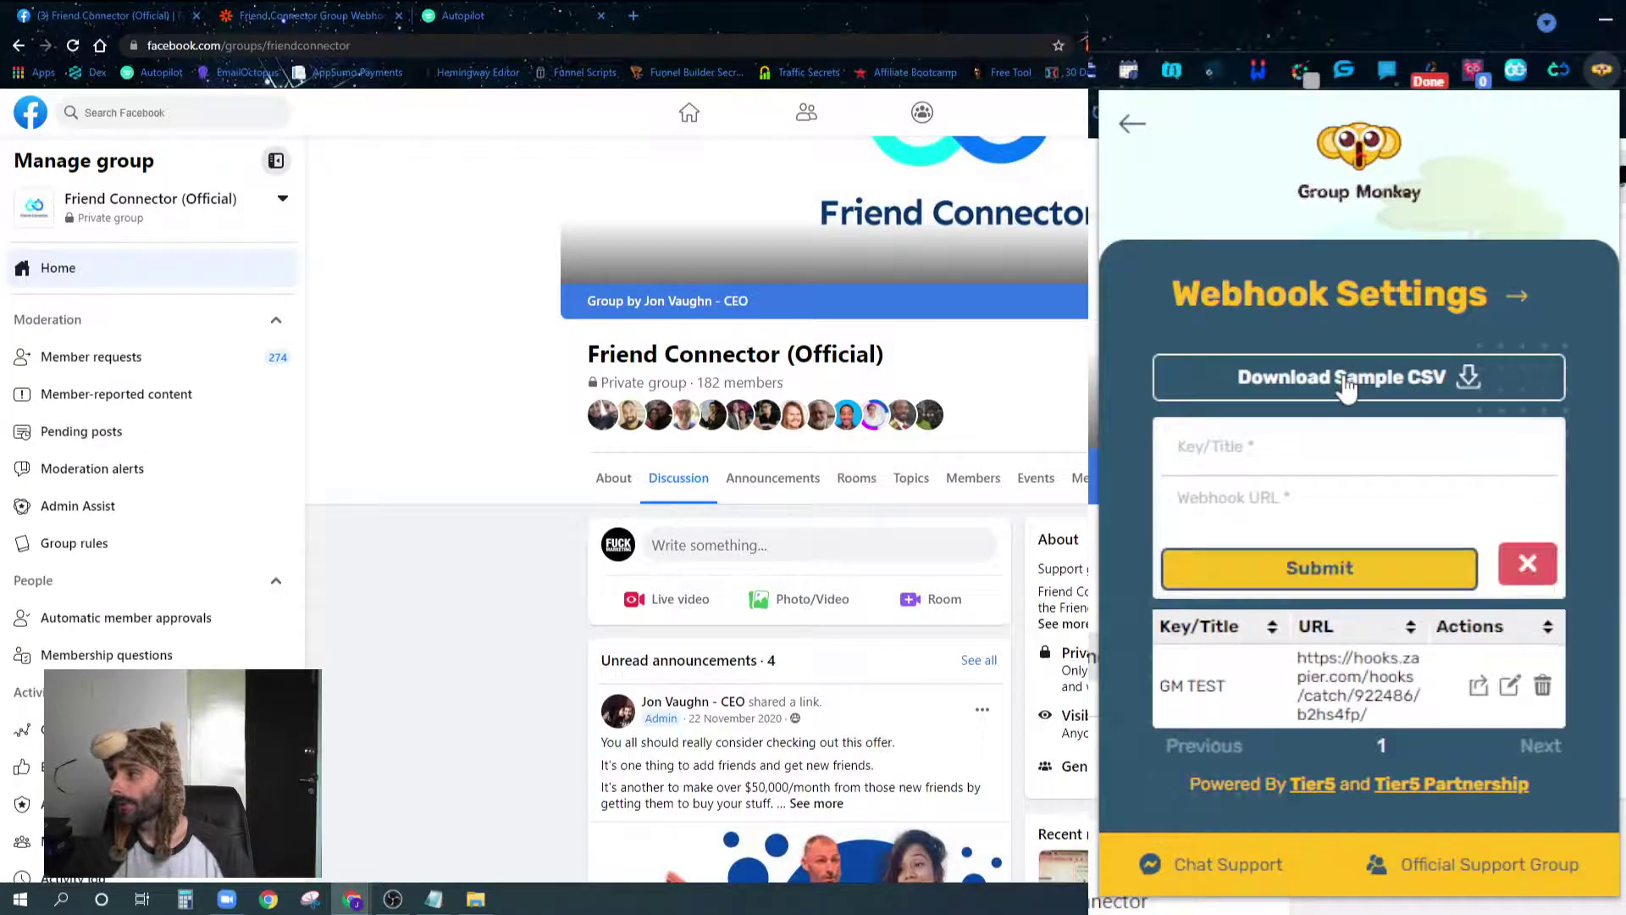
left_click(1273, 442)
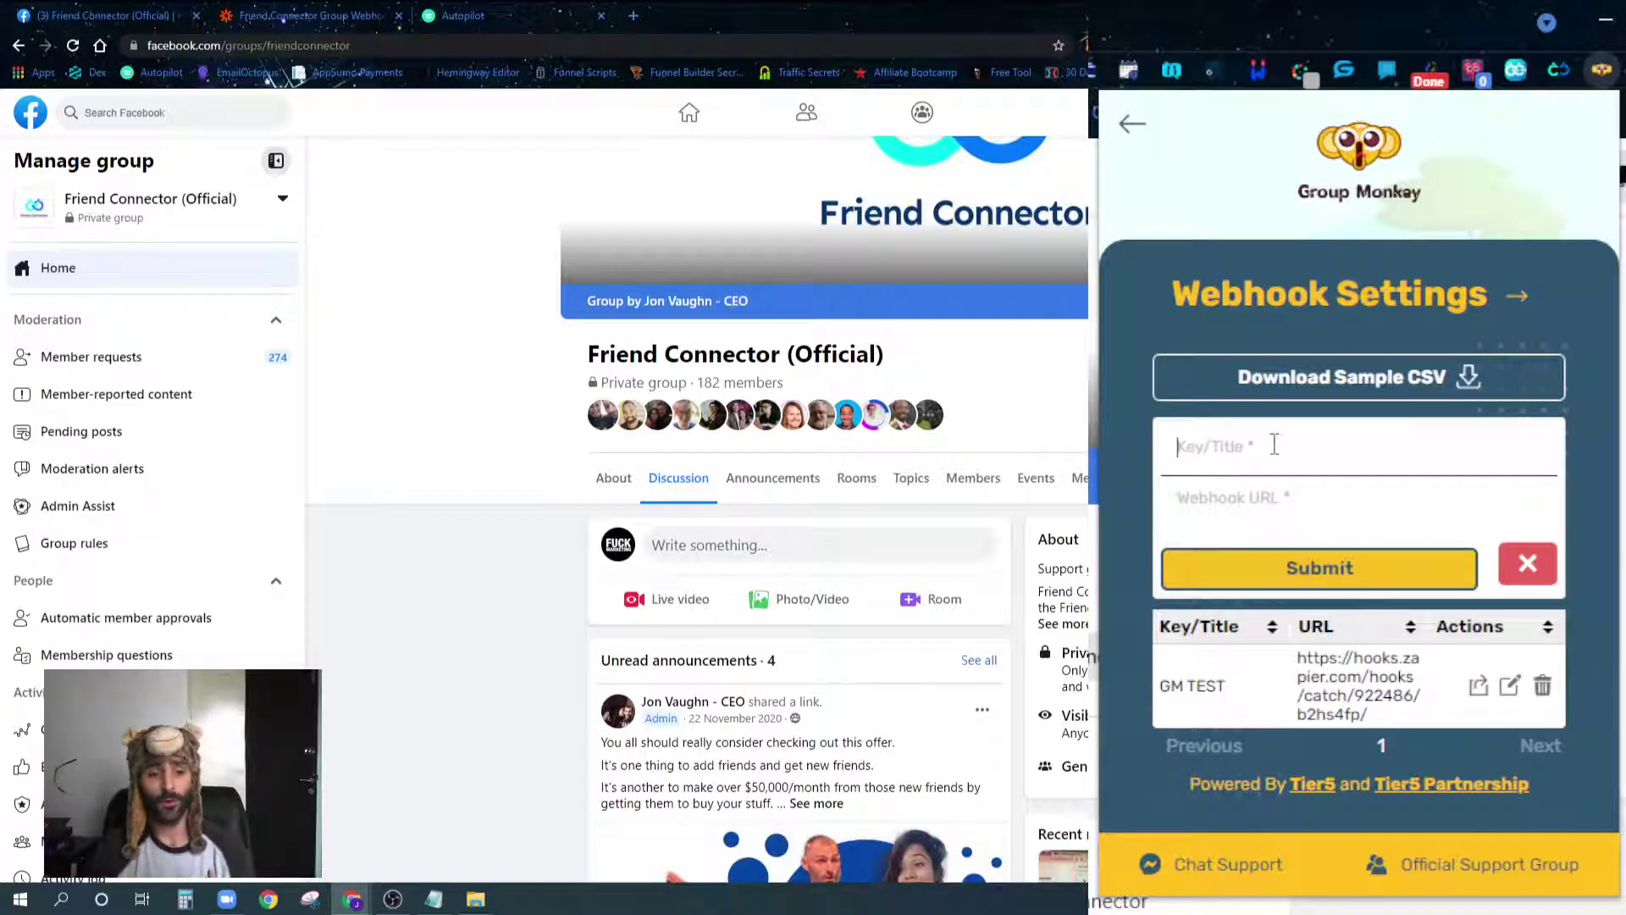
left_click(1275, 444)
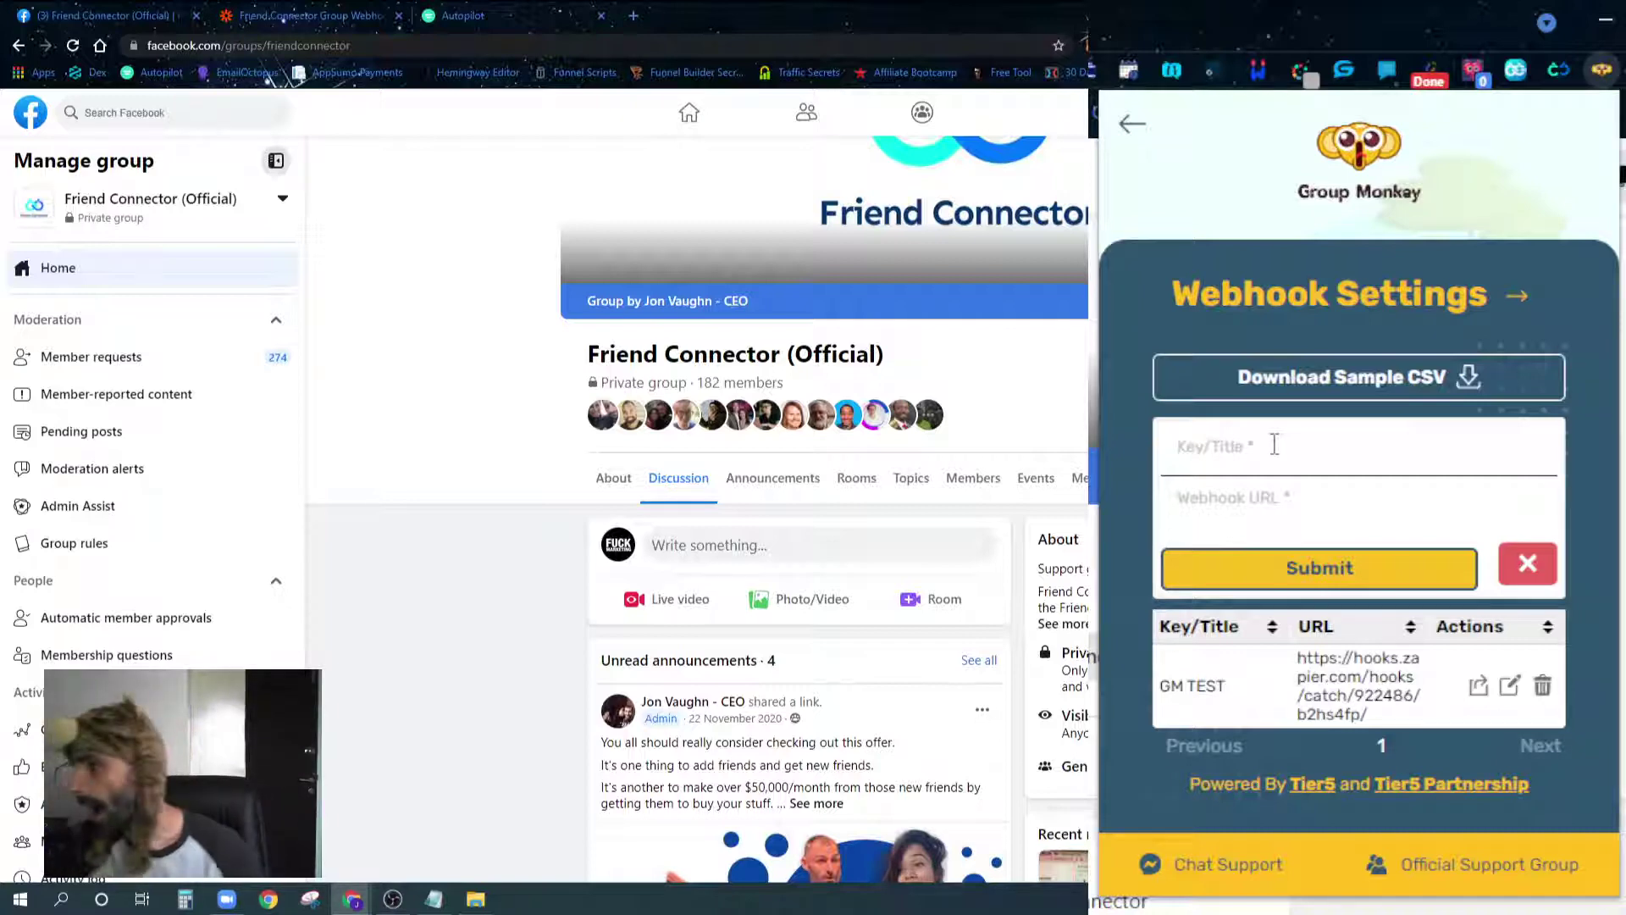
Step: Enter 'Friend Connector' as Key/Title, paste the Zapier catch-hook URL, and submit
type("Friend")
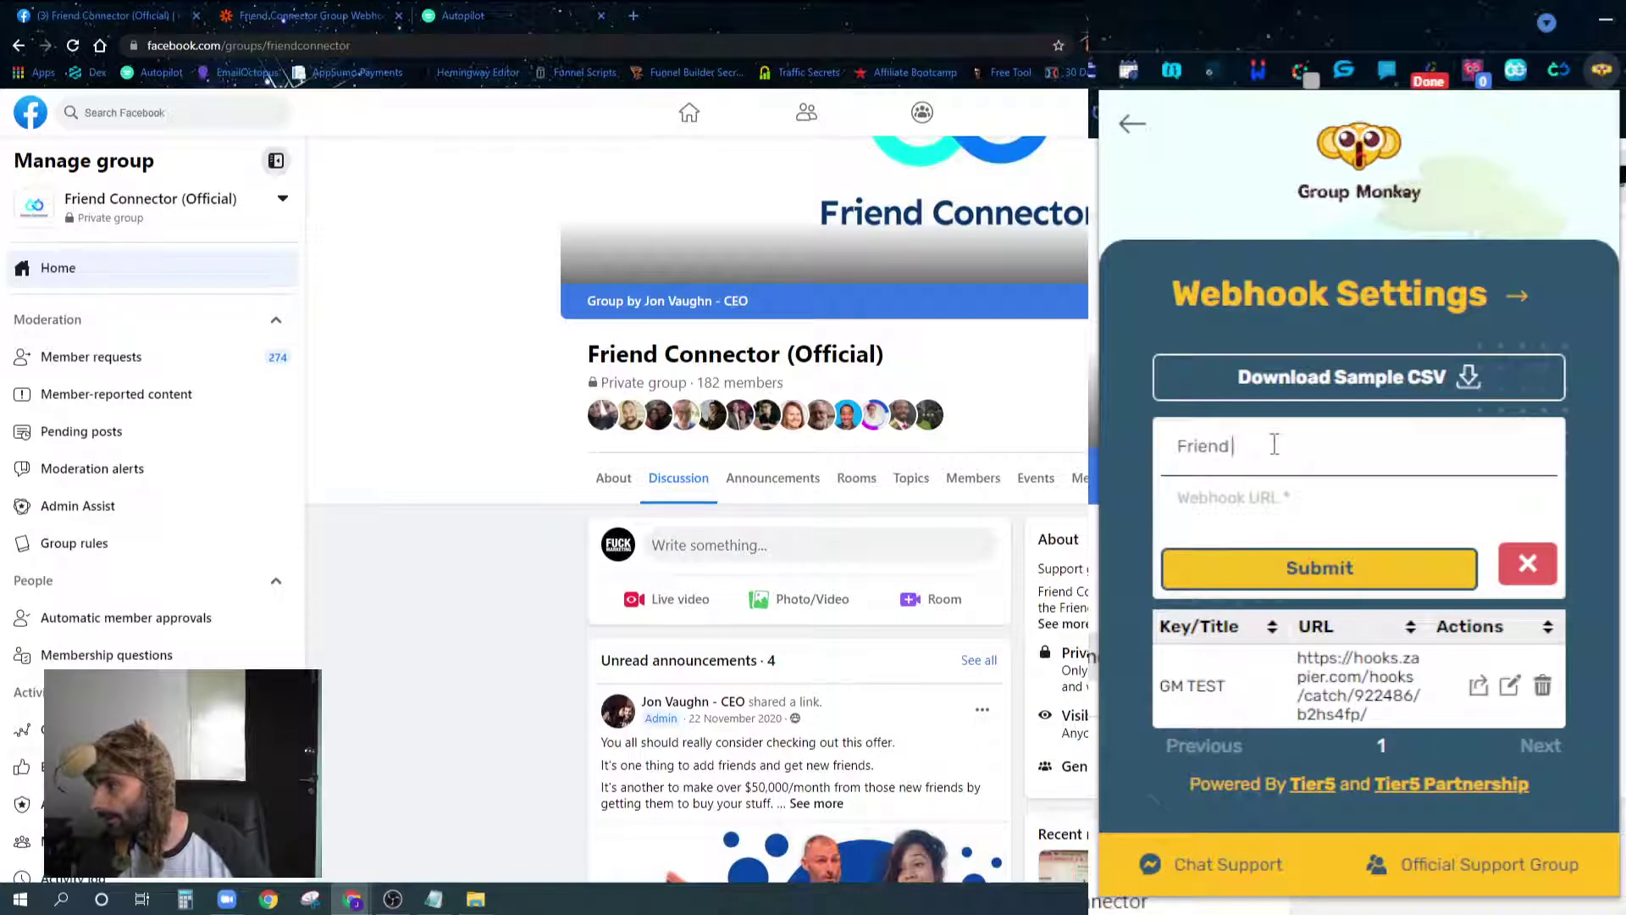
type(" Connector")
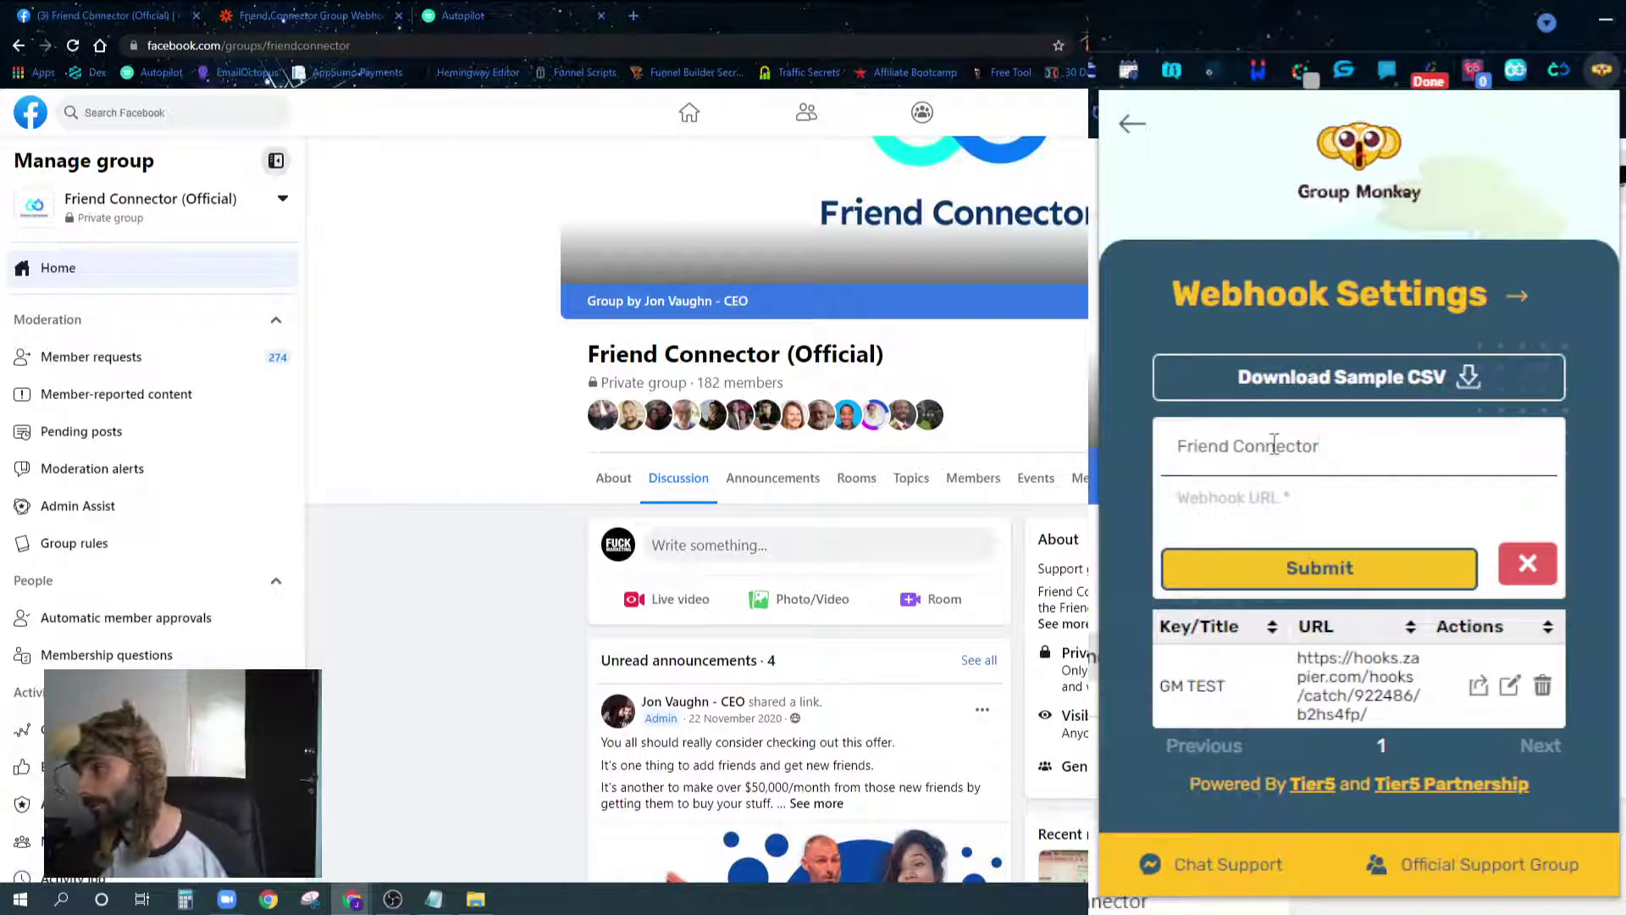
left_click(1236, 513)
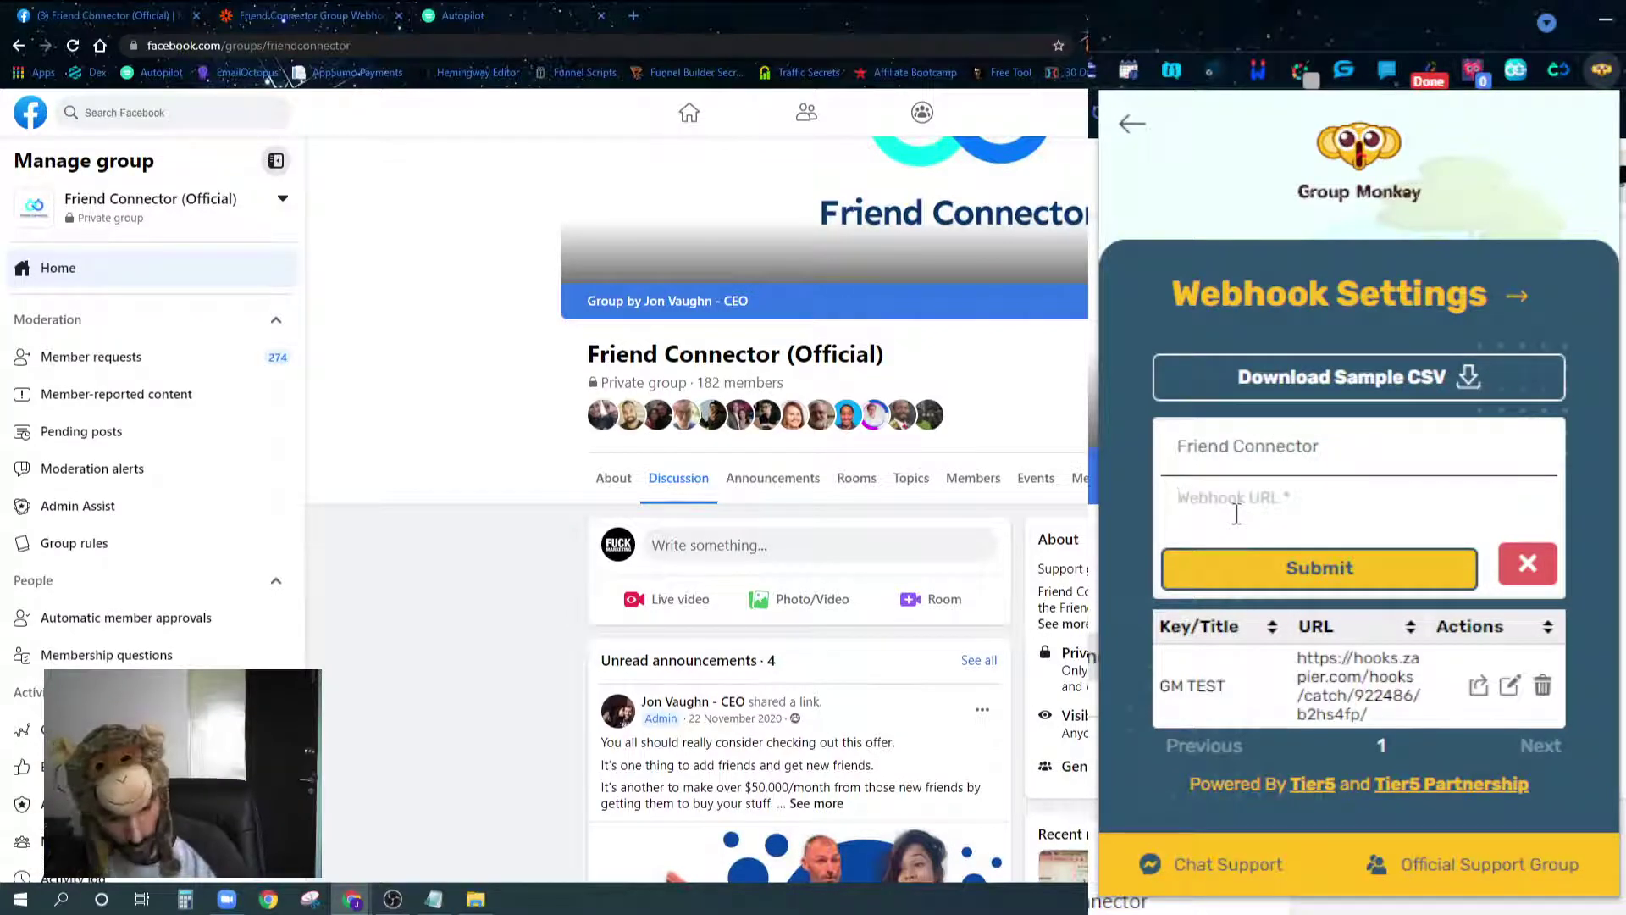
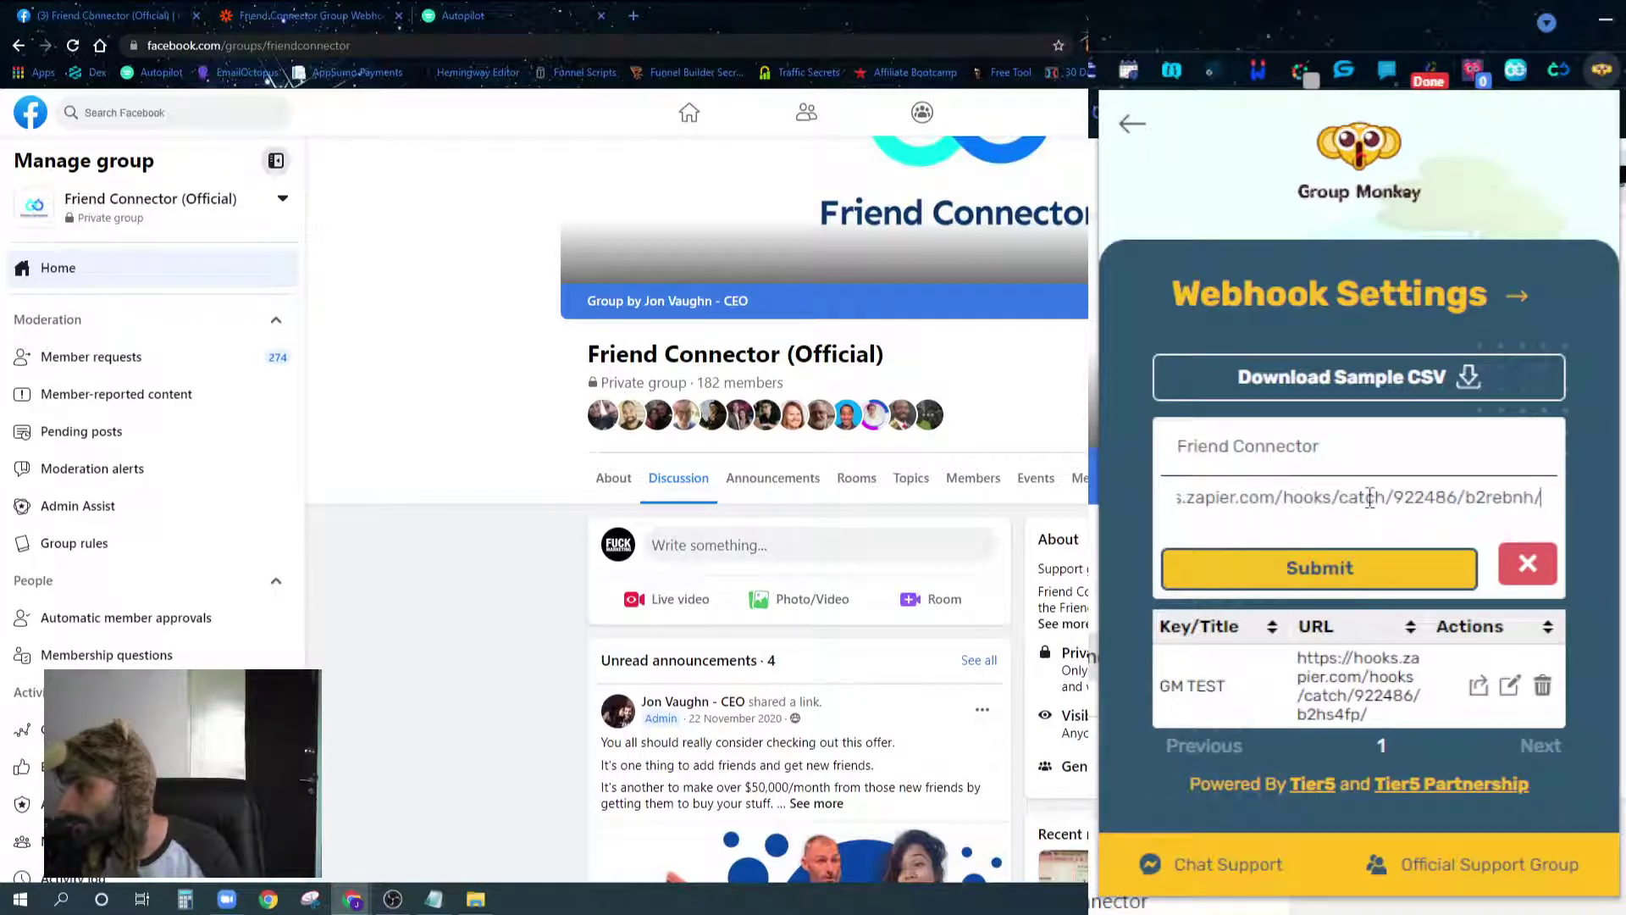
left_click(1338, 581)
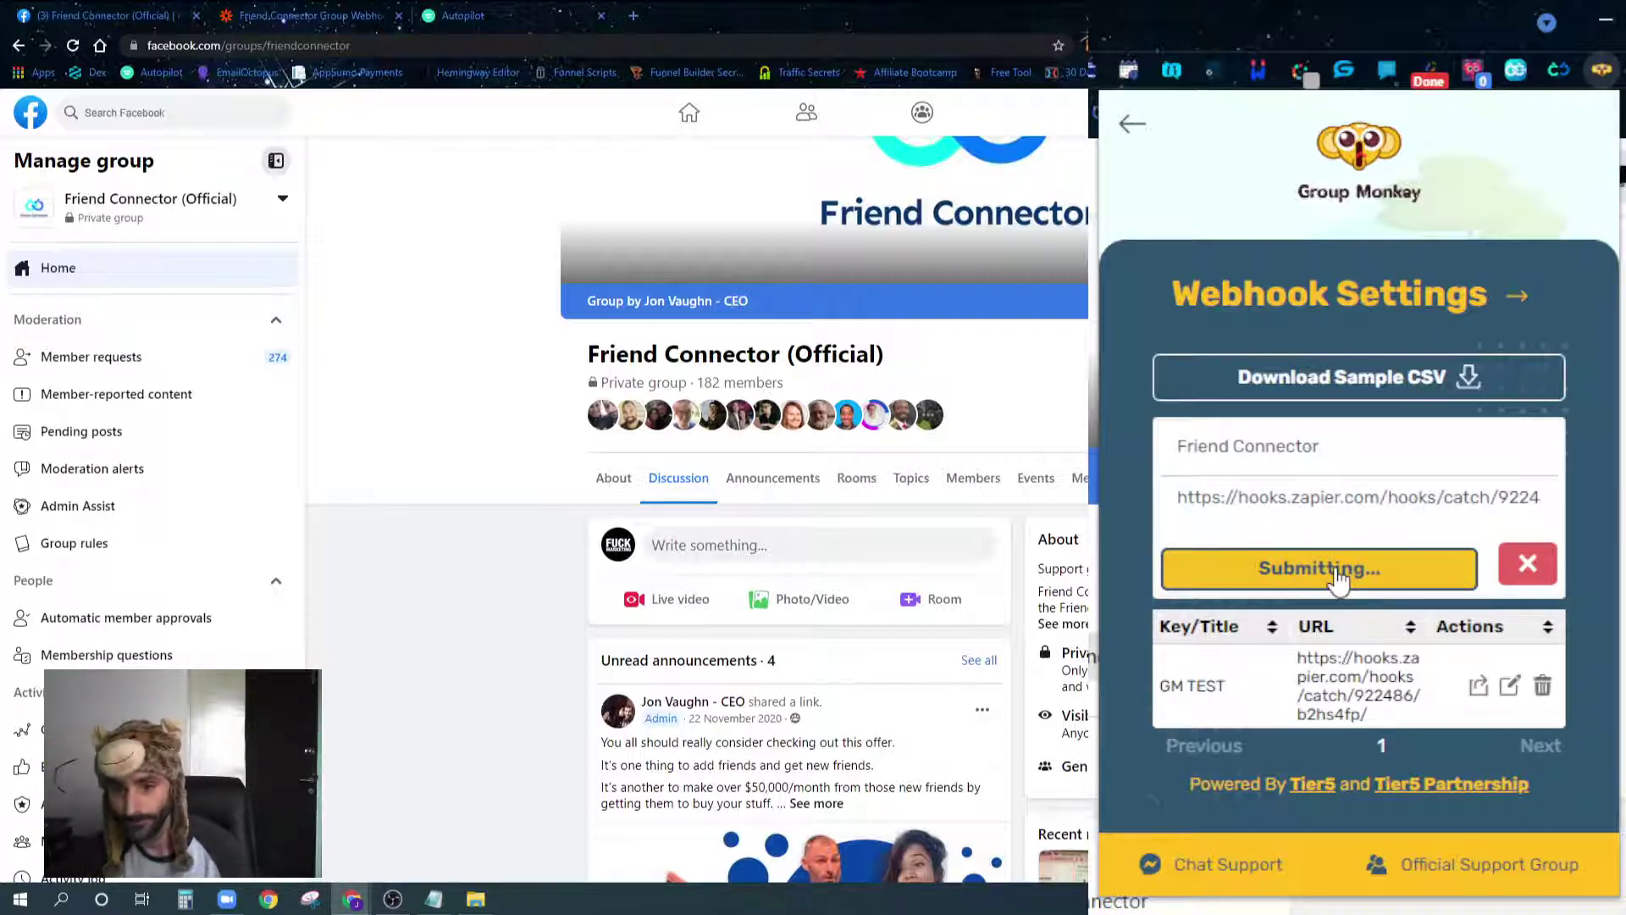
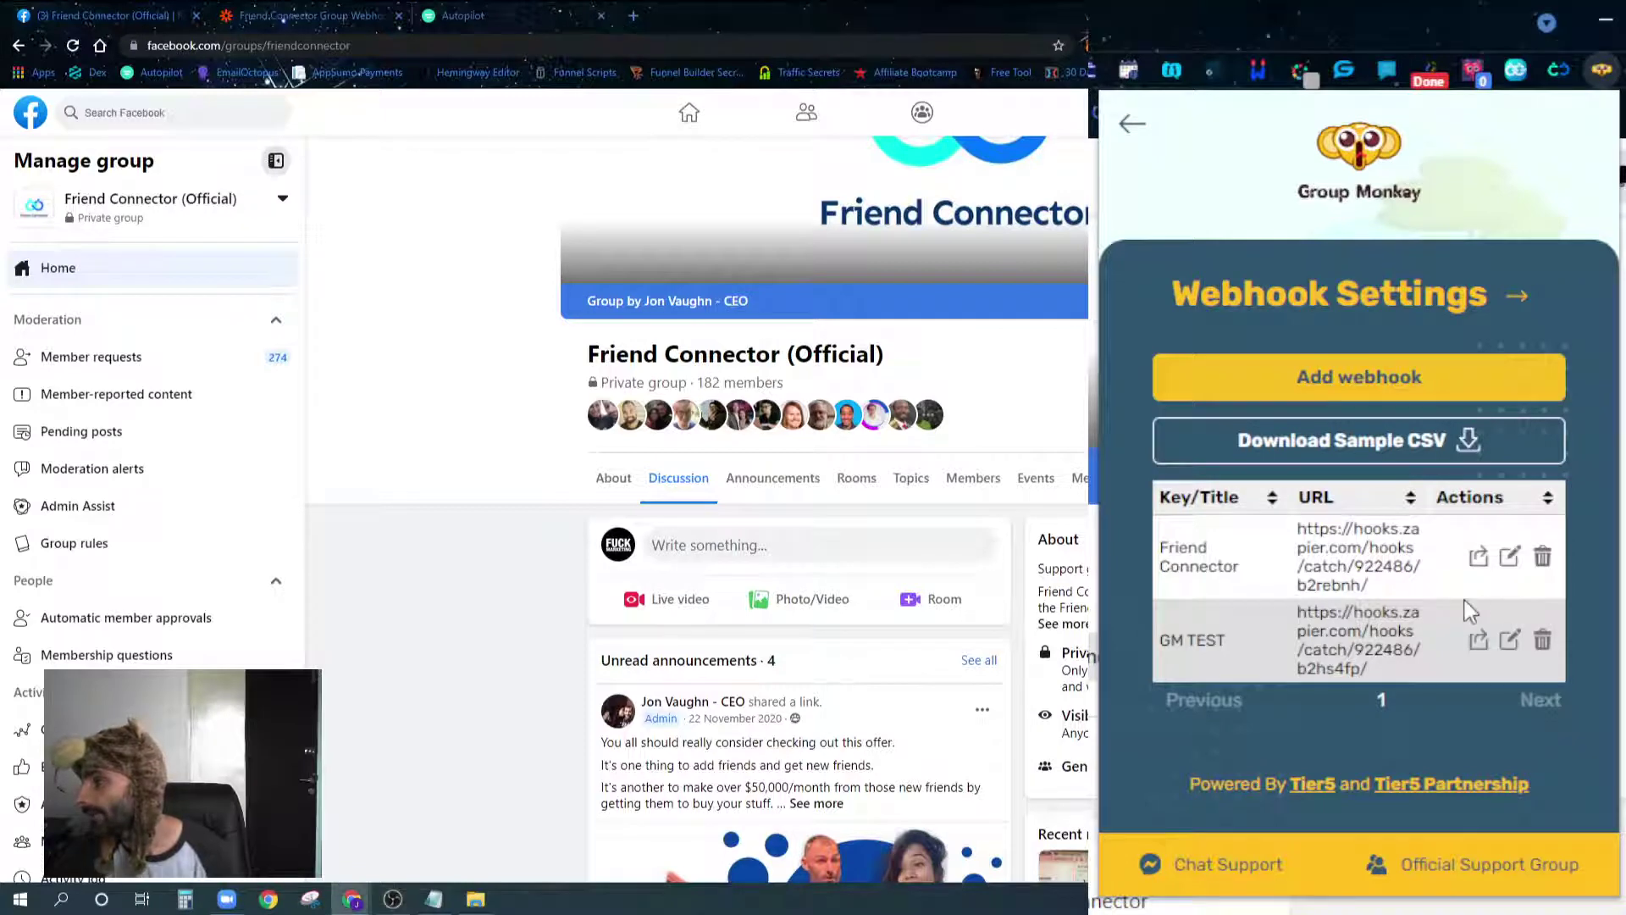
Step: Send test data from Group Monkey's Friend Connector webhook and confirm the test-data-sent message
left_click(1478, 639)
left_click_drag(1410, 494, 1198, 500)
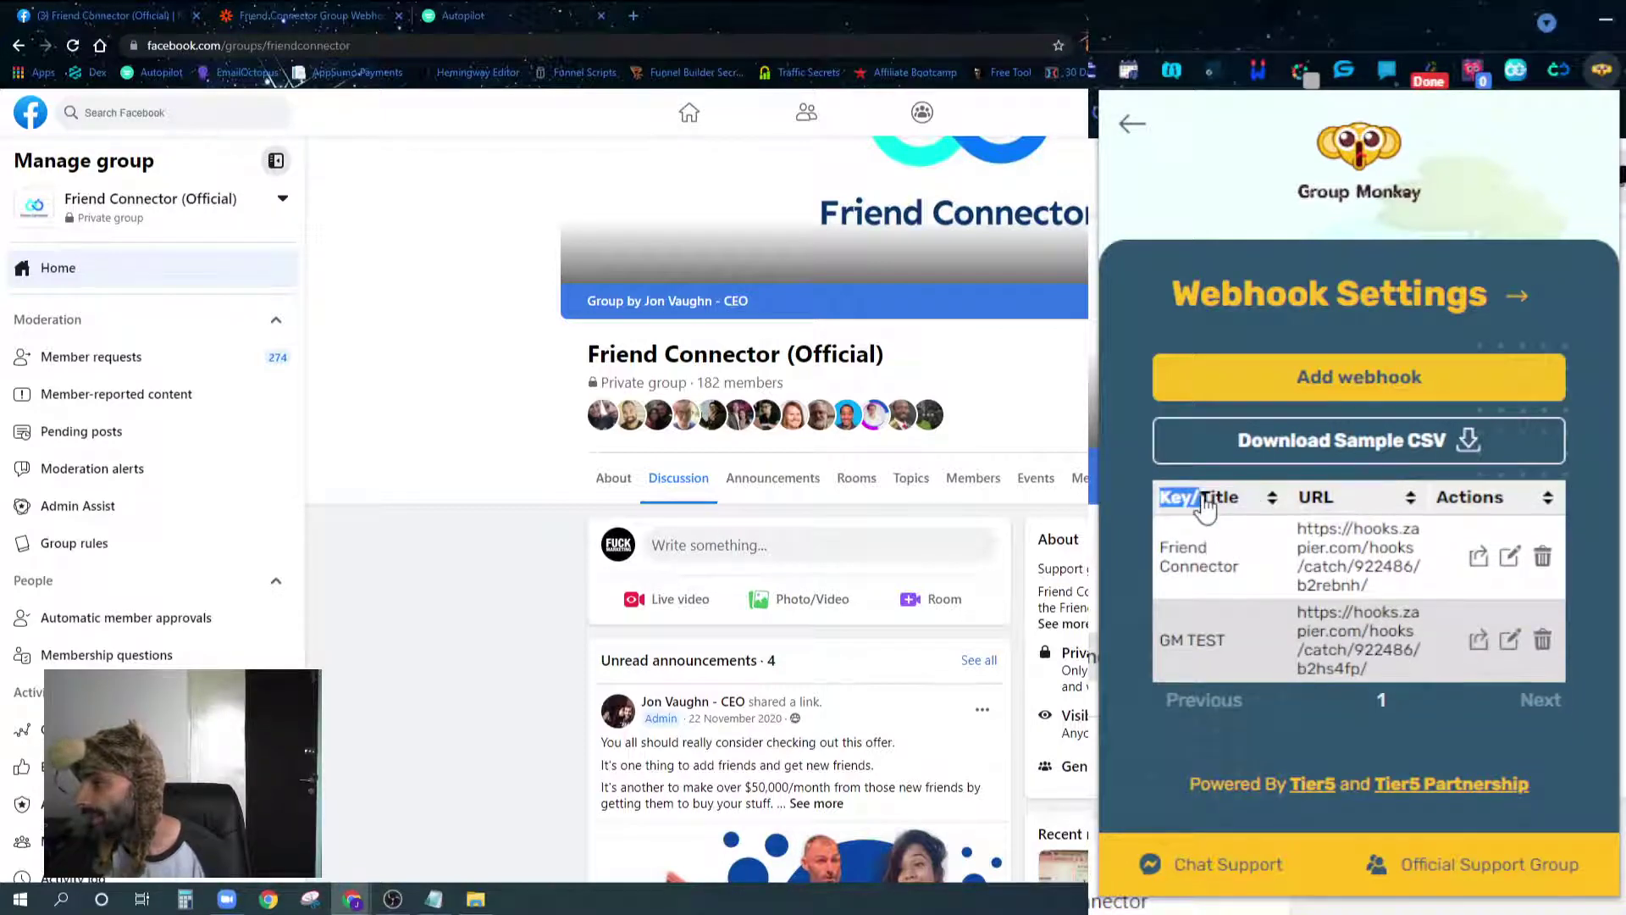
left_click(1477, 562)
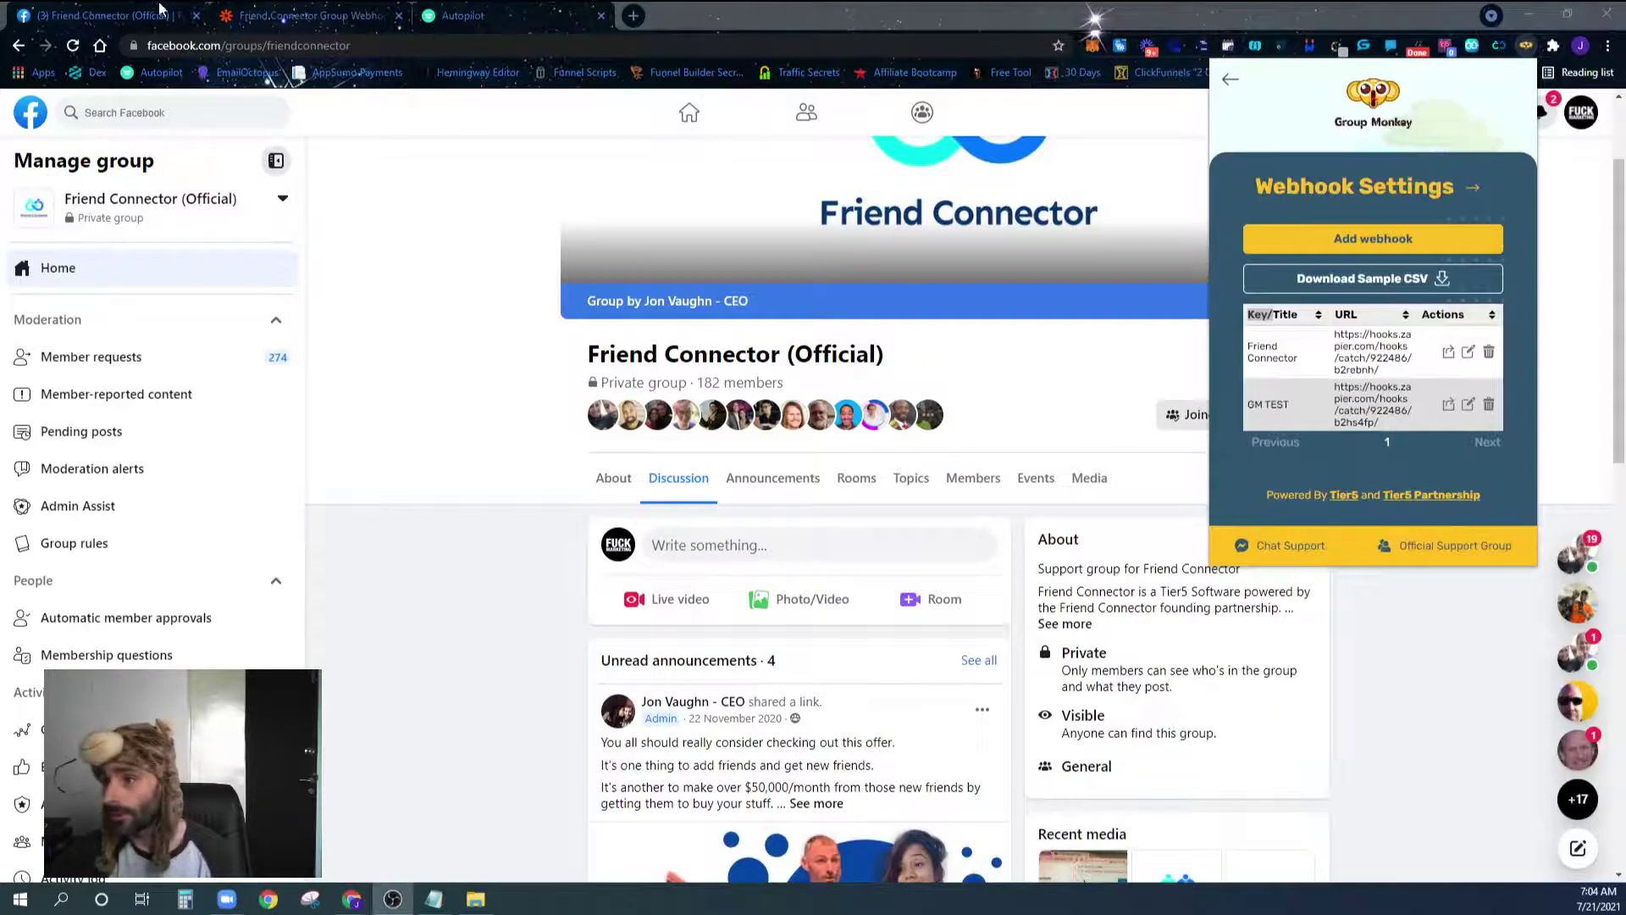
left_click(249, 12)
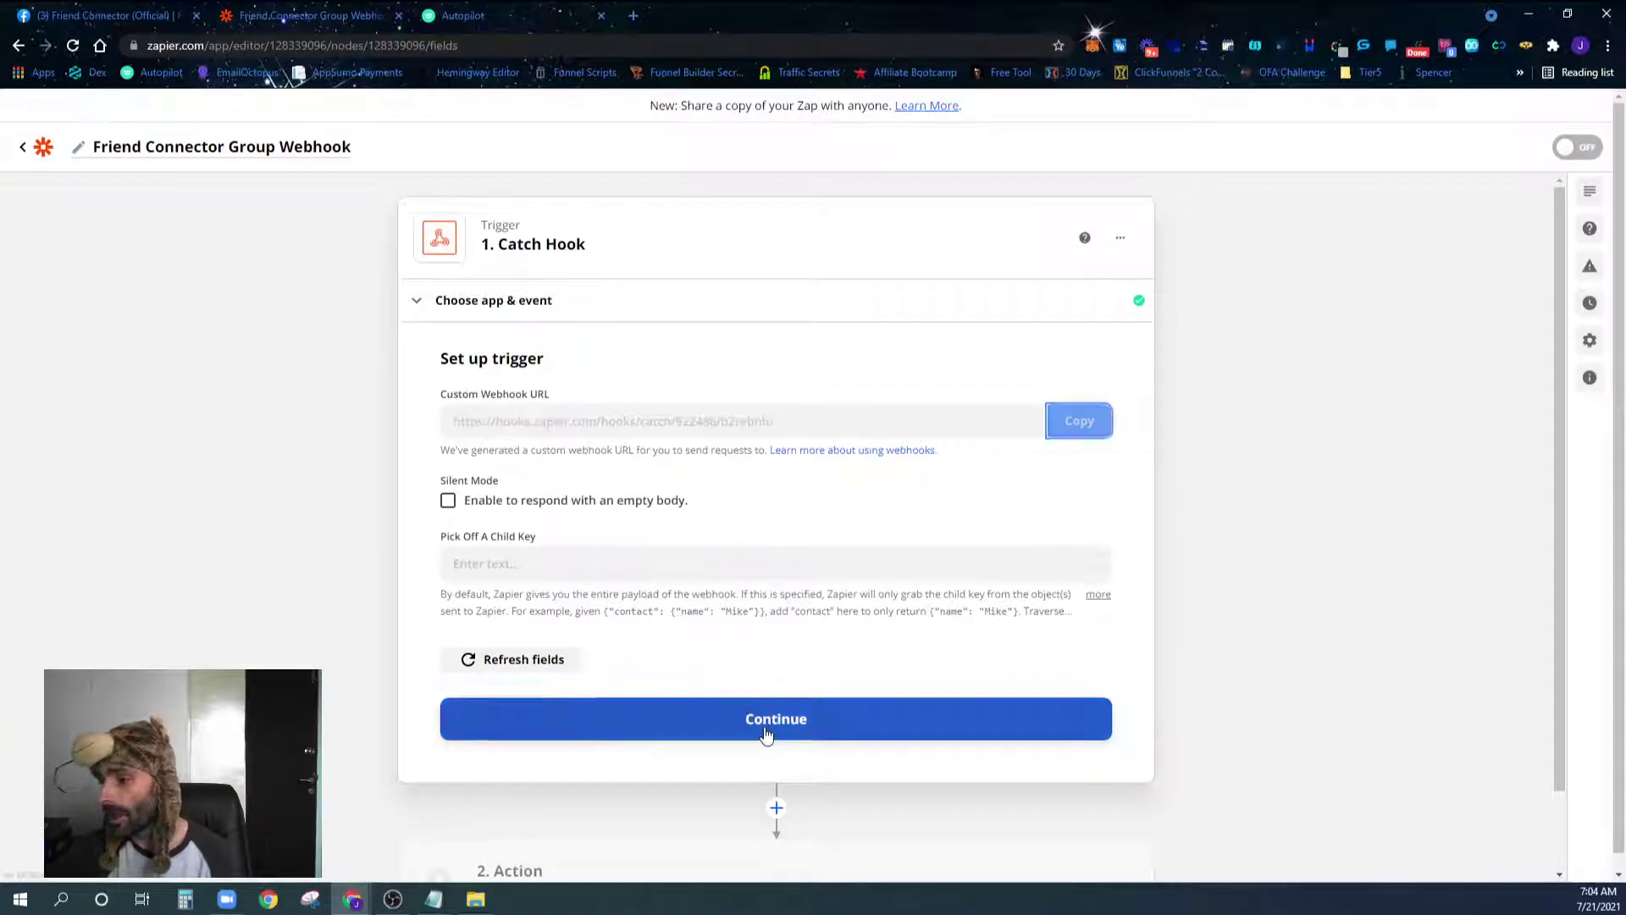
Step: Test the Catch Hook trigger, review Request B's sample friend data, and advance to the action step
left_click(764, 722)
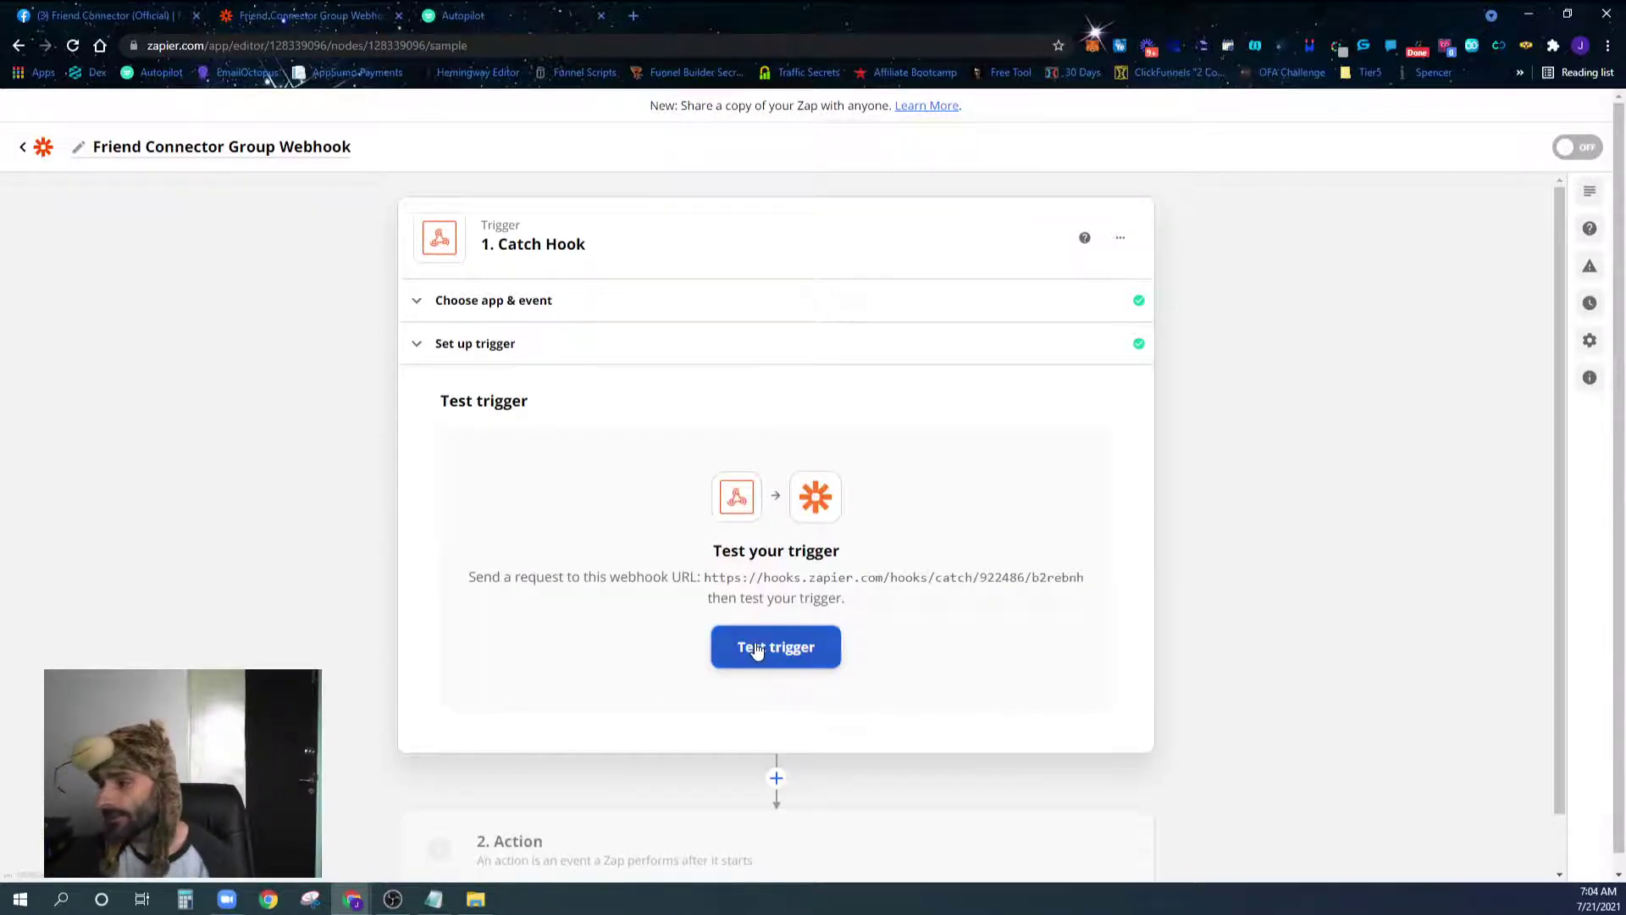
left_click(757, 651)
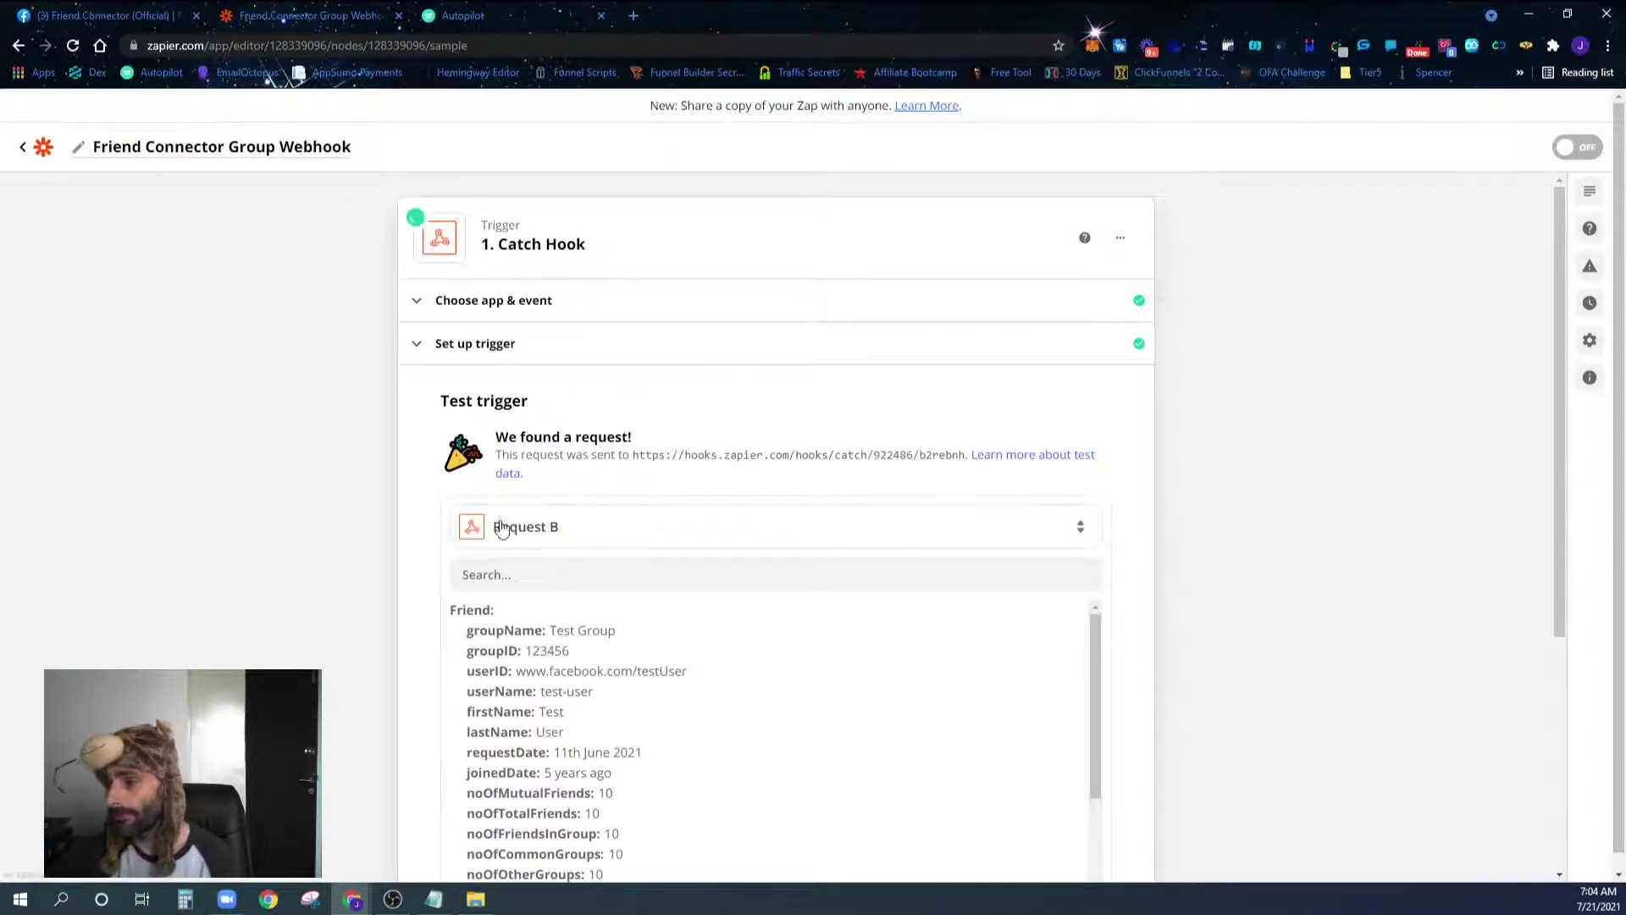
scroll(581, 552, "down", 2)
scroll(581, 551, "down", 1)
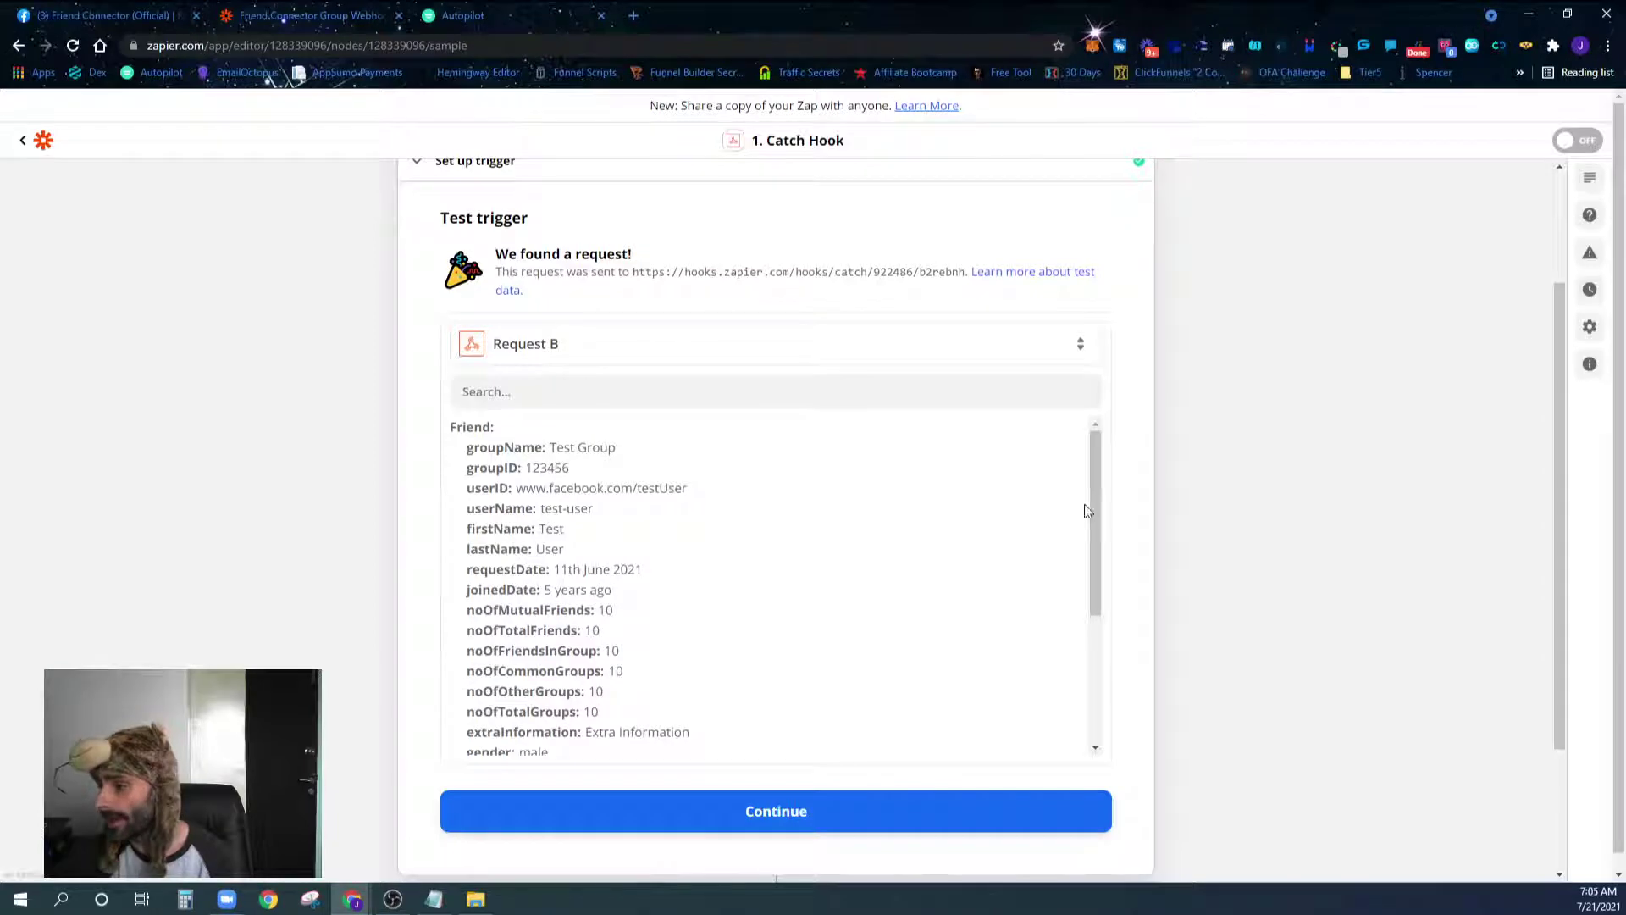
left_click_drag(1096, 506, 1070, 483)
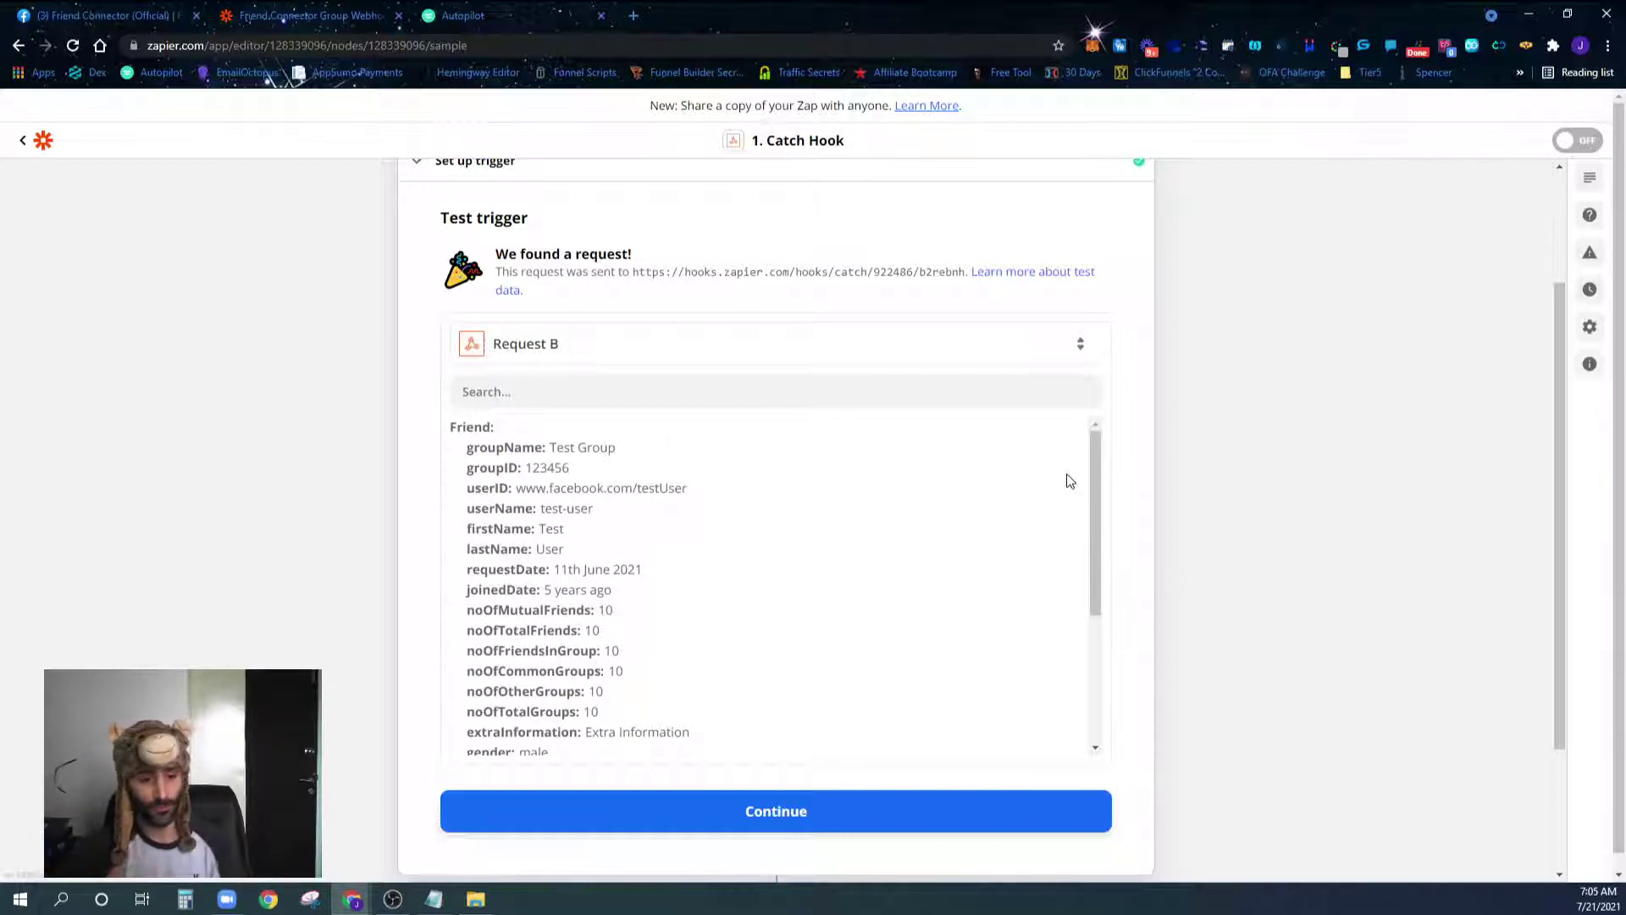
scroll(896, 565, "down", 3)
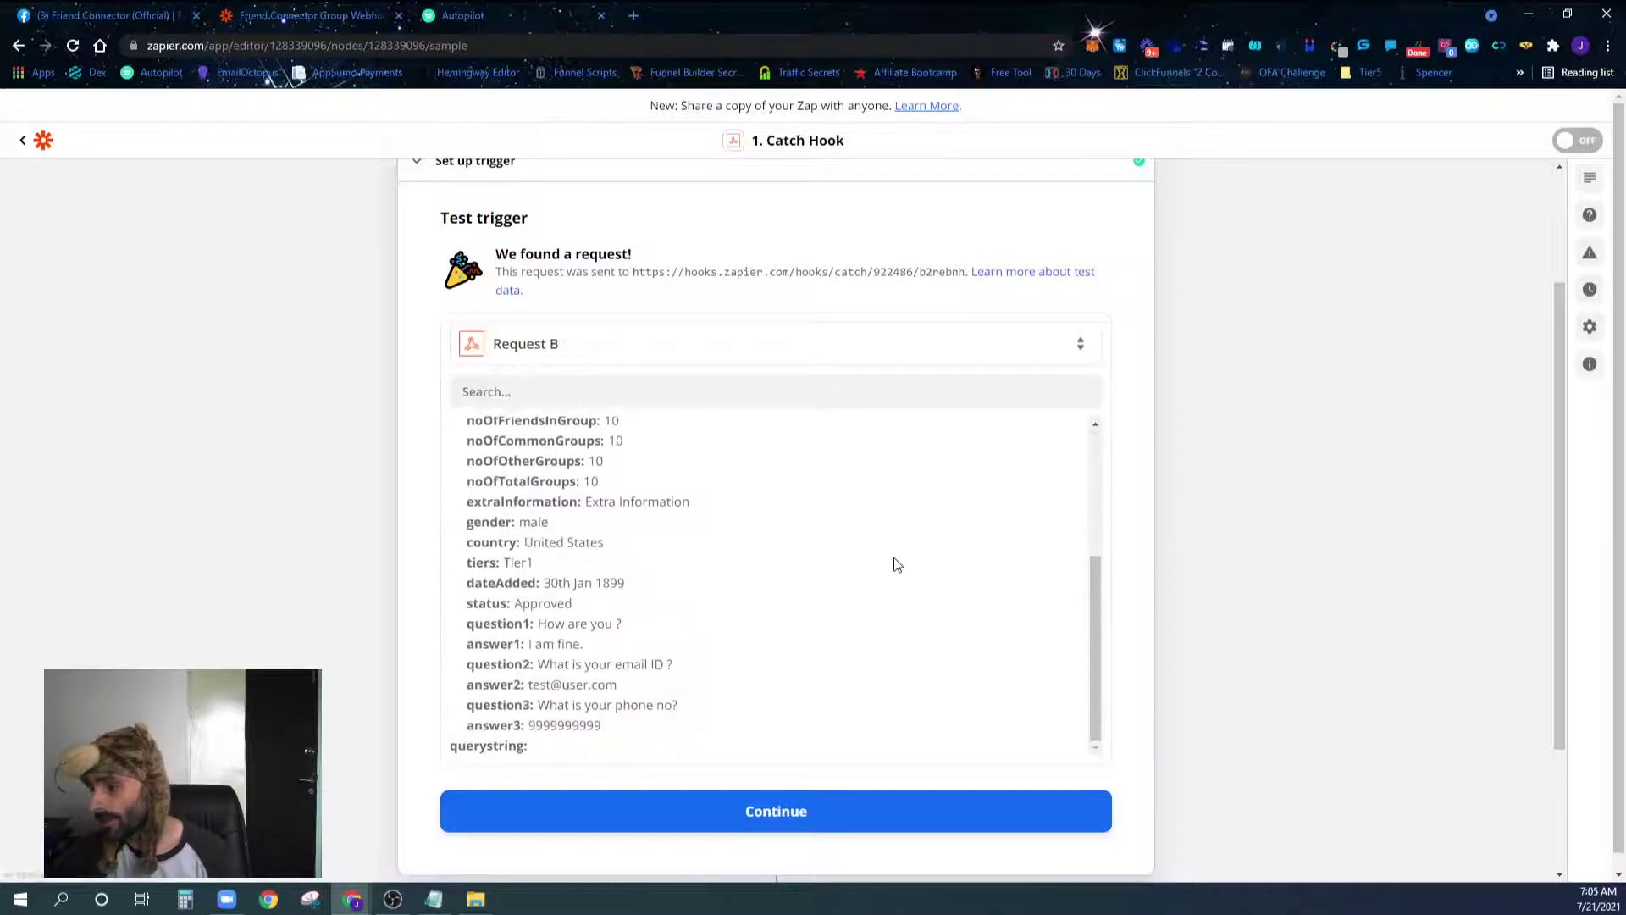
left_click(720, 806)
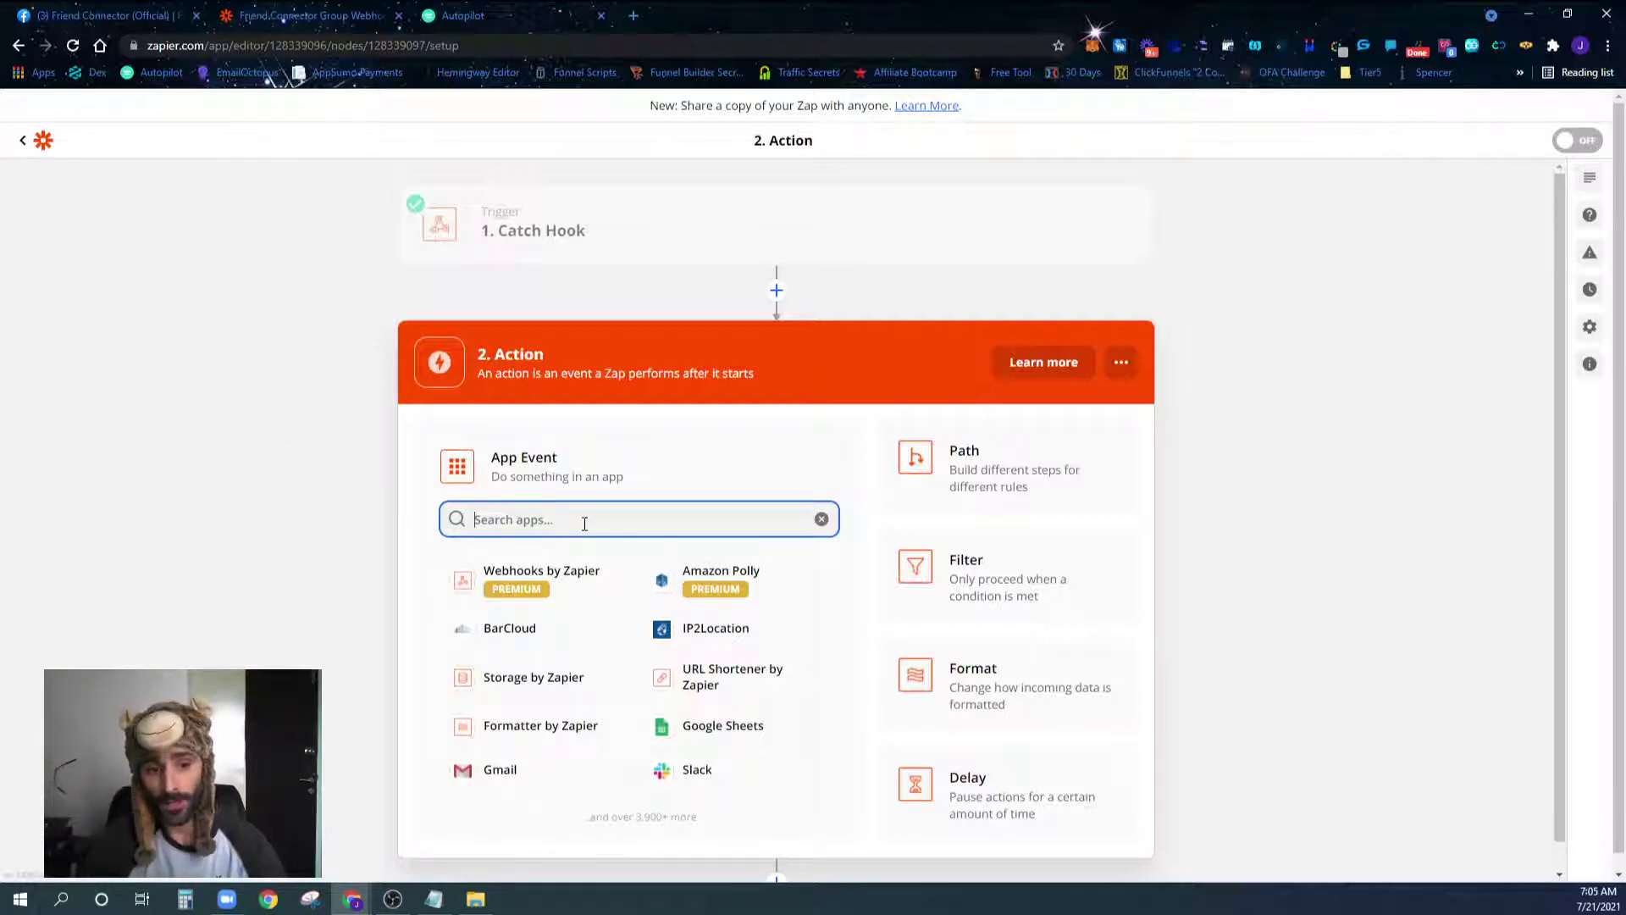
Step: Search 'auto' and choose Autopilot Journeys as the zap's action app
type("auto")
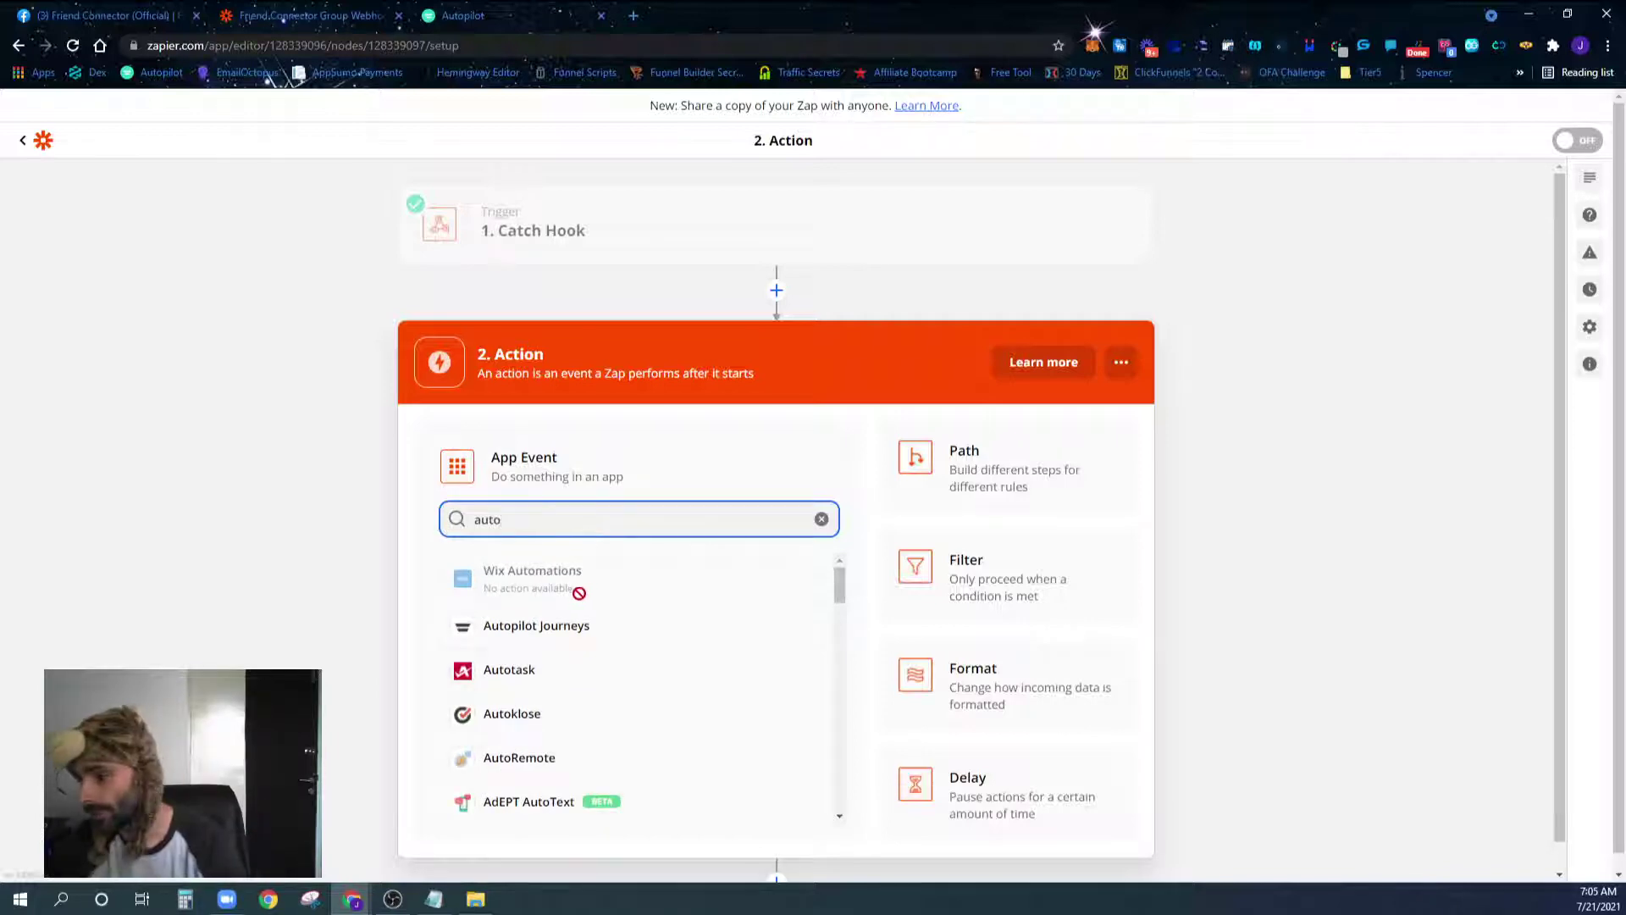
left_click(537, 625)
left_click(494, 12)
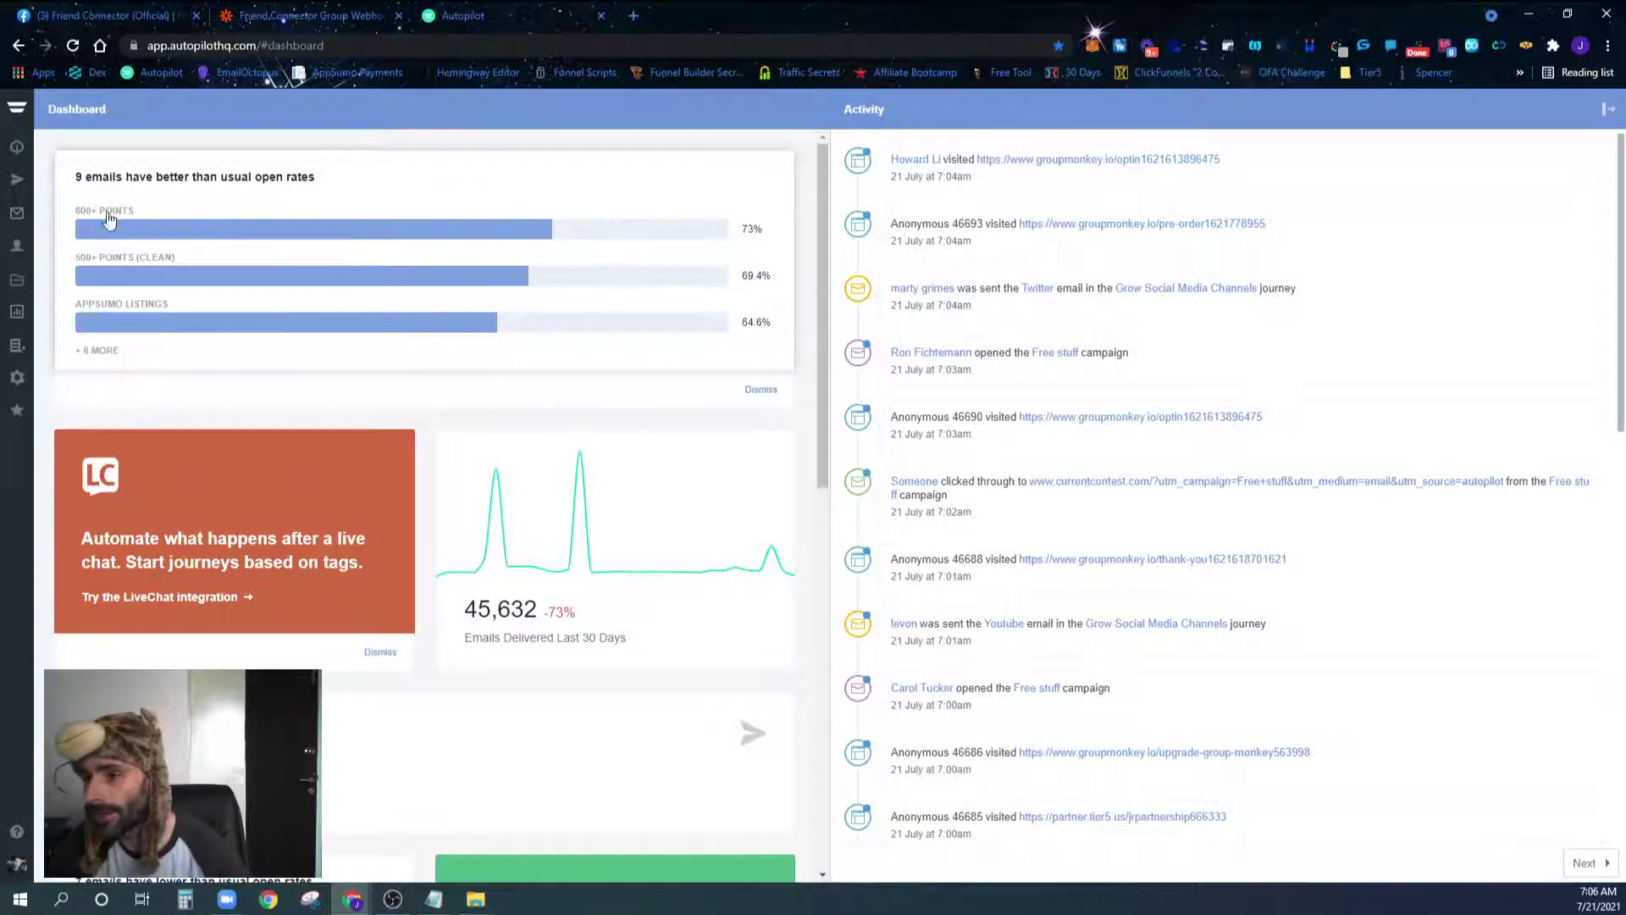
Step: Check Autopilot's empty Friend Connector Group Members list and journey, then list Zapier's action events
left_click(17, 245)
left_click(98, 580)
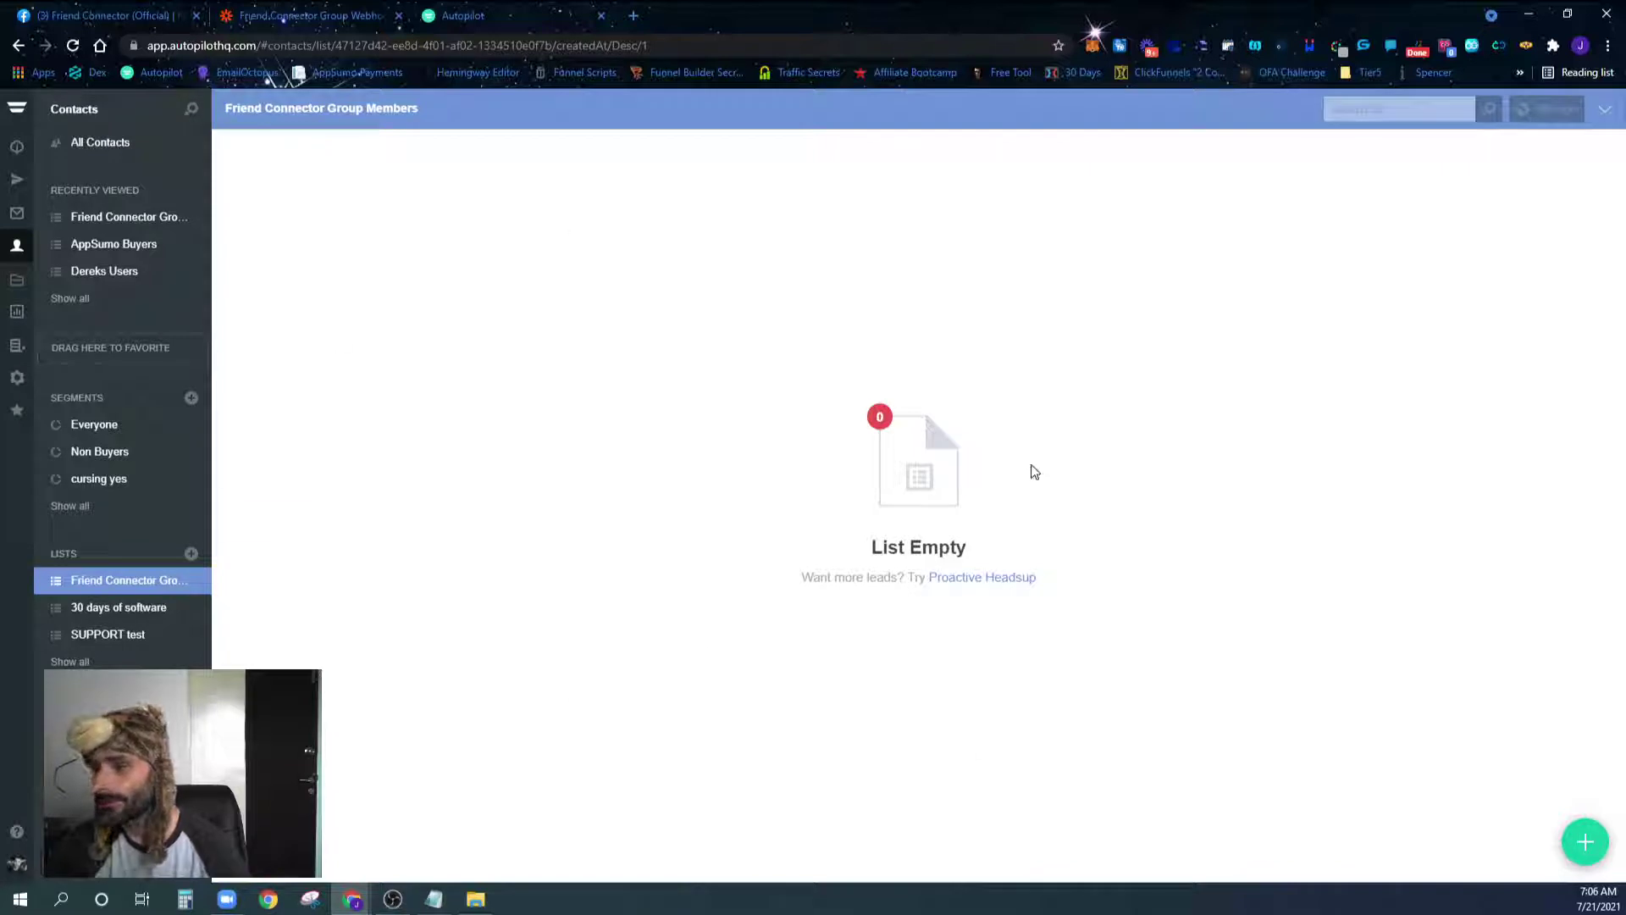
left_click(17, 178)
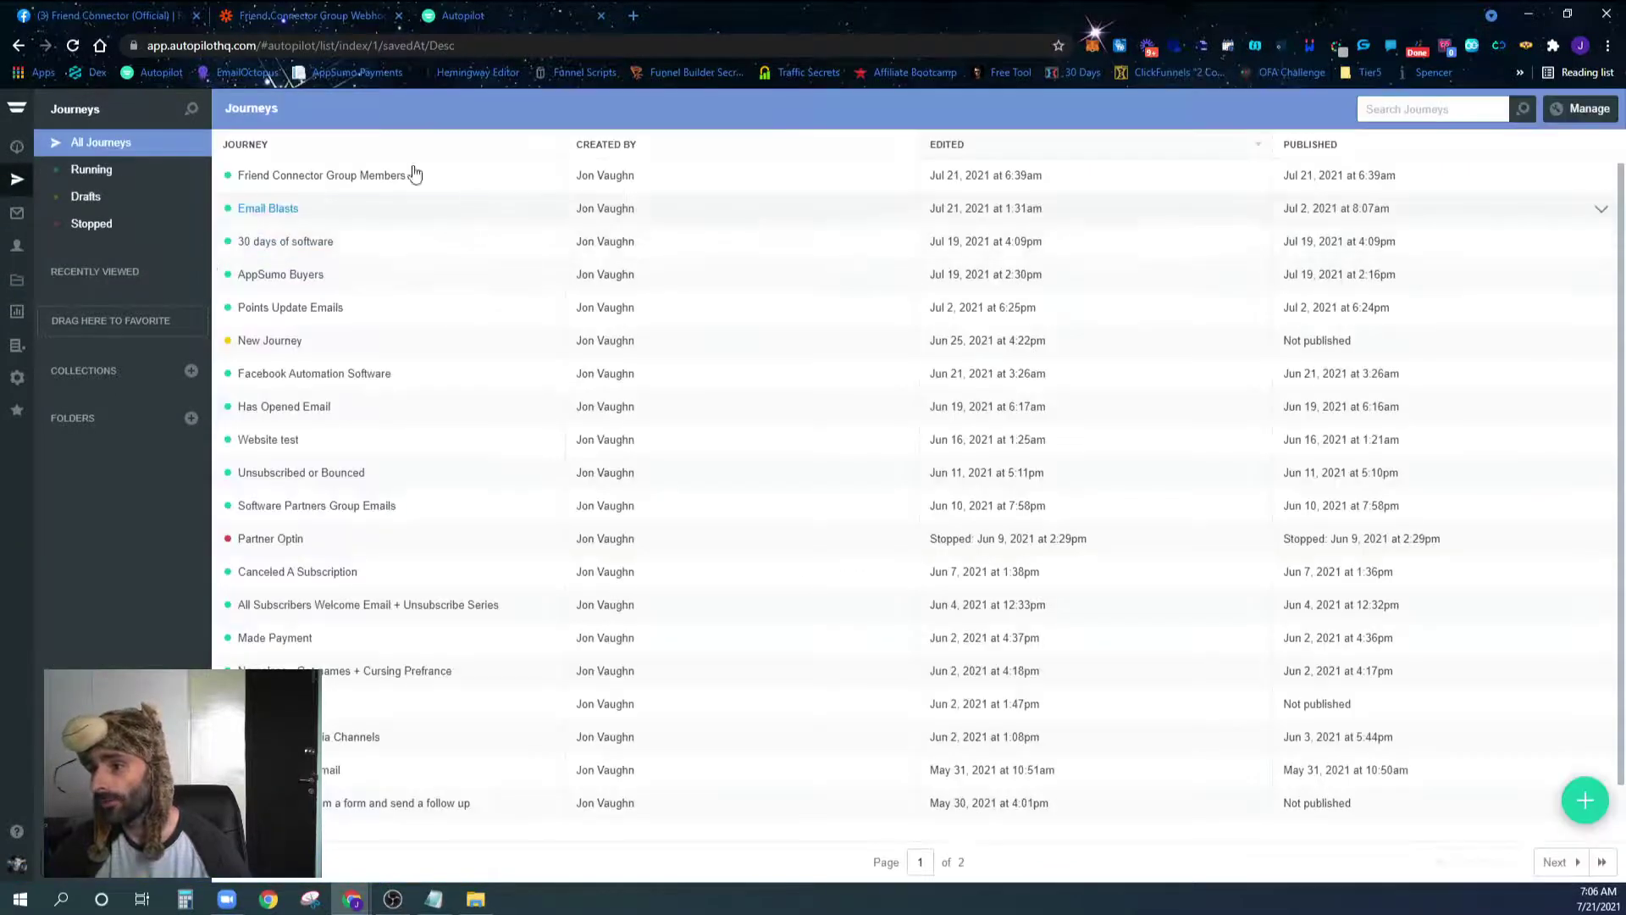
left_click(326, 179)
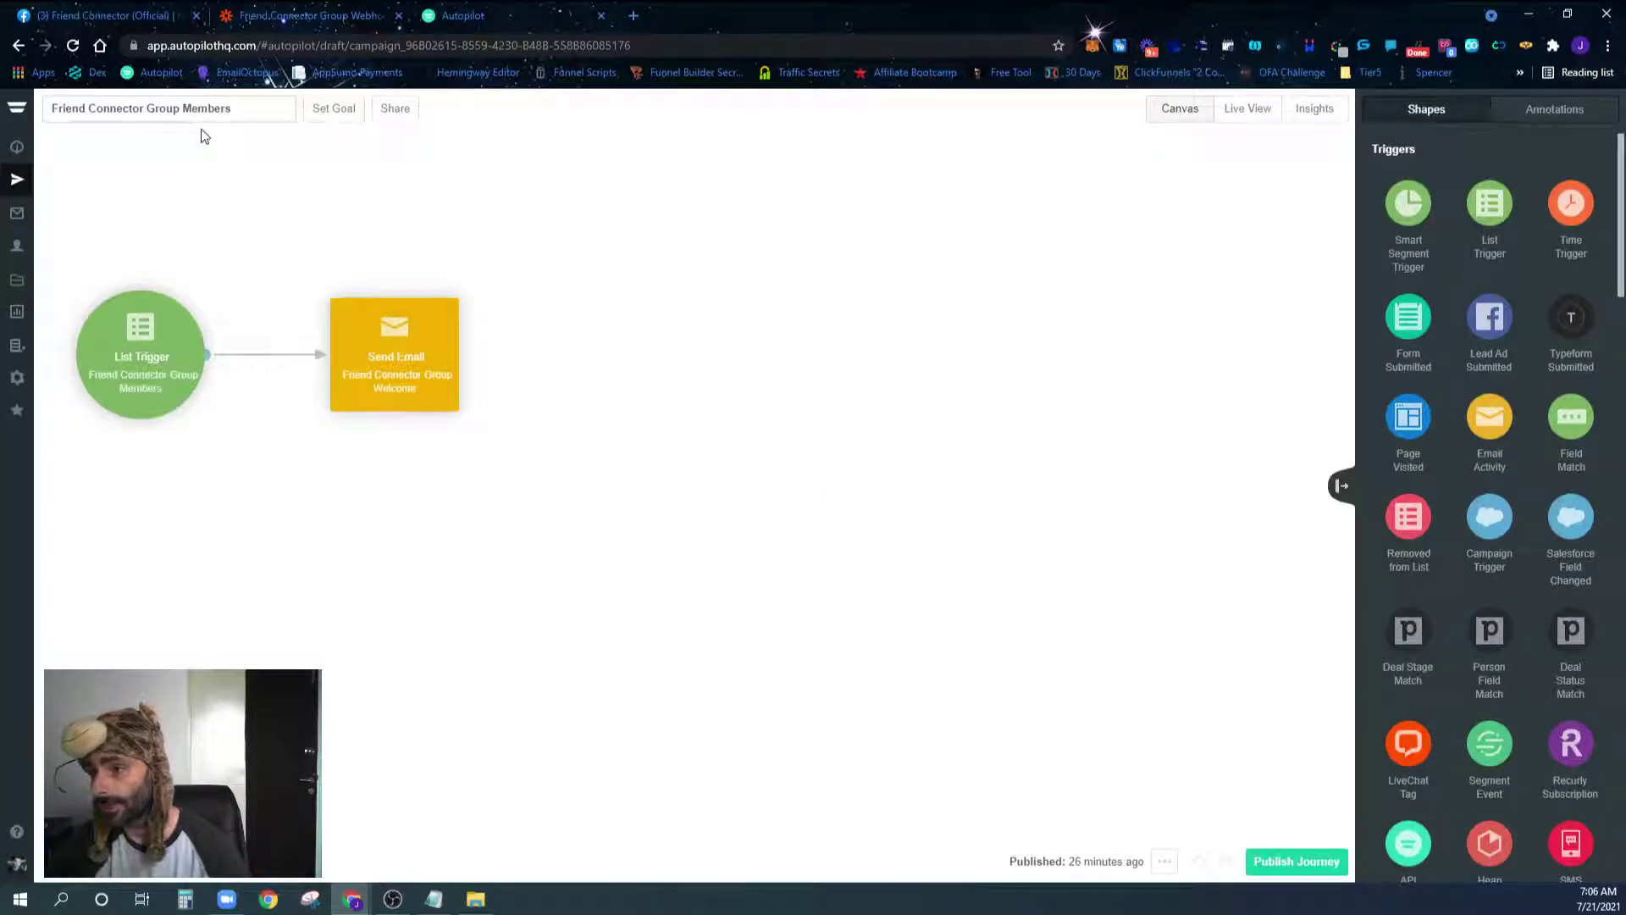
mouse_move(190, 360)
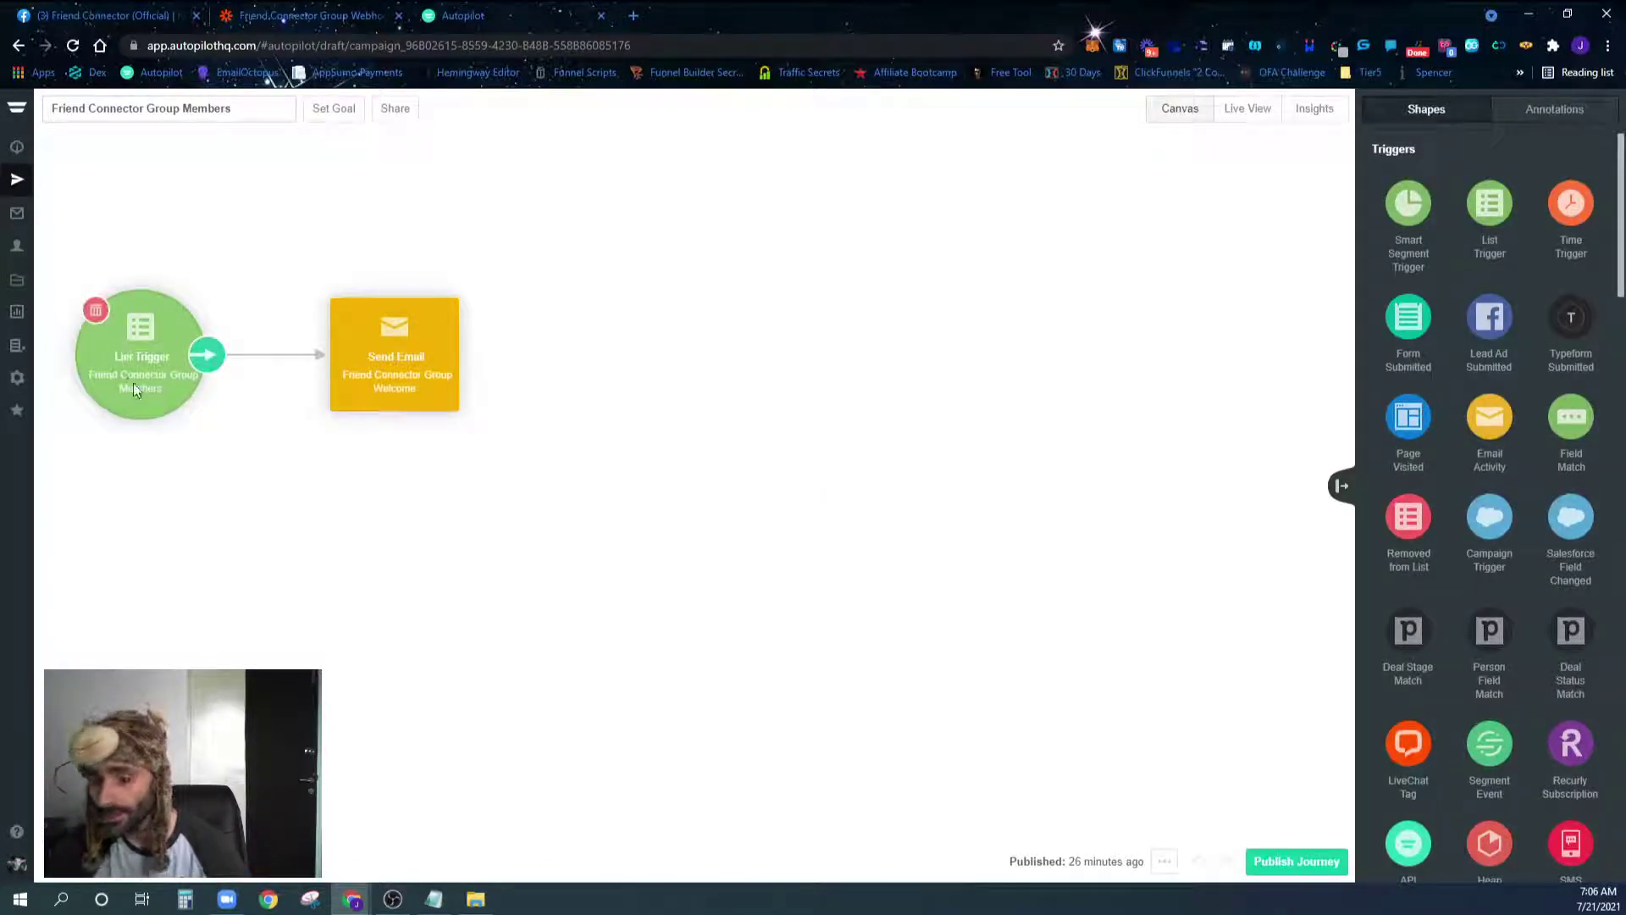
mouse_move(391, 370)
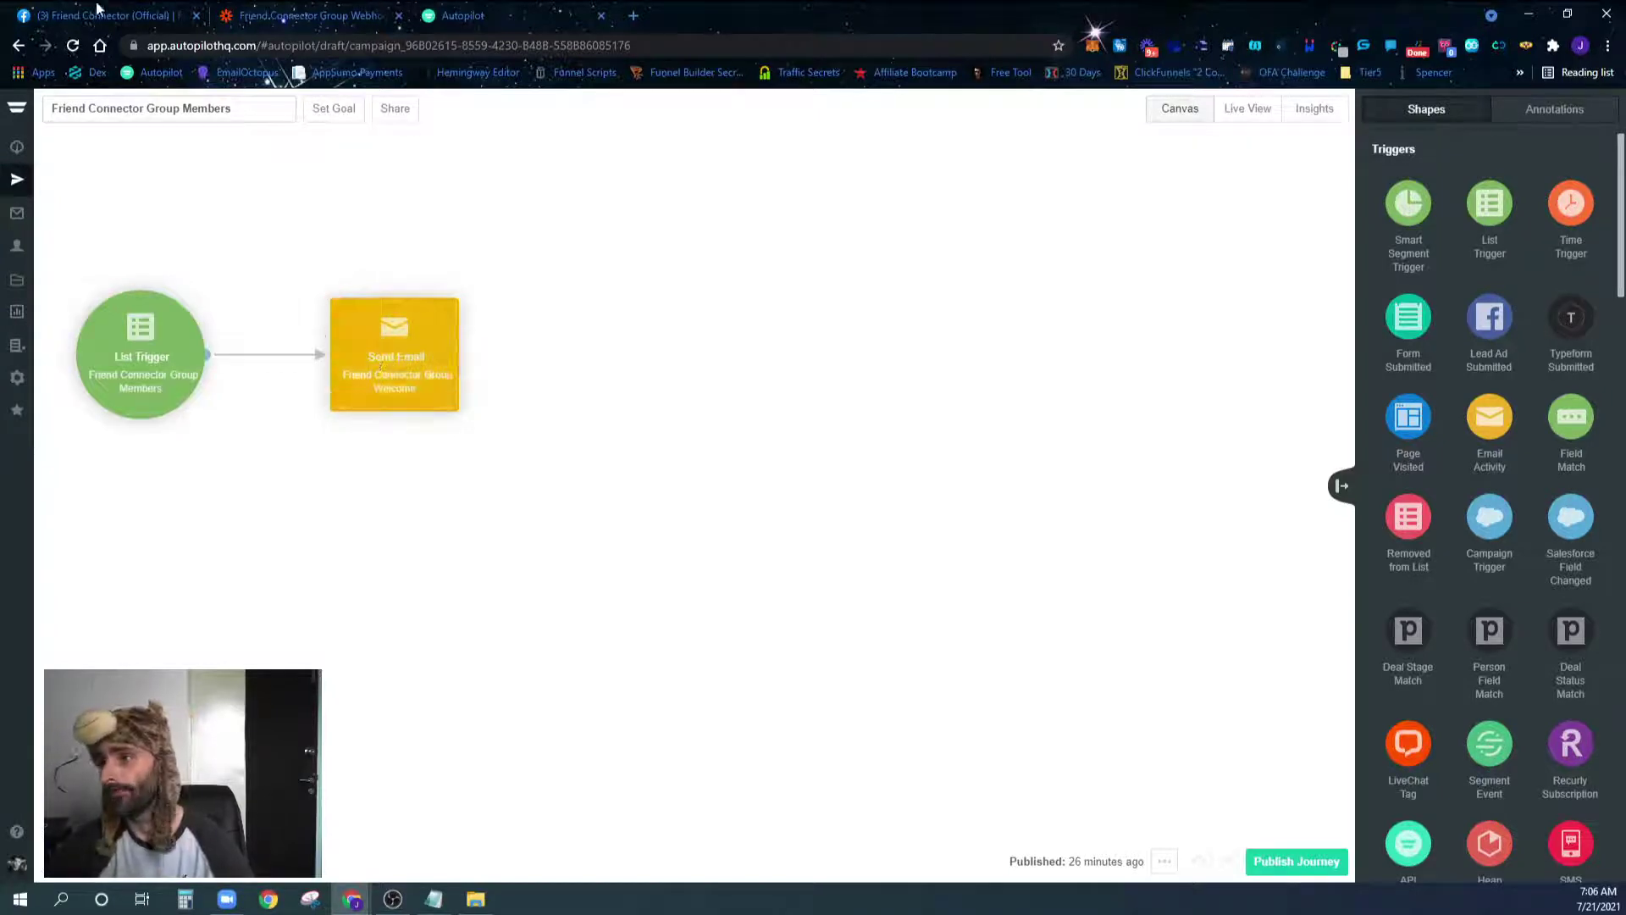
left_click(288, 16)
left_click(562, 585)
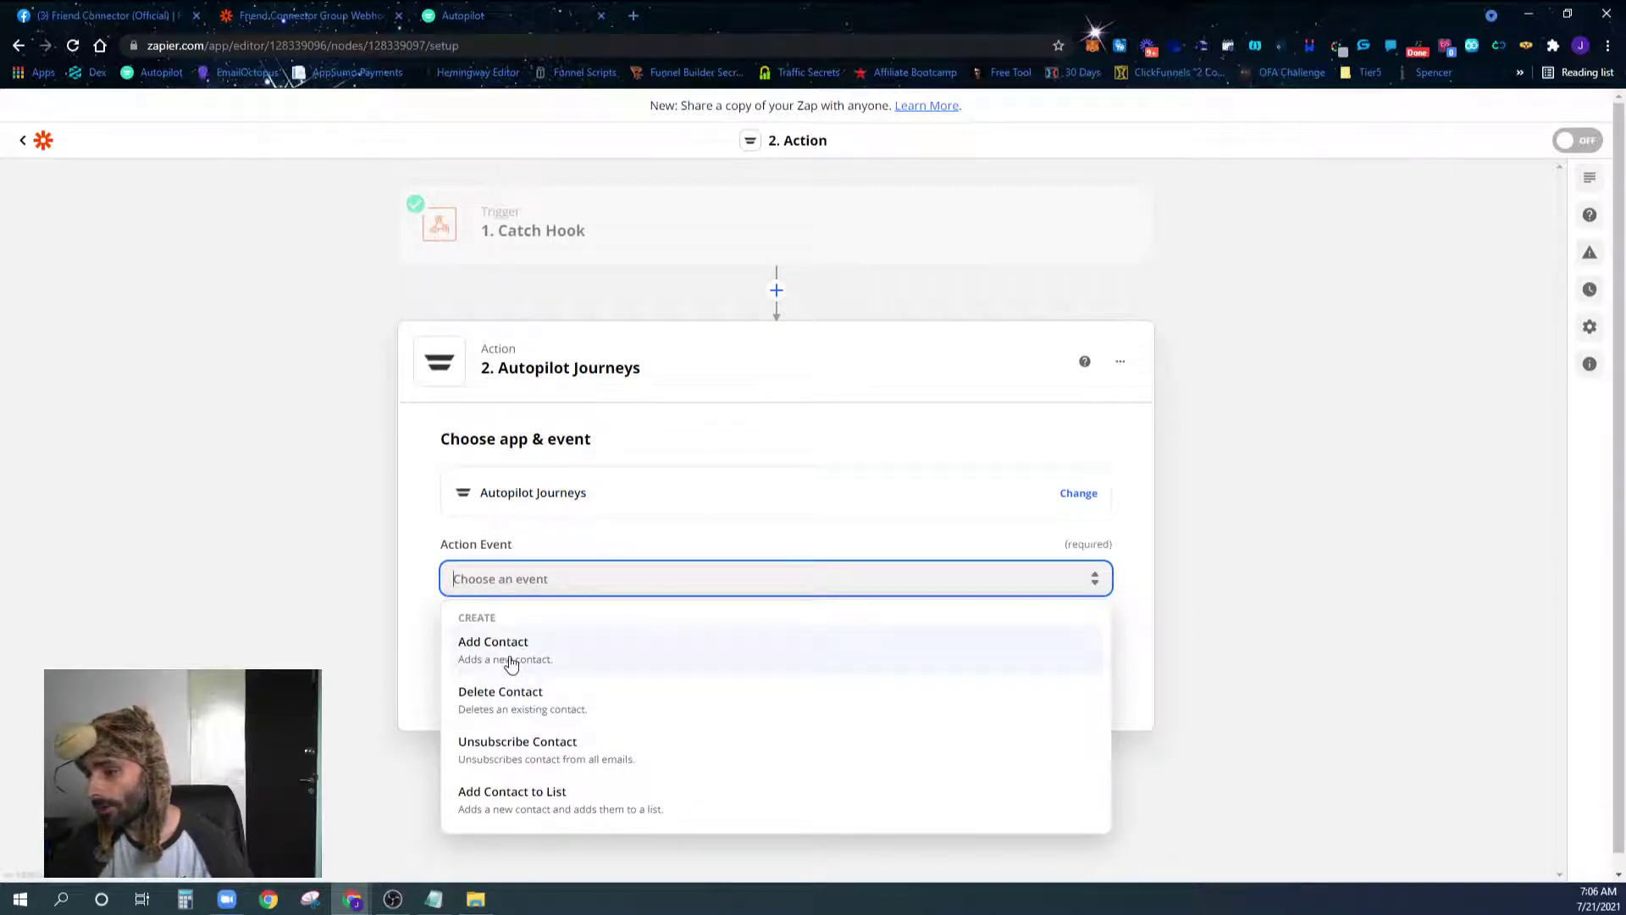
Step: Set the action event to Add Contact and continue to the account step
left_click(511, 653)
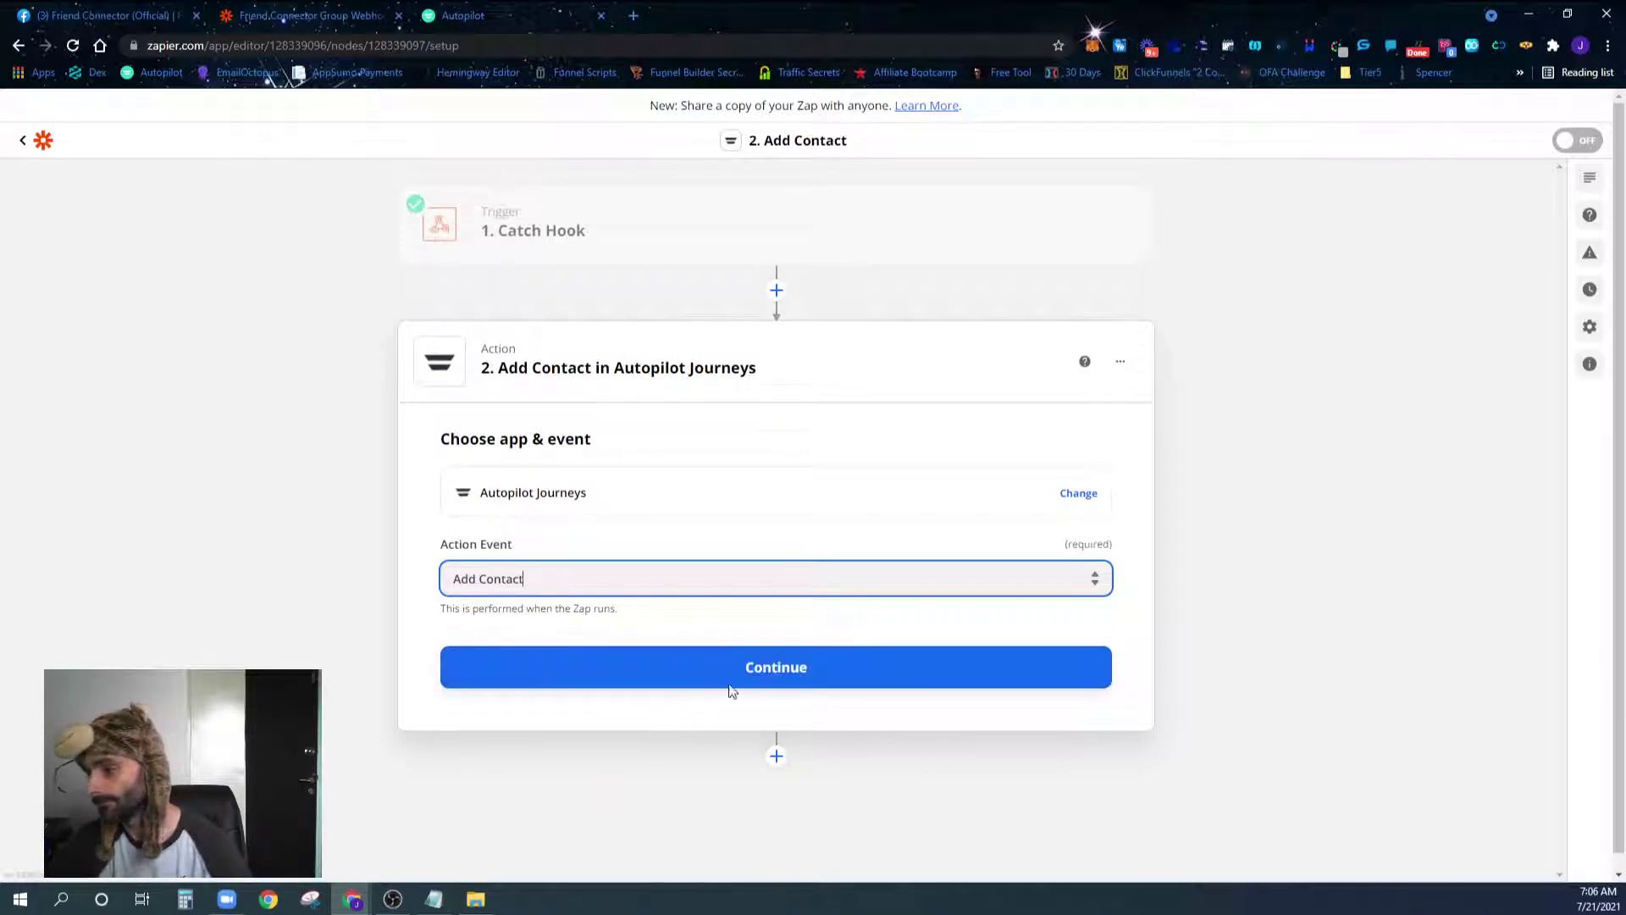
left_click(740, 668)
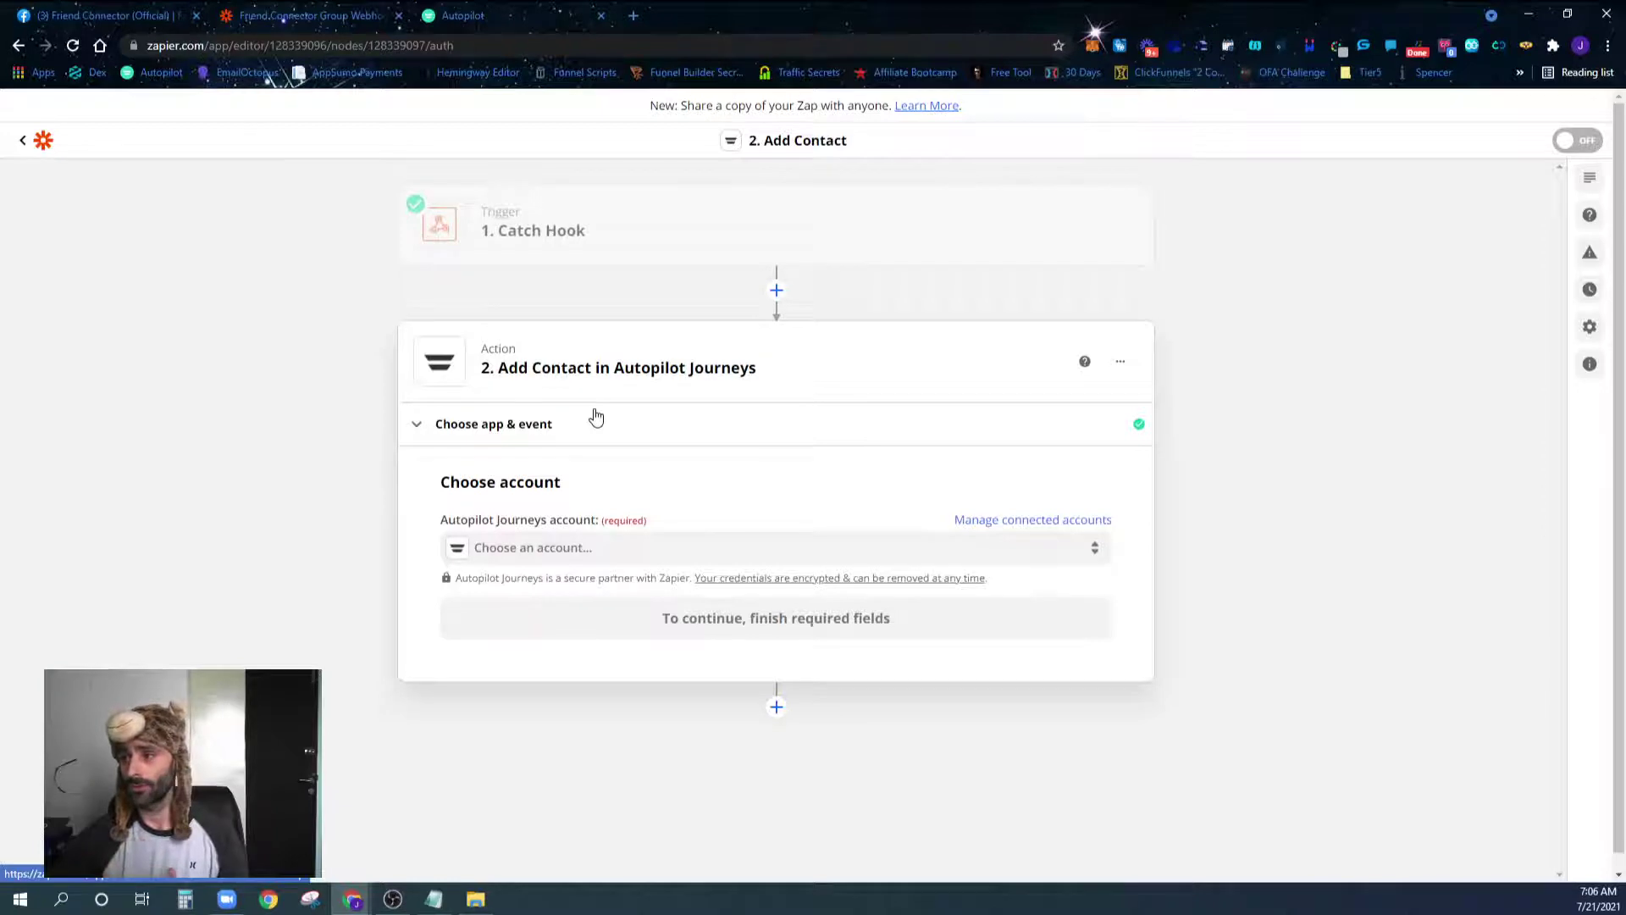
Step: Connect the existing Autopilot Journeys account to the Add Contact action
mouse_move(549, 253)
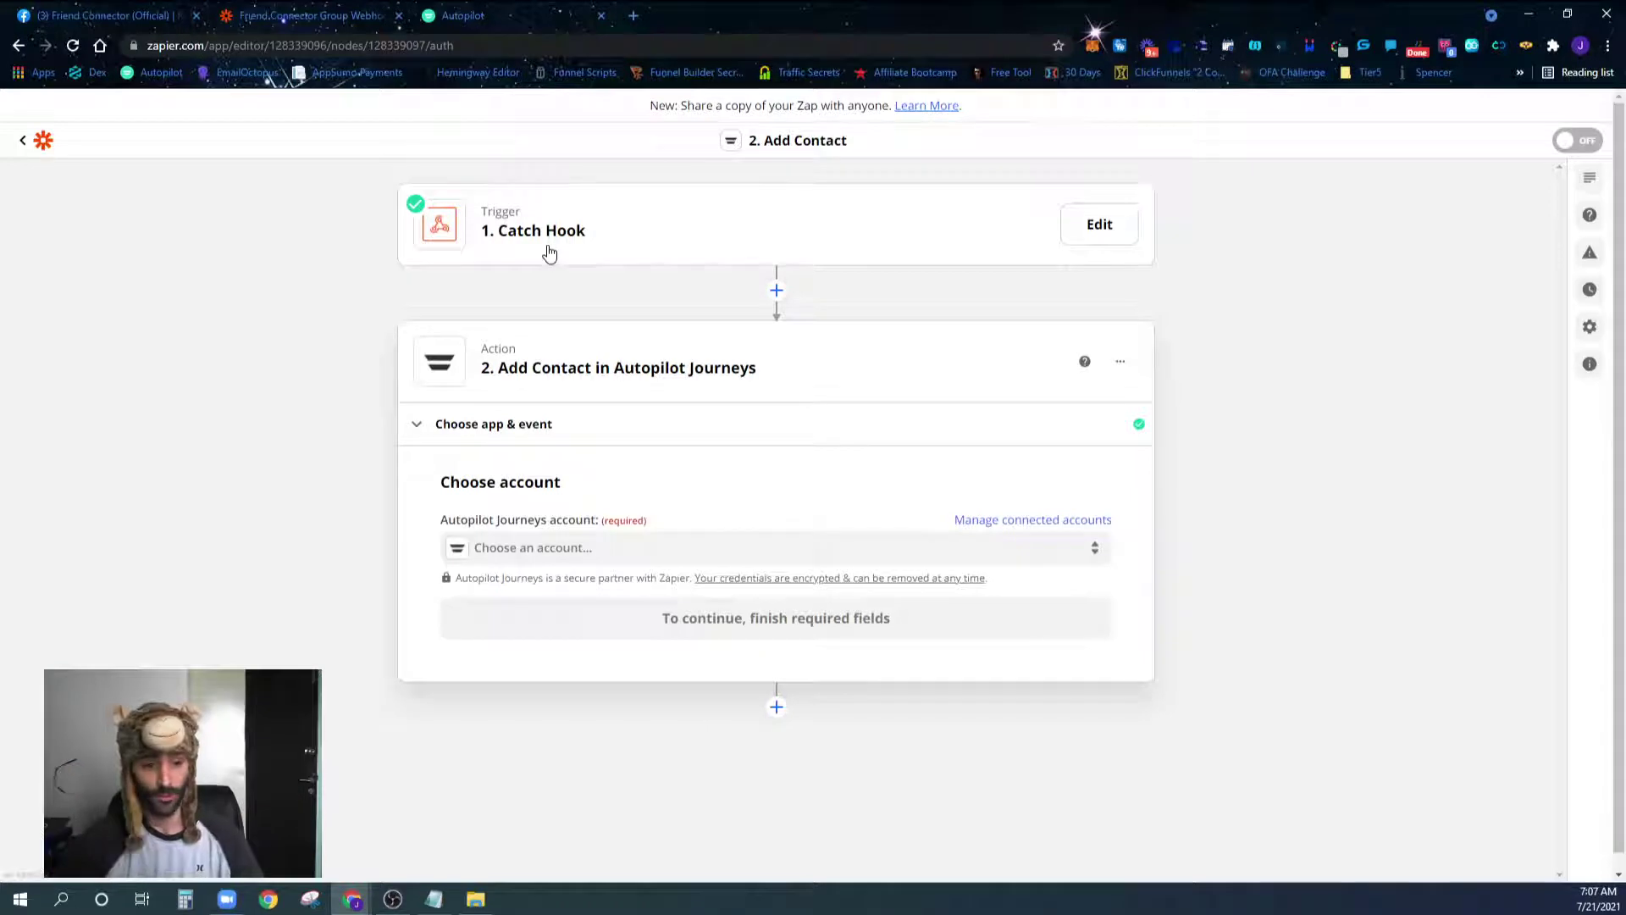
left_click(574, 550)
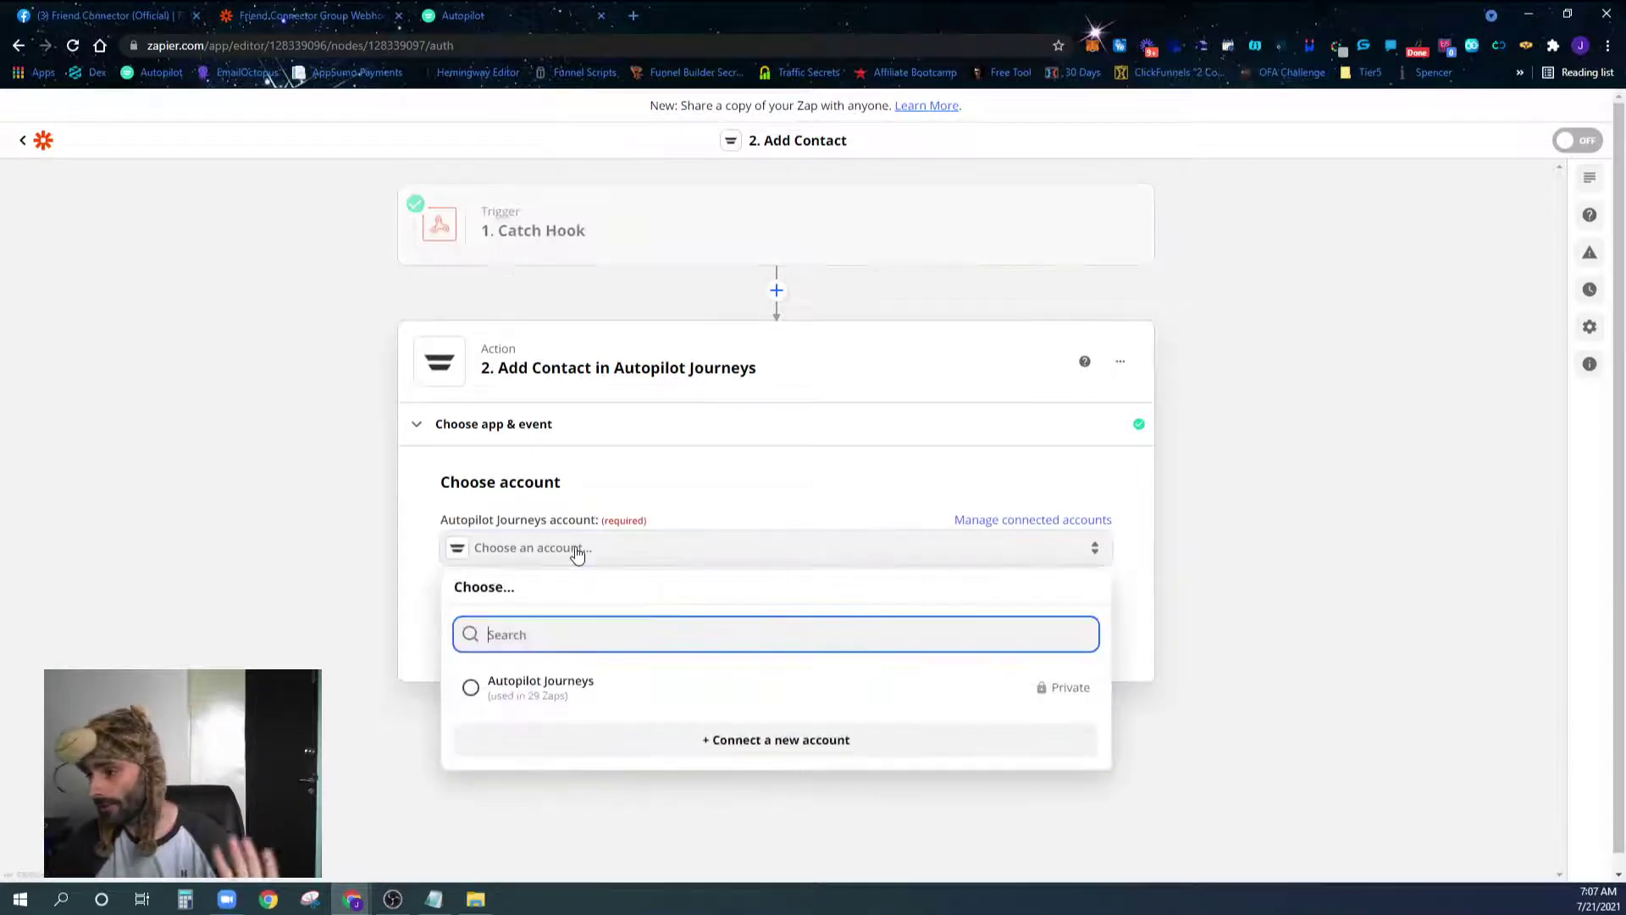
left_click(471, 686)
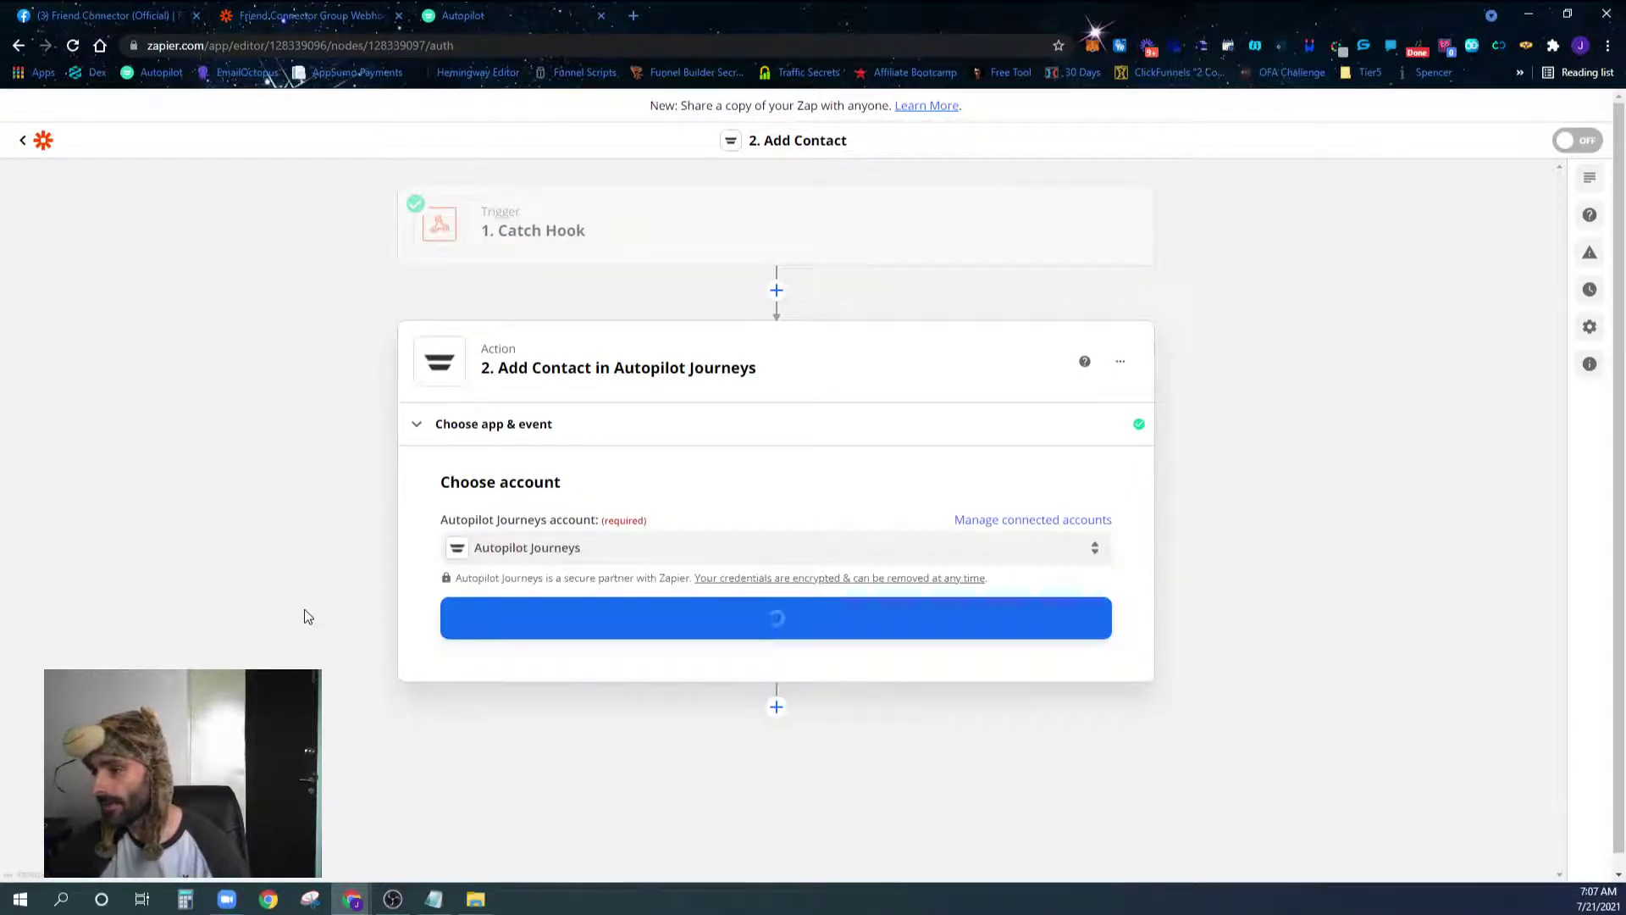
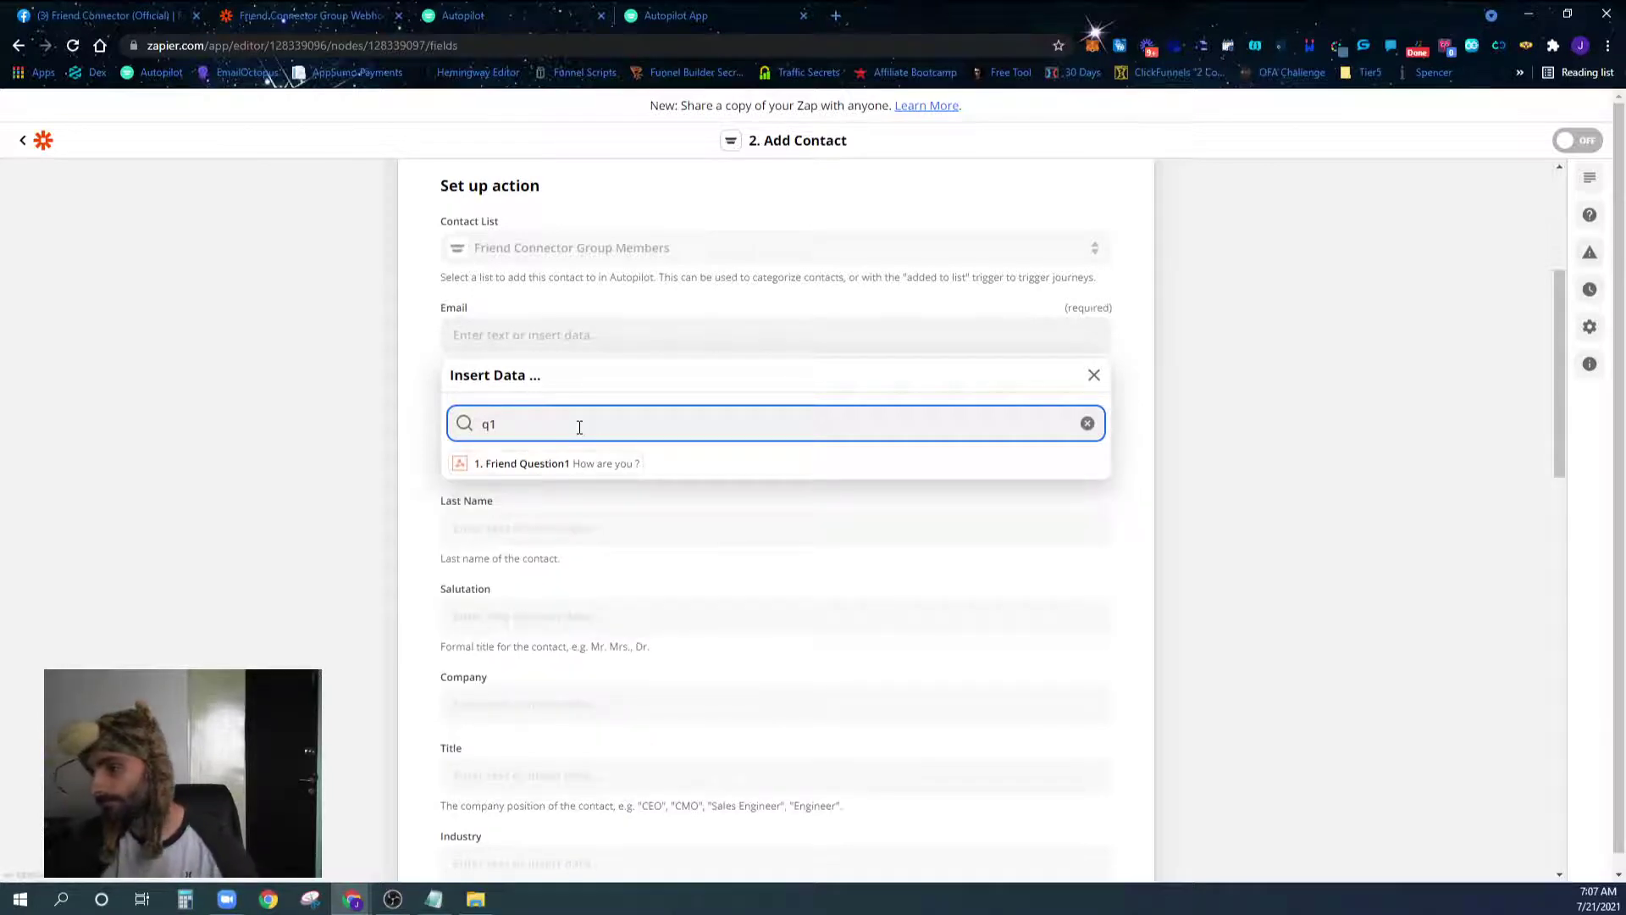
Step: Check which Facebook group membership question asks for the email address before returning to Add Contact
key("BackSpace")
key("BackSpace")
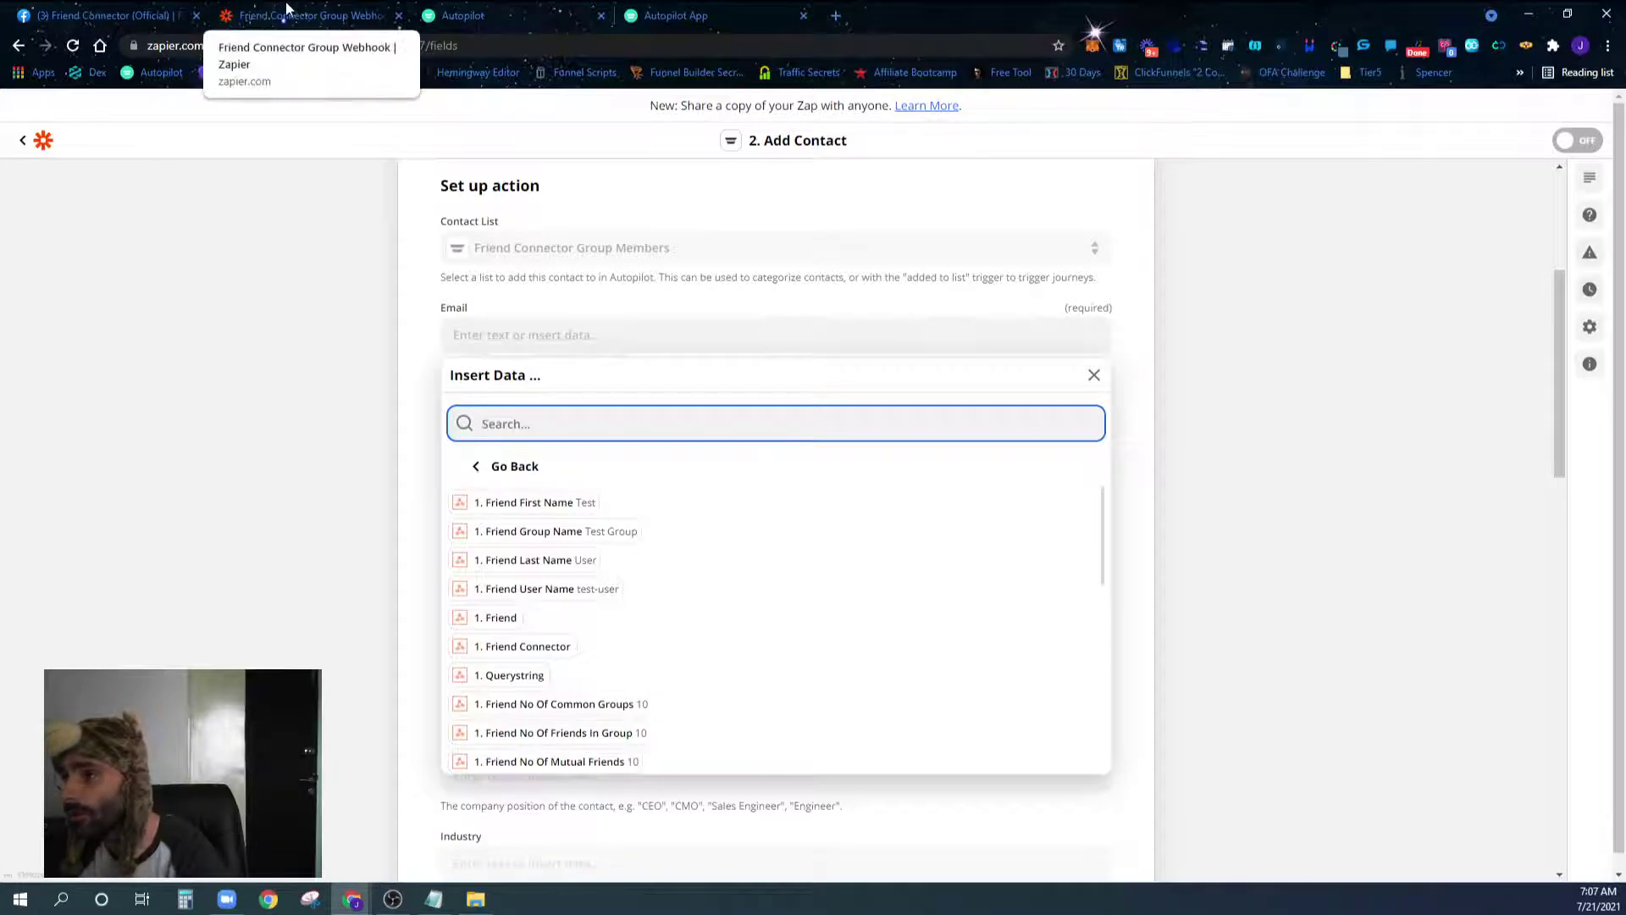
left_click(110, 14)
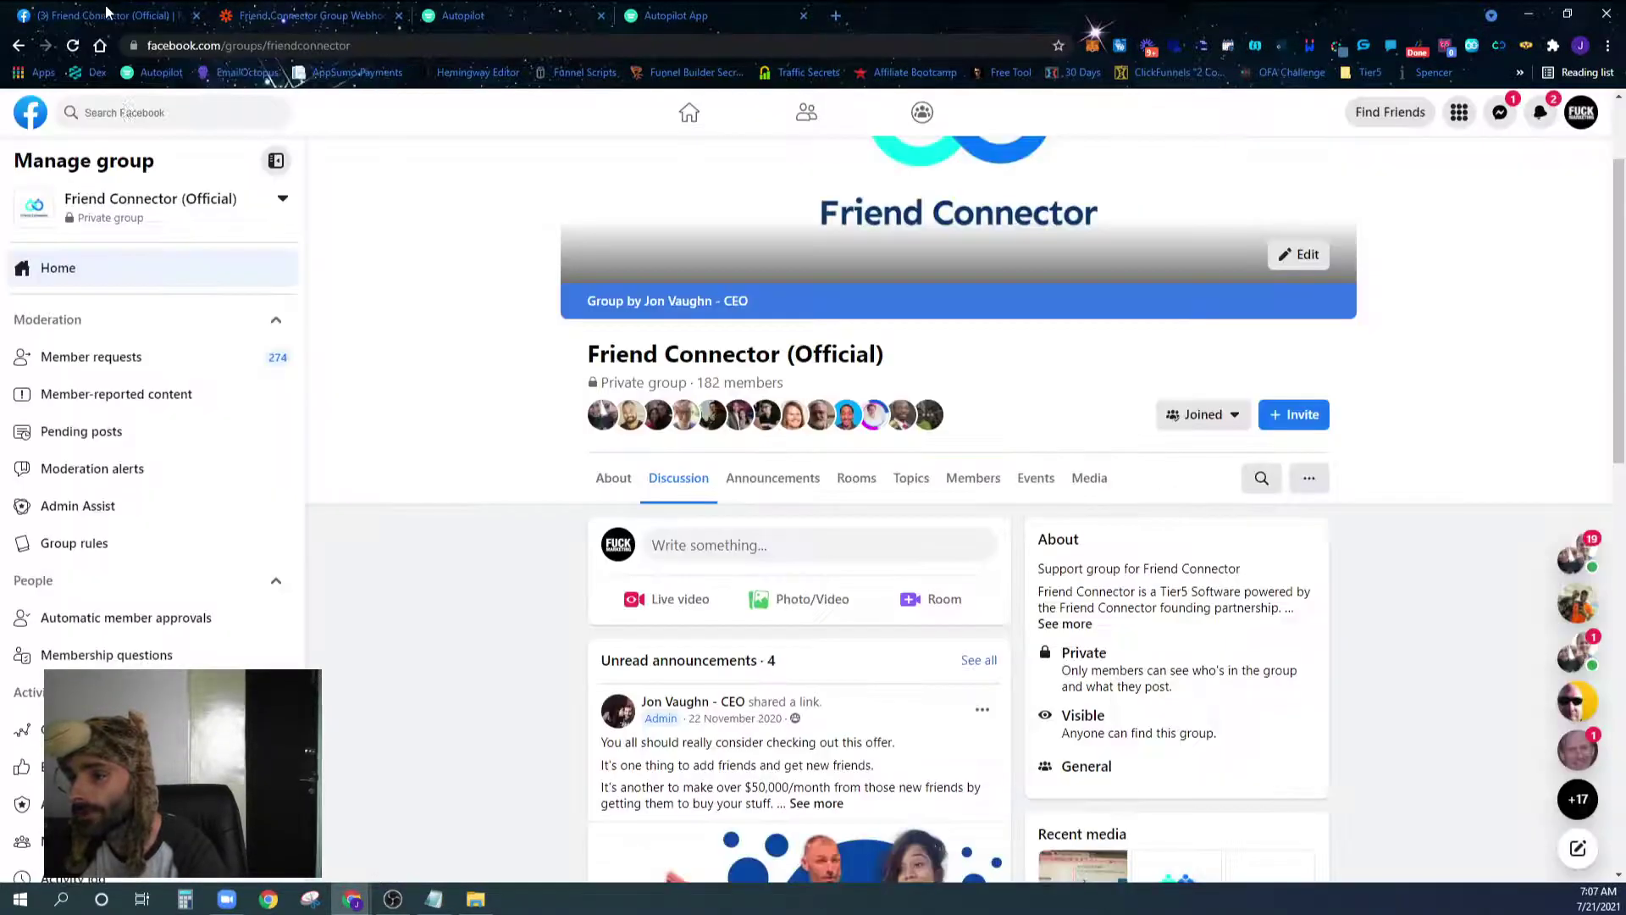
left_click(103, 664)
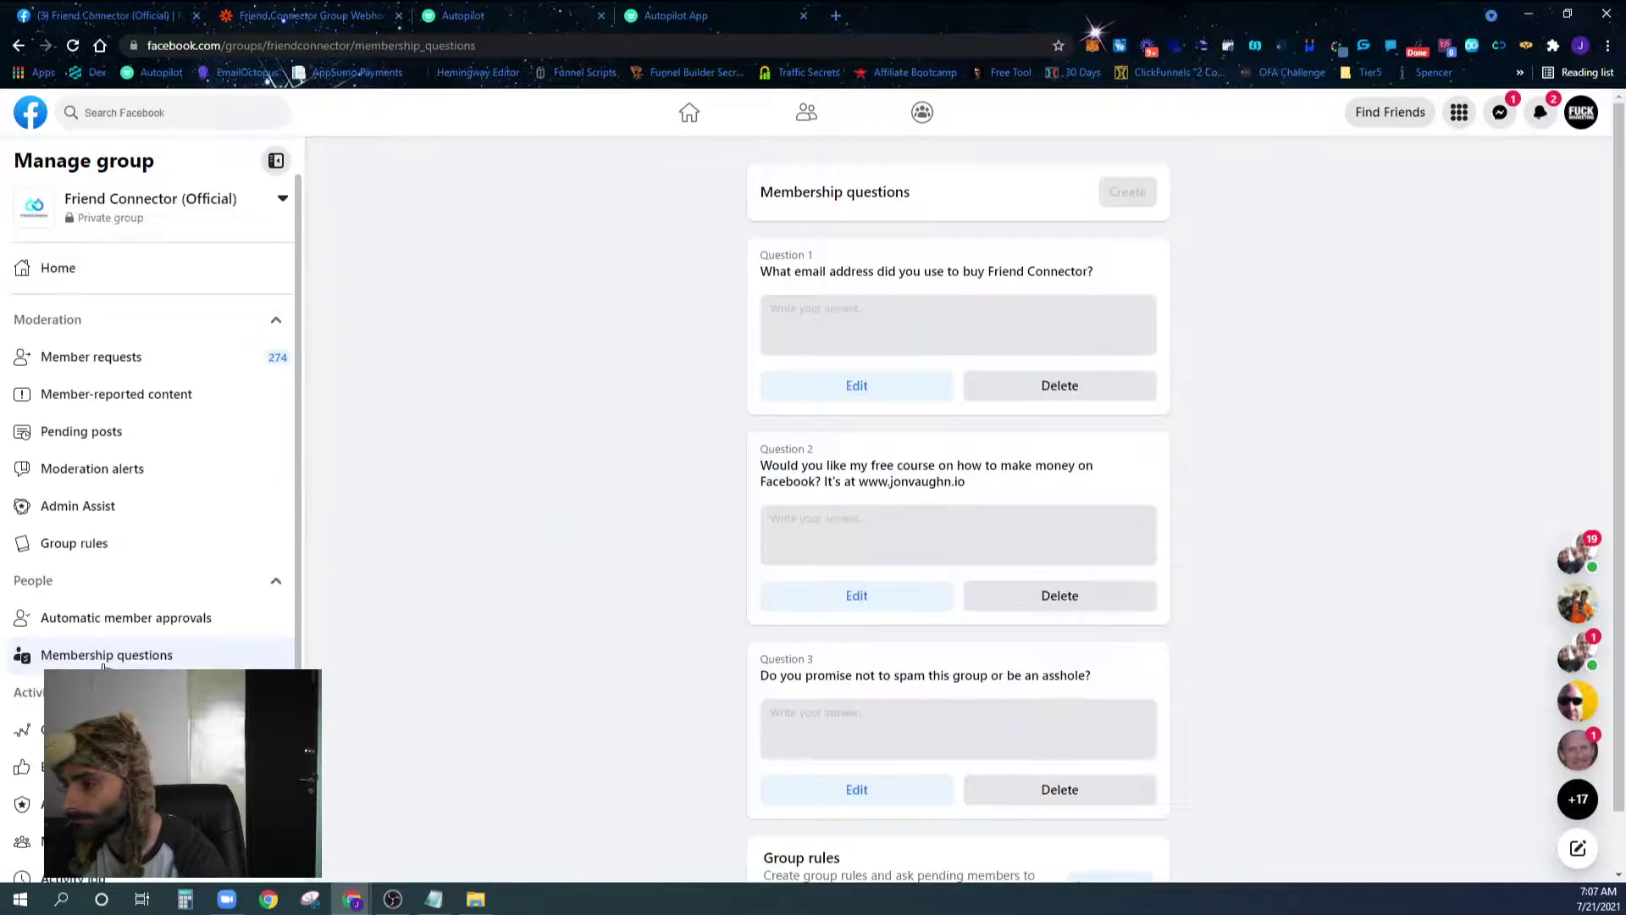
double_click(850, 283)
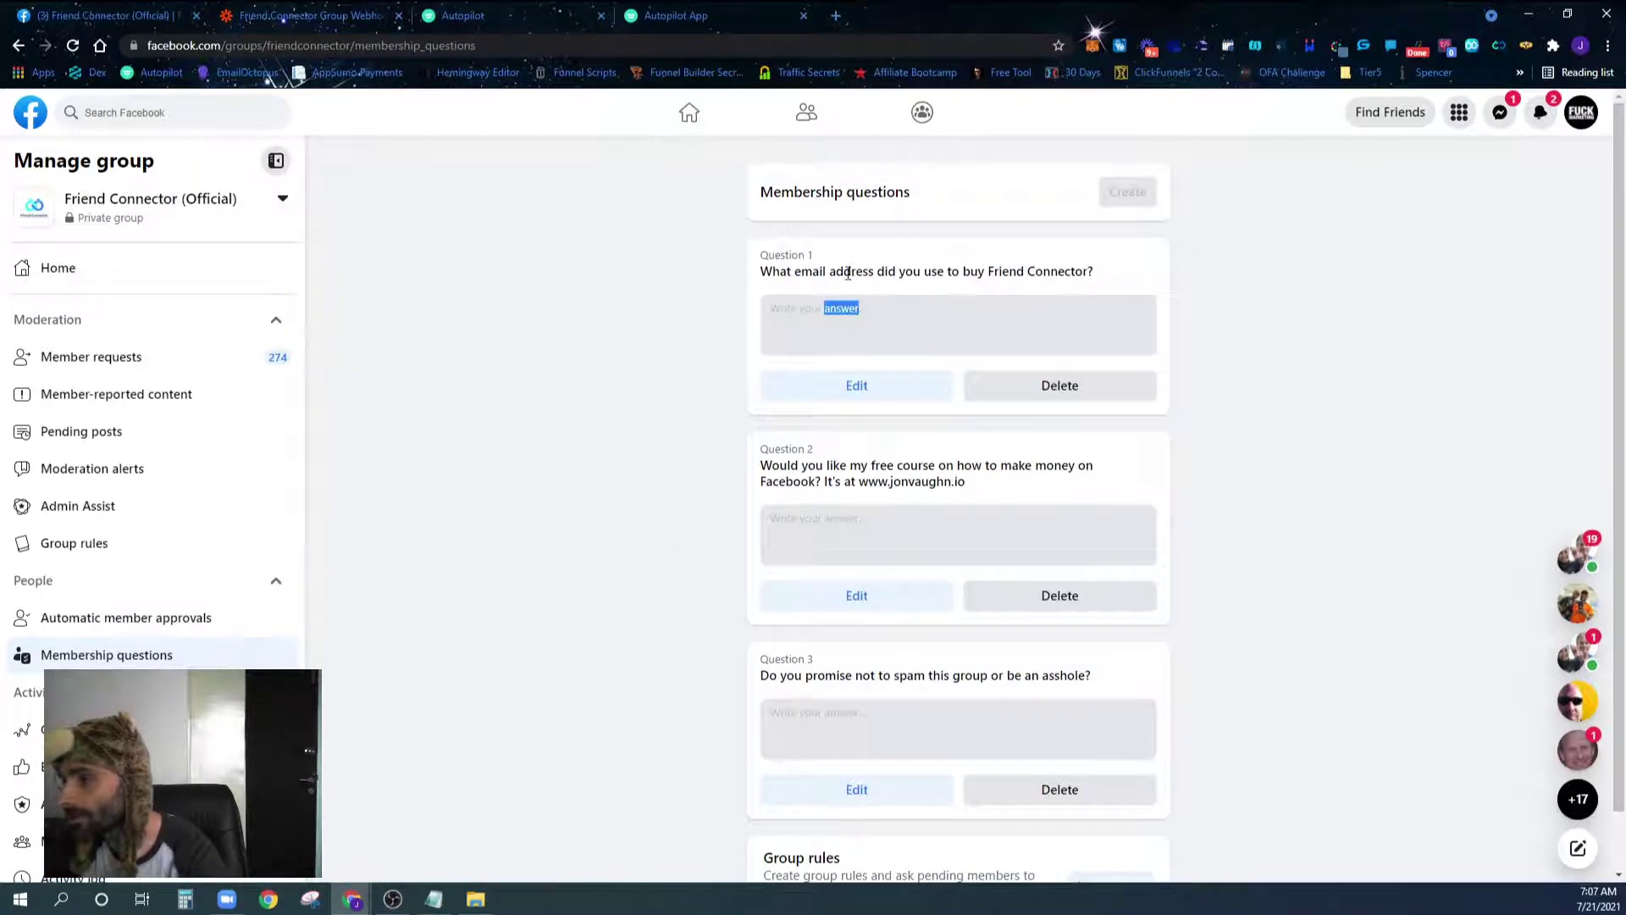
double_click(848, 272)
left_click(254, 12)
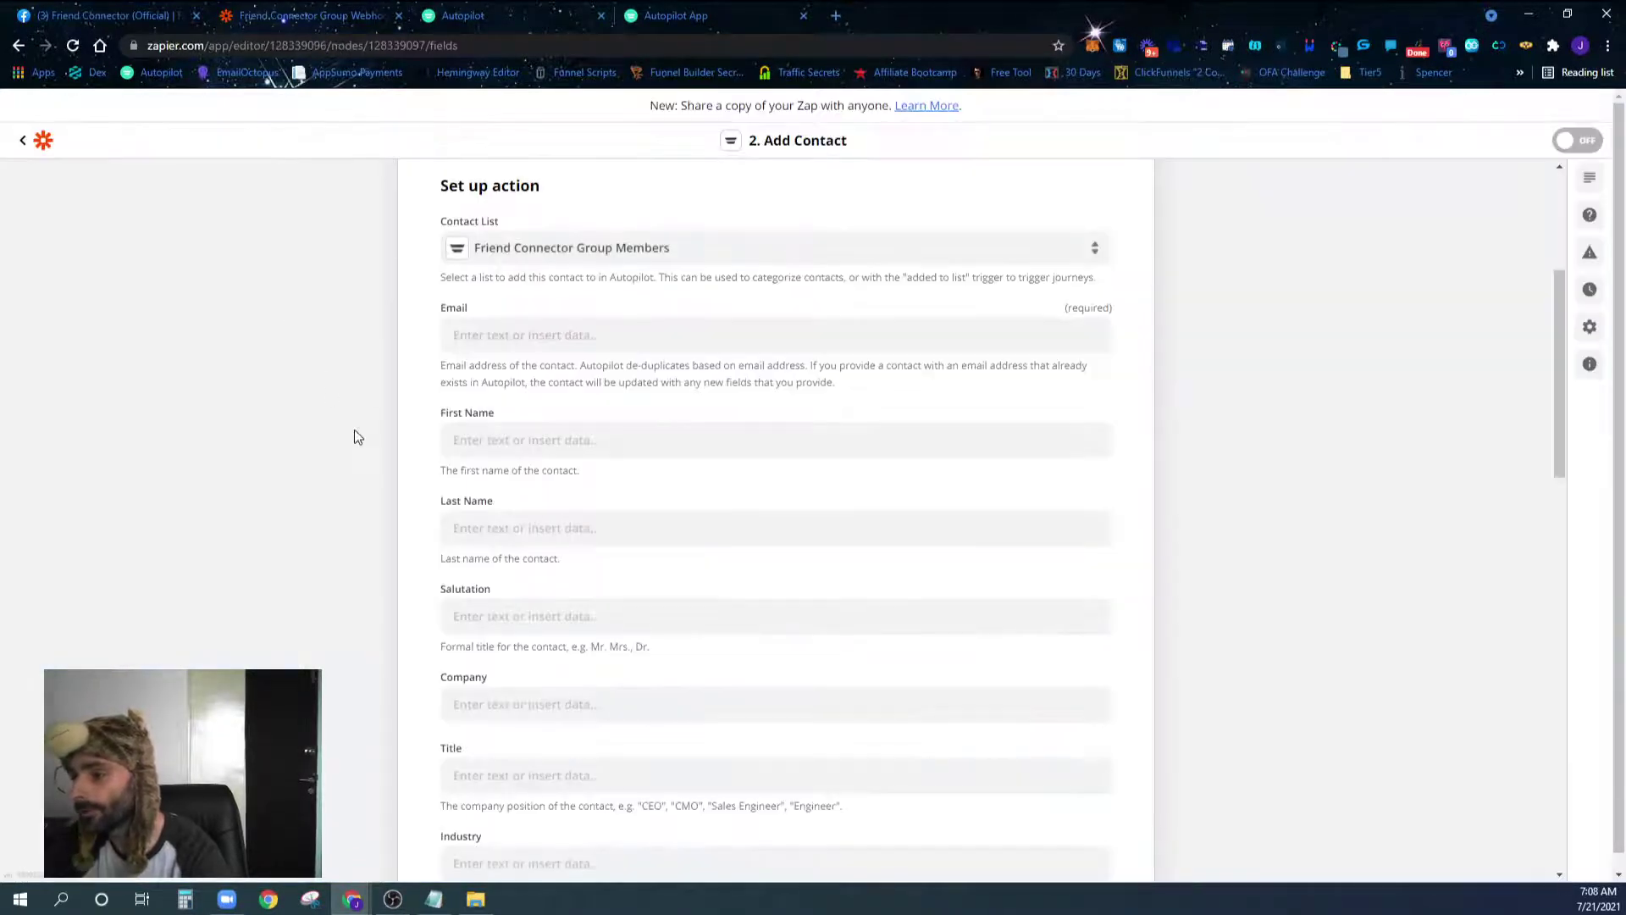
Step: Map the contact's Email field to the Friend Answer1 value
left_click(551, 336)
type("a")
key("BackSpace")
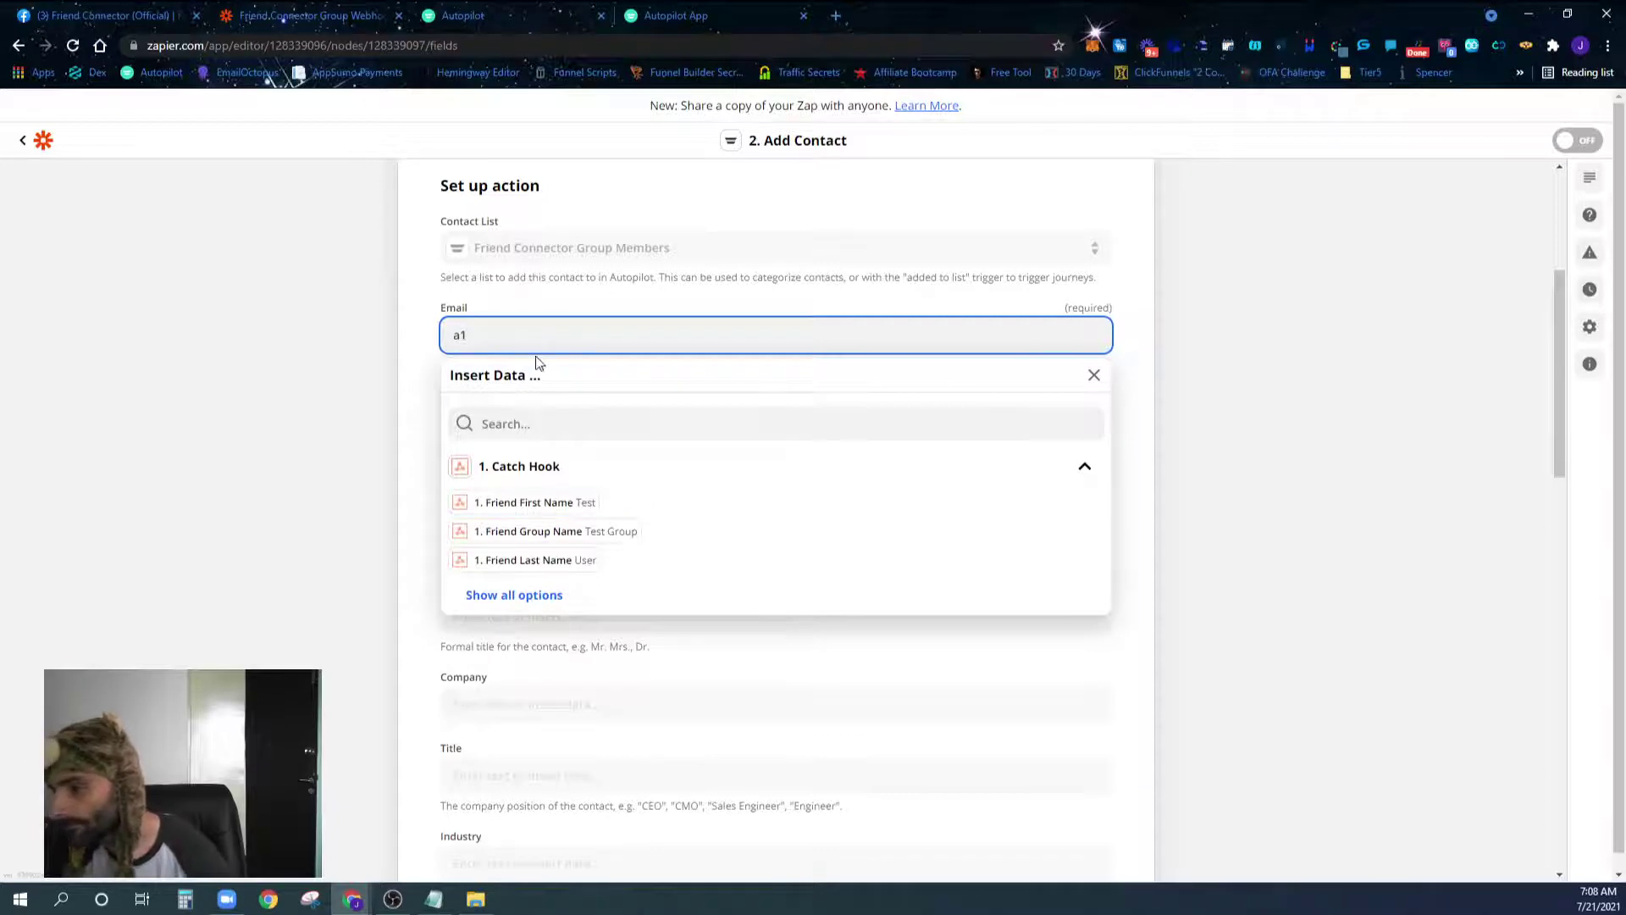
key("BackSpace")
key("BackSpace")
left_click(523, 421)
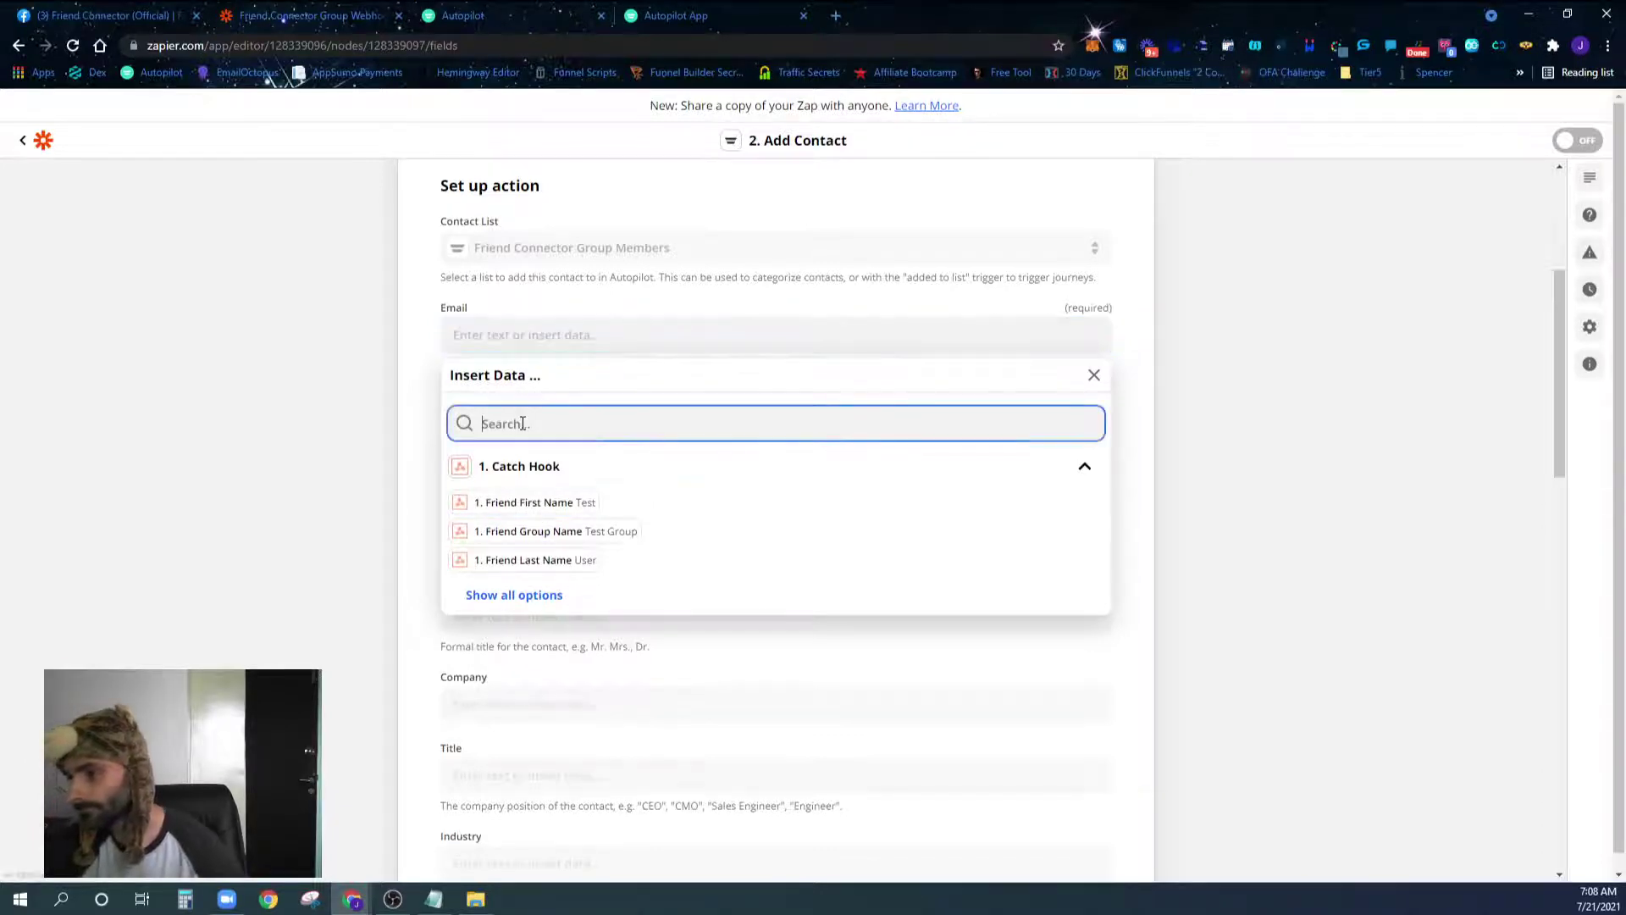
type("a1")
left_click(540, 464)
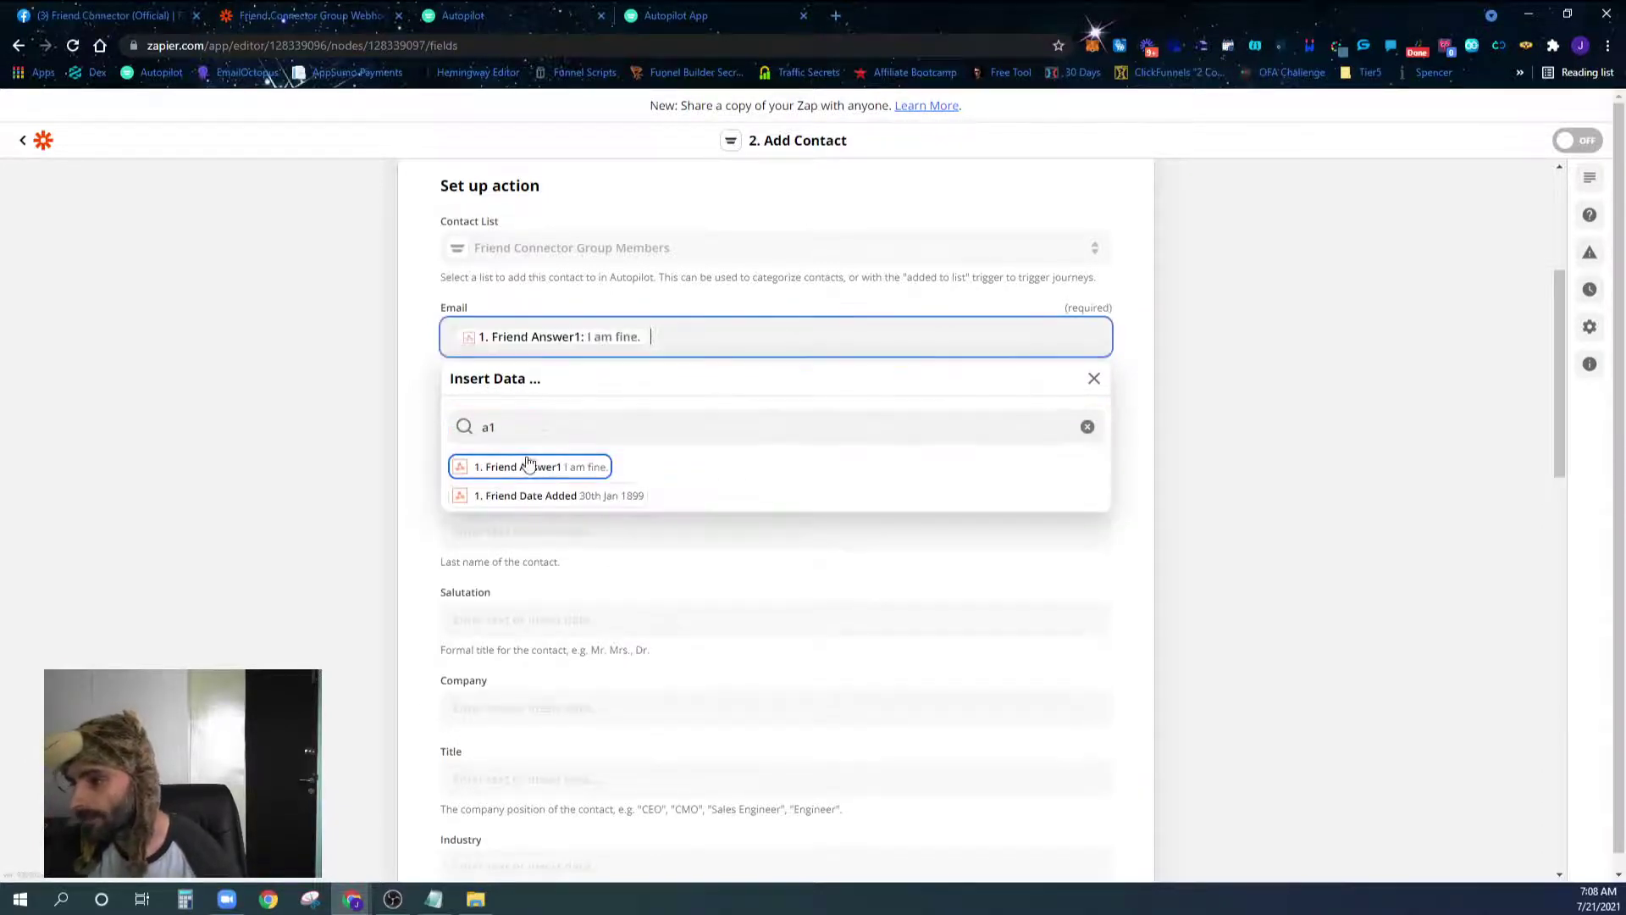
Step: Map First Name to Friend First Name and Last Name to Friend Last Name
left_click(487, 448)
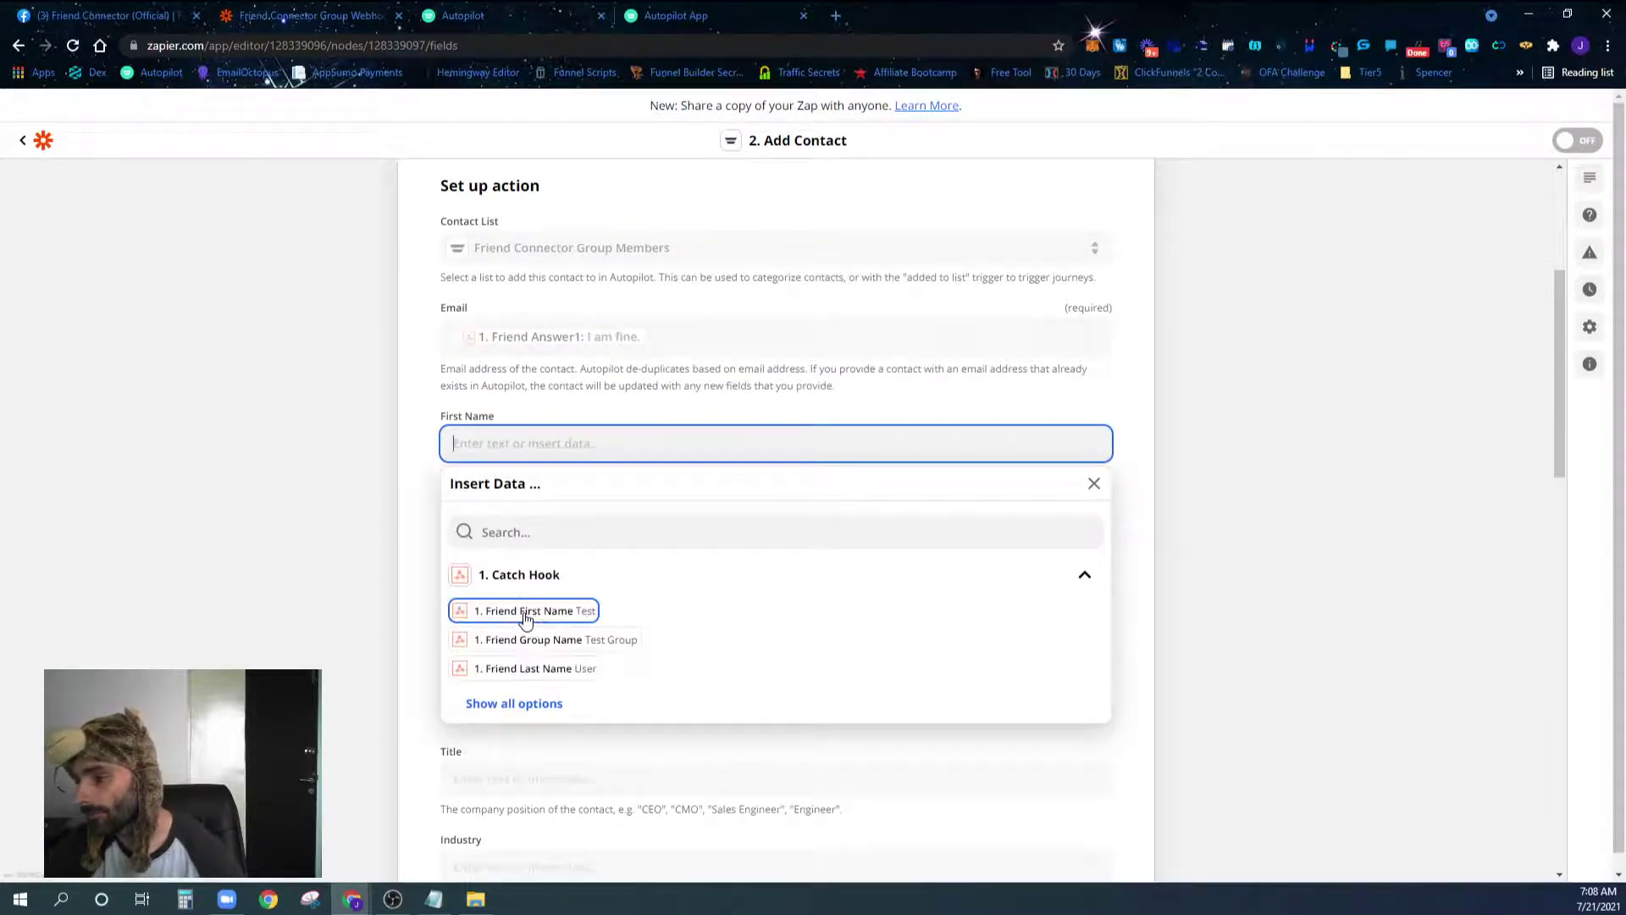
left_click(525, 618)
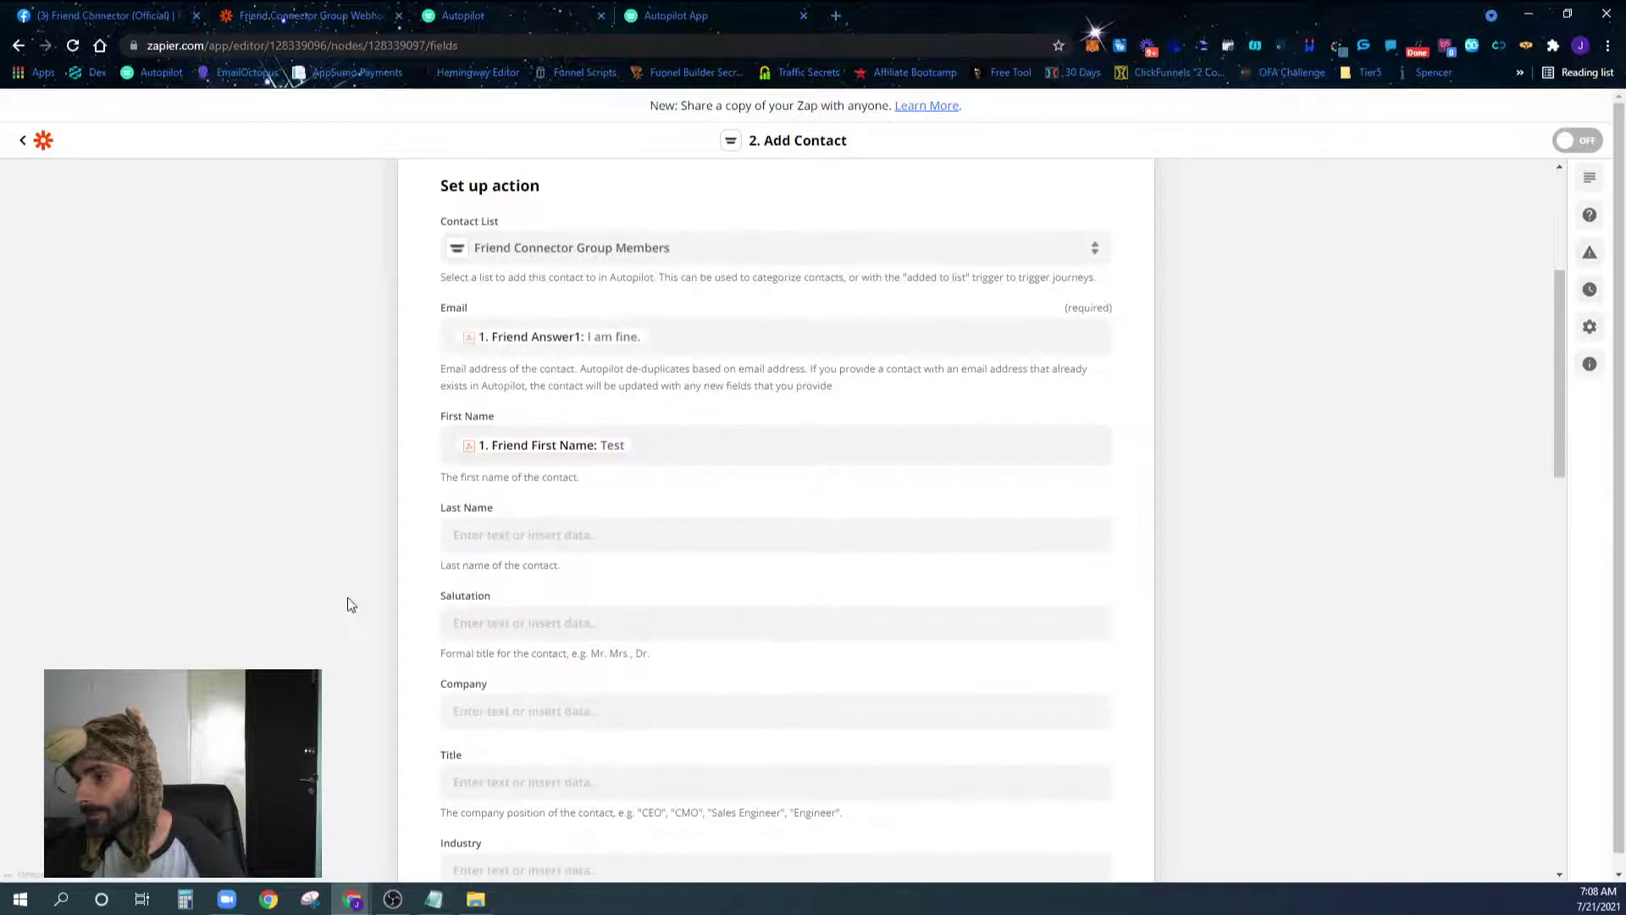
left_click(503, 540)
left_click(508, 760)
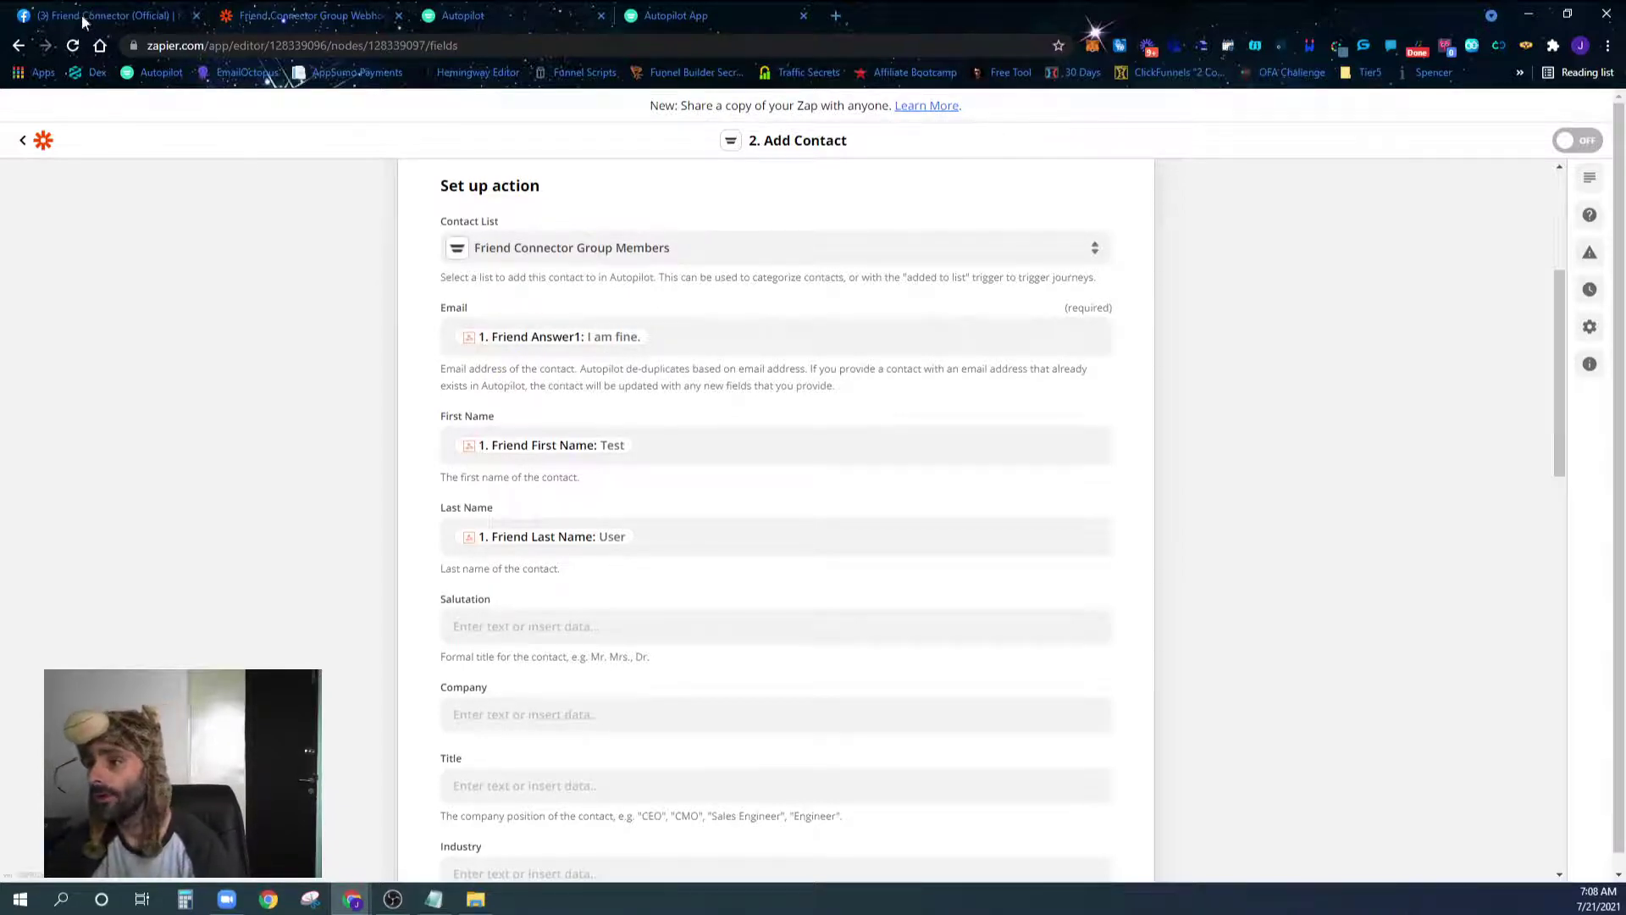
scroll(193, 486, "up", 3)
Step: In Facebook member requests, enable Group Monkey, select the first request and start Select & Approve
key("ctrl+shift+Tab")
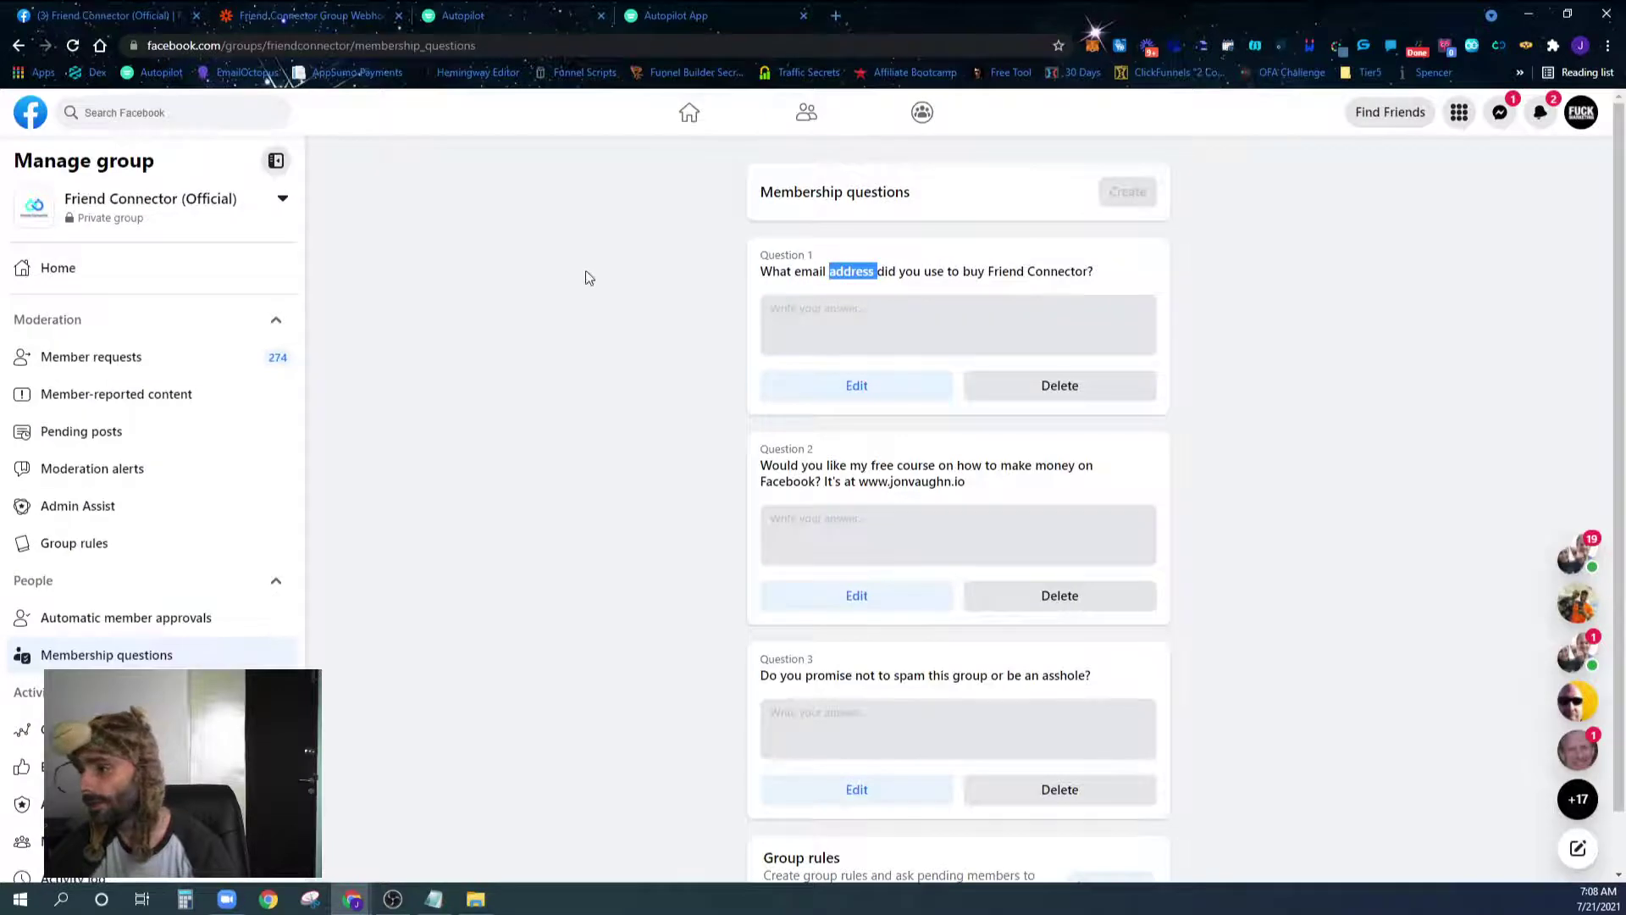
left_click(102, 360)
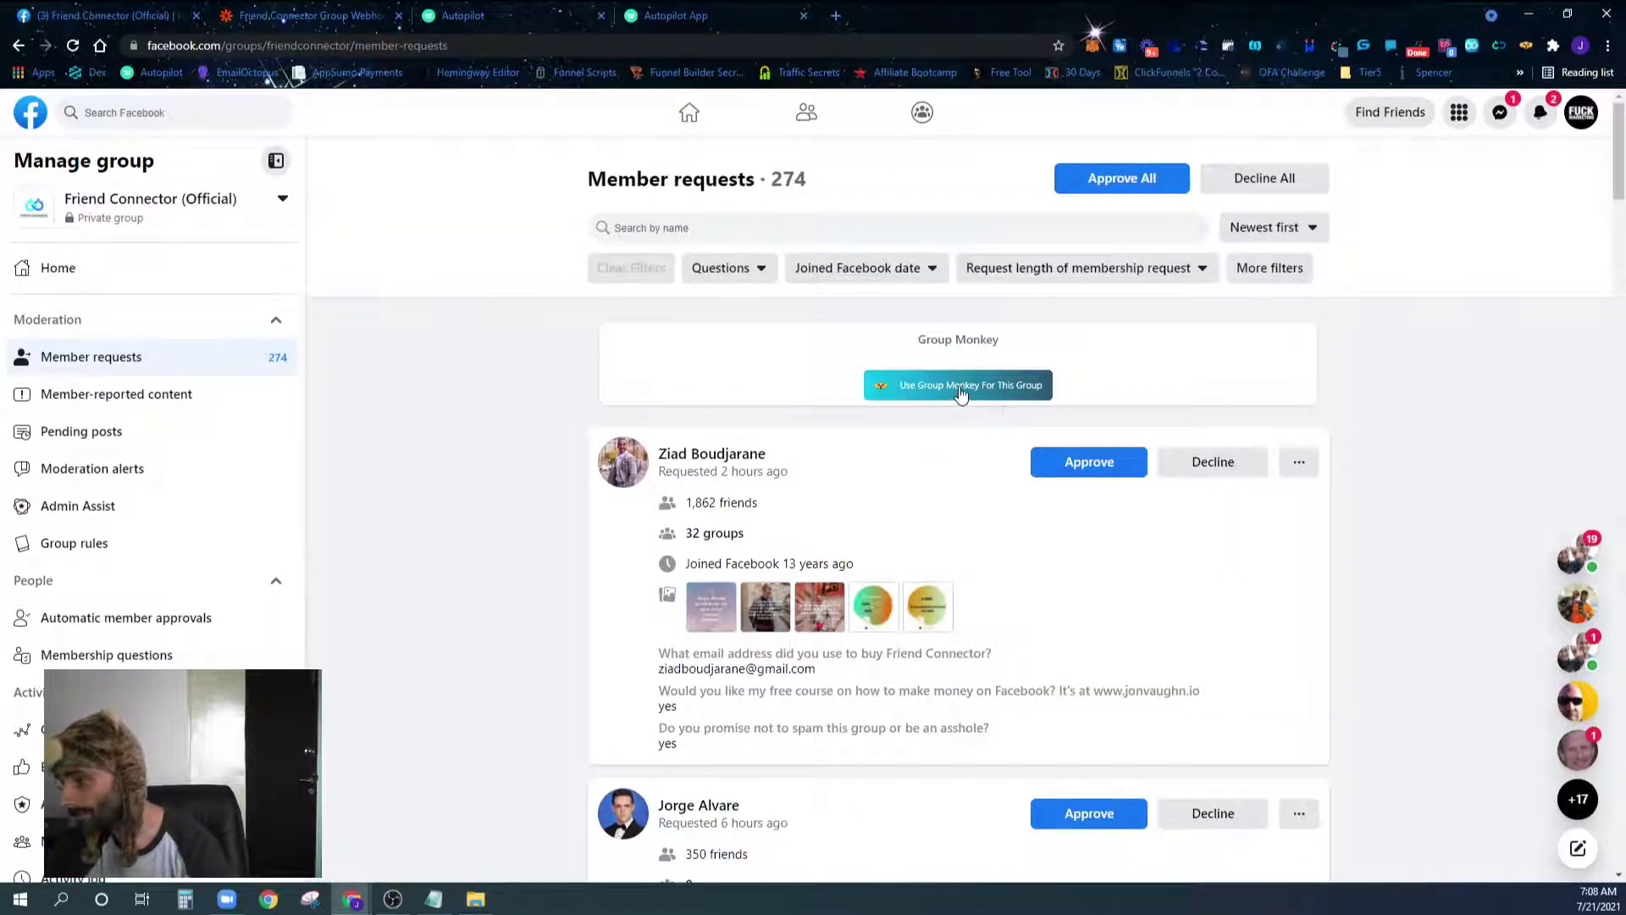
left_click(955, 385)
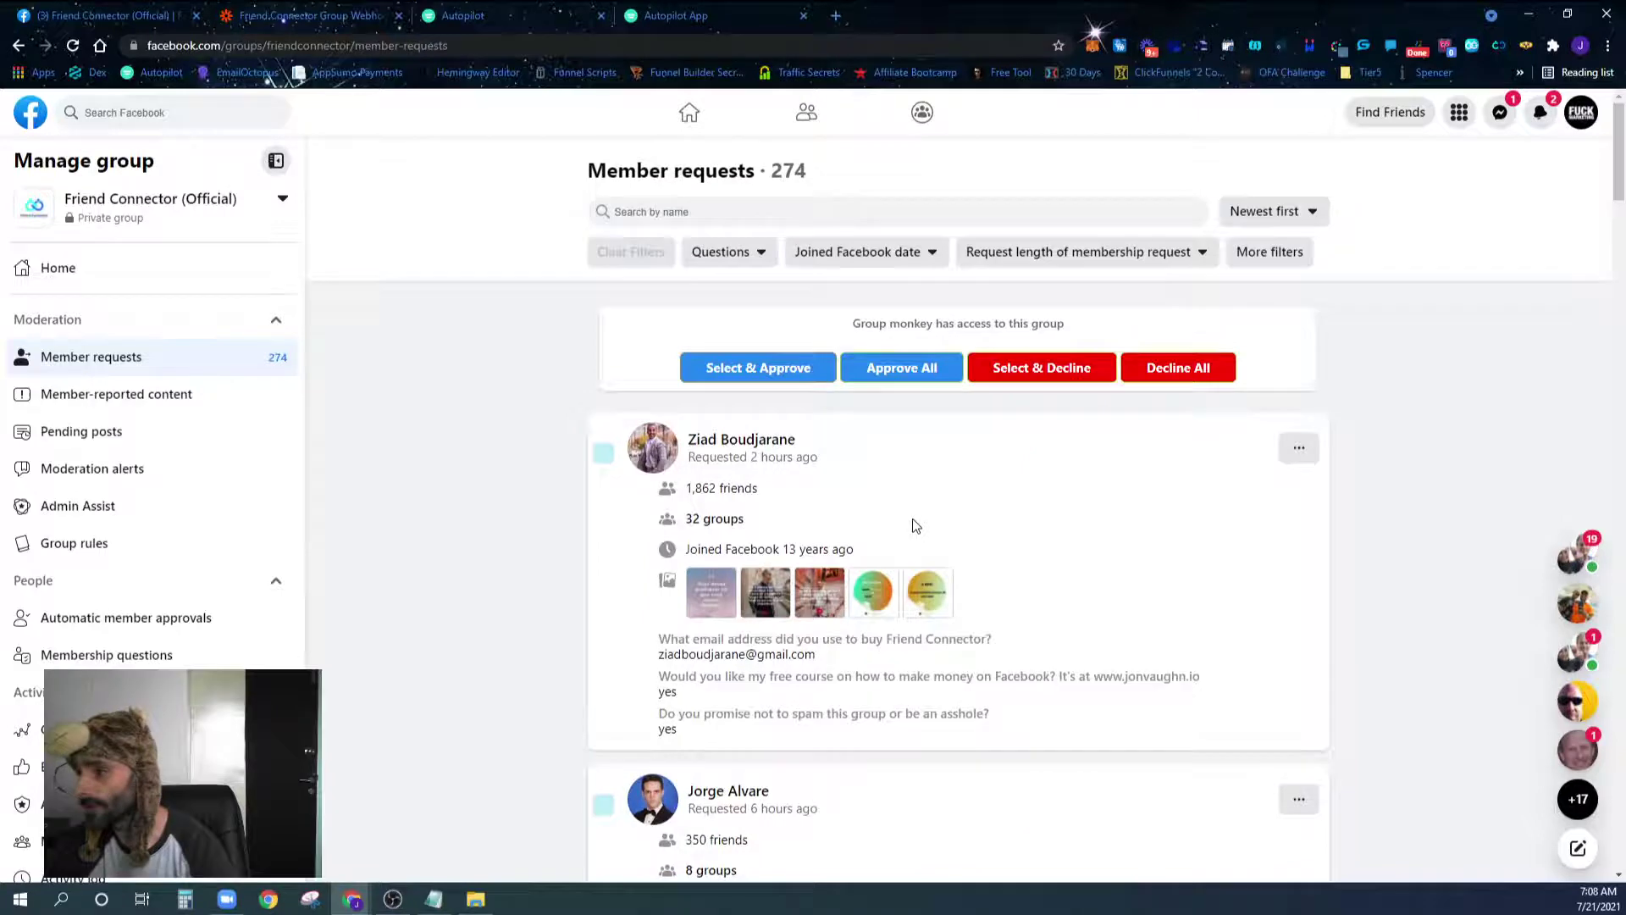
left_click(604, 457)
left_click_drag(704, 654, 817, 655)
left_click(742, 377)
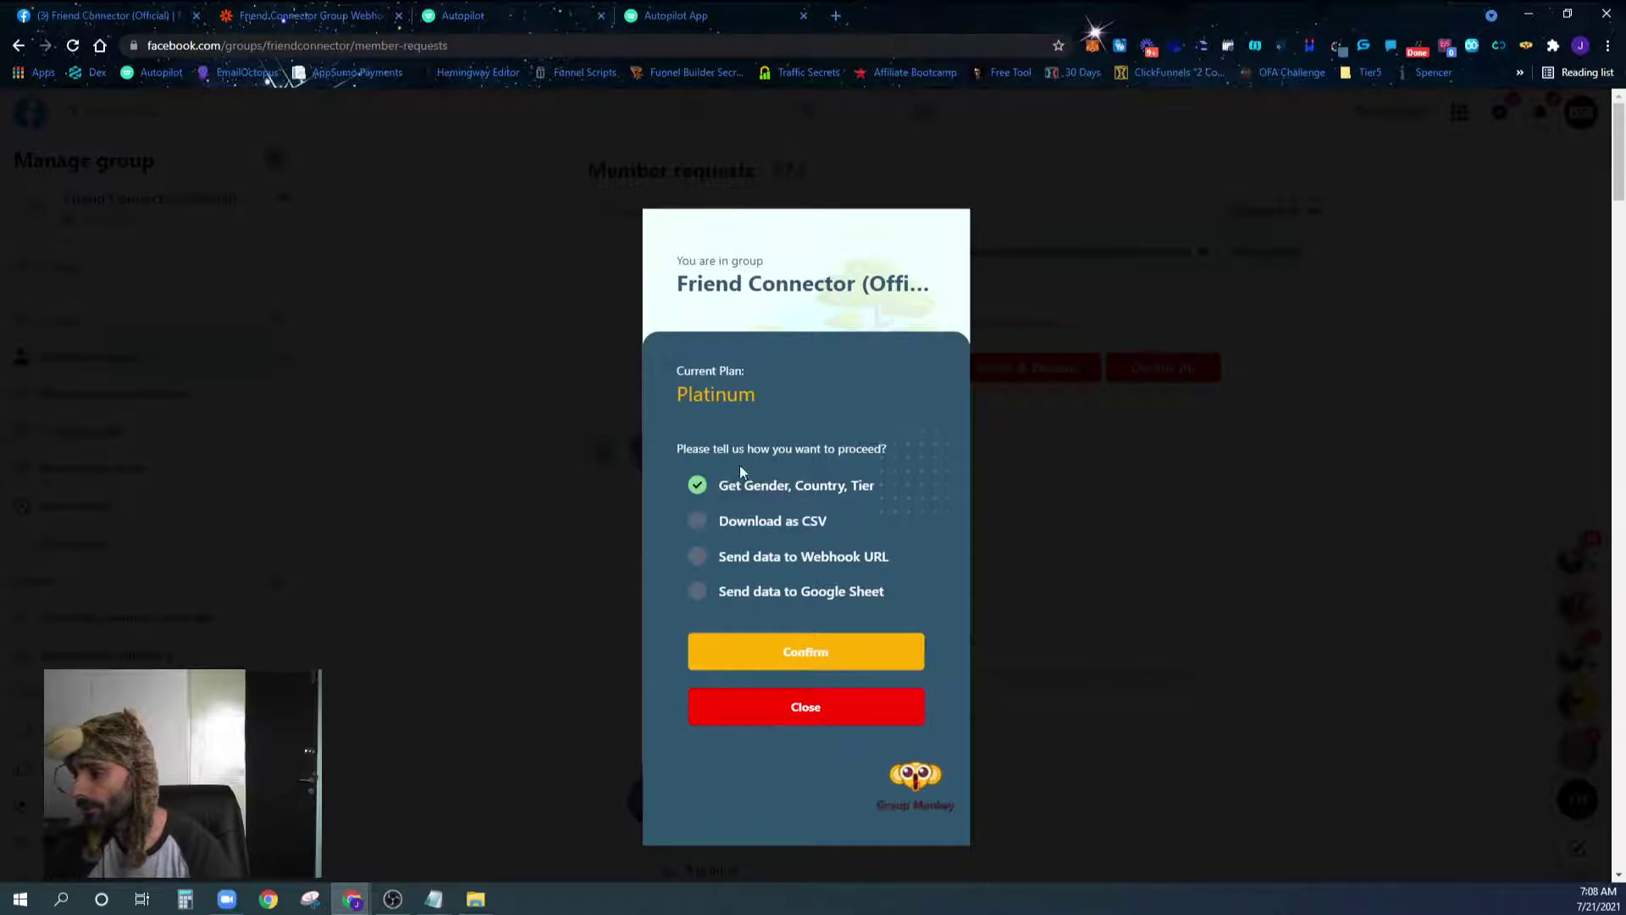
Step: Approve the first requester, exporting their data to the Friend Connector webhook
left_click(697, 557)
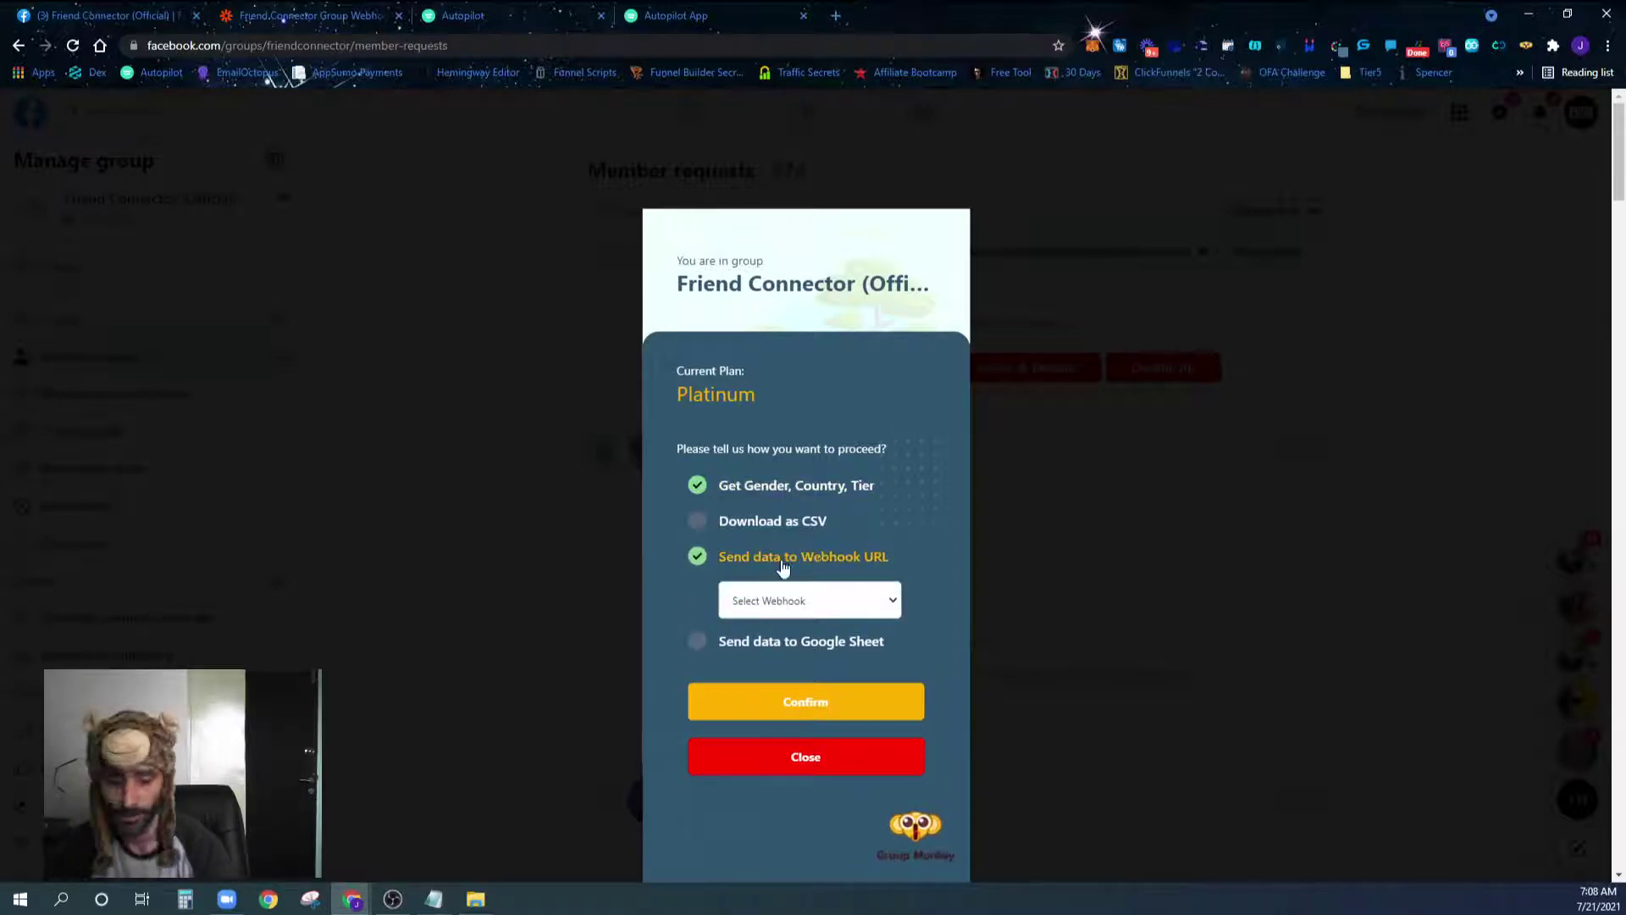
left_click(808, 606)
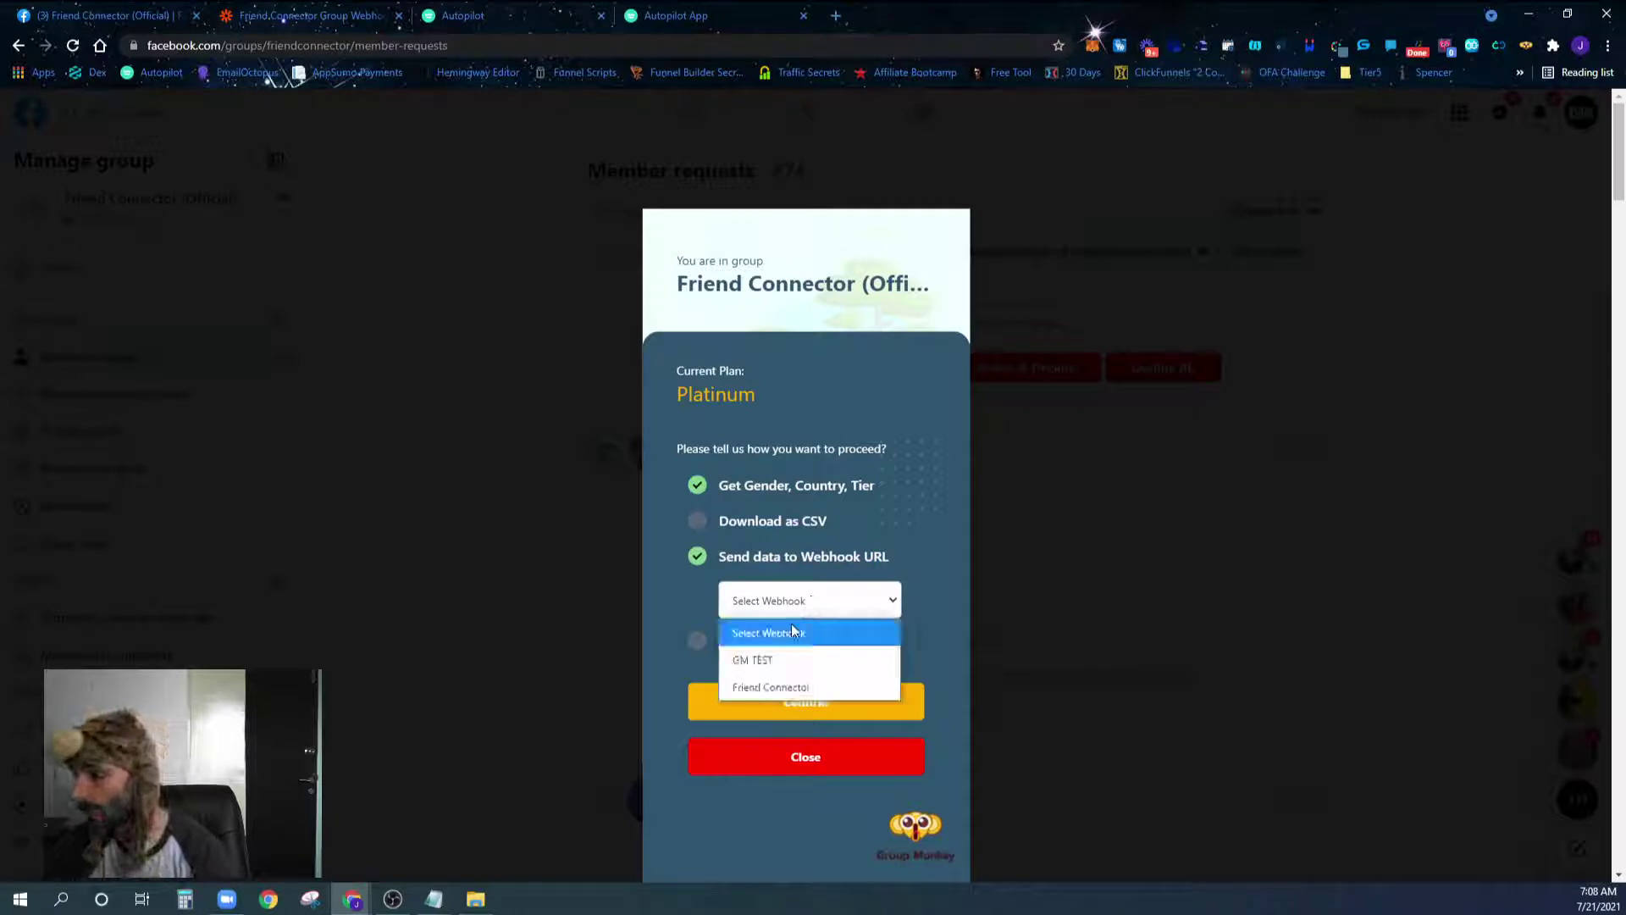
left_click(790, 689)
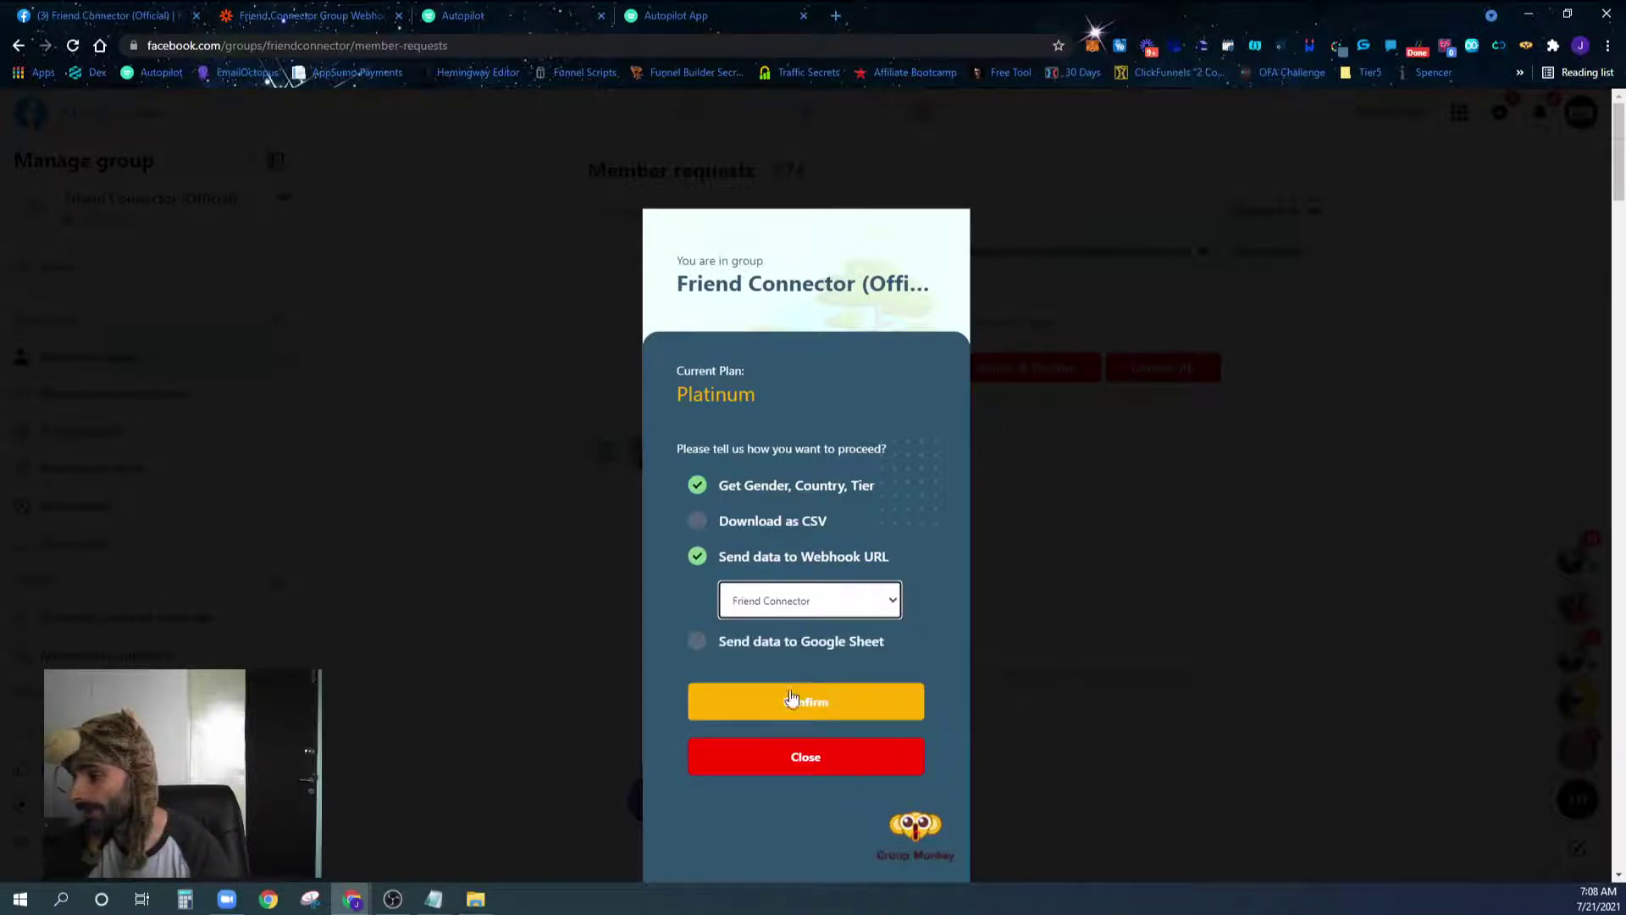
left_click(779, 707)
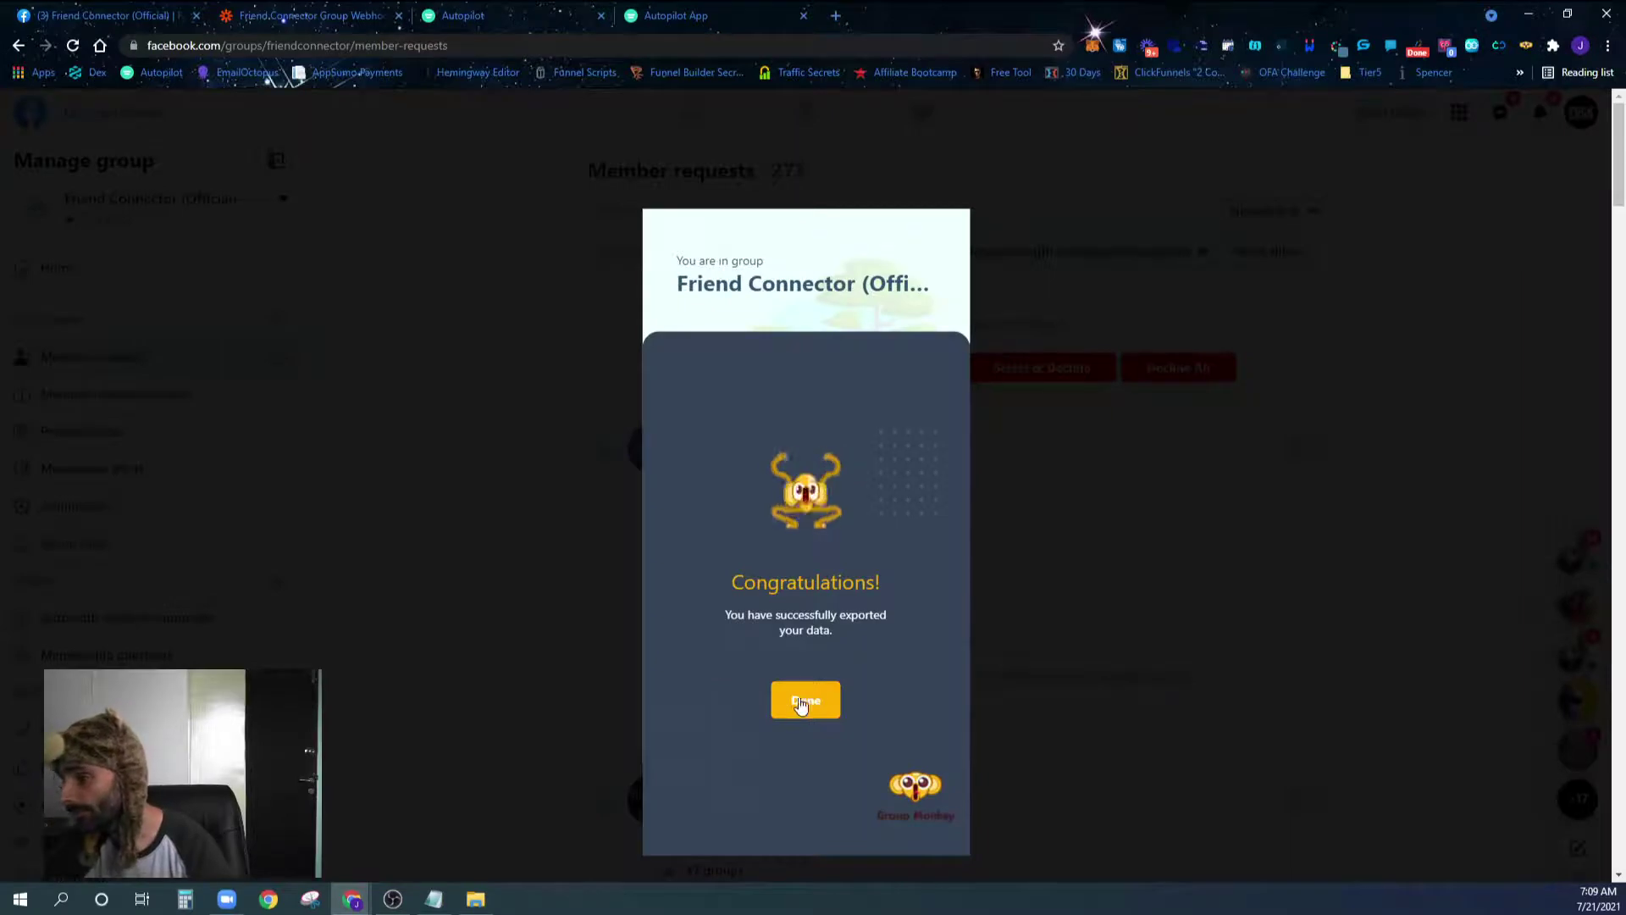
left_click(809, 703)
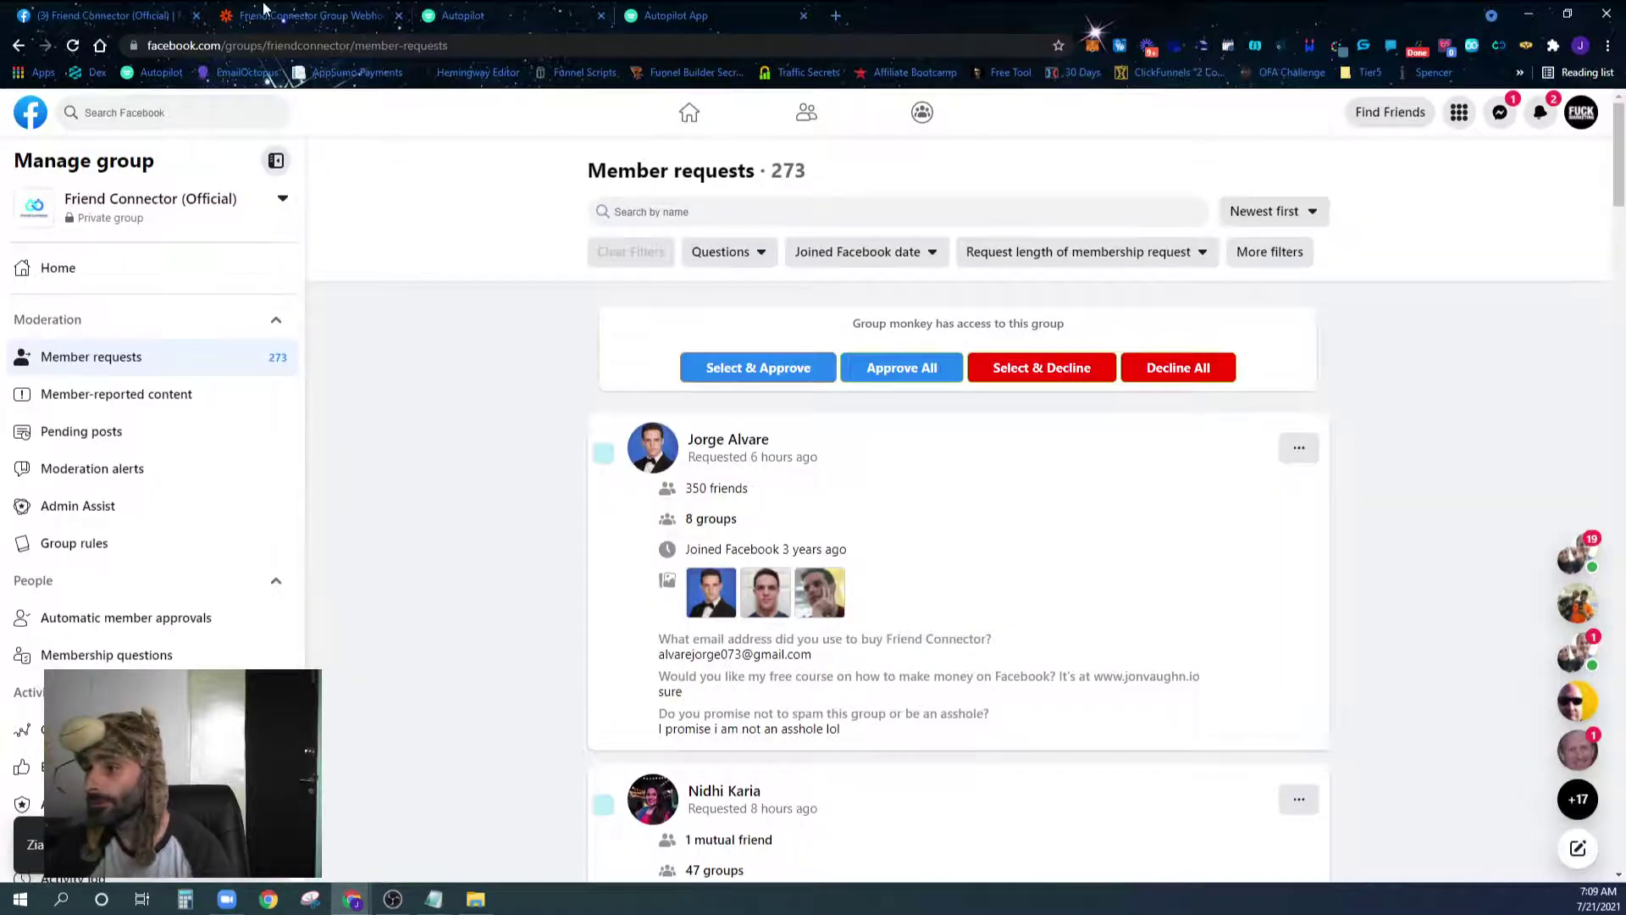
left_click(267, 14)
scroll(508, 483, "up", 1)
Step: Load newer test requests in the Catch Hook trigger and choose Request C
left_click(572, 249)
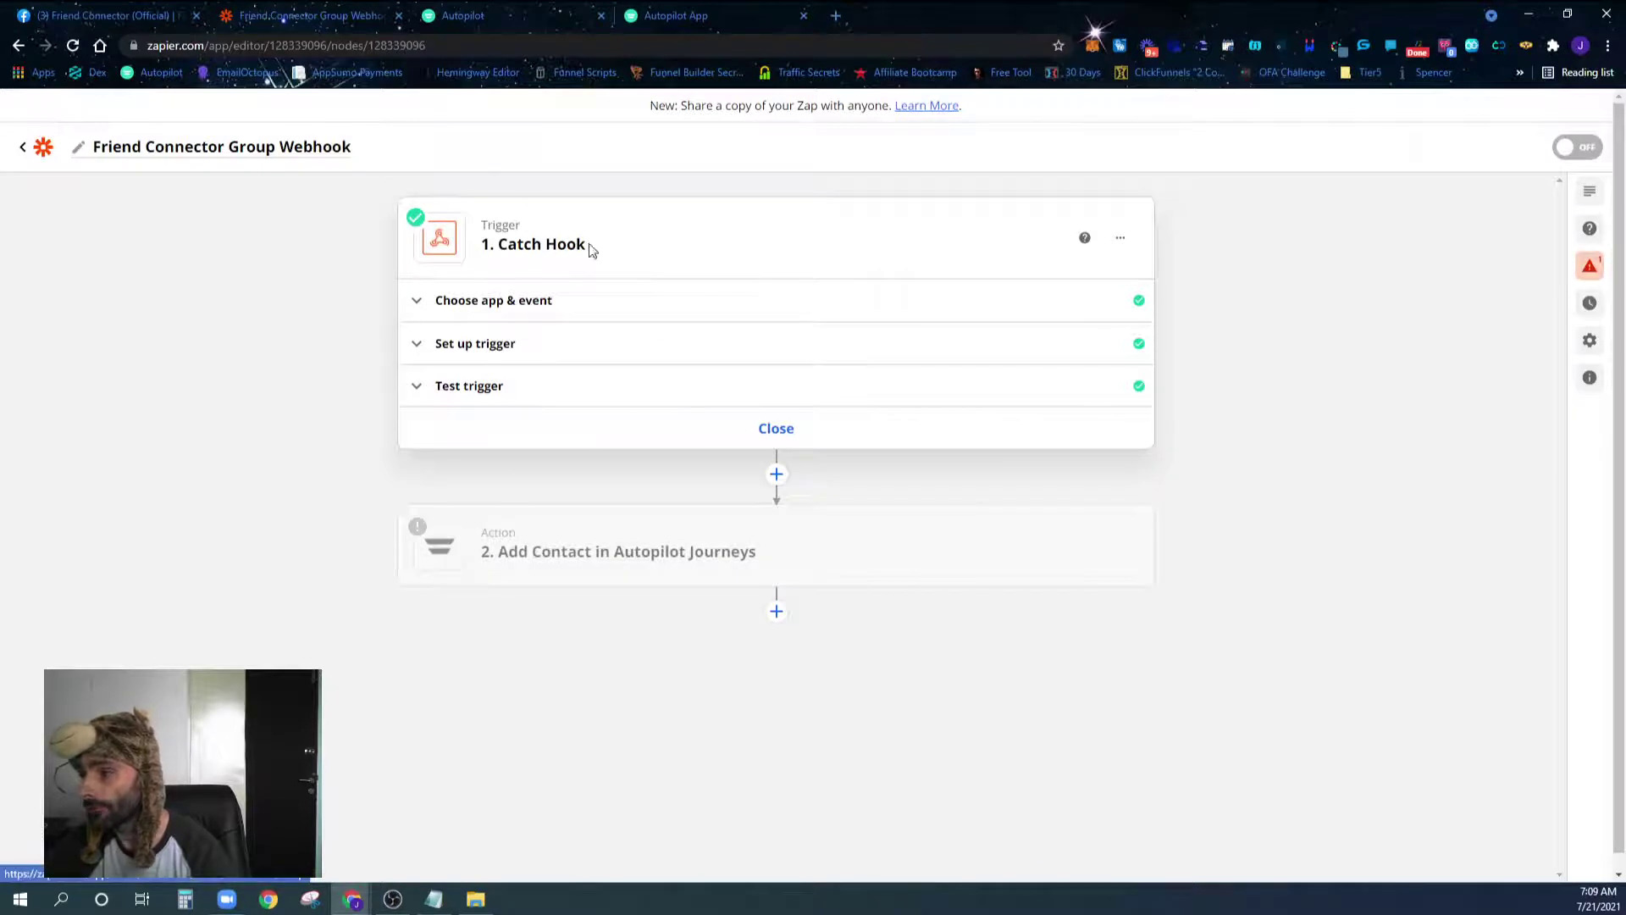
left_click(505, 398)
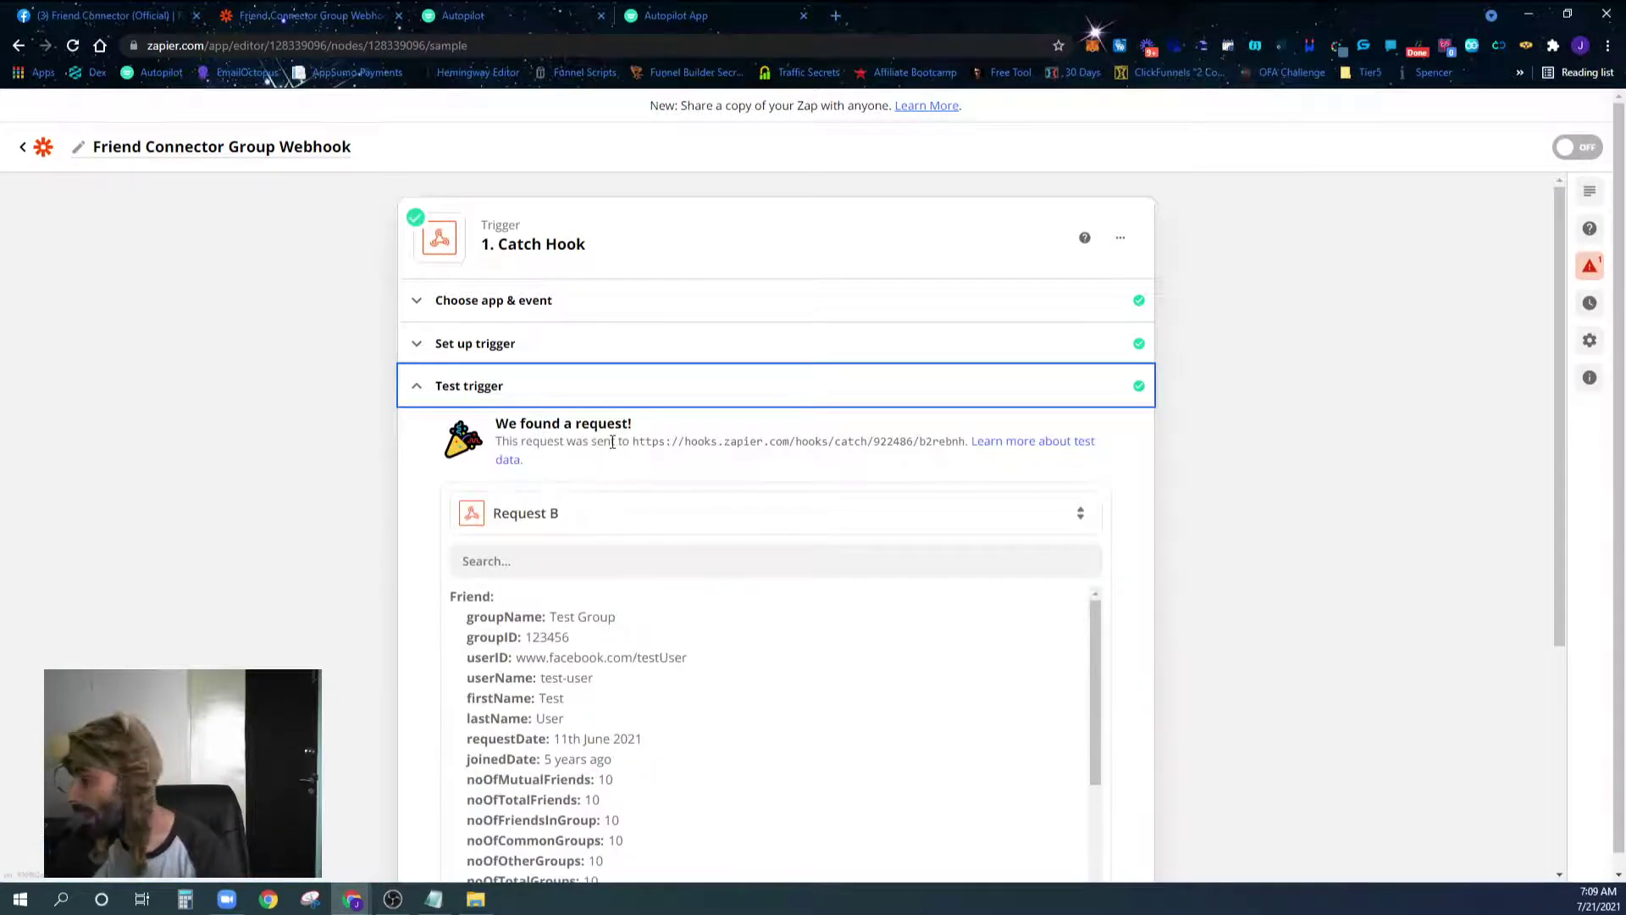
left_click(565, 514)
left_click(718, 693)
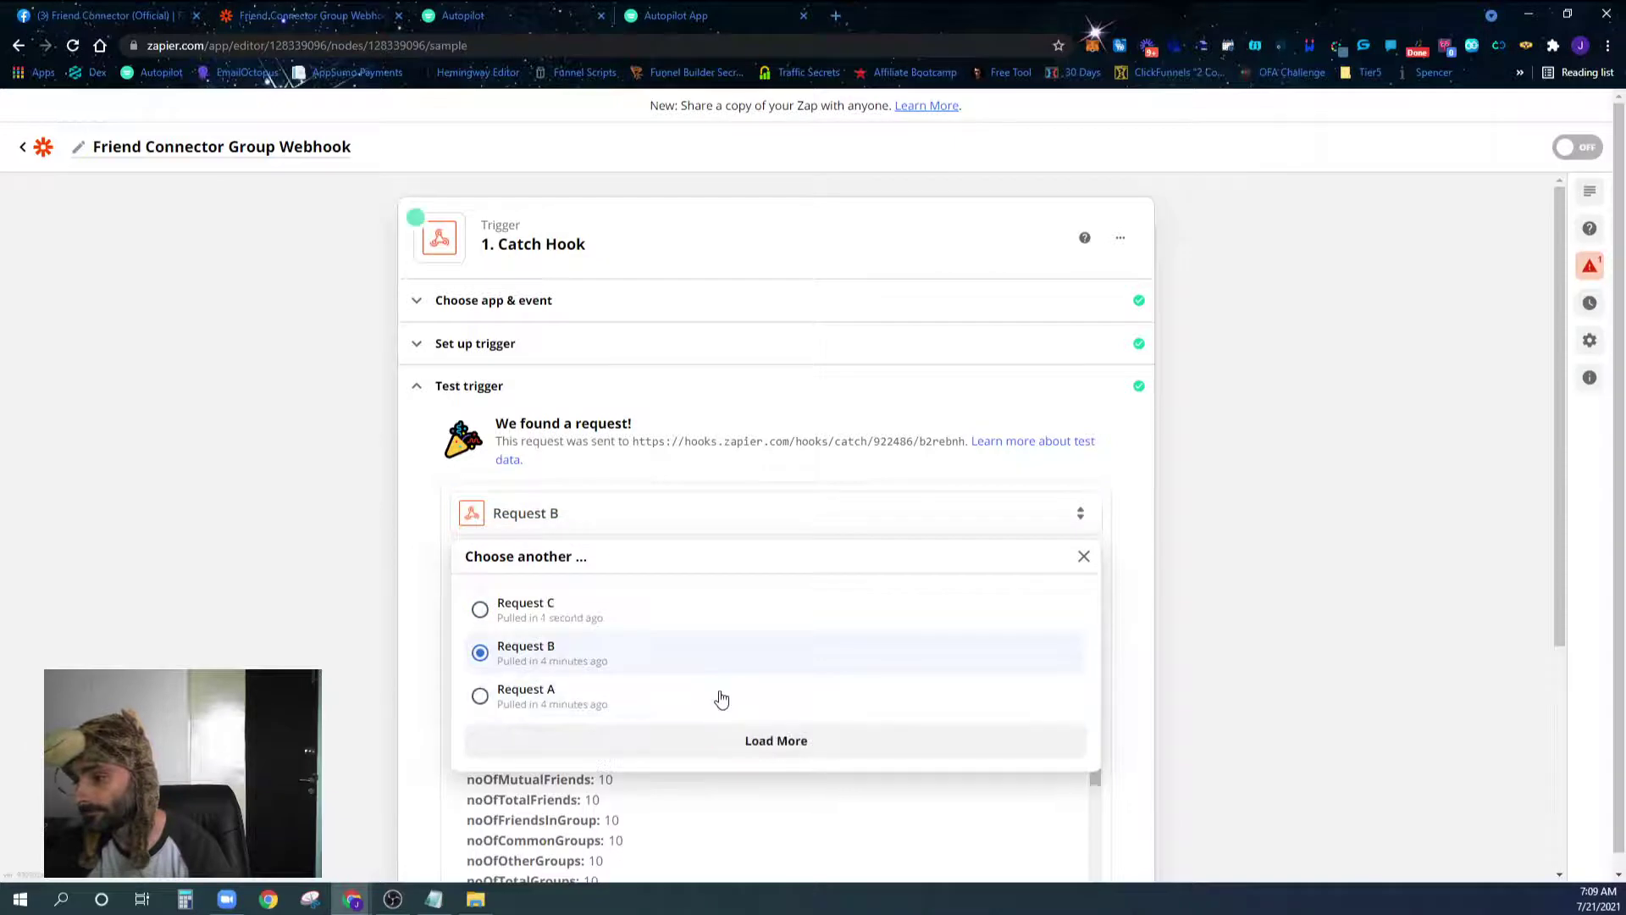
left_click(479, 609)
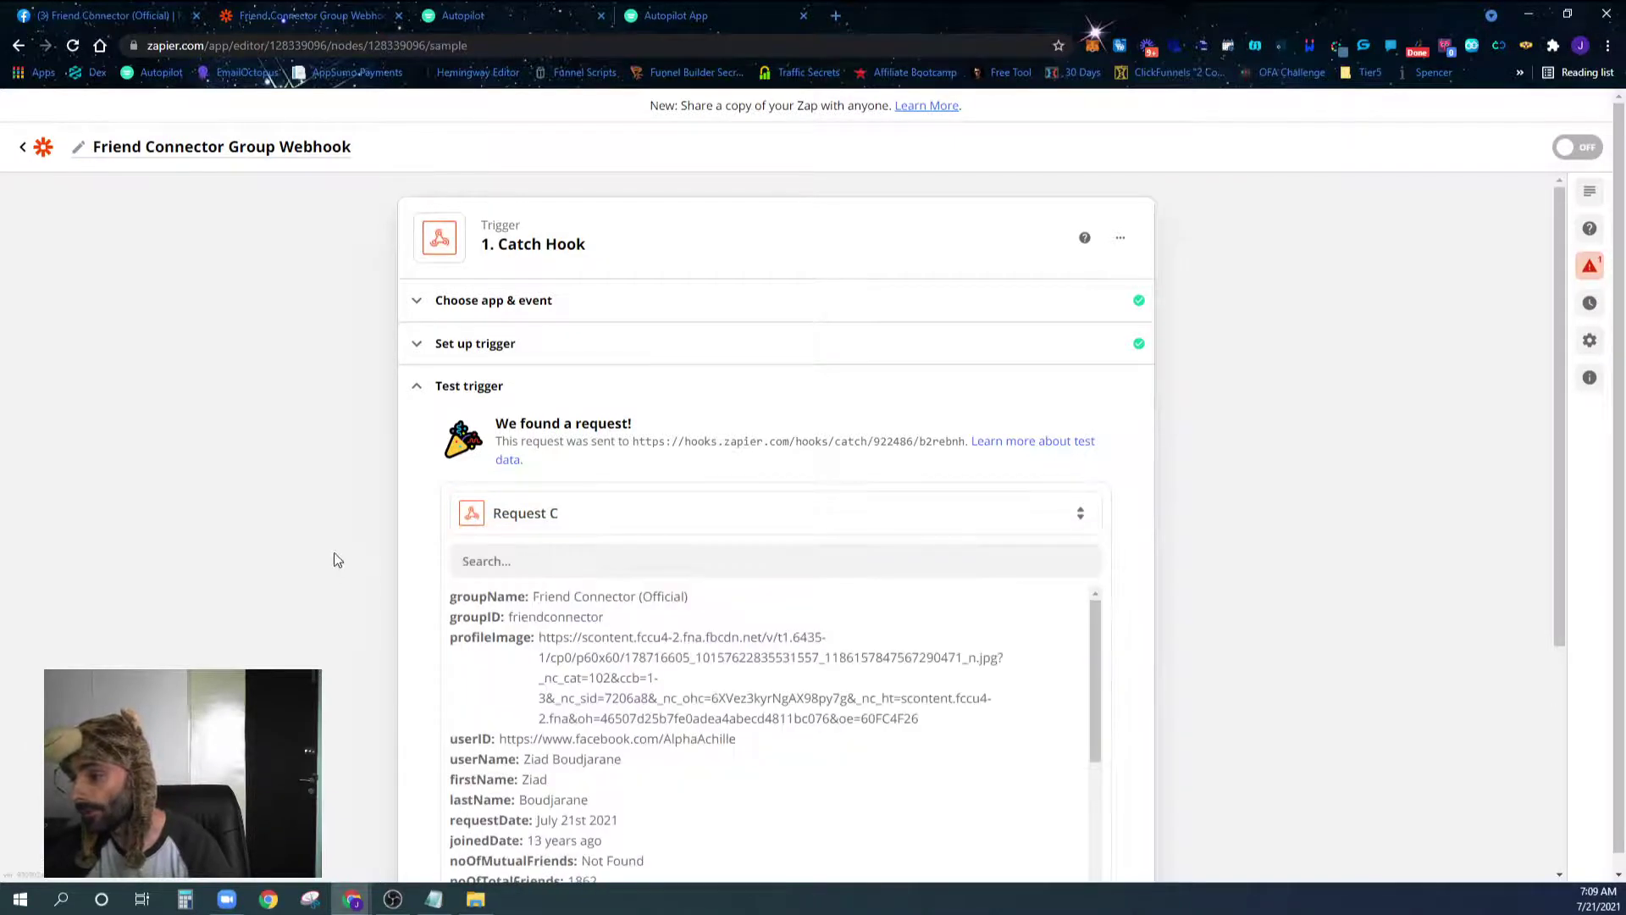
Step: Review Request C's member data (user name, first name, Approved, Tier3) and continue past the trigger
scroll(334, 560, "down", 1)
scroll(534, 648, "down", 3)
scroll(542, 614, "up", 2)
scroll(546, 627, "down", 1)
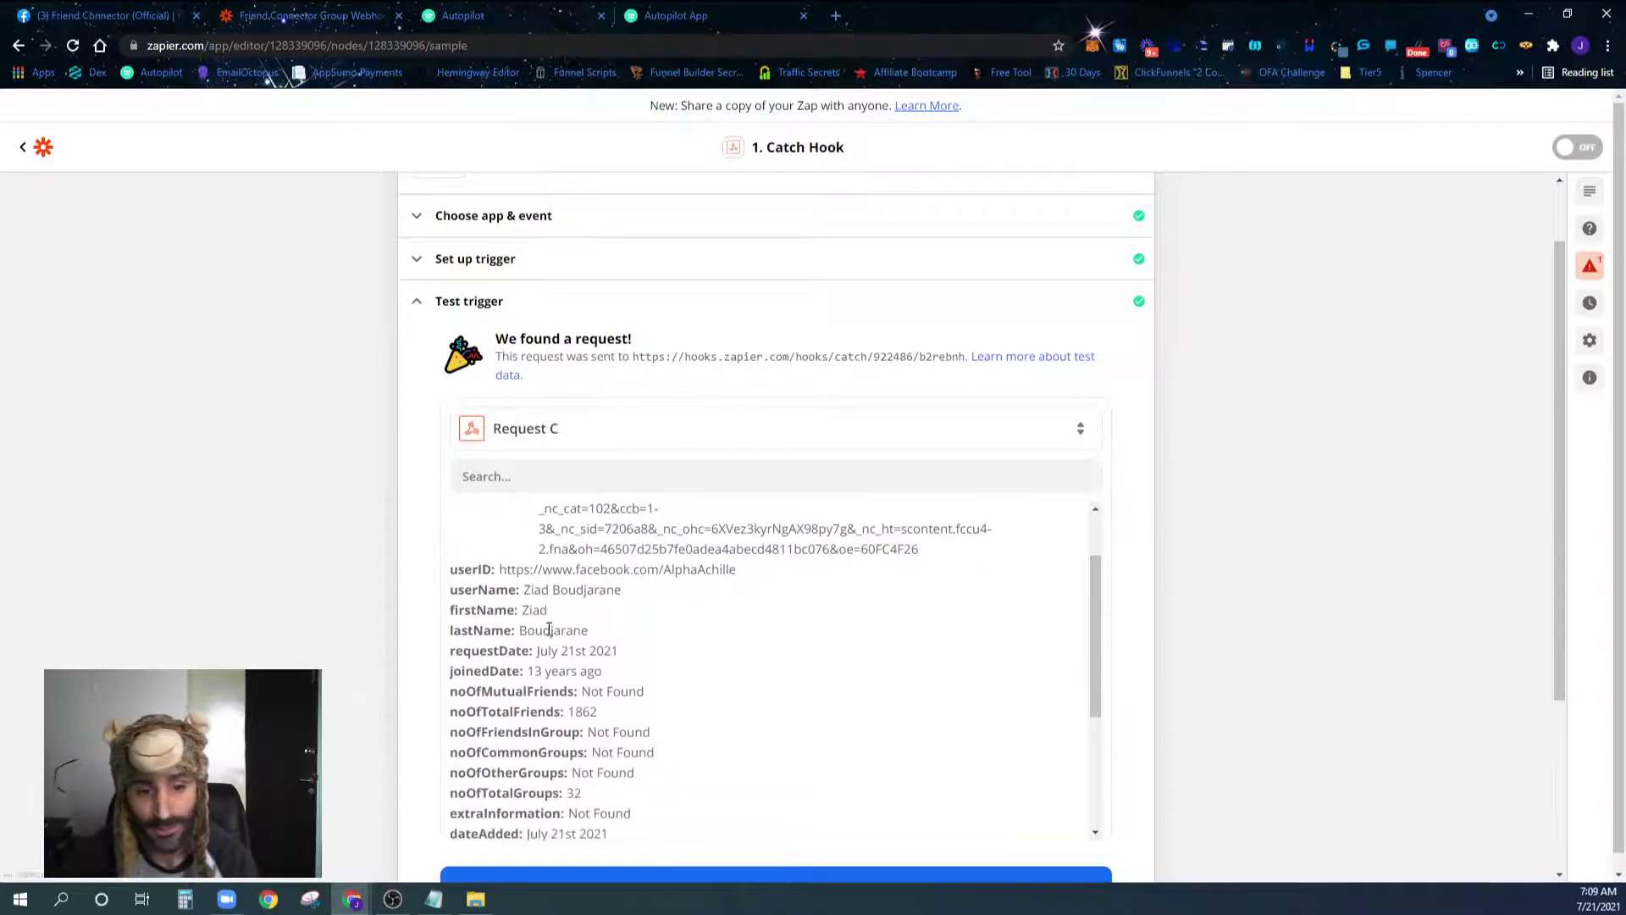
left_click_drag(522, 590, 618, 592)
left_click_drag(524, 610, 615, 688)
left_click(542, 632)
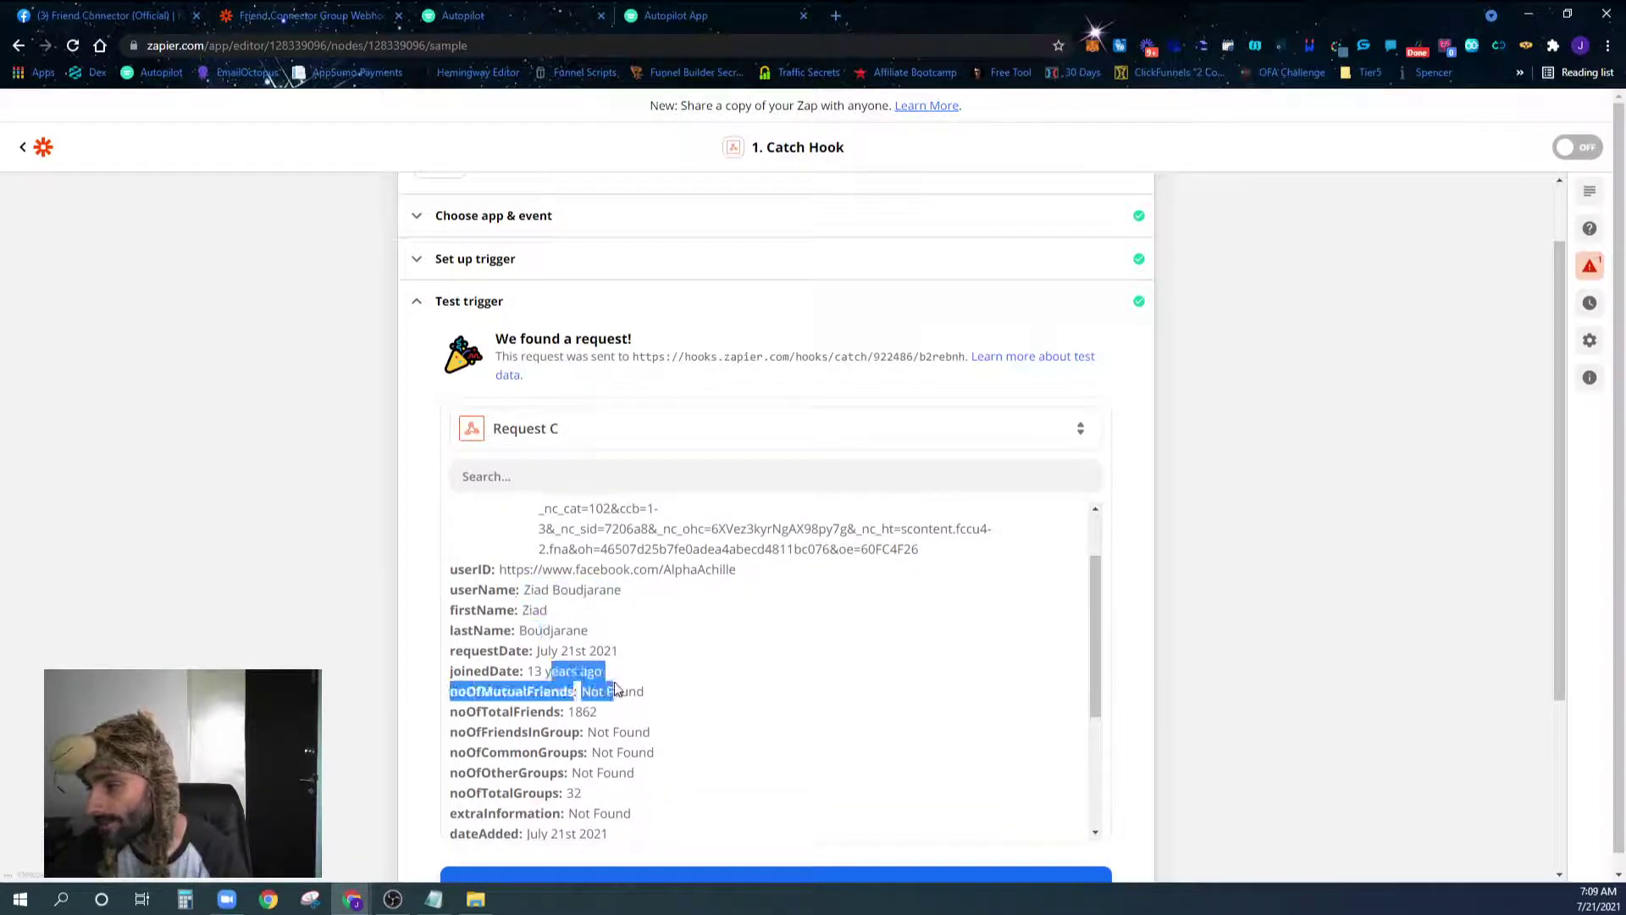
scroll(565, 729, "down", 3)
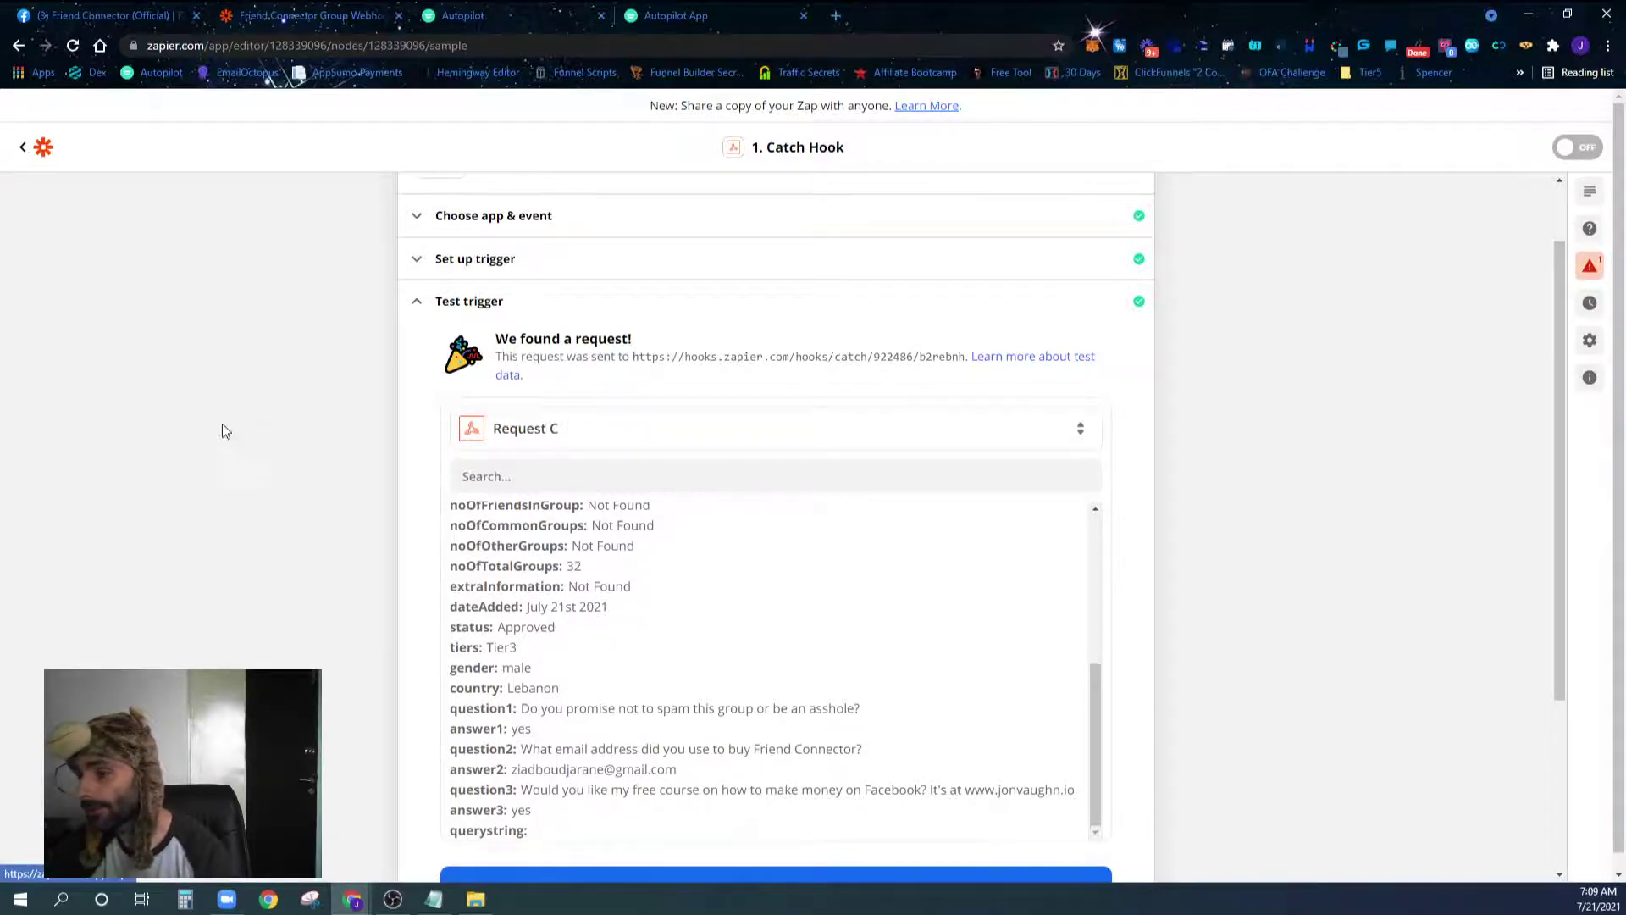
scroll(502, 542, "down", 3)
left_click(644, 618)
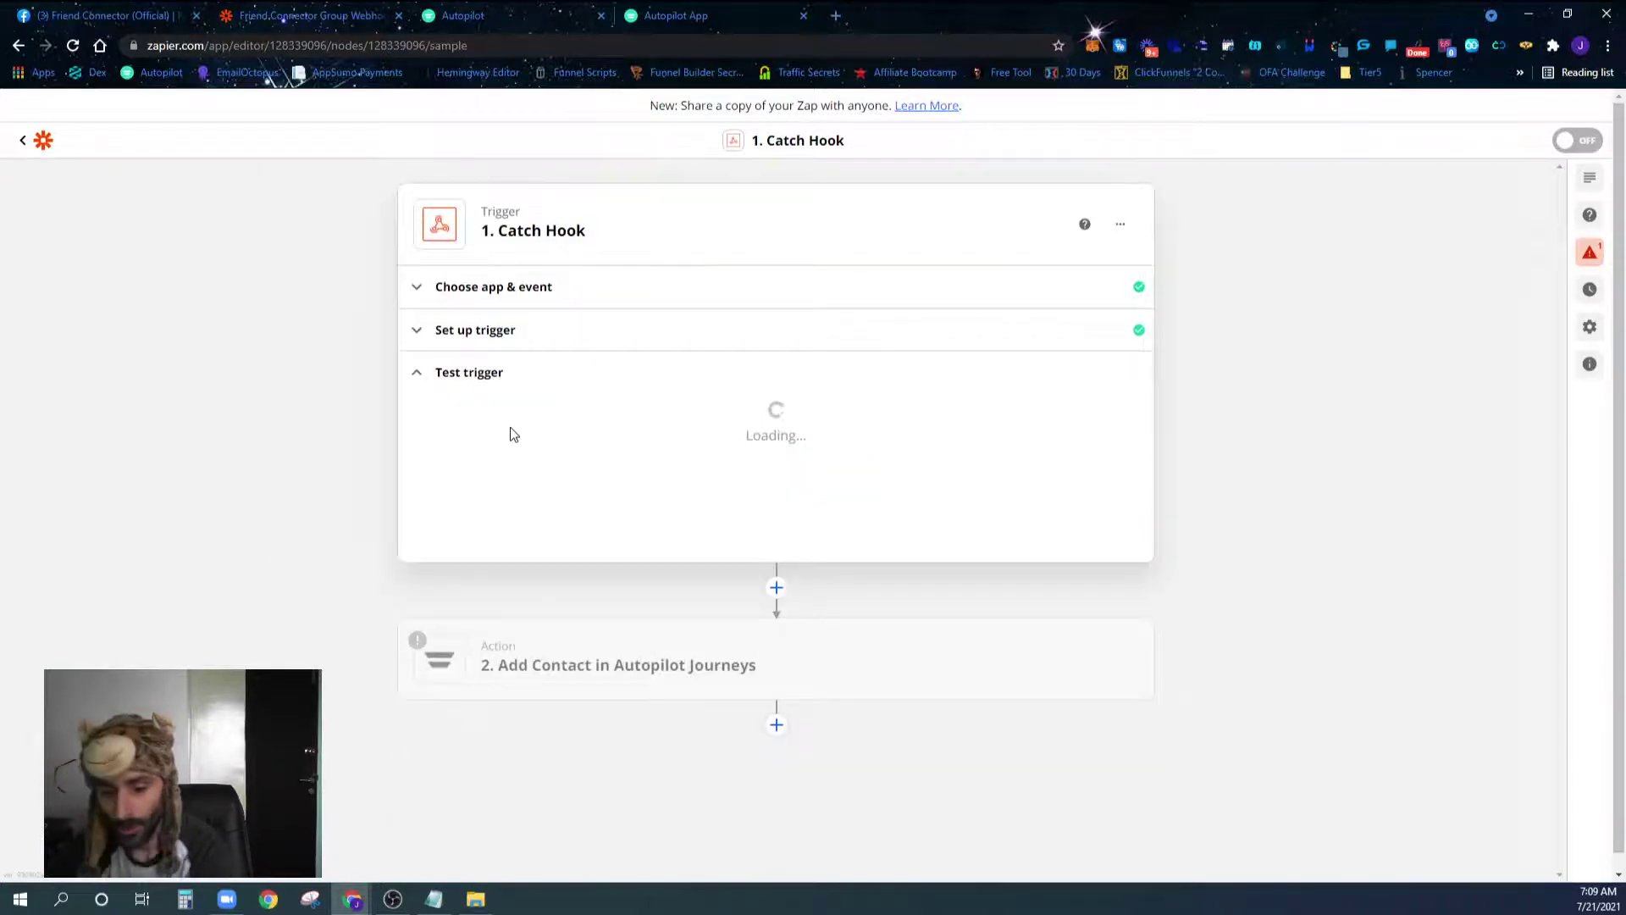
Step: Confirm the Autopilot Journeys account and remap Email to the hook's Answer2 value
left_click(682, 677)
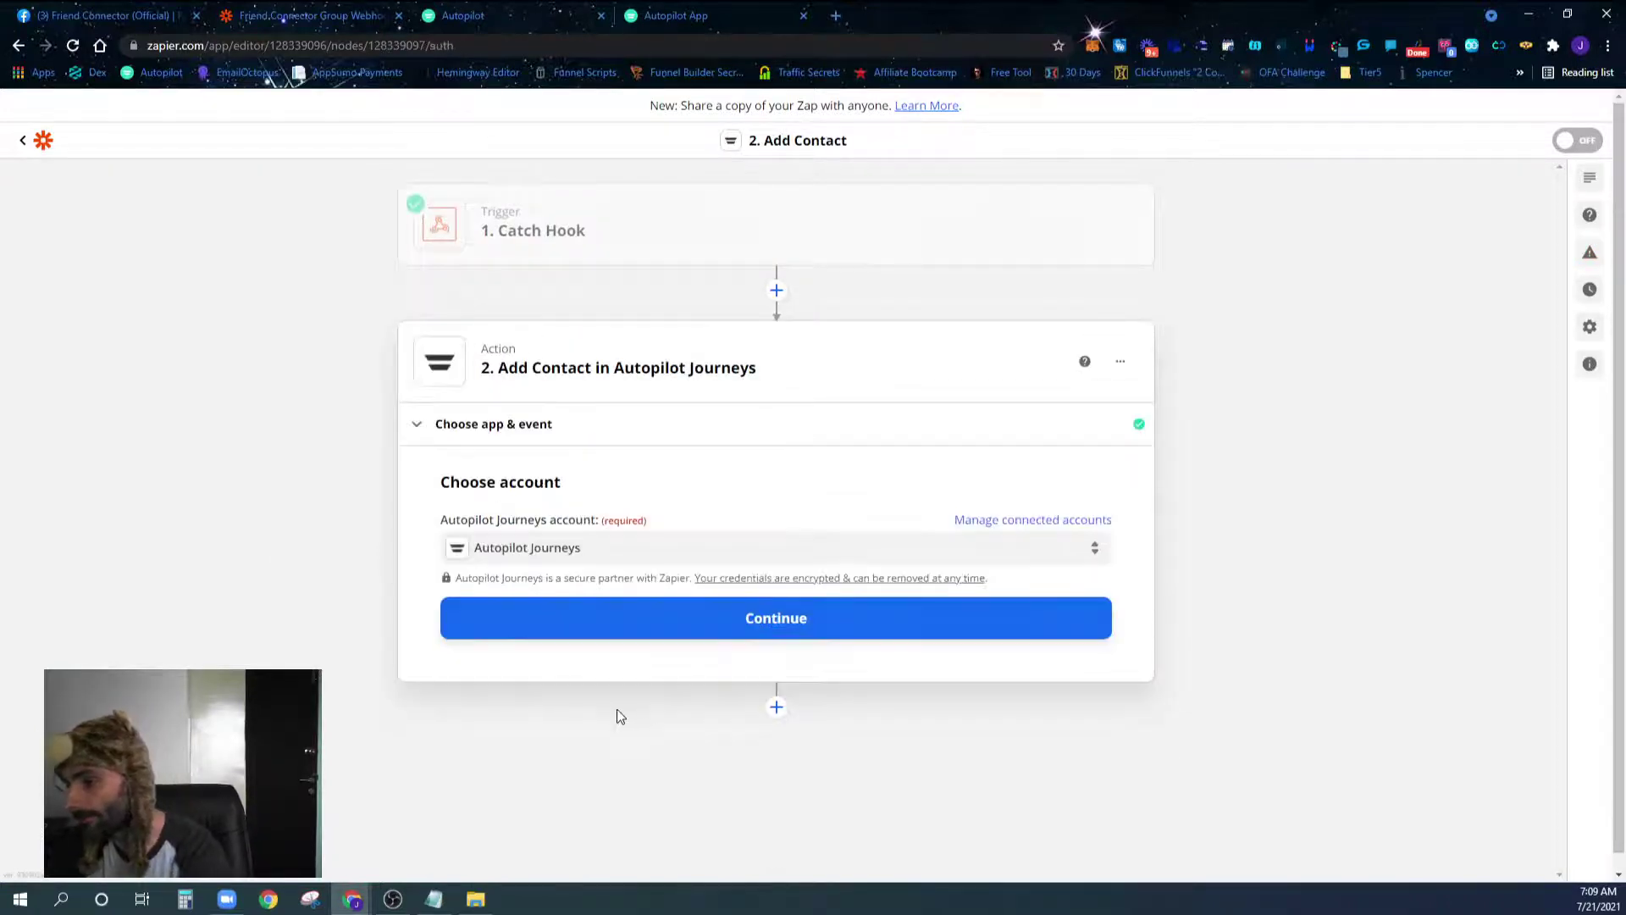
left_click(646, 625)
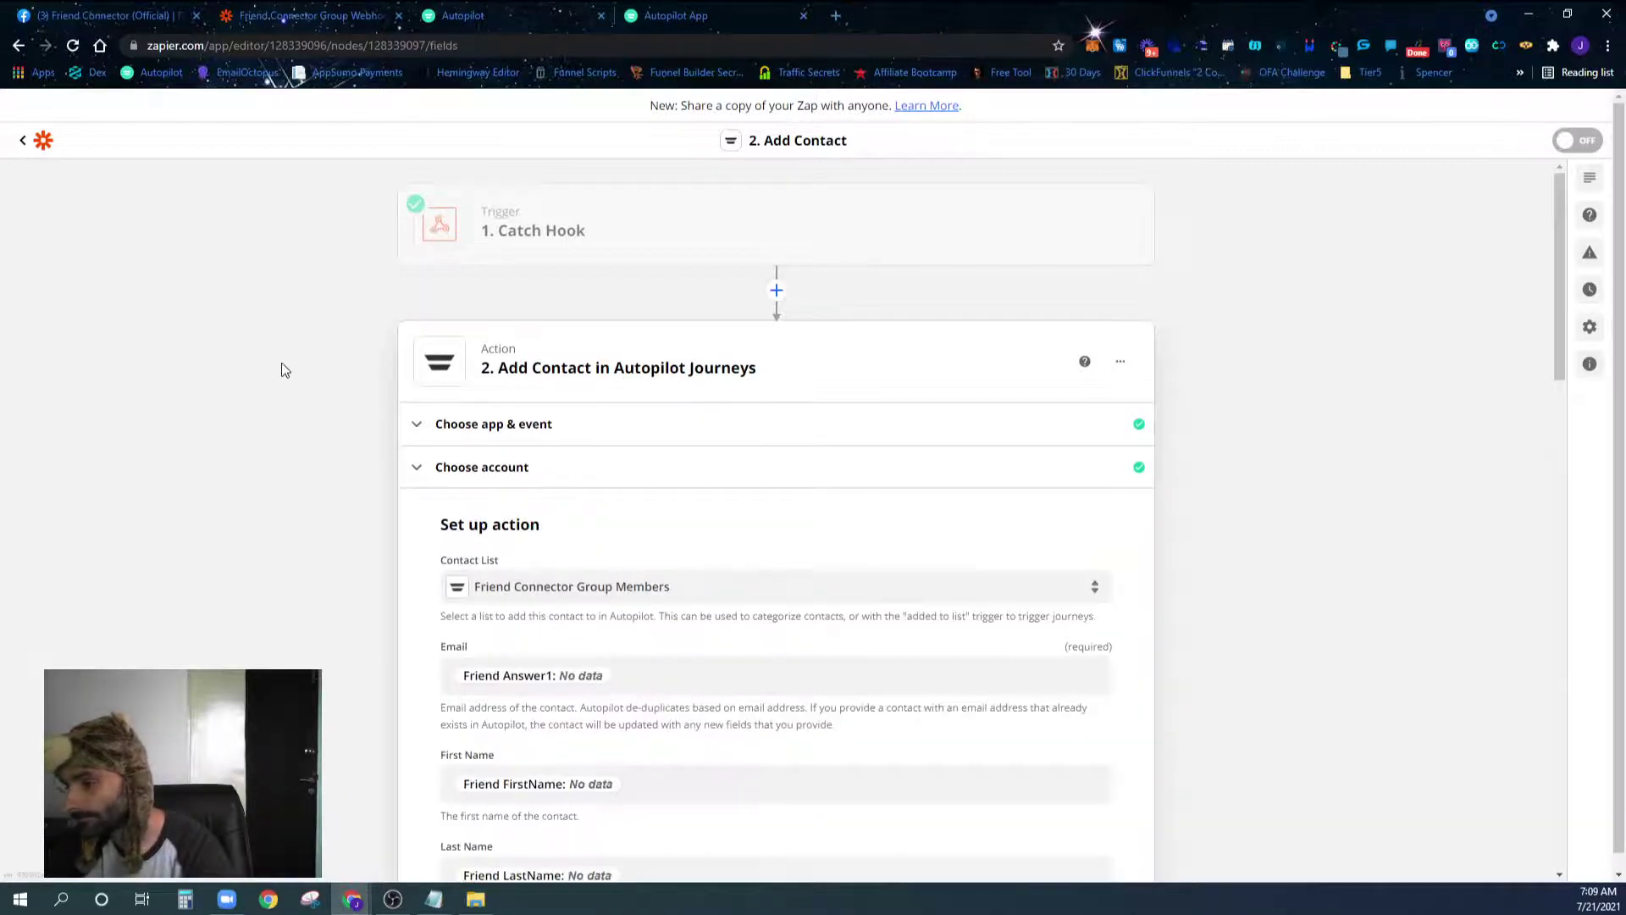
left_click(652, 344)
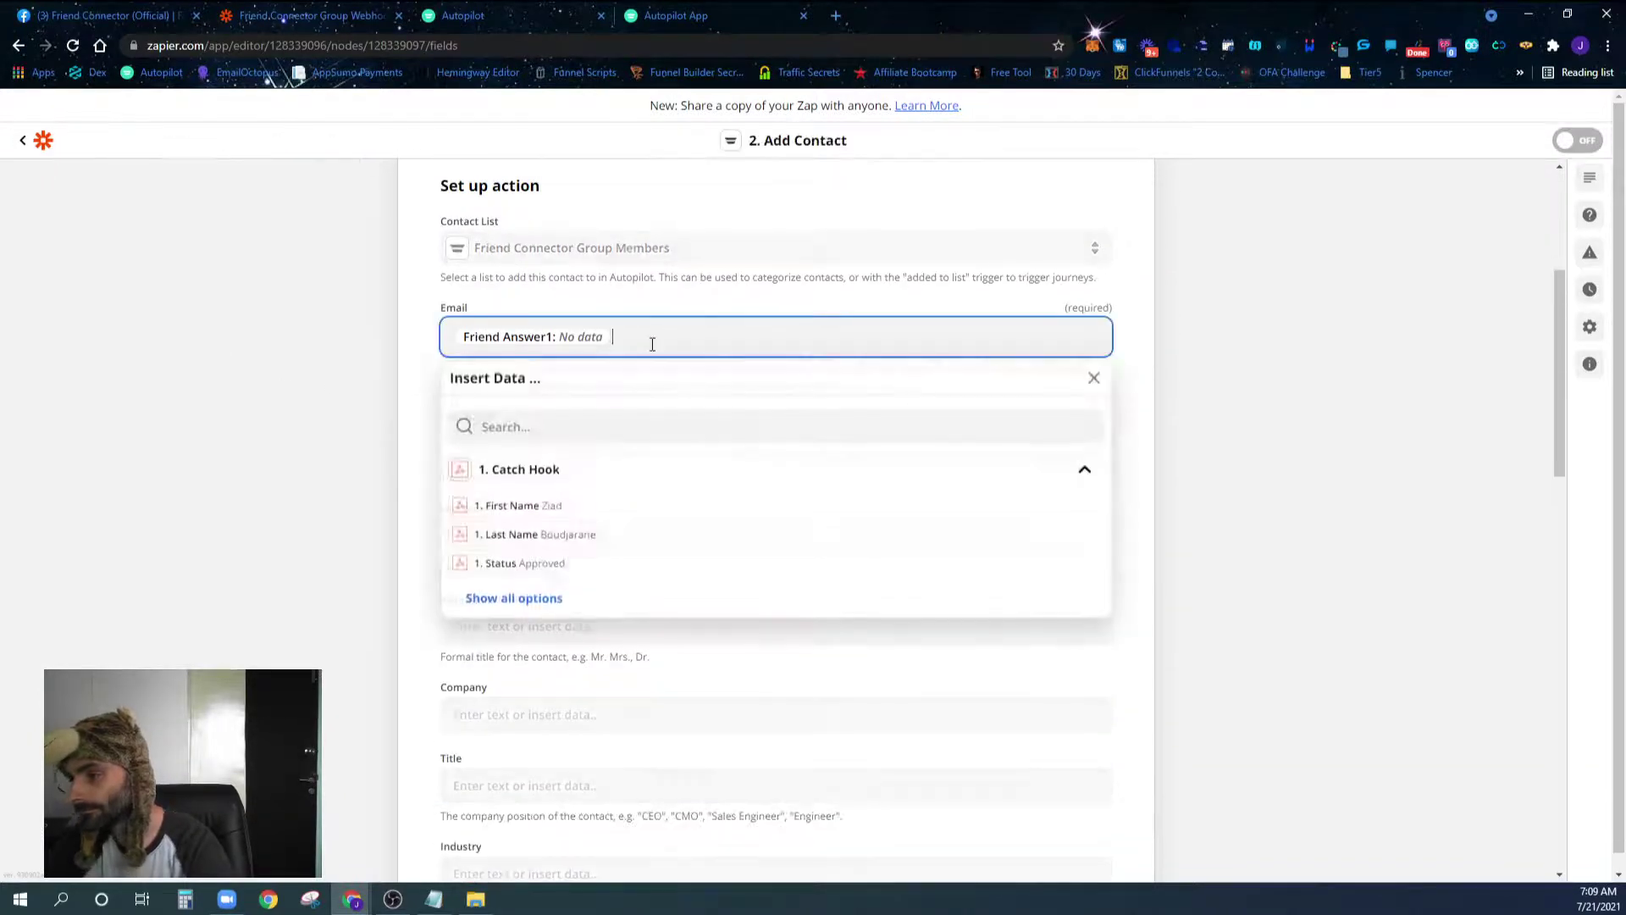
key("BackSpace")
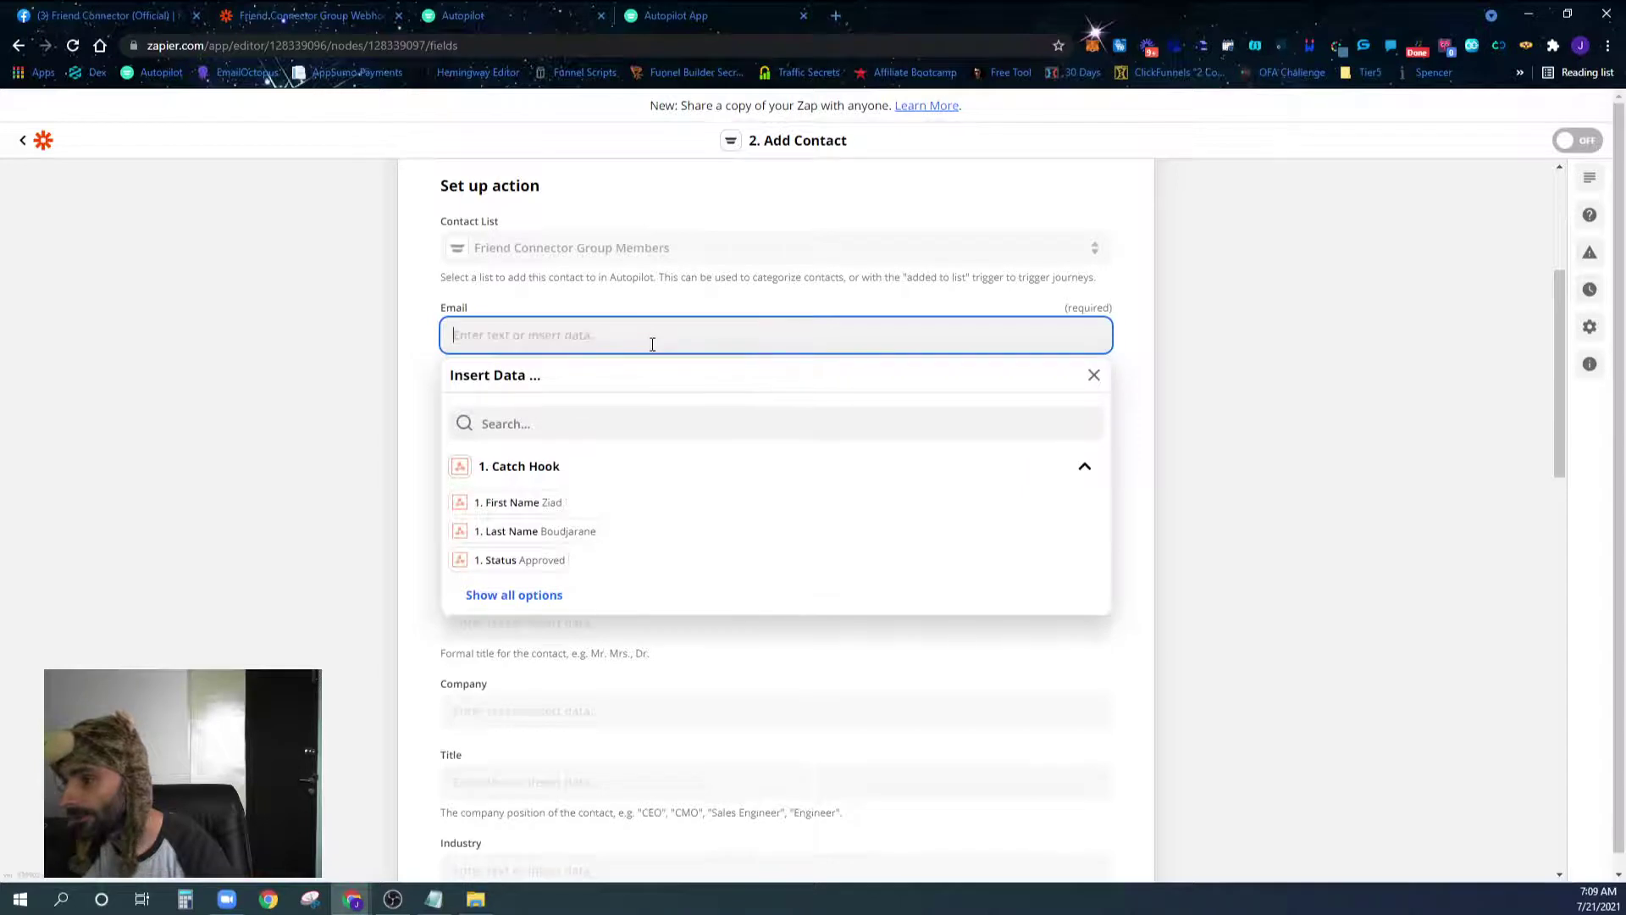
left_click(566, 423)
left_click(512, 595)
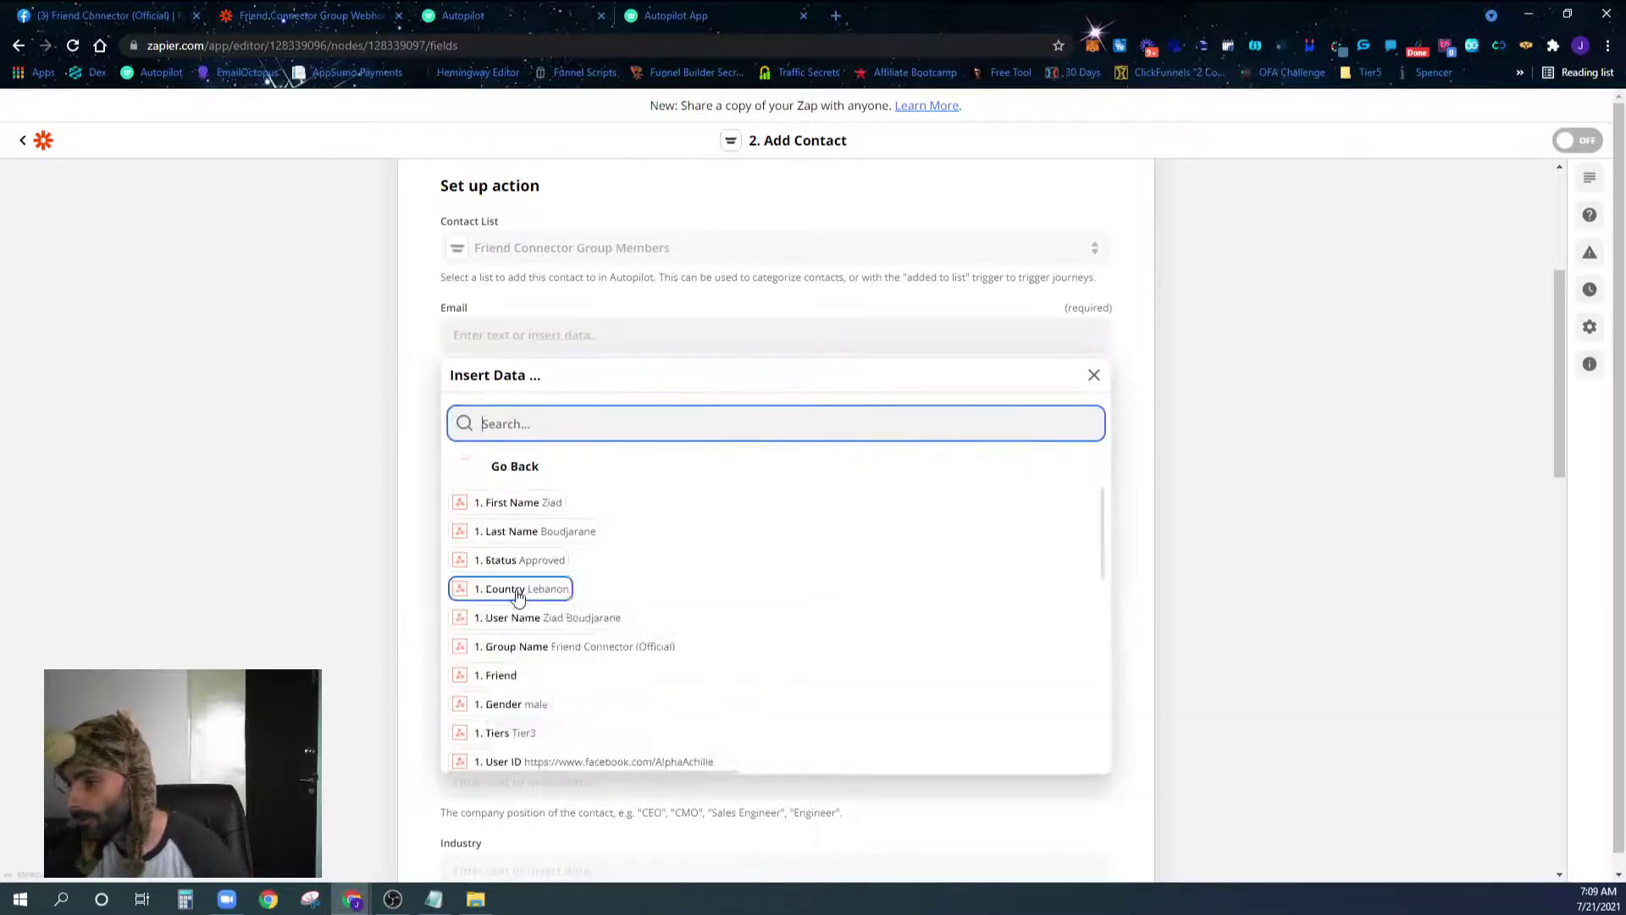
scroll(589, 543, "down", 3)
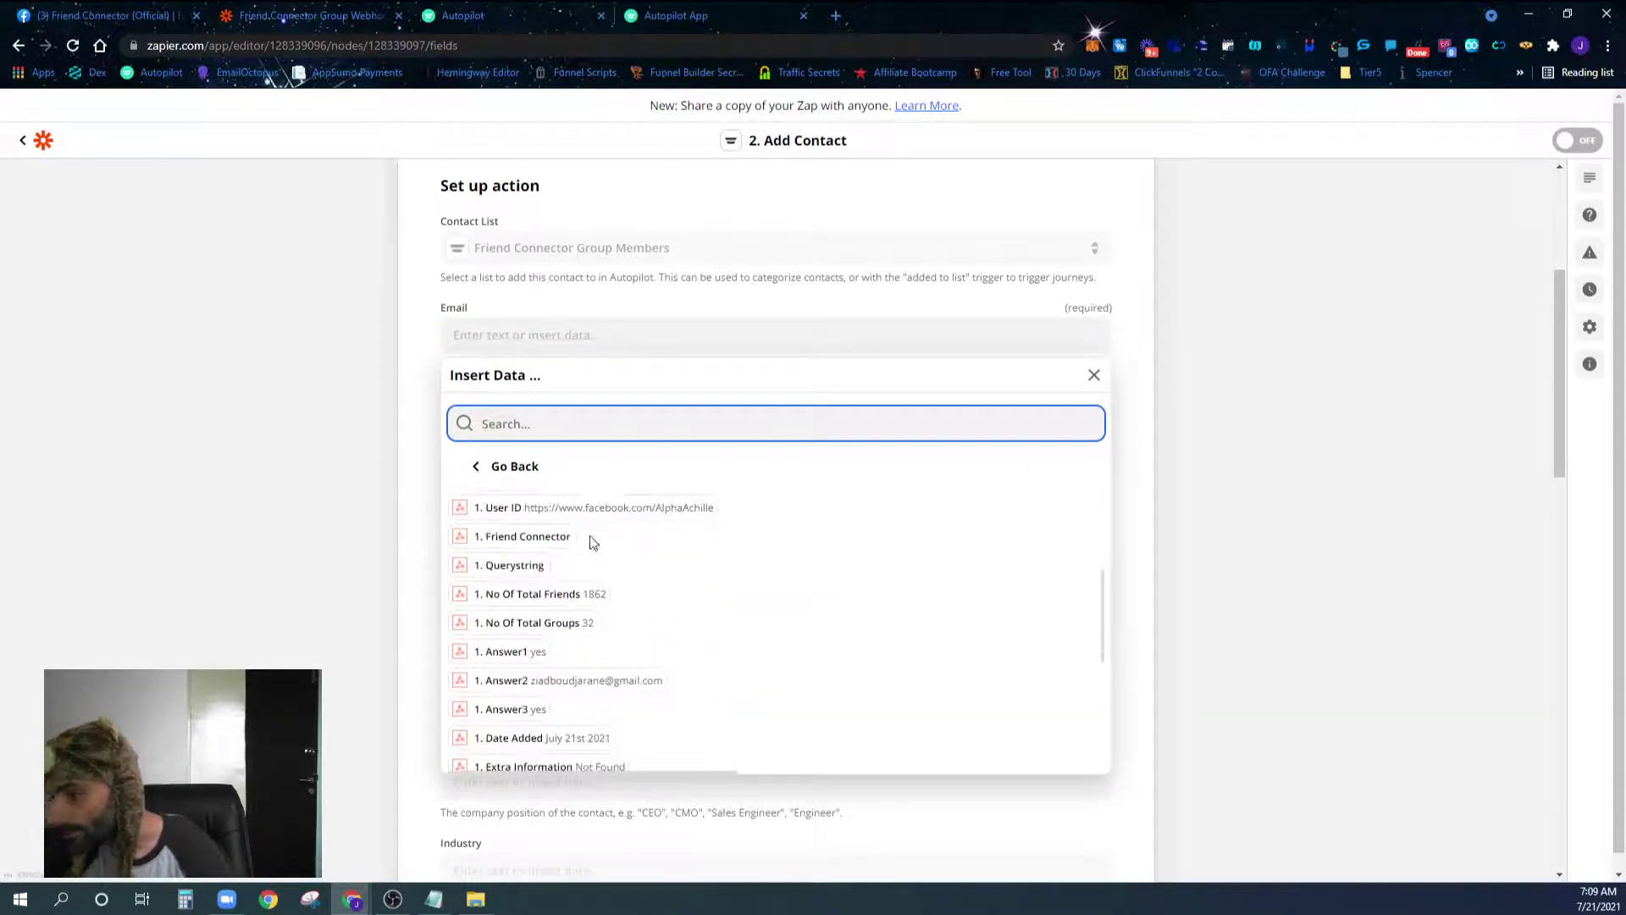
type("q2")
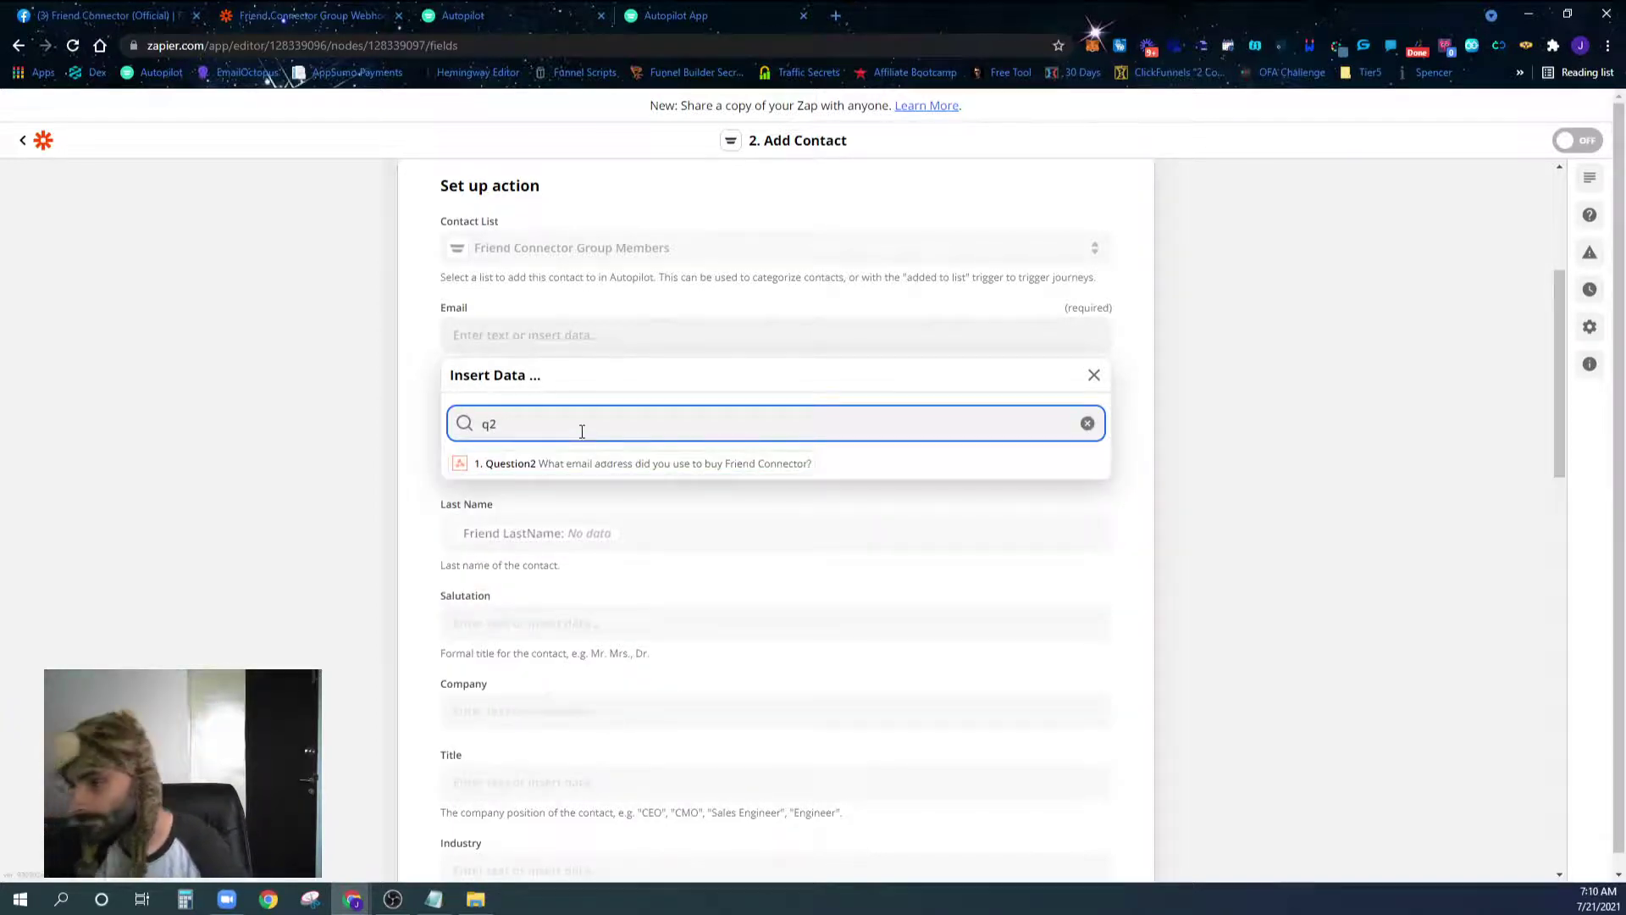
key("BackSpace")
key("BackSpace")
type("a")
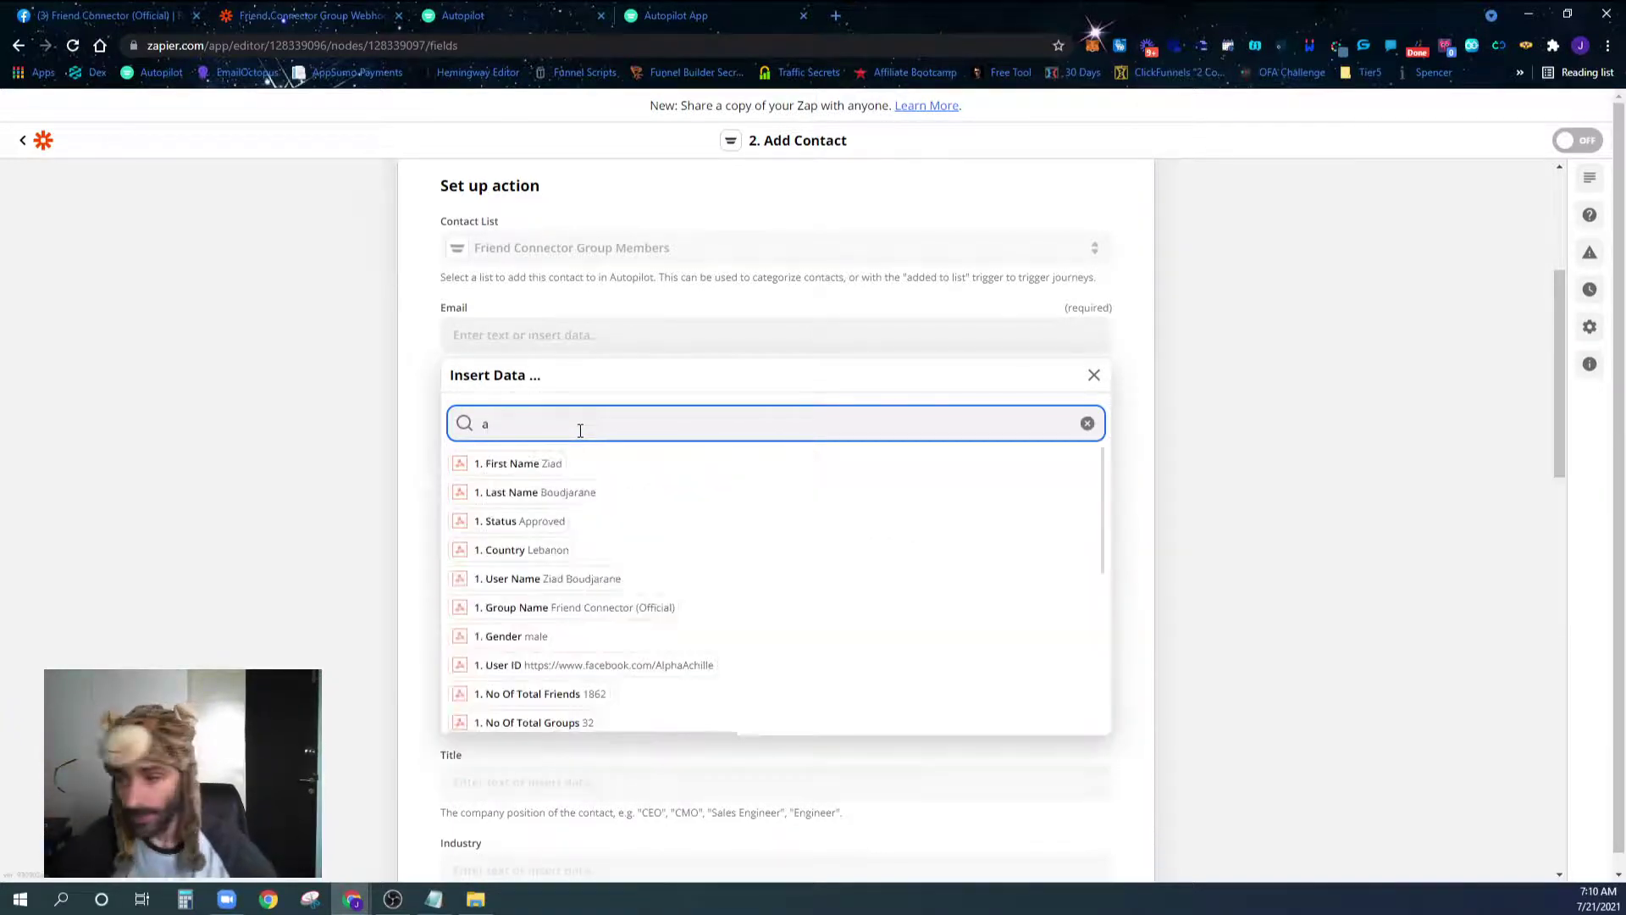
type("2")
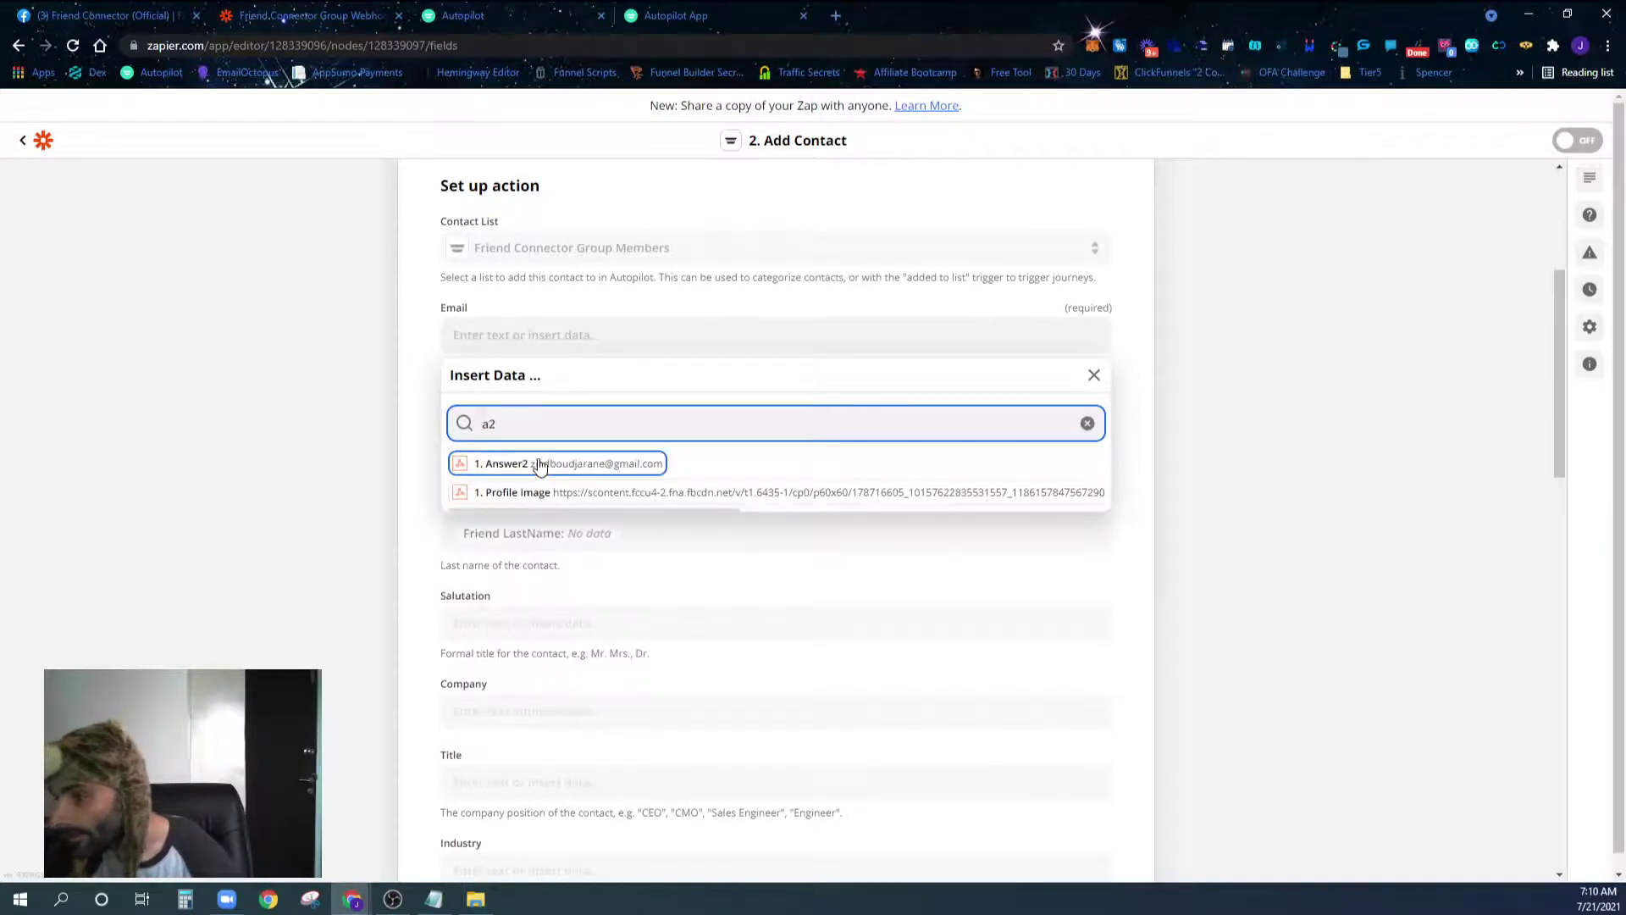
left_click(539, 465)
left_click(242, 531)
Step: Remap First Name and Last Name to the Catch Hook's First Name and Last Name fields
left_click(631, 440)
key("BackSpace")
left_click(406, 515)
left_click(627, 534)
key("BackSpace")
left_click(526, 443)
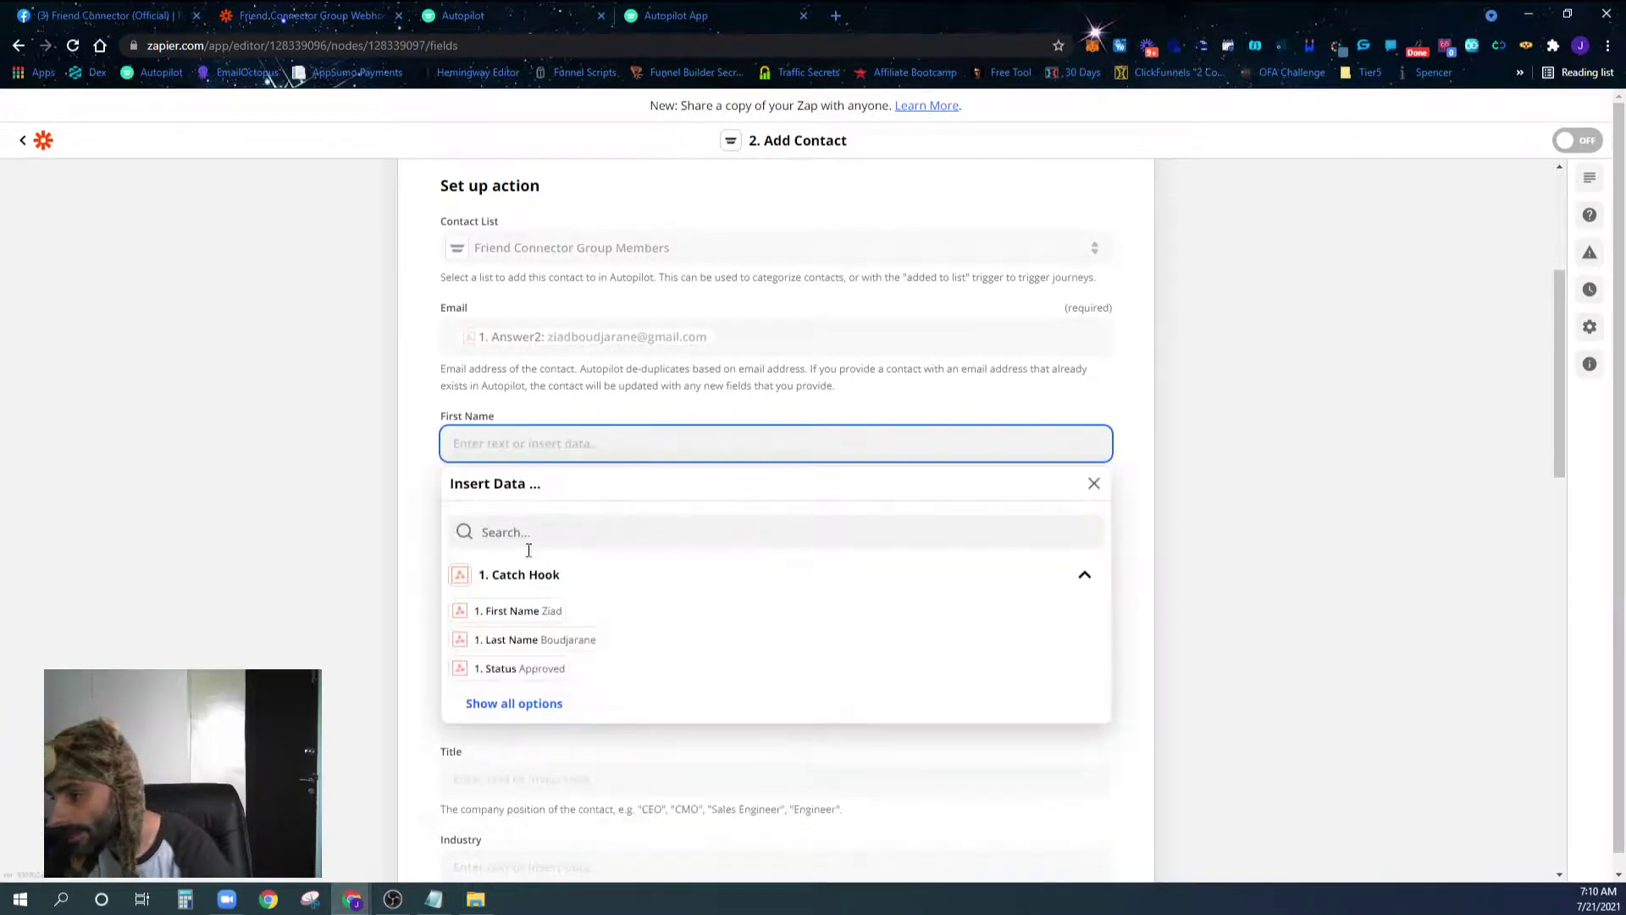
left_click(522, 611)
left_click(463, 534)
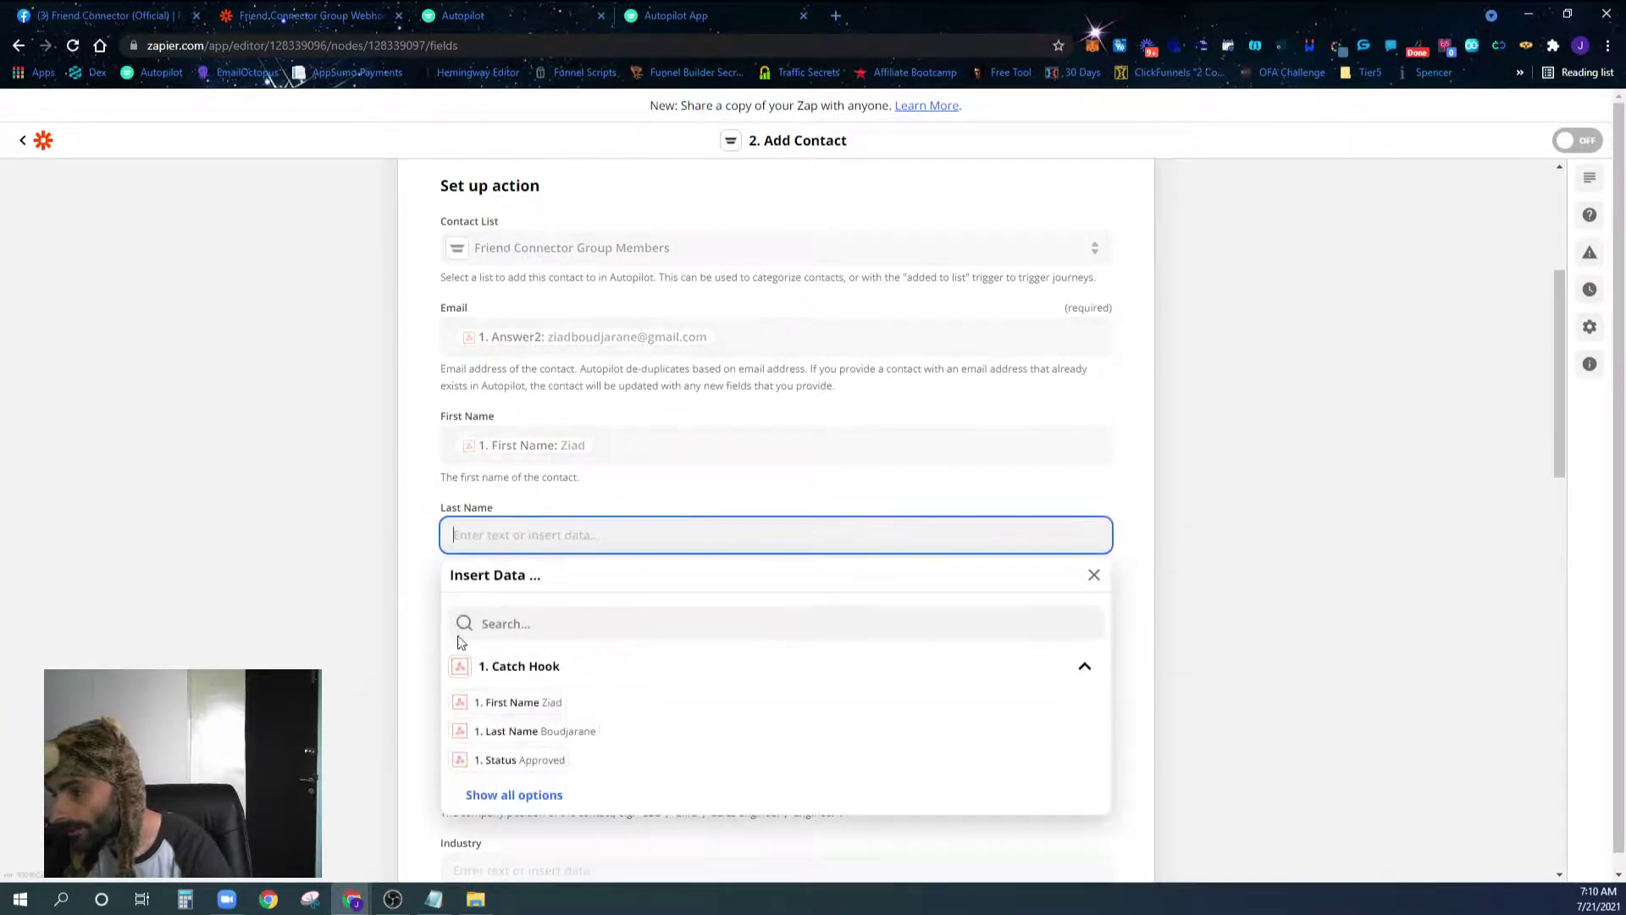
left_click(493, 730)
left_click(348, 668)
Step: Set Lead Source to the text 'Friend Connector Group'
scroll(623, 508, "up", 1)
scroll(612, 475, "up", 2)
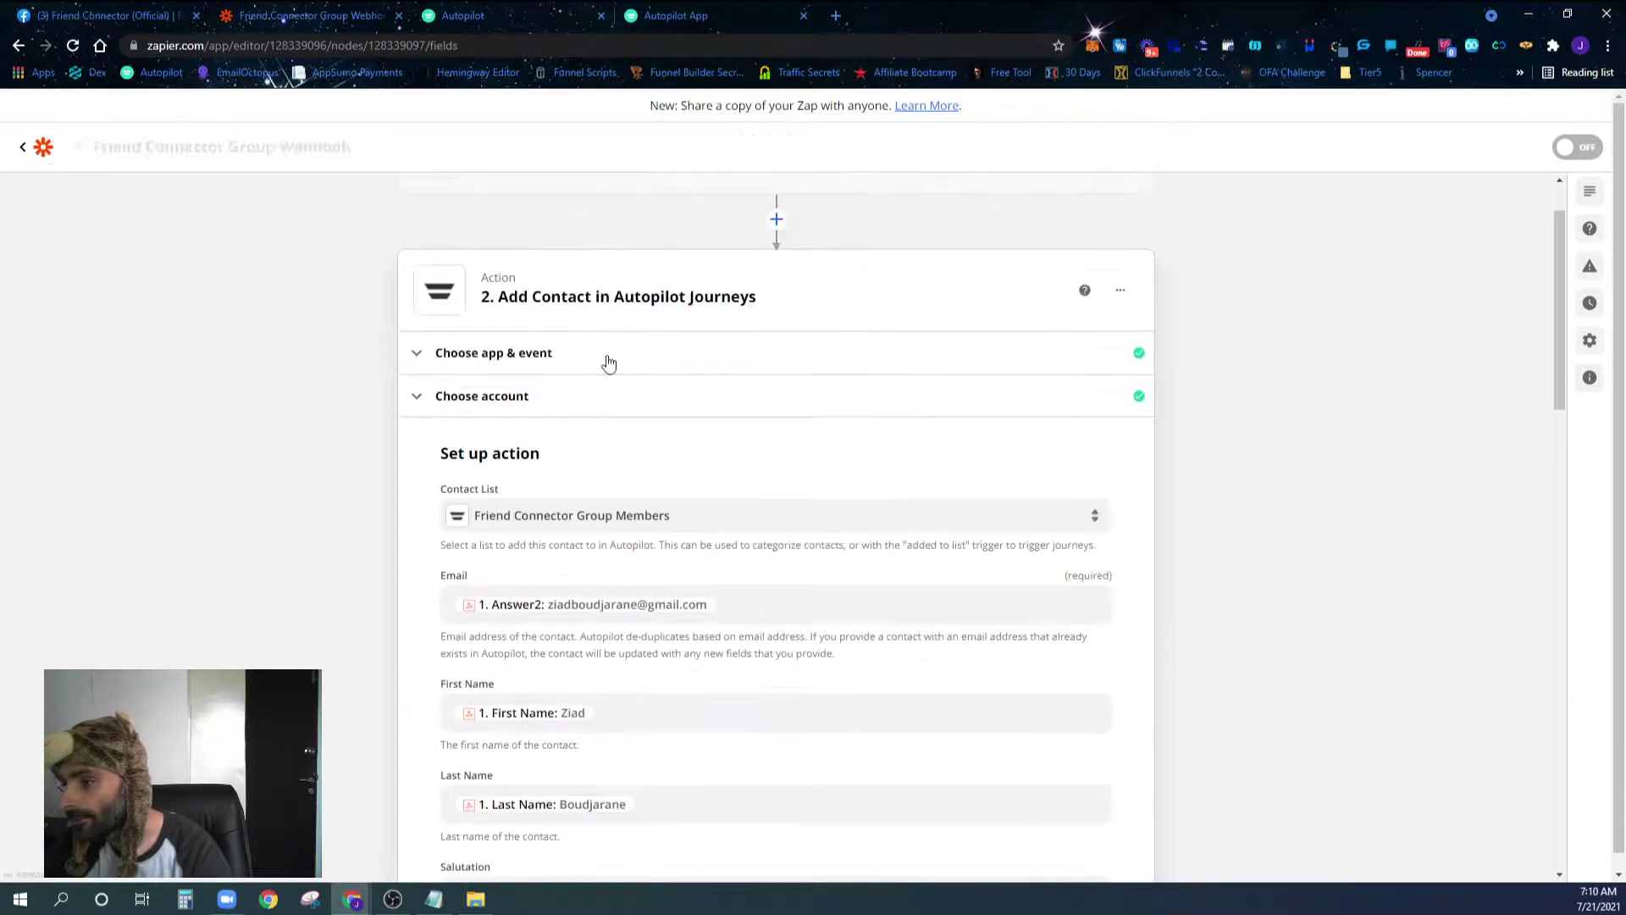
scroll(658, 435, "down", 3)
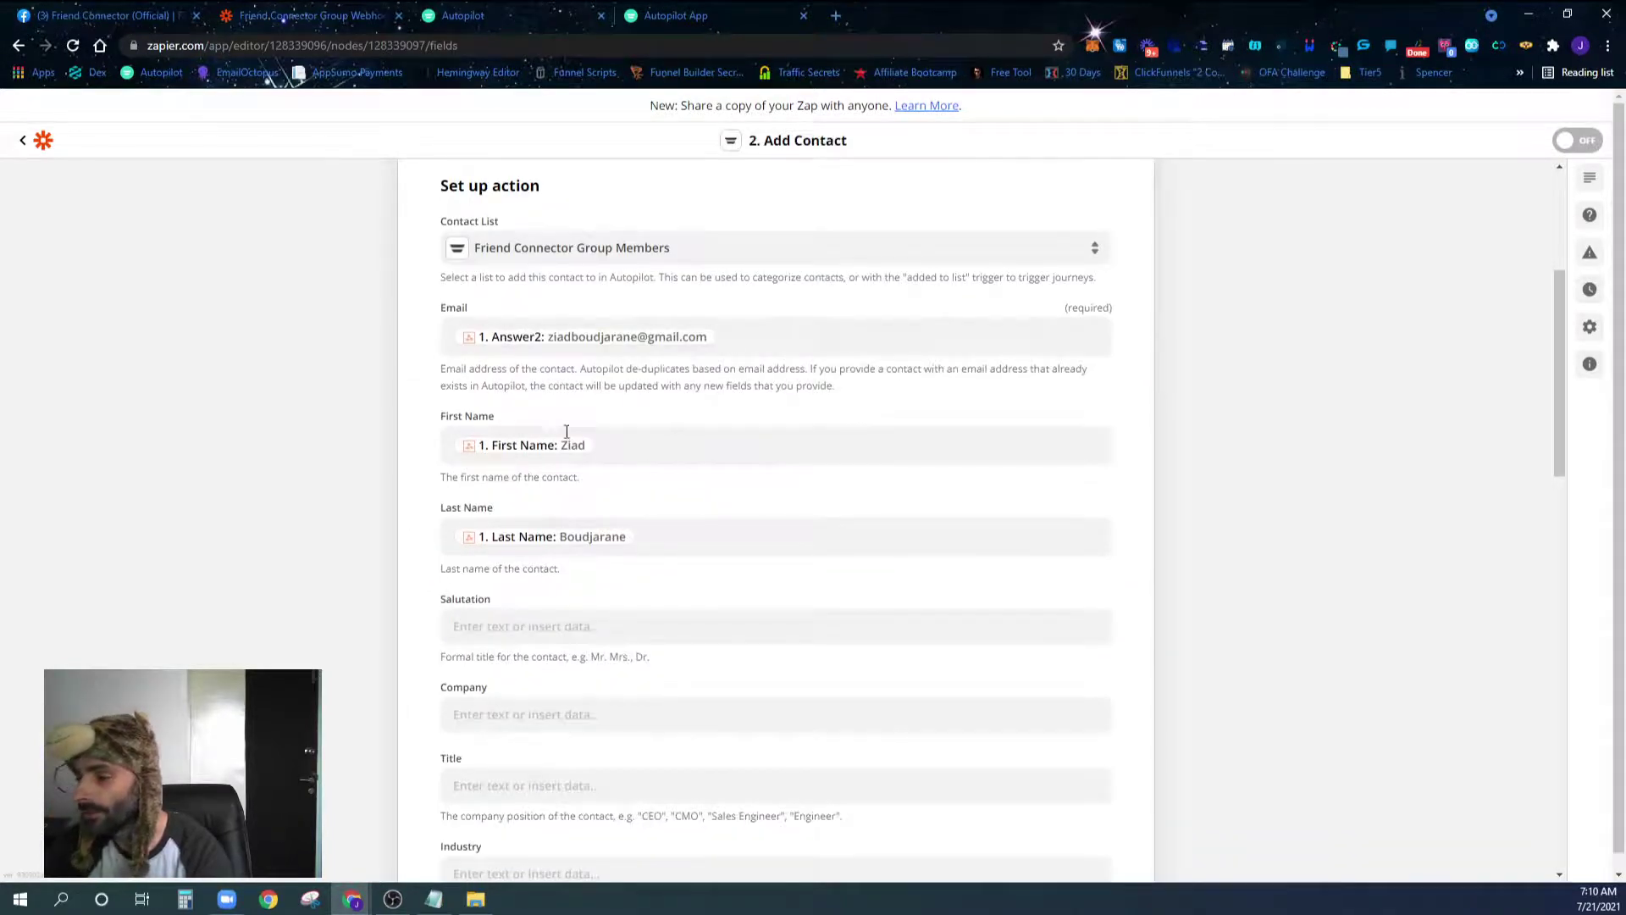
scroll(903, 657, "down", 10)
scroll(624, 638, "up", 2)
scroll(576, 491, "up", 5)
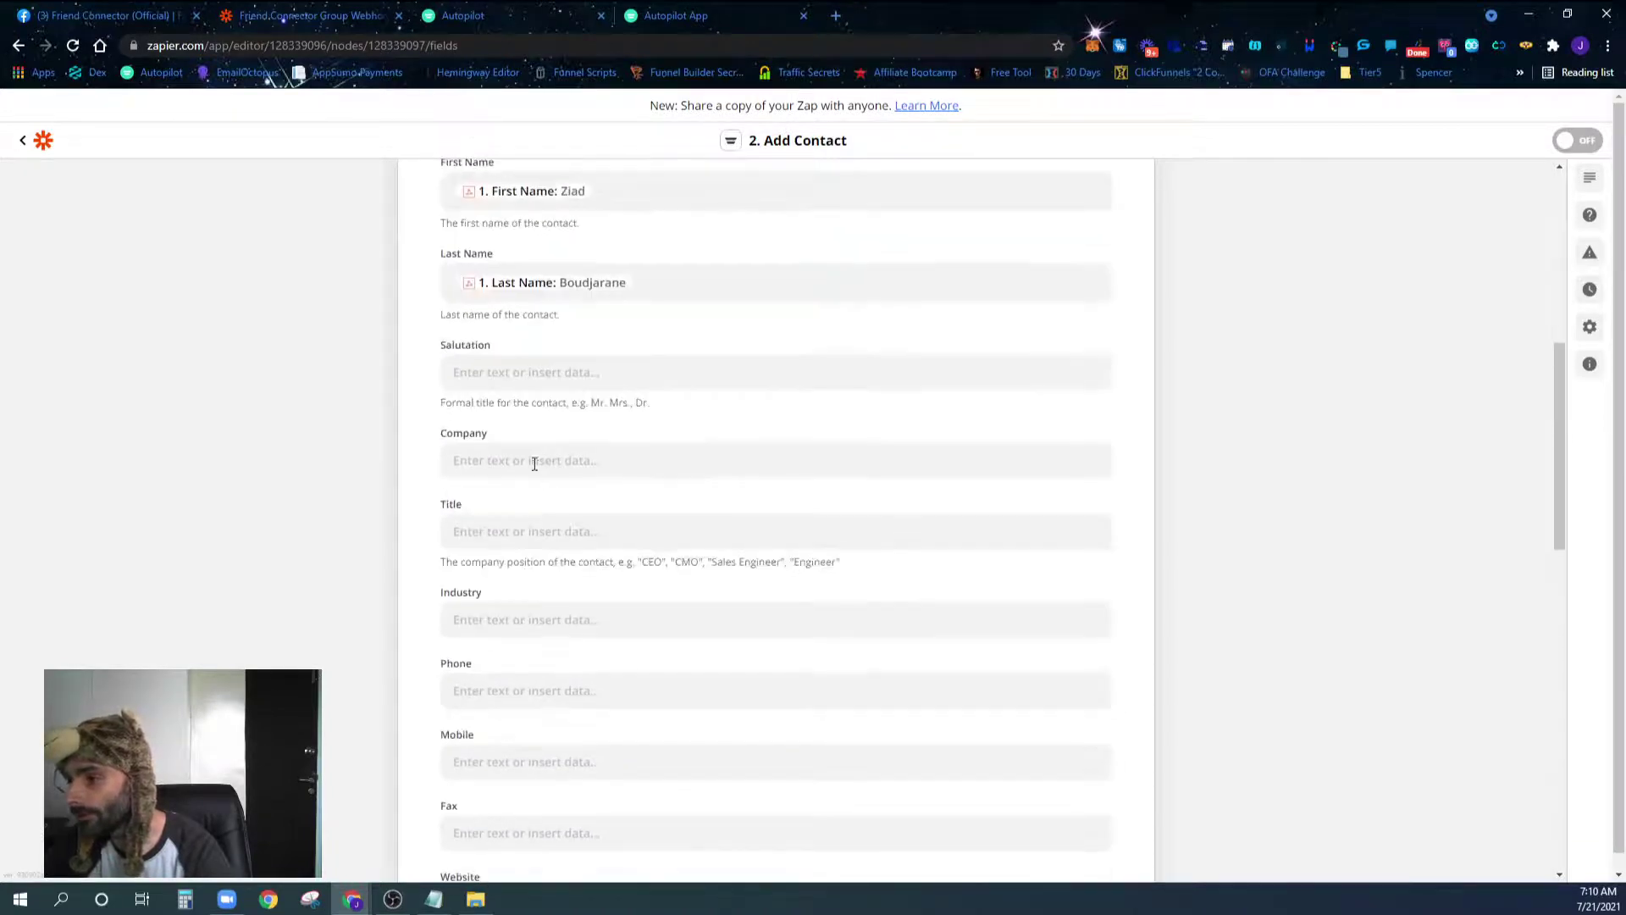
scroll(566, 404, "up", 1)
scroll(552, 414, "down", 7)
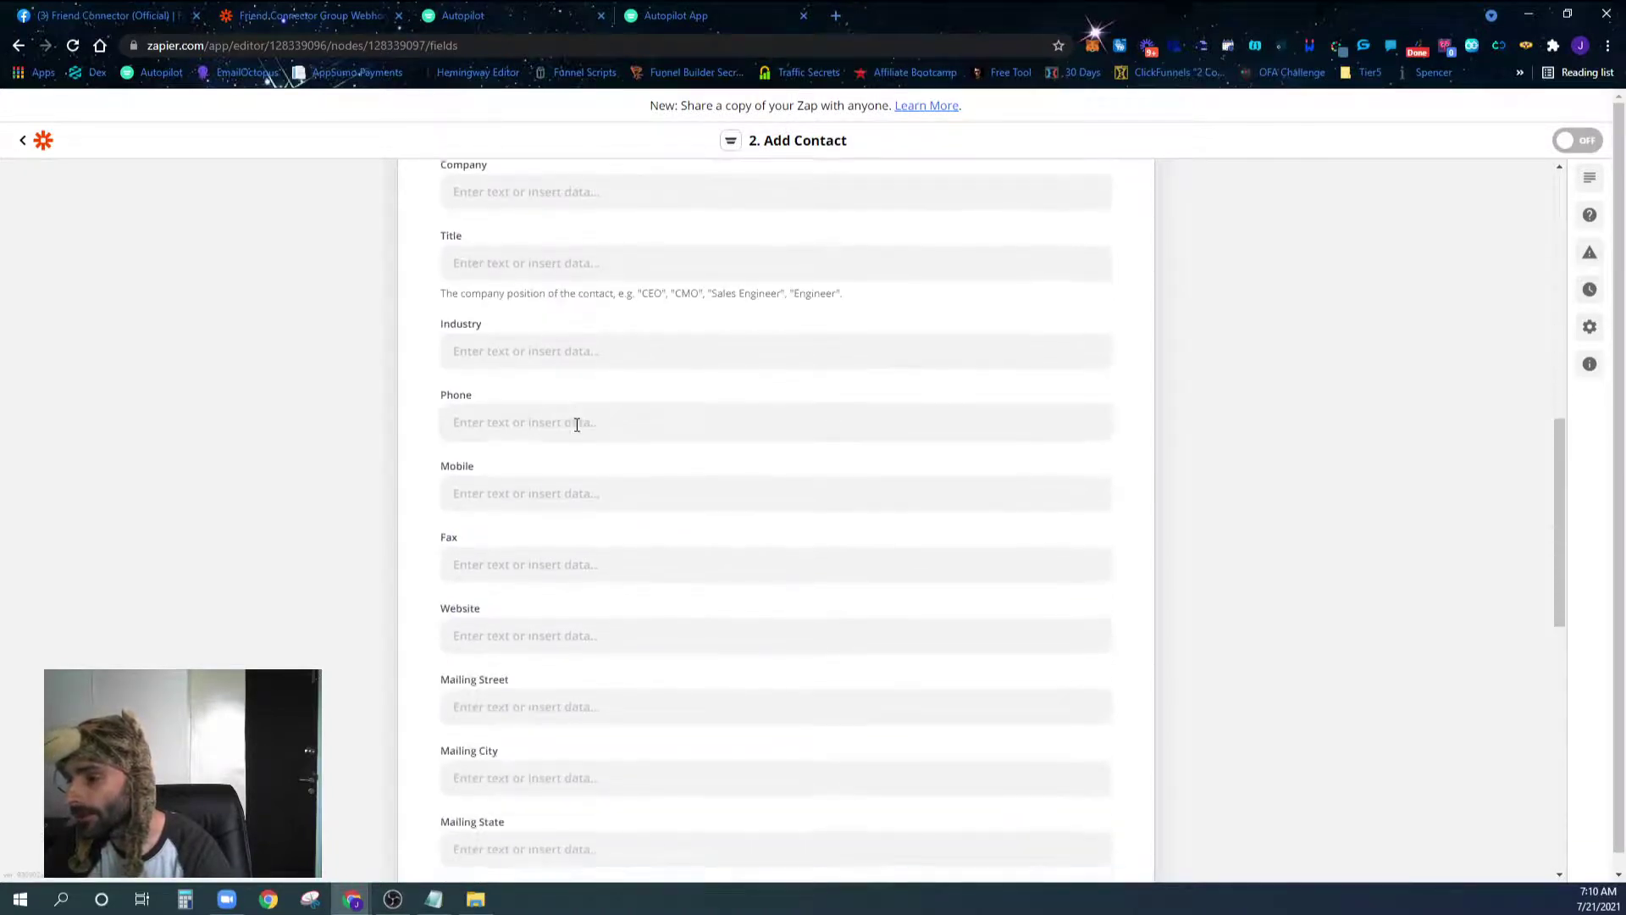
scroll(575, 424, "down", 6)
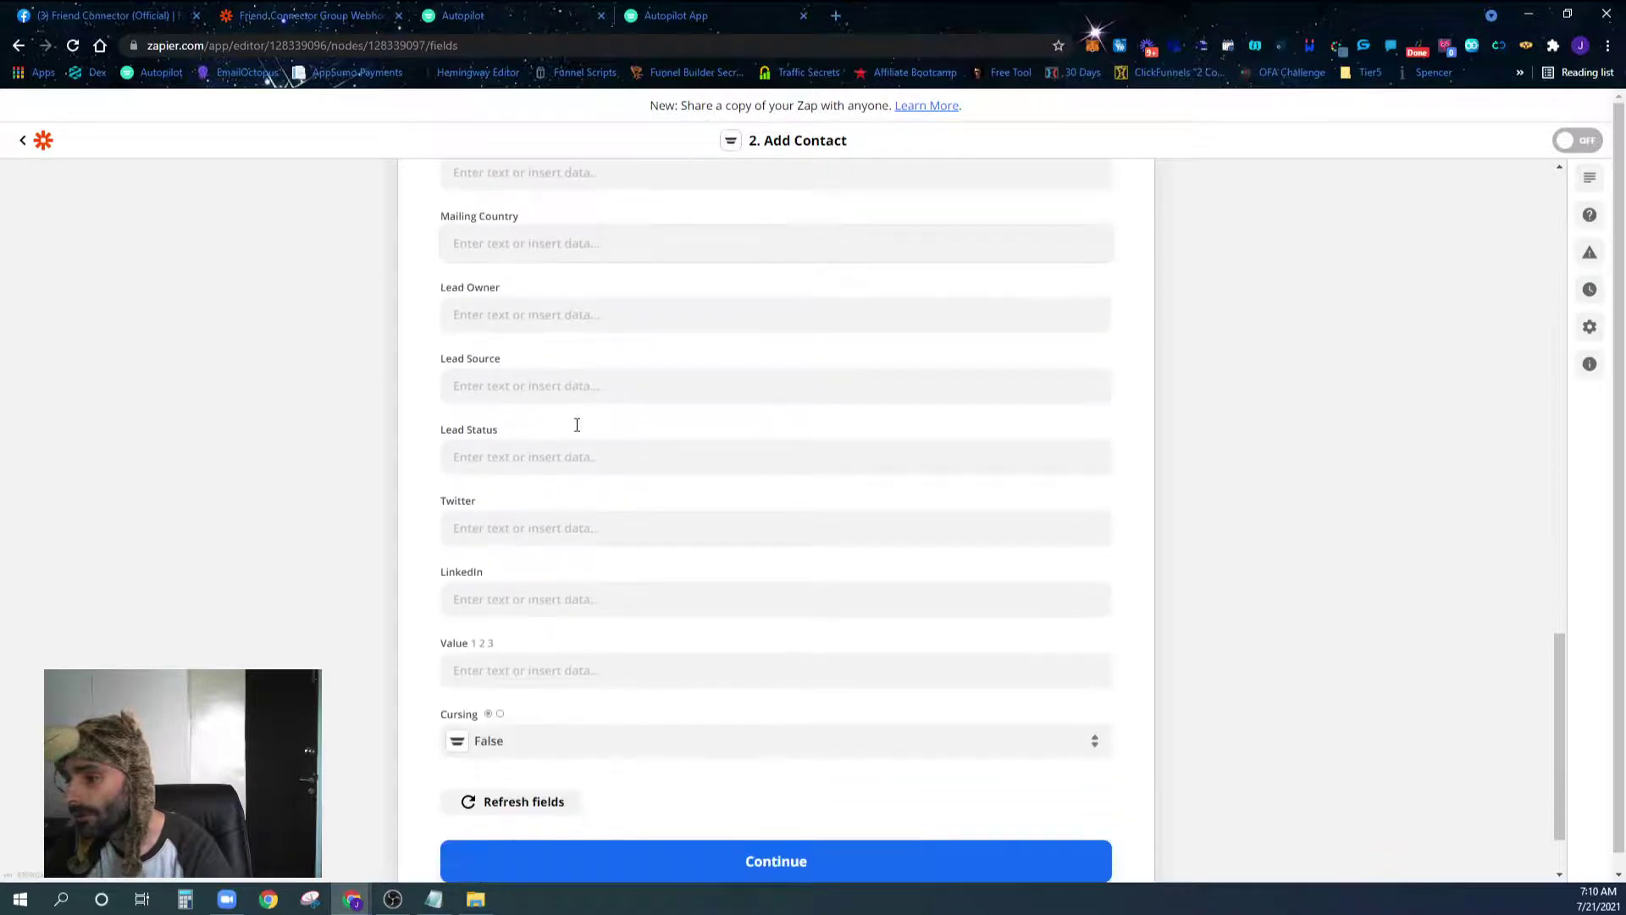
left_click(525, 387)
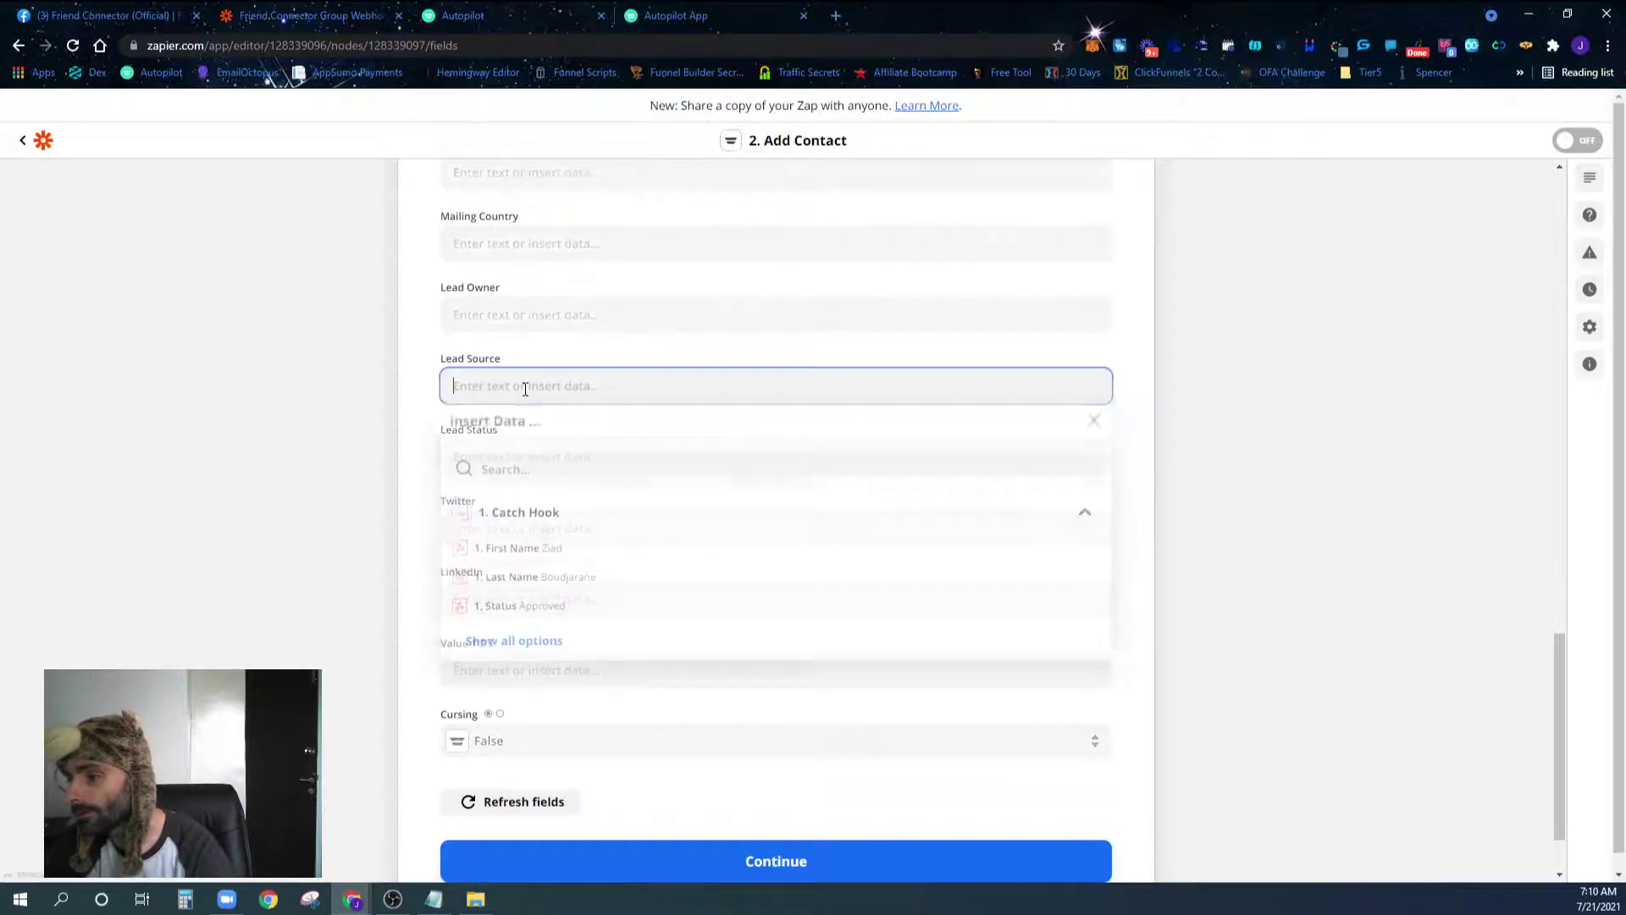
type("Friend Connector Group")
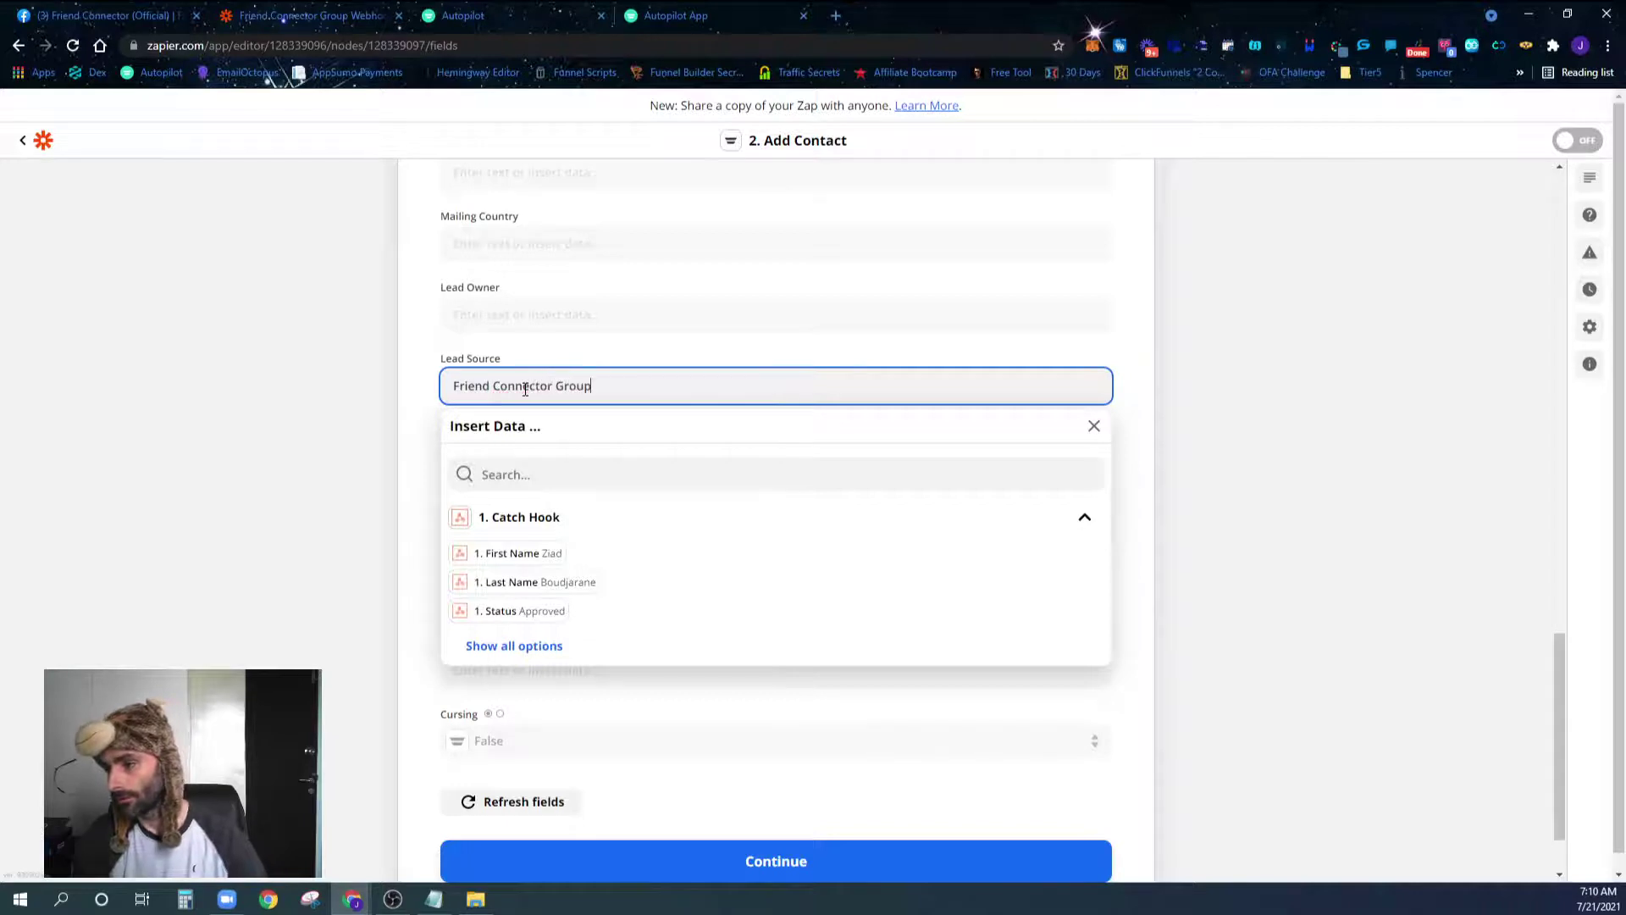
left_click(196, 445)
scroll(403, 398, "down", 2)
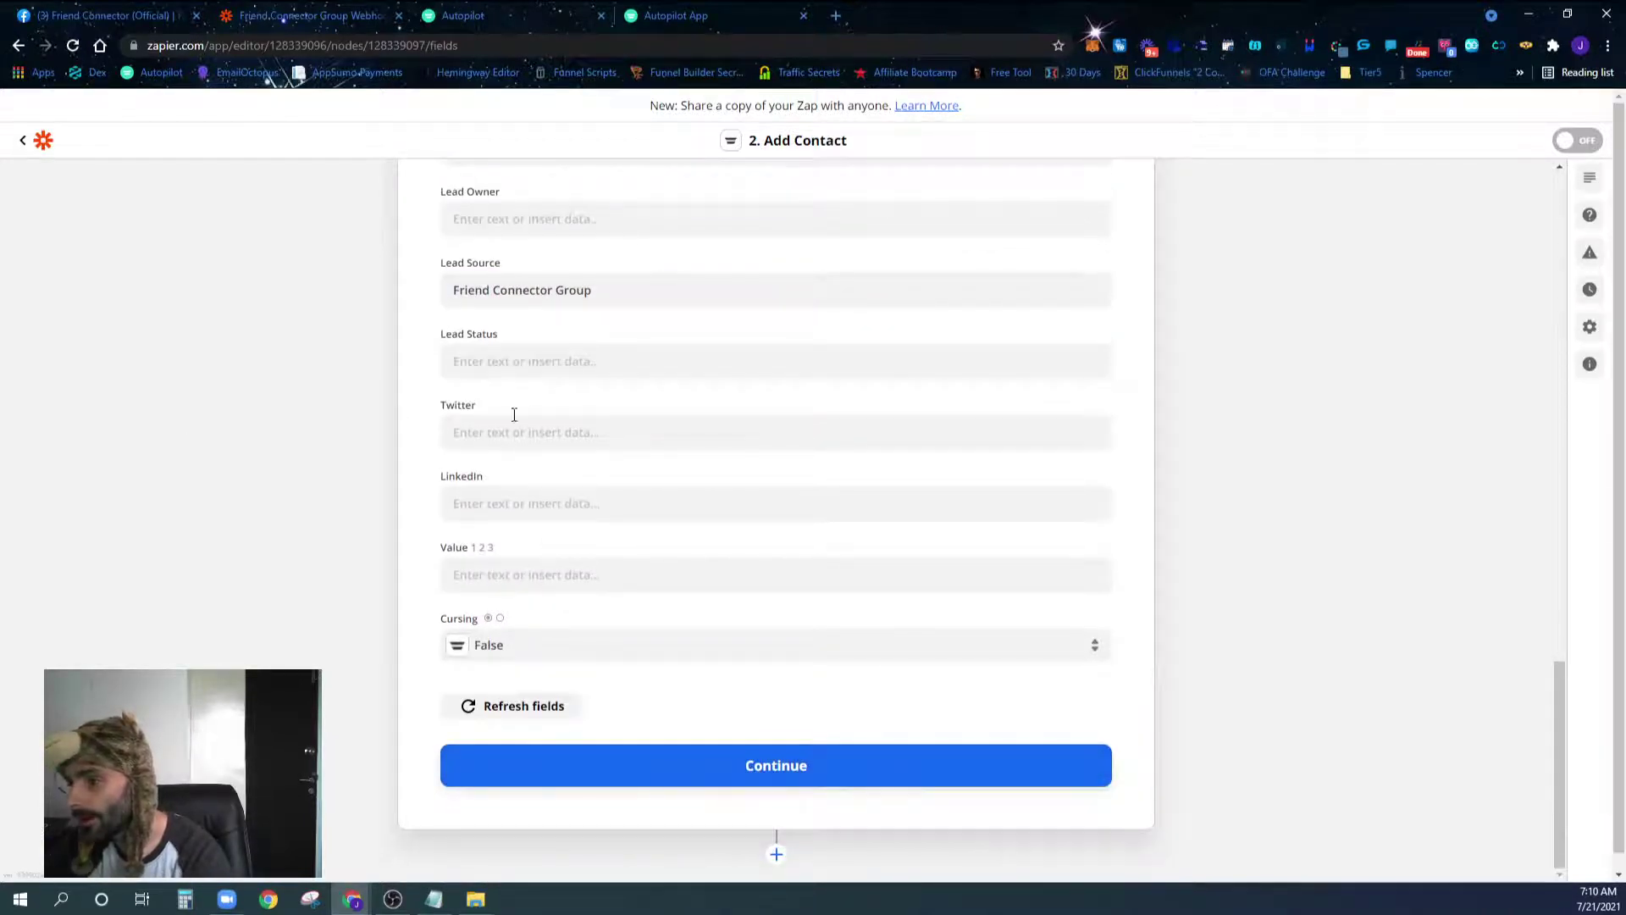
scroll(525, 432, "up", 3)
scroll(584, 461, "up", 1)
scroll(643, 559, "down", 5)
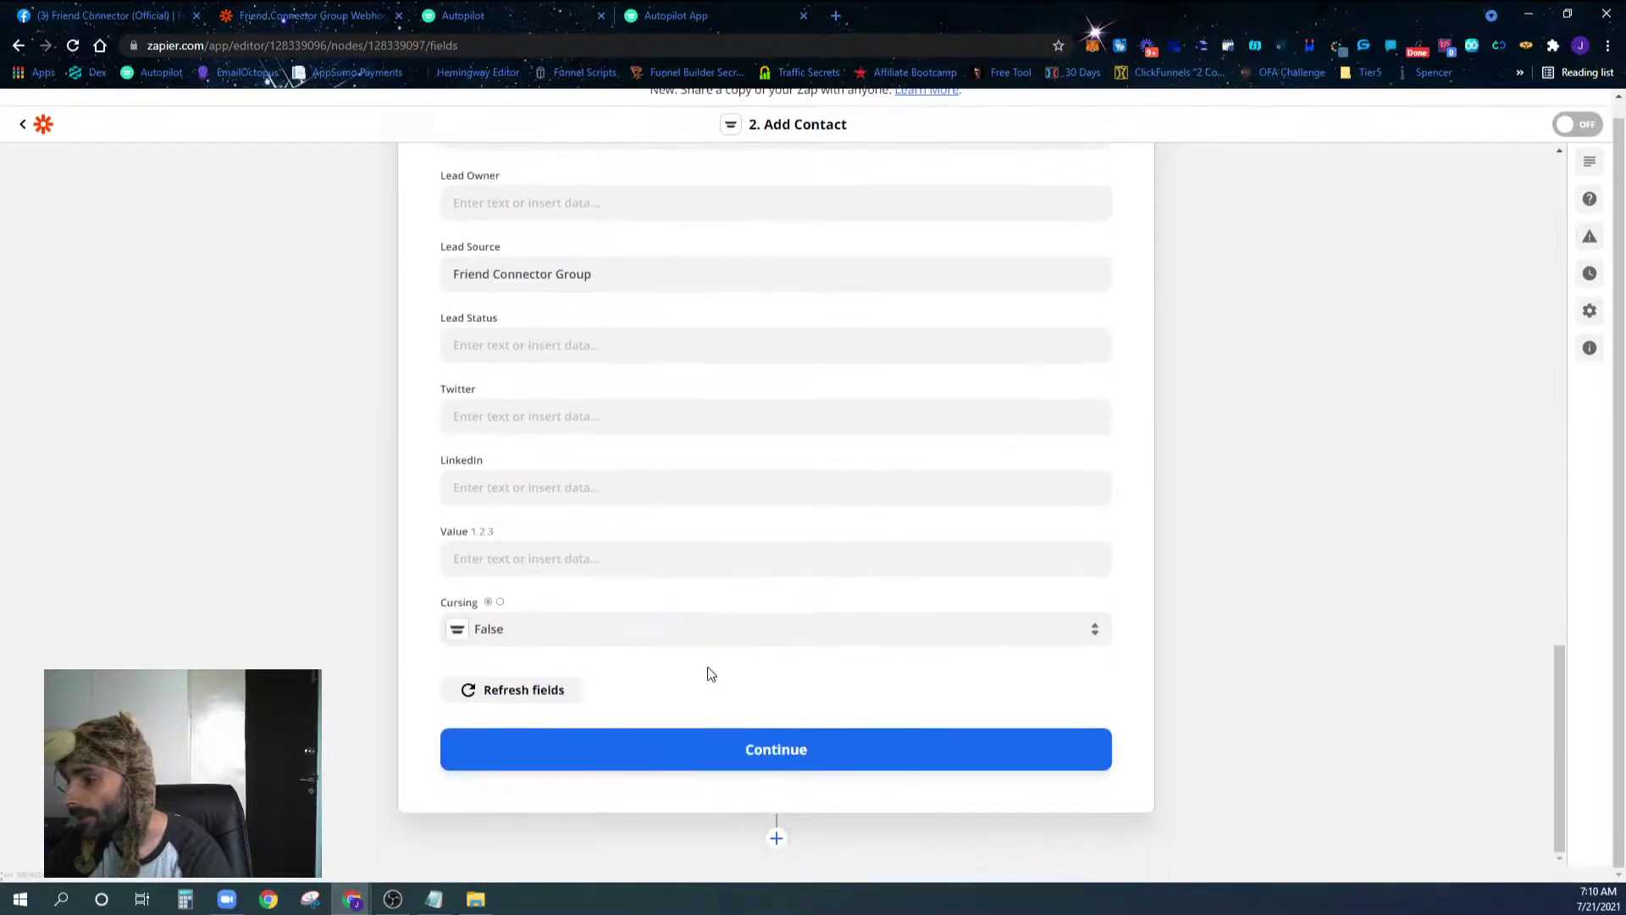
Step: Test sending a contact to Autopilot Journeys, turn the Zap on, and view the Autopilot list
left_click(762, 752)
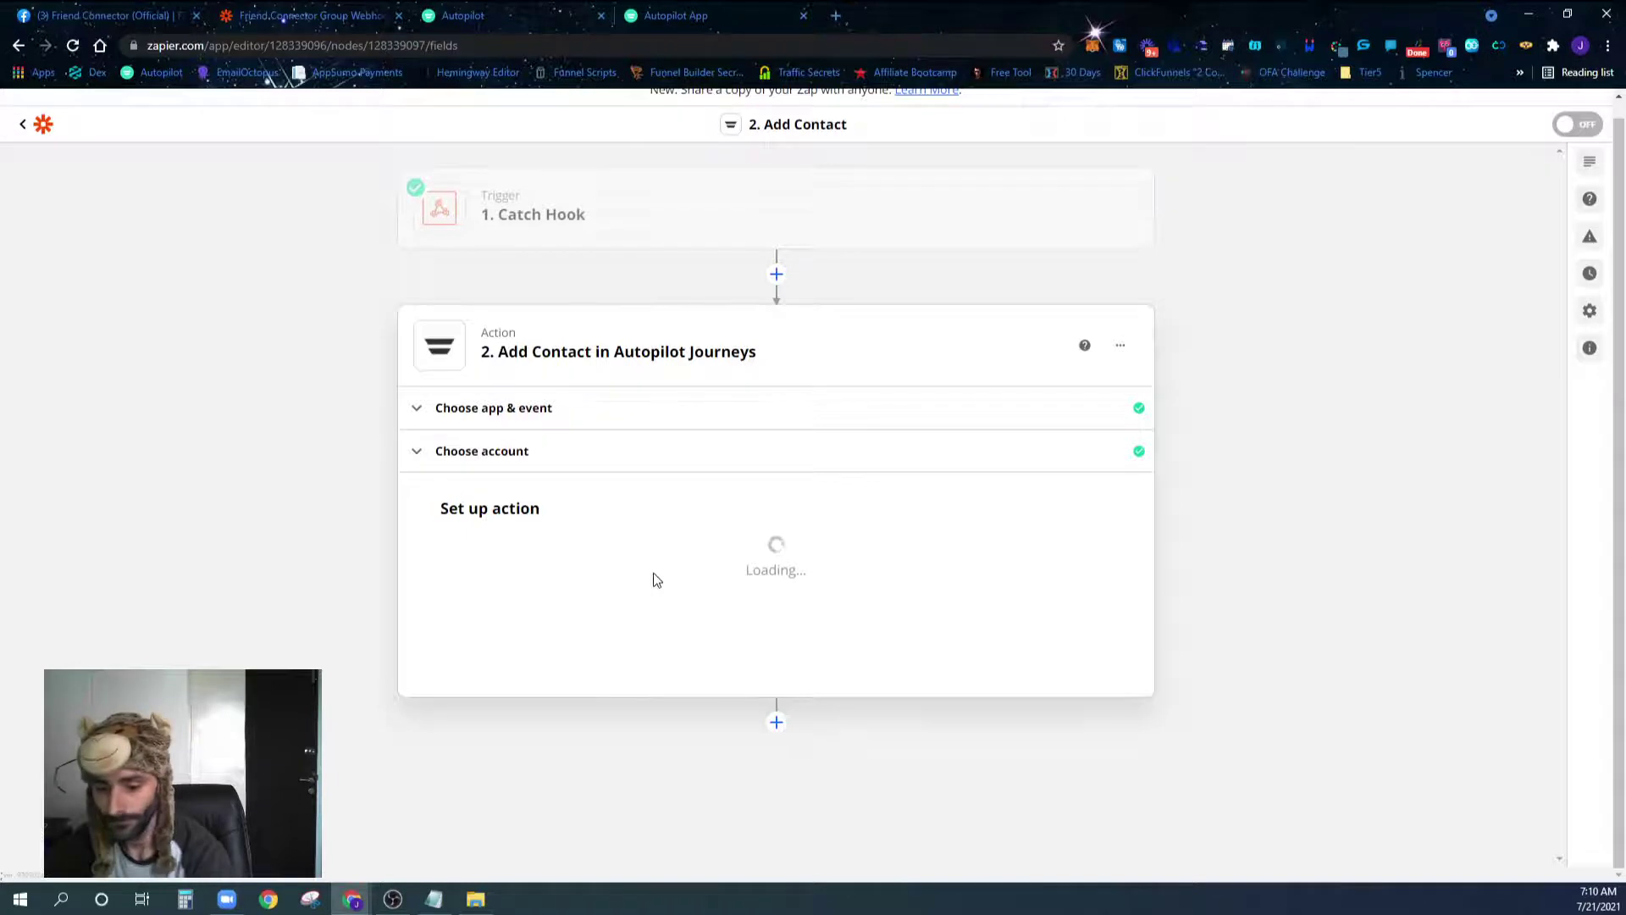
scroll(637, 652, "down", 5)
scroll(637, 652, "down", 4)
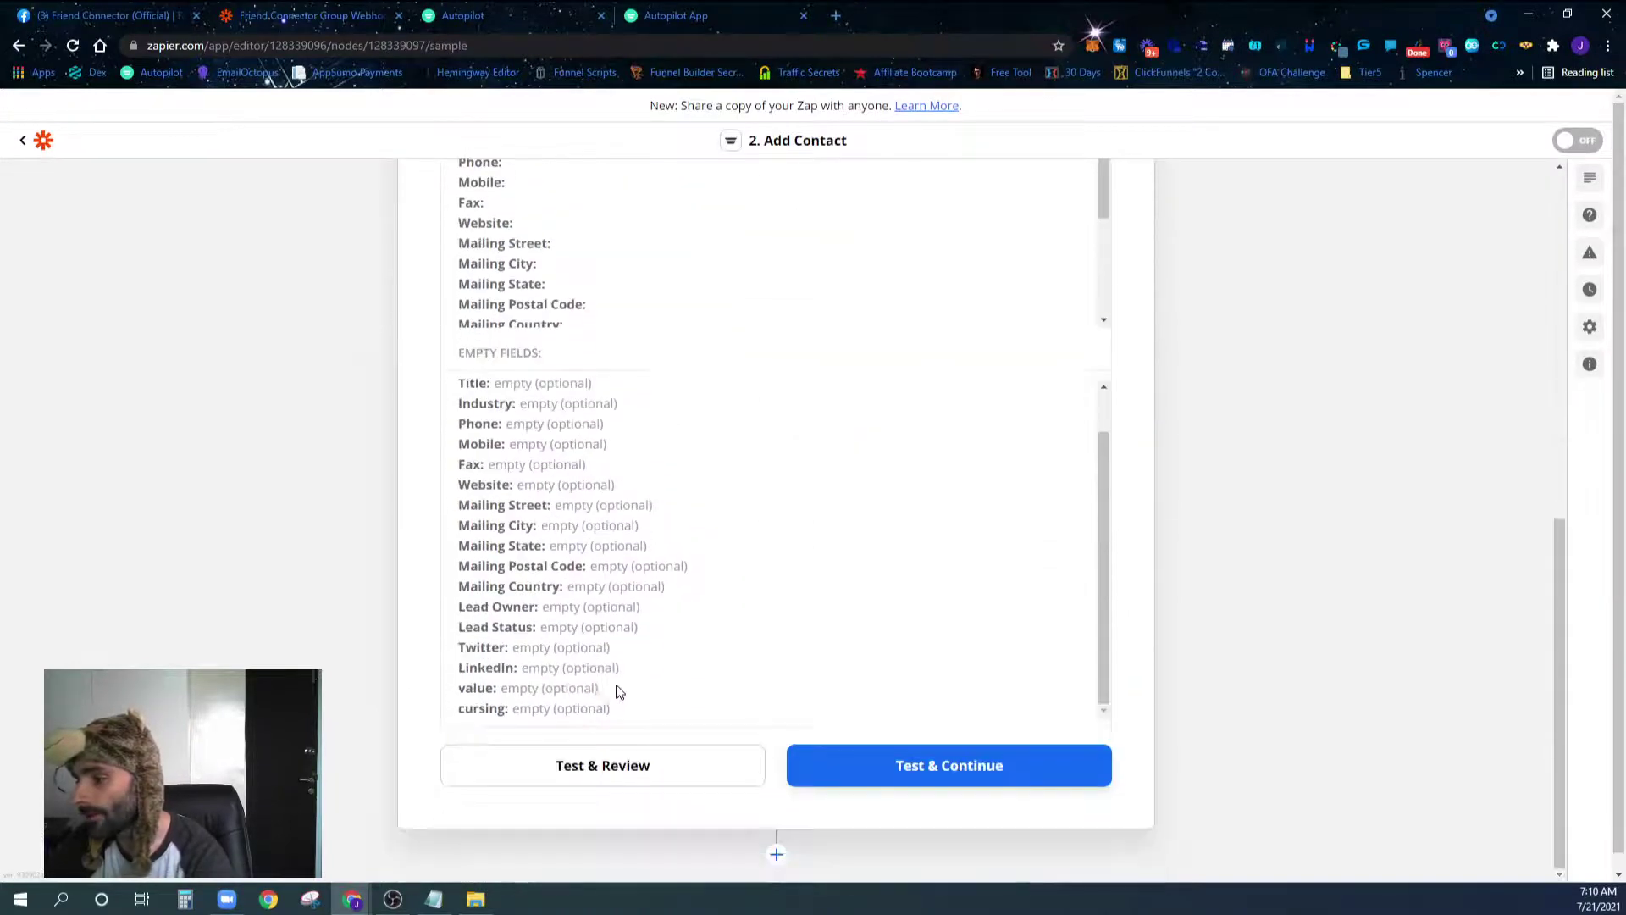
left_click(617, 765)
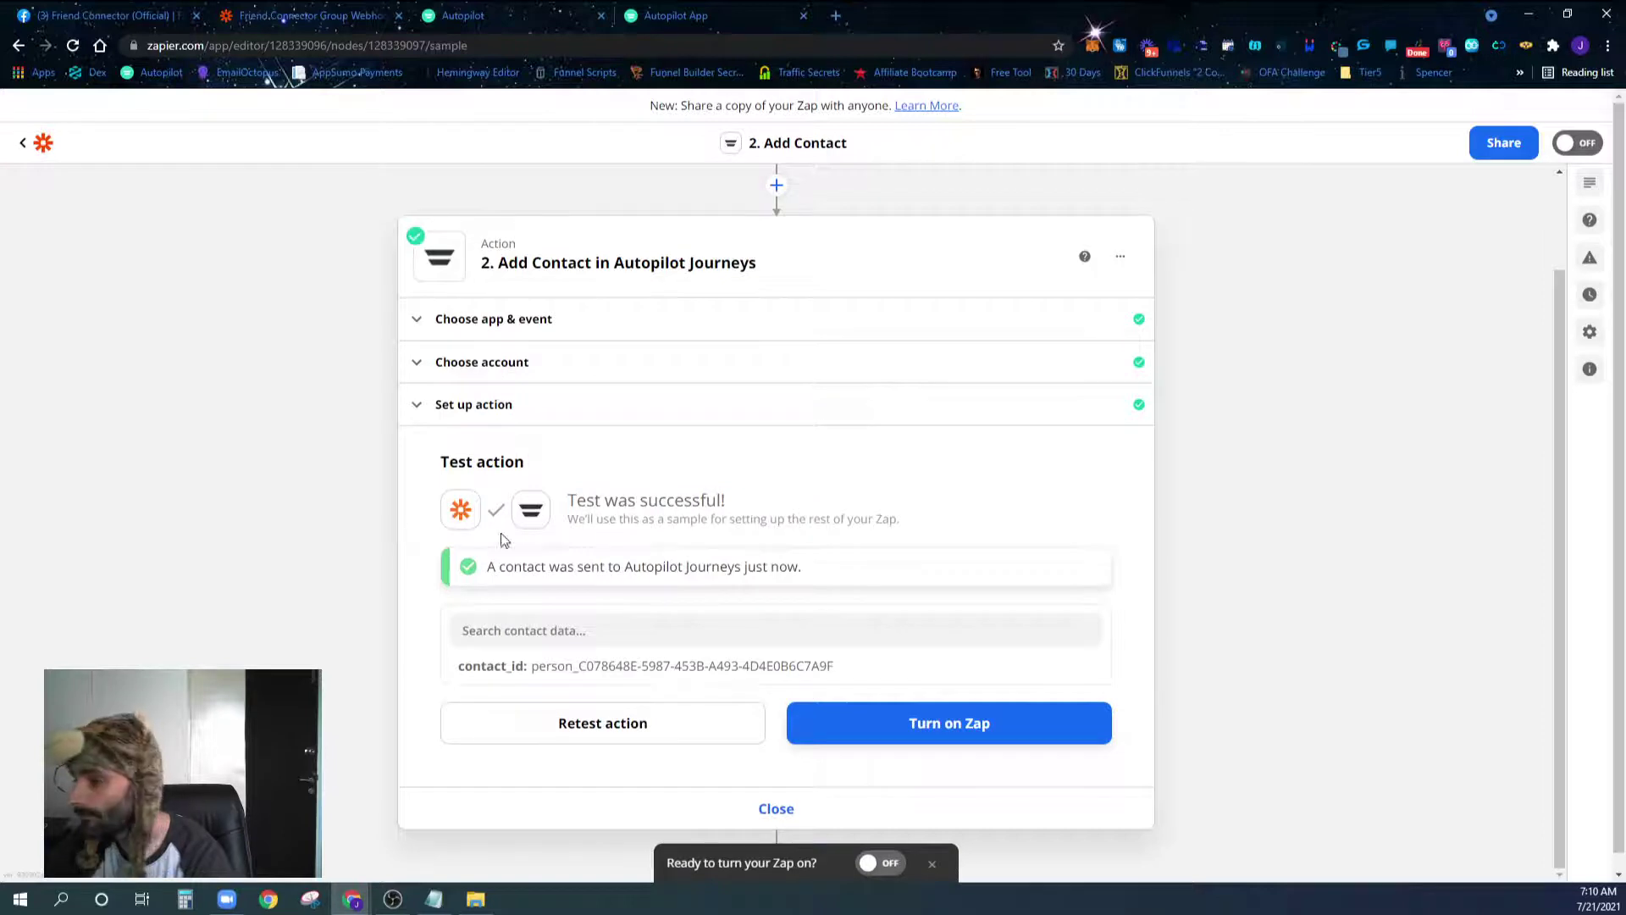
left_click(881, 862)
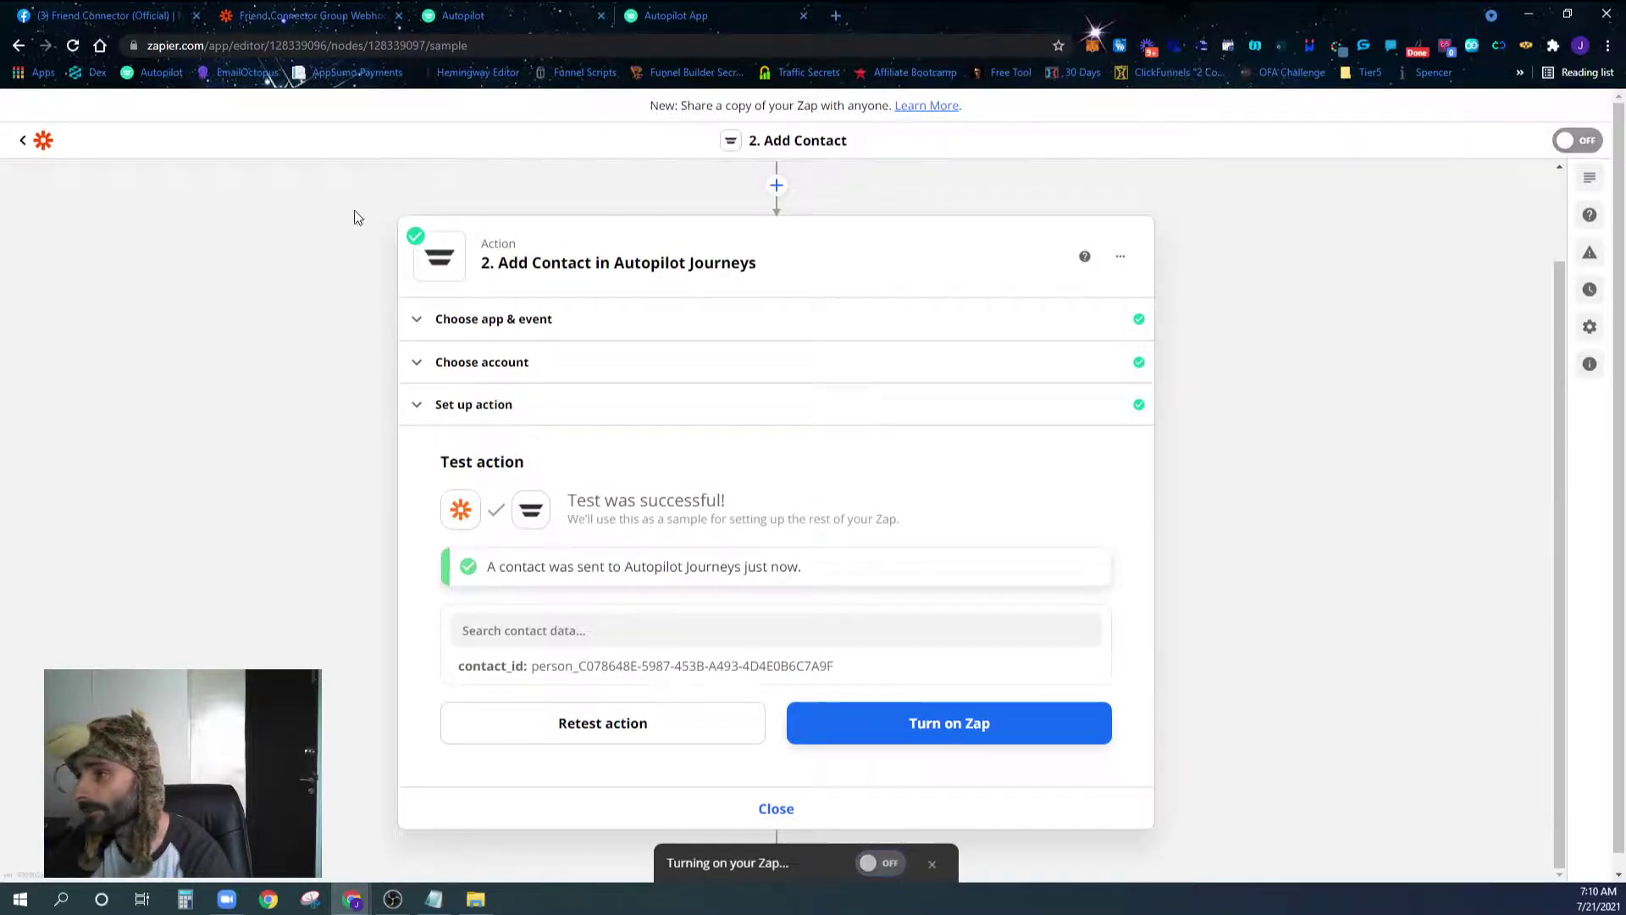
left_click(500, 14)
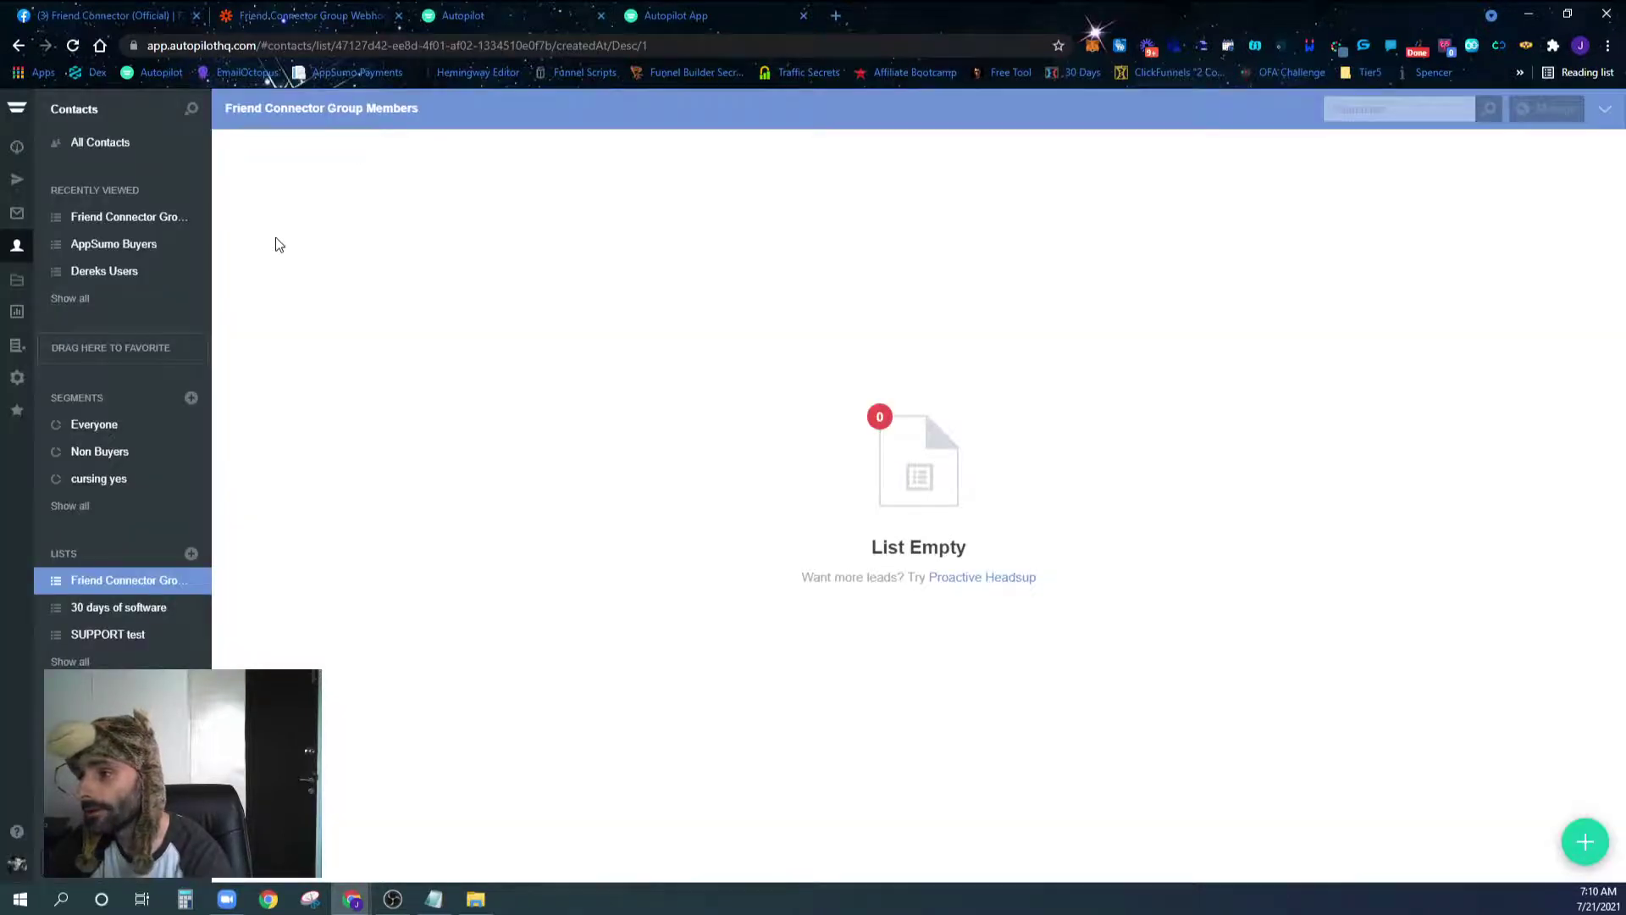
Step: Reload the empty contact list, open the Friend Connector Group Members journey, then return to Facebook
left_click(74, 46)
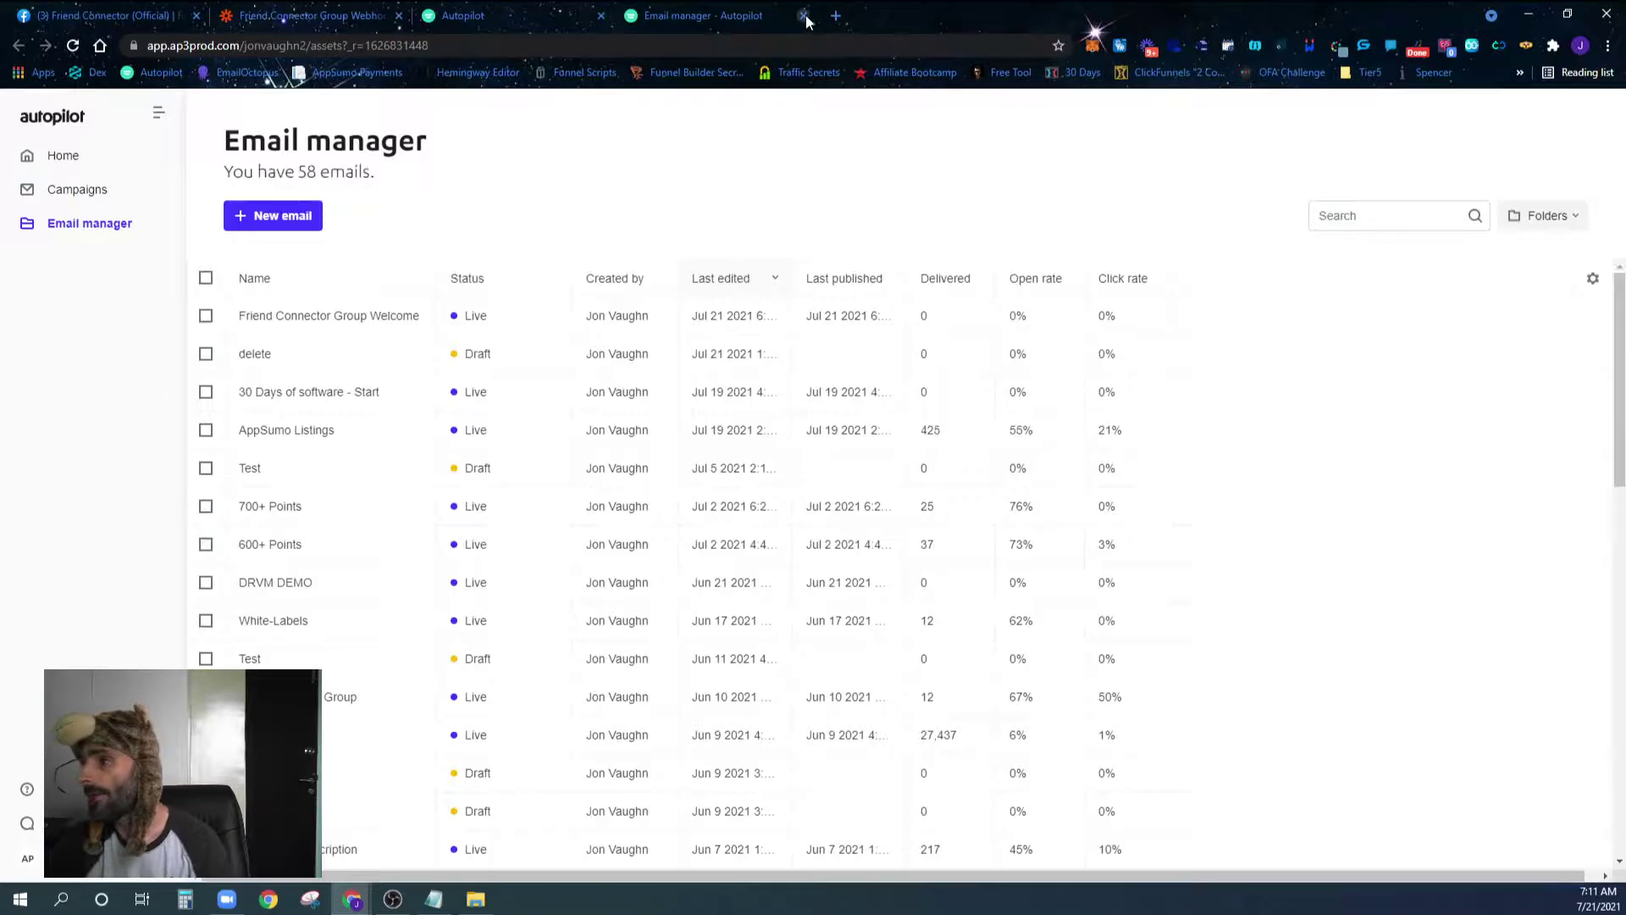
left_click(804, 15)
left_click(19, 188)
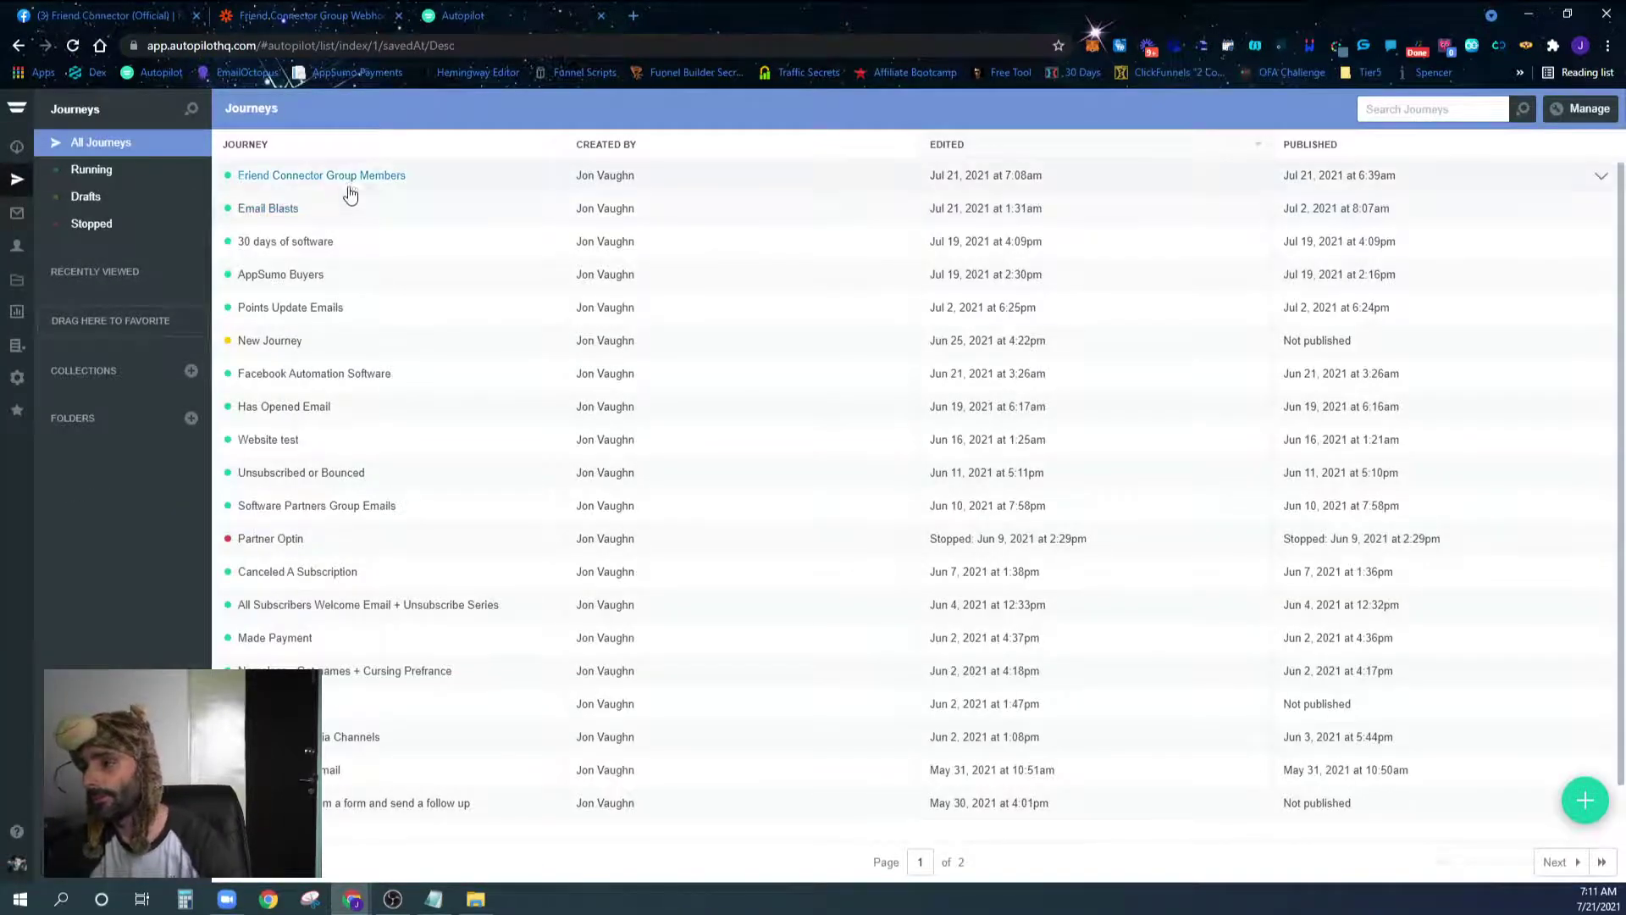
left_click(351, 190)
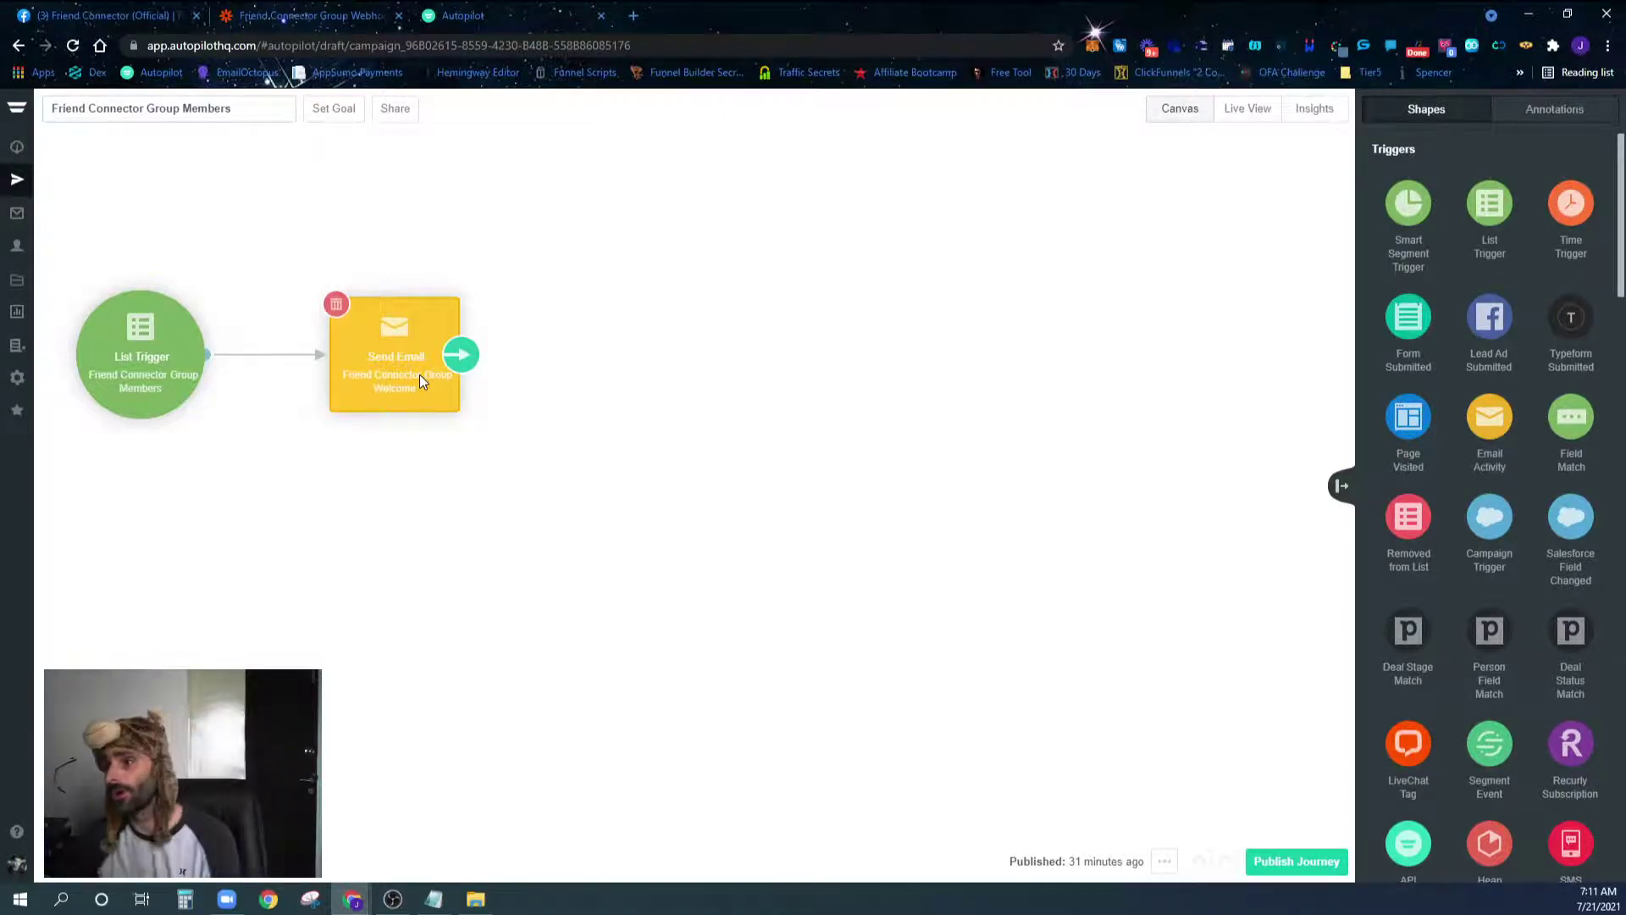
left_click(134, 10)
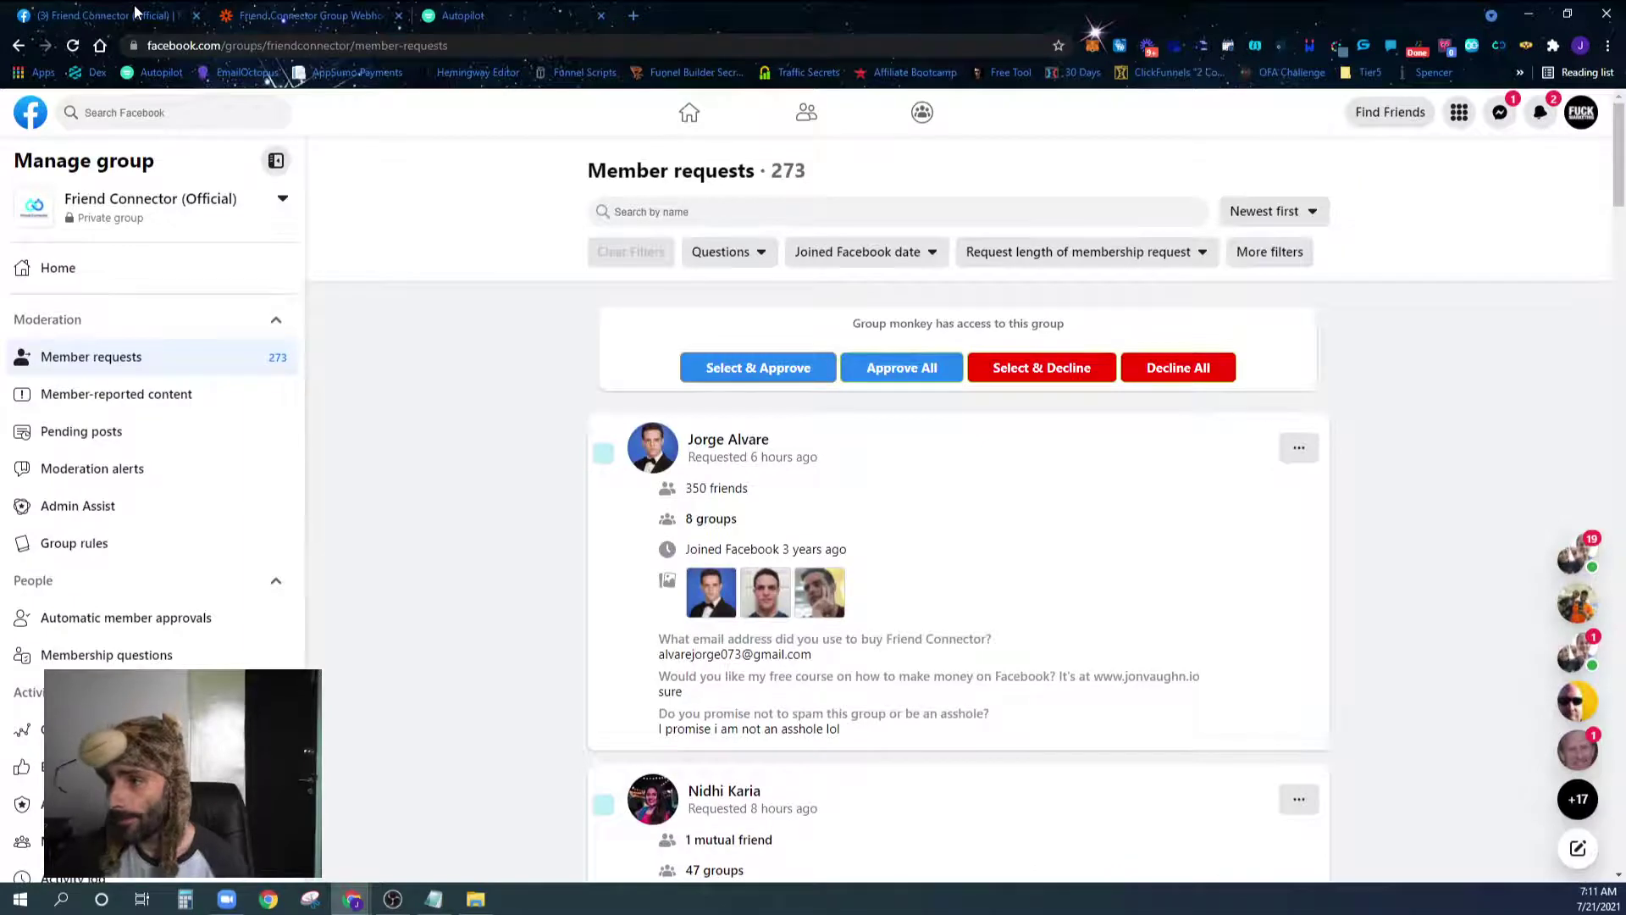
Step: Dismiss the share prompt, keep the Catch Hook event, and copy its custom webhook URL
left_click(258, 12)
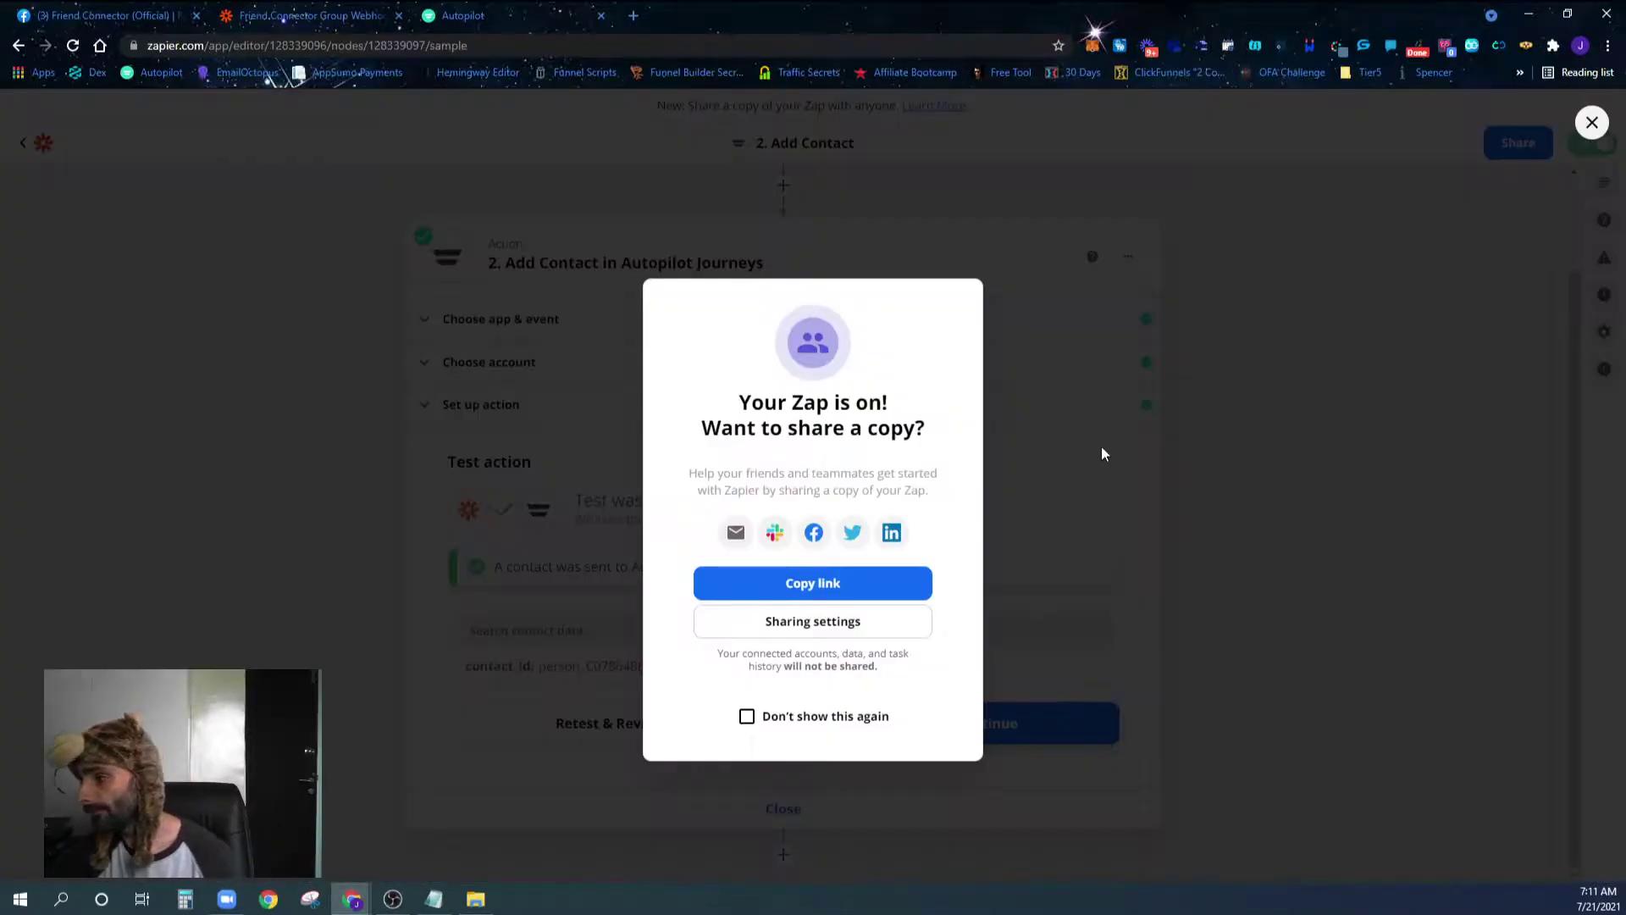
left_click(1169, 595)
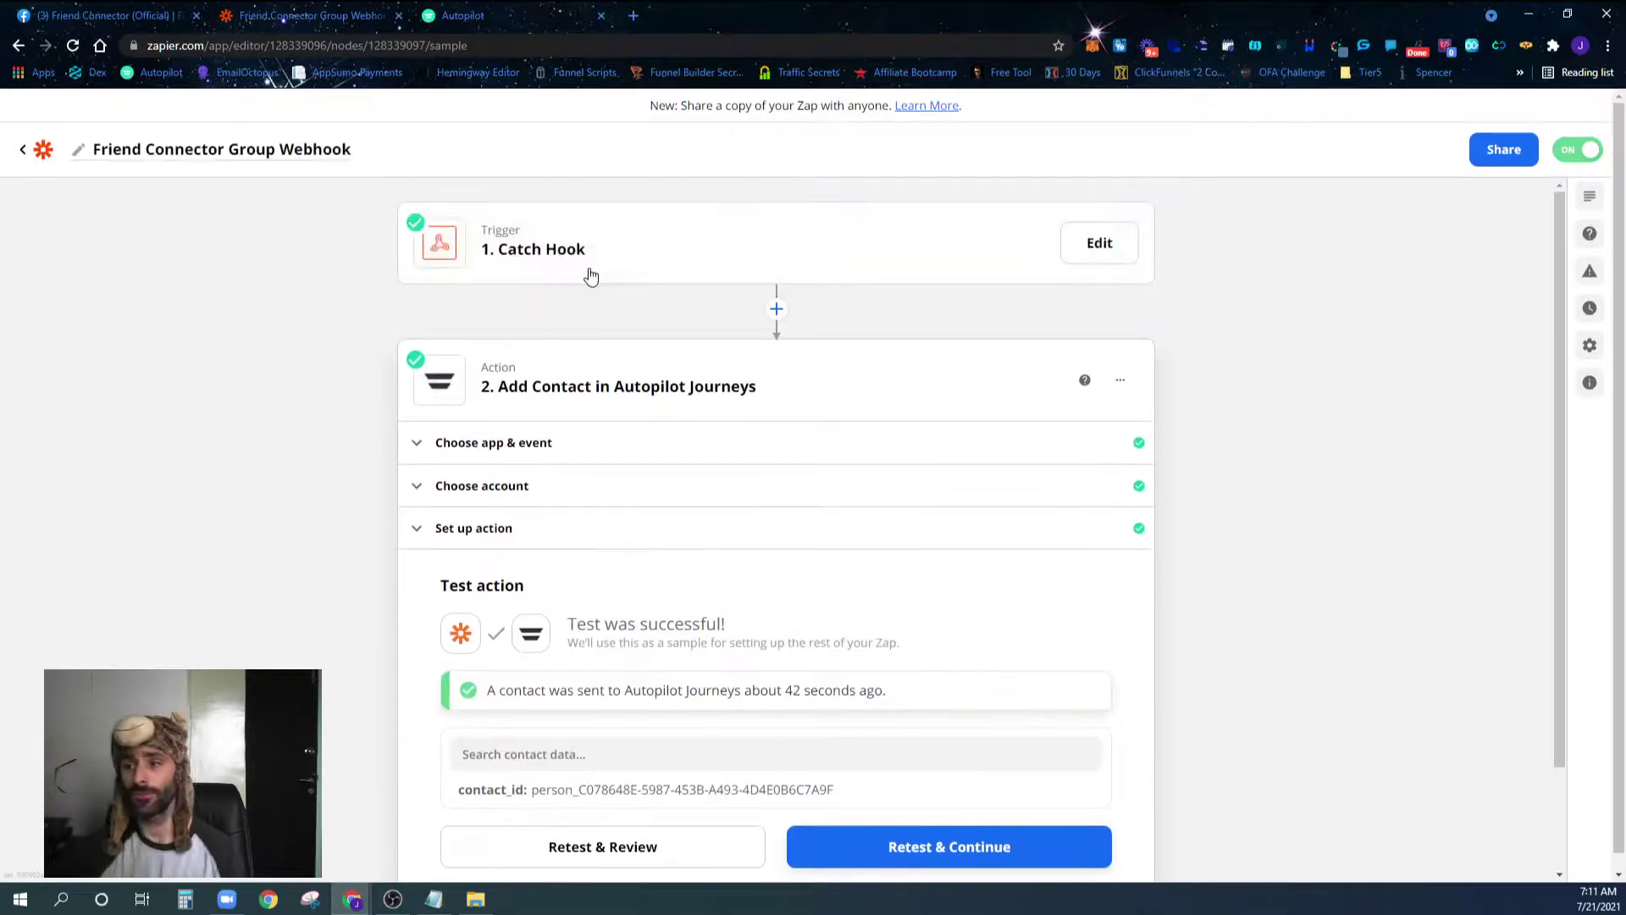
left_click(590, 272)
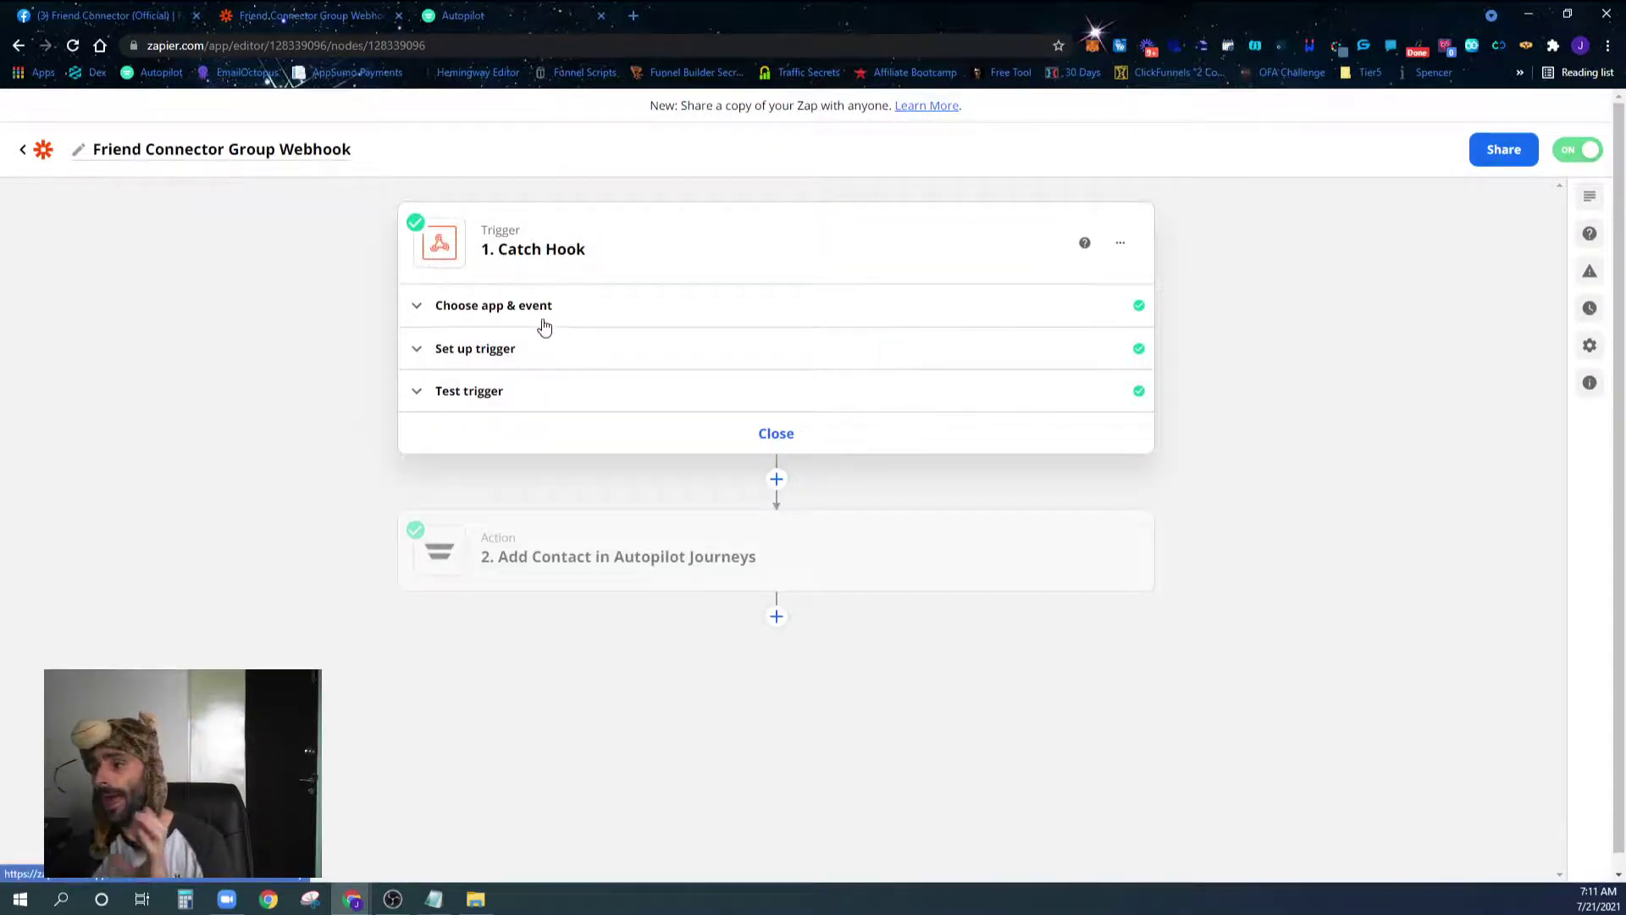
left_click(545, 318)
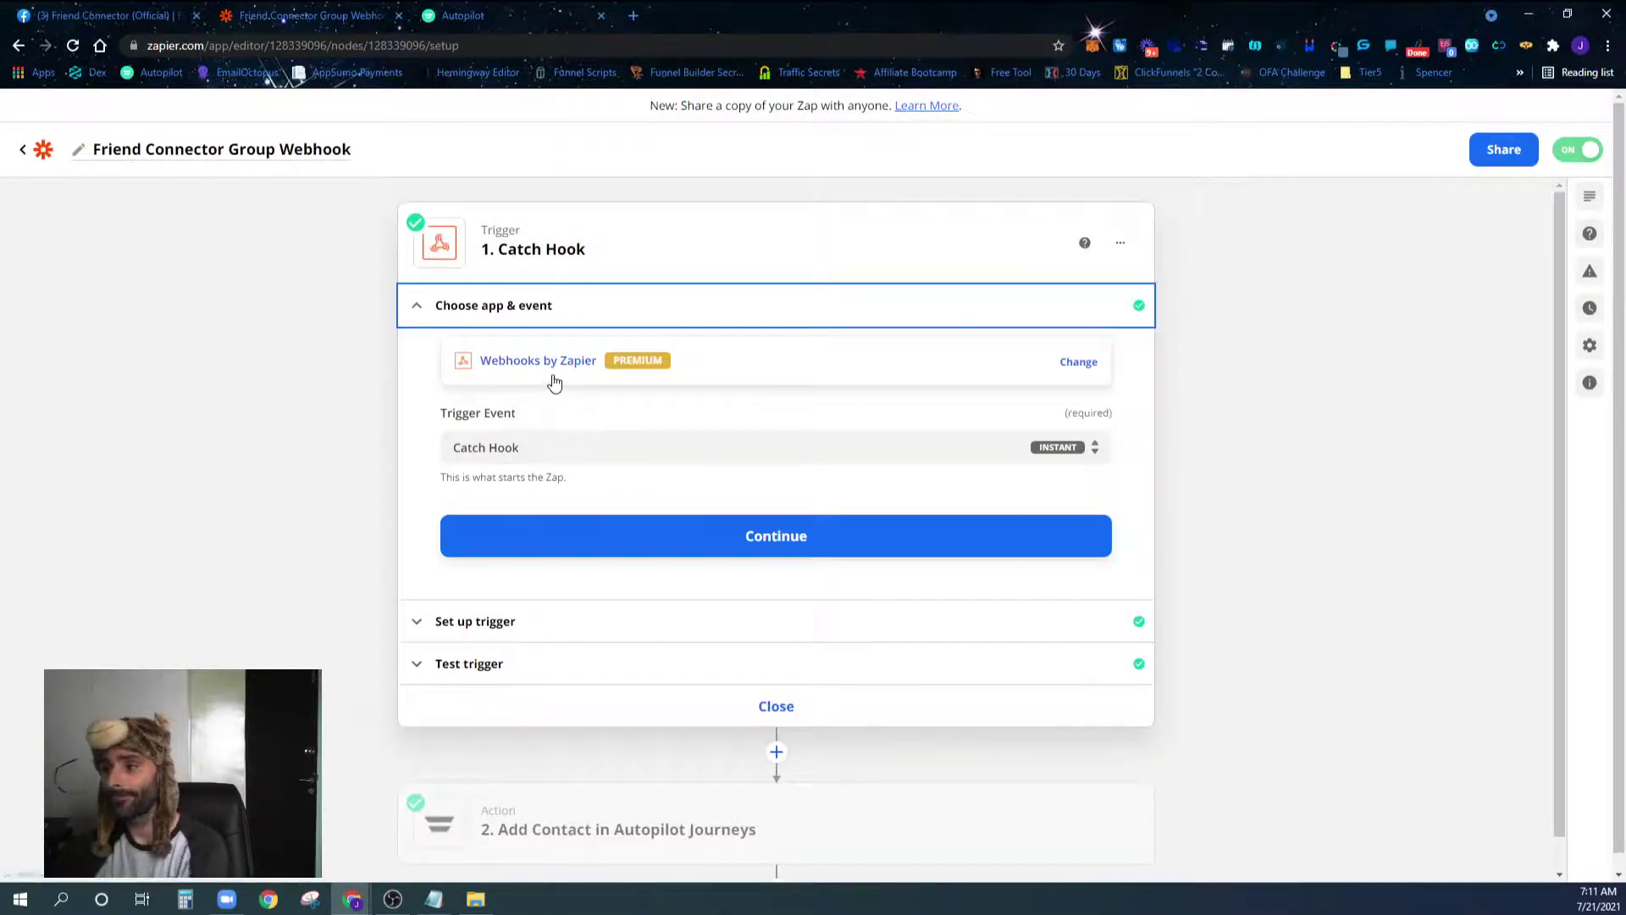
left_click(533, 445)
left_click(290, 559)
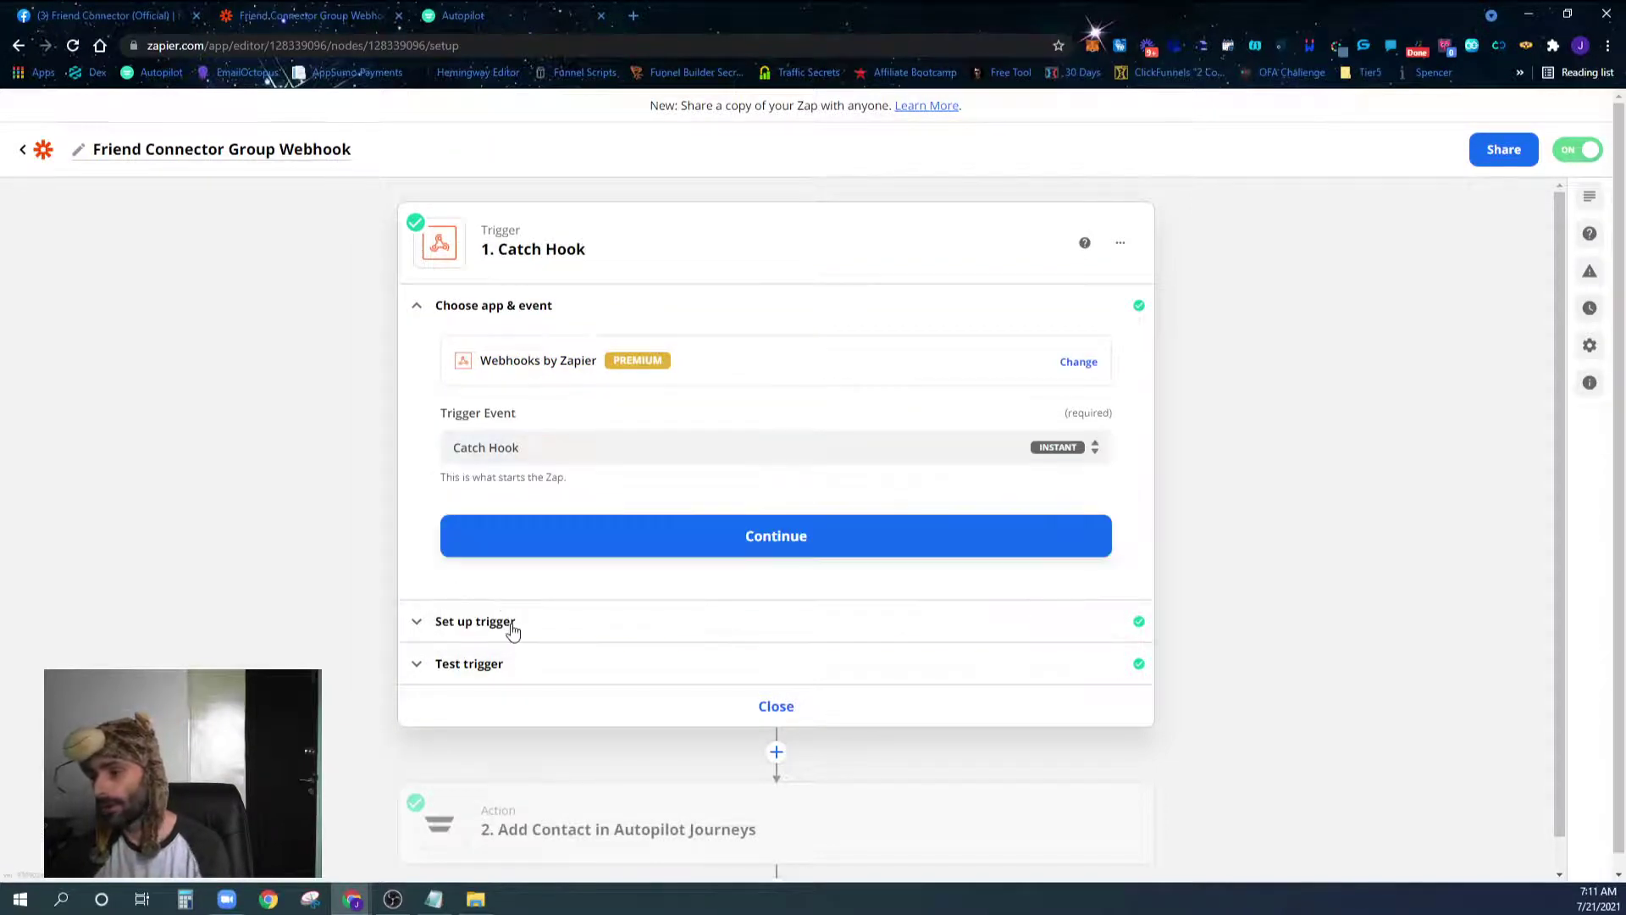
left_click(511, 625)
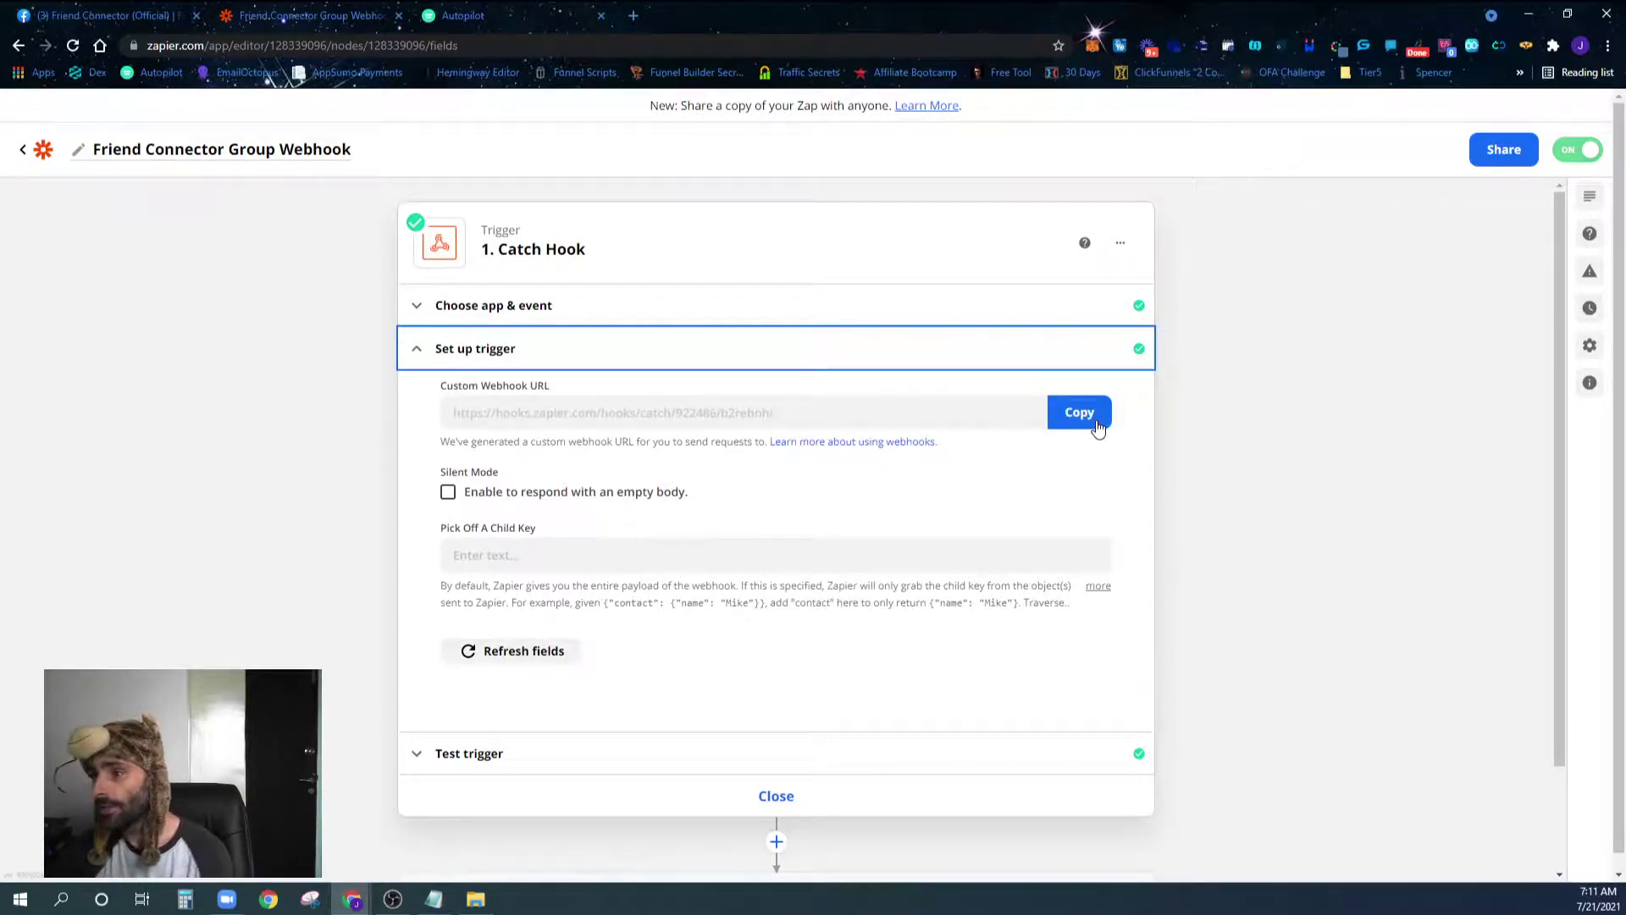
left_click(96, 14)
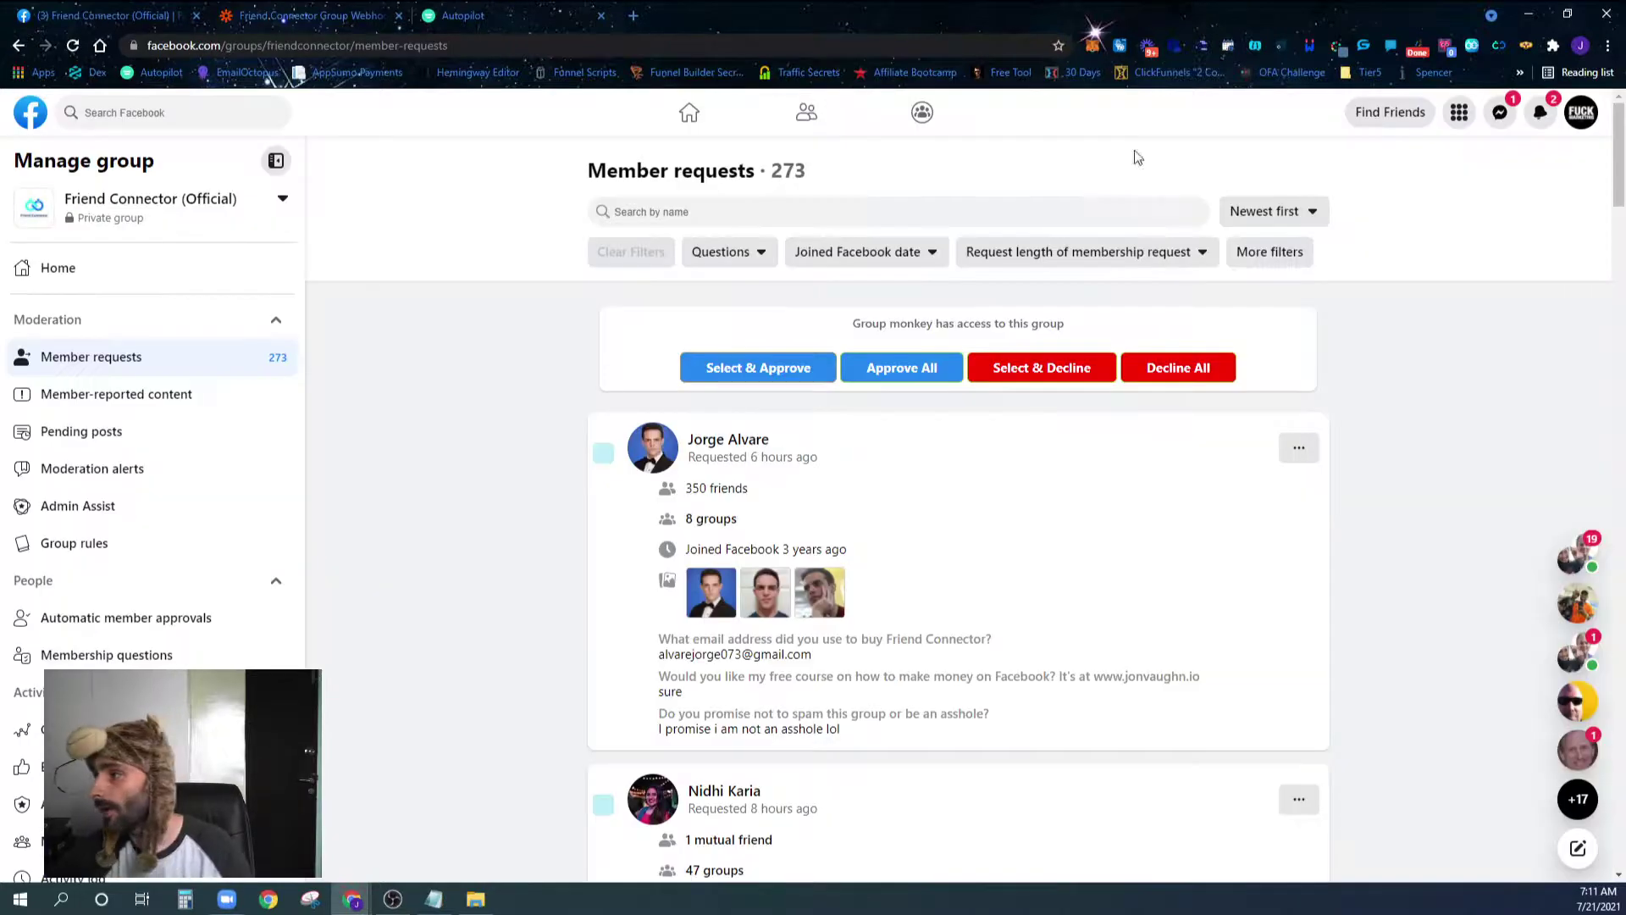
Step: Check Group Monkey's webhook settings, paste the Zapier URL into a draft webhook, then discard it
left_click(1524, 46)
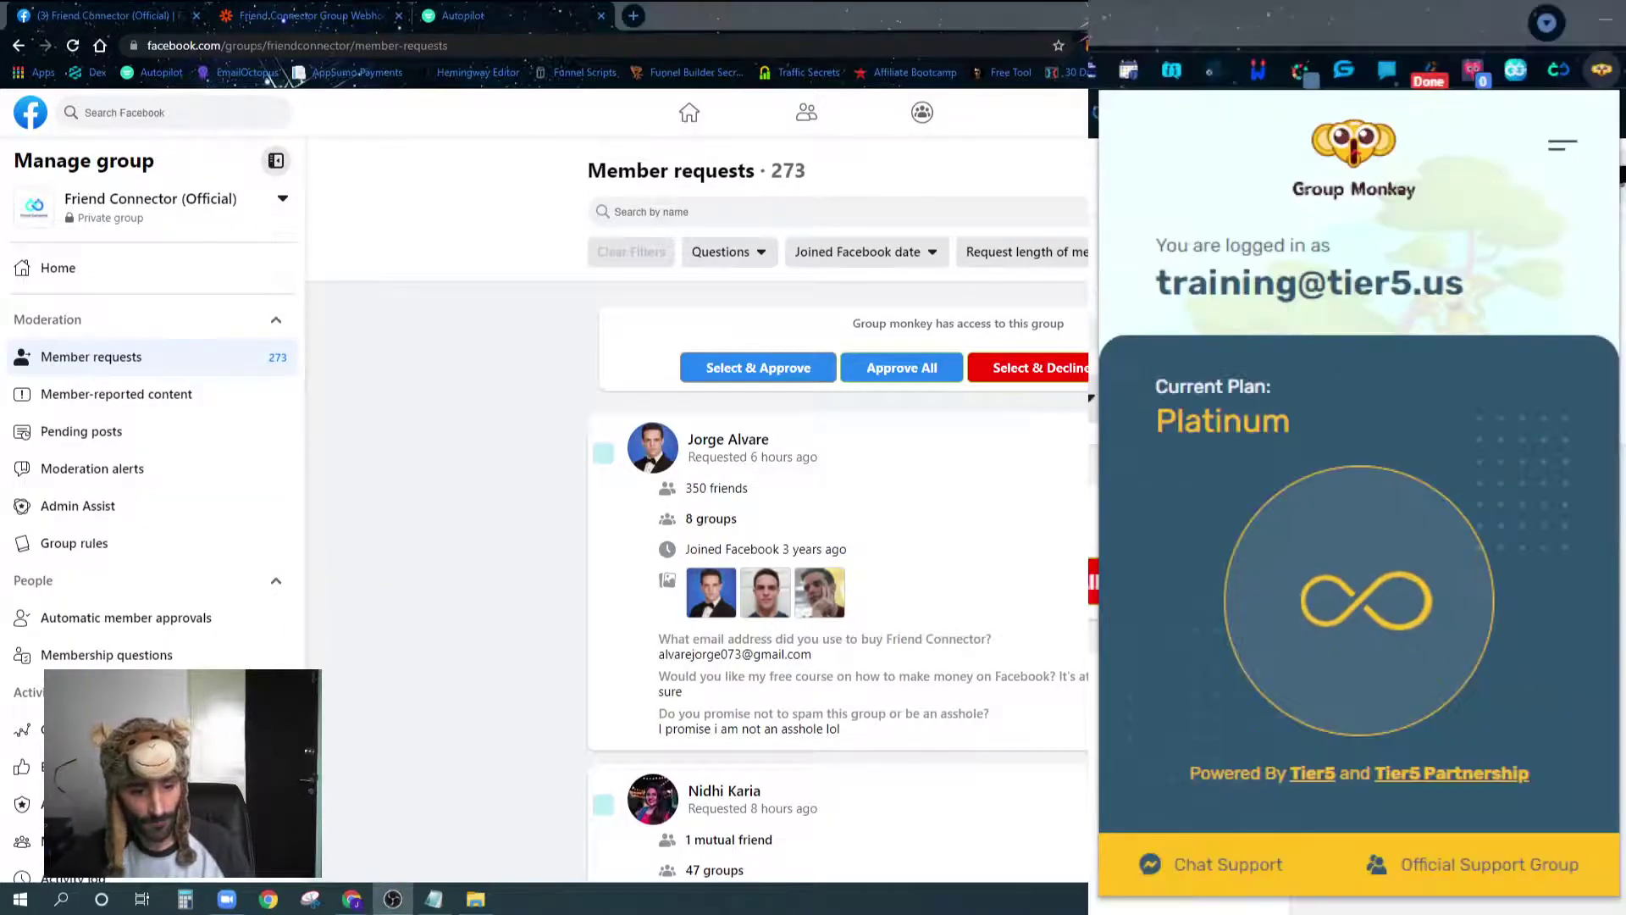
left_click(1563, 146)
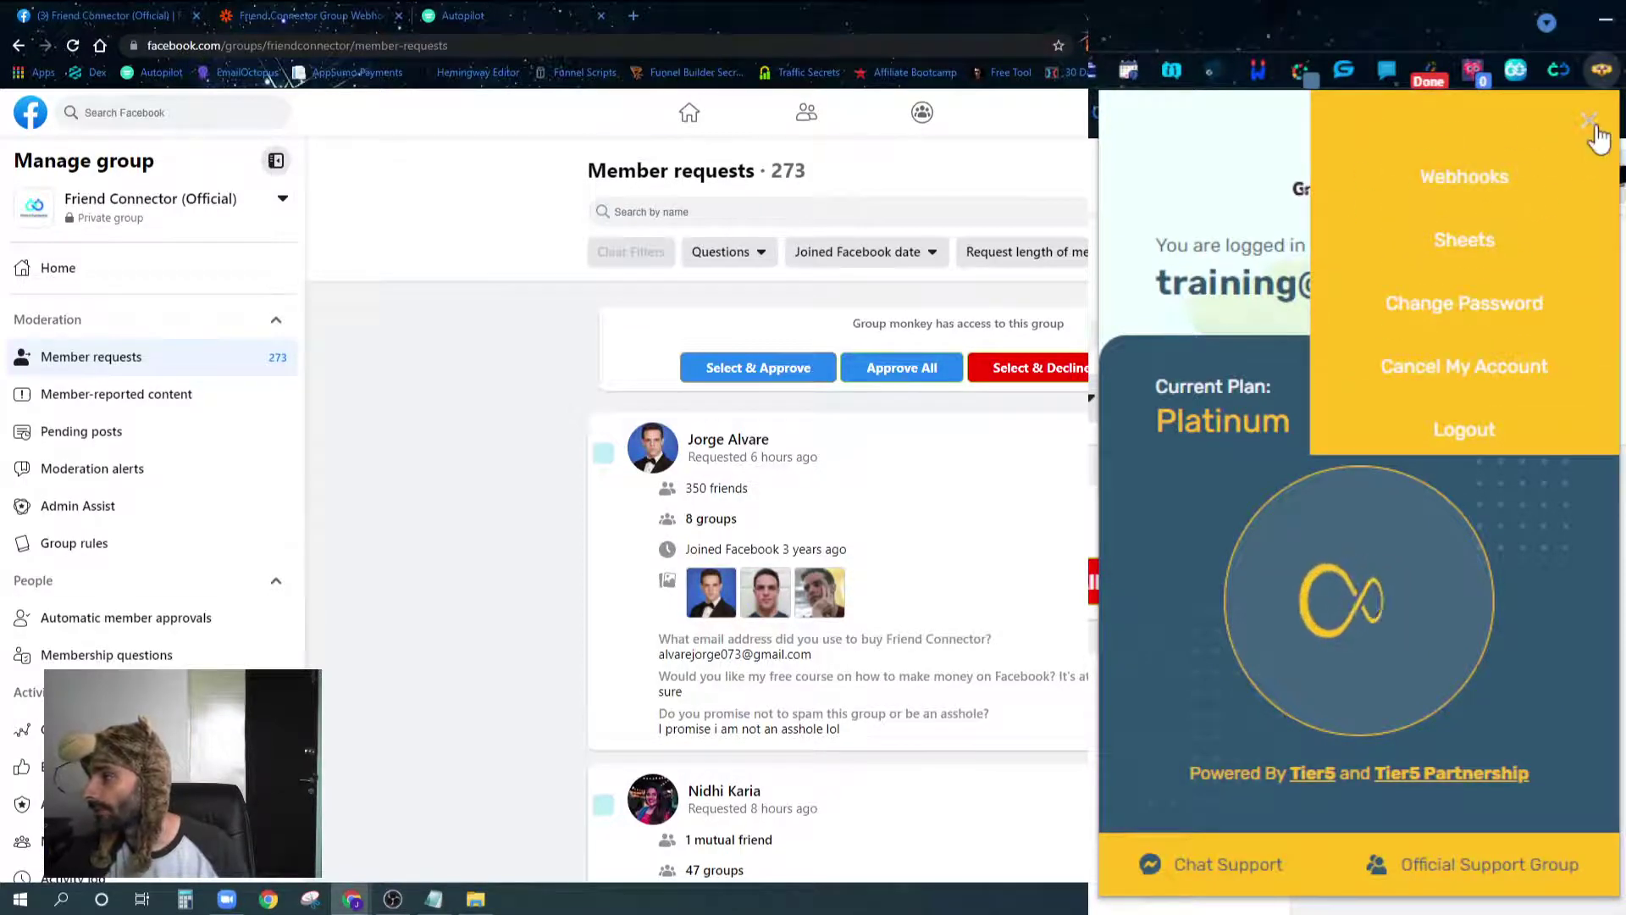
left_click(1590, 121)
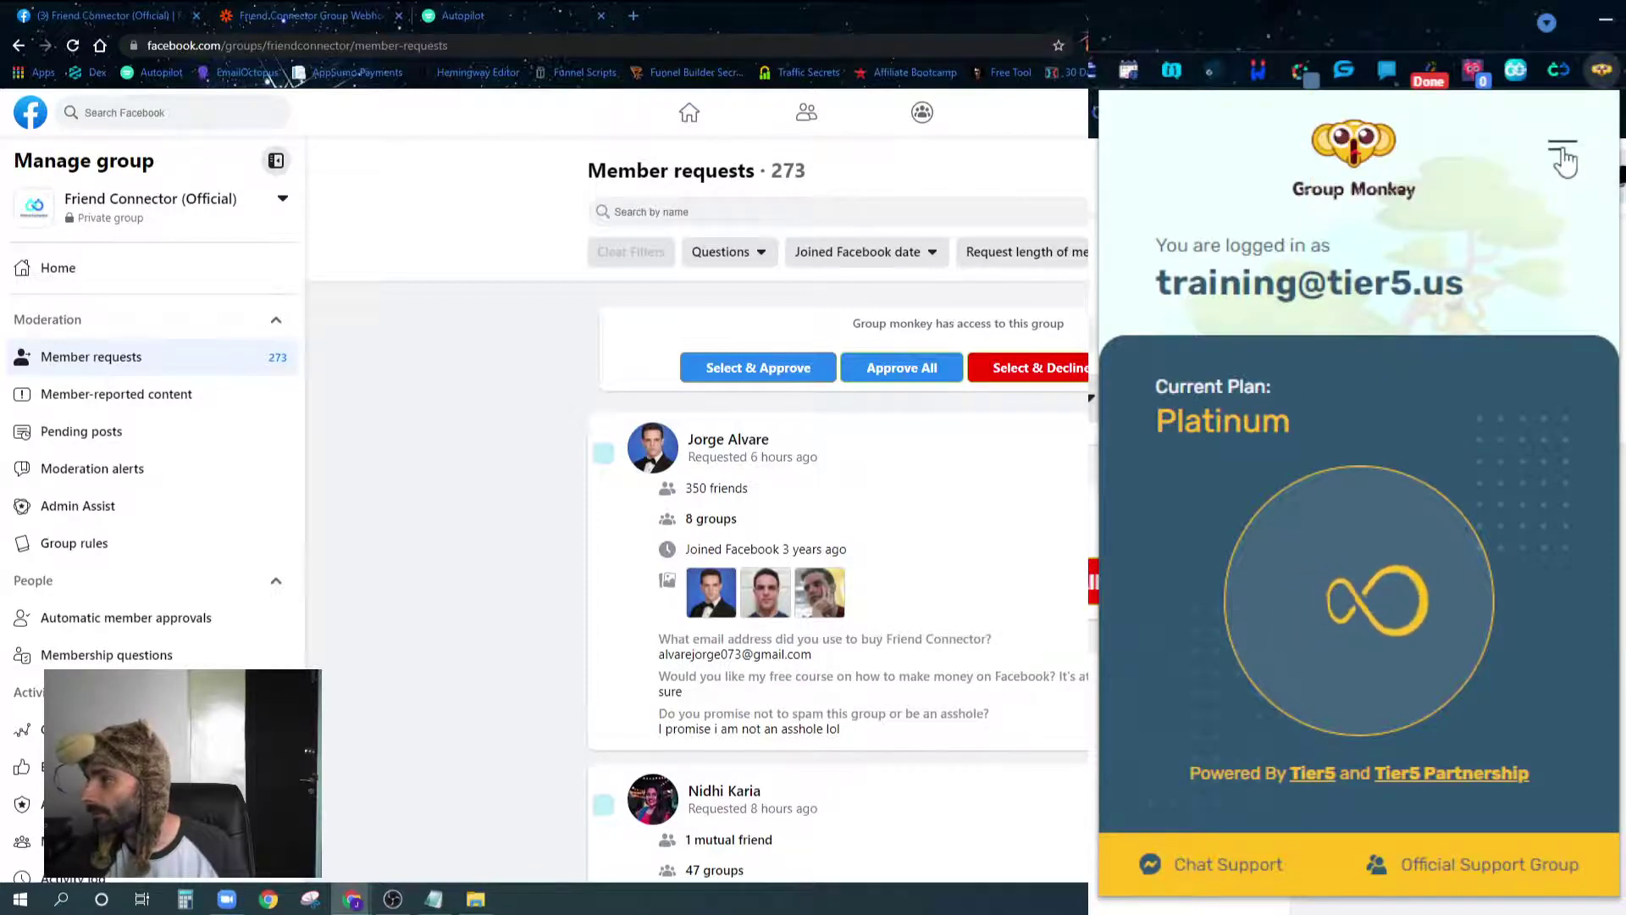
left_click(1563, 153)
left_click(1452, 174)
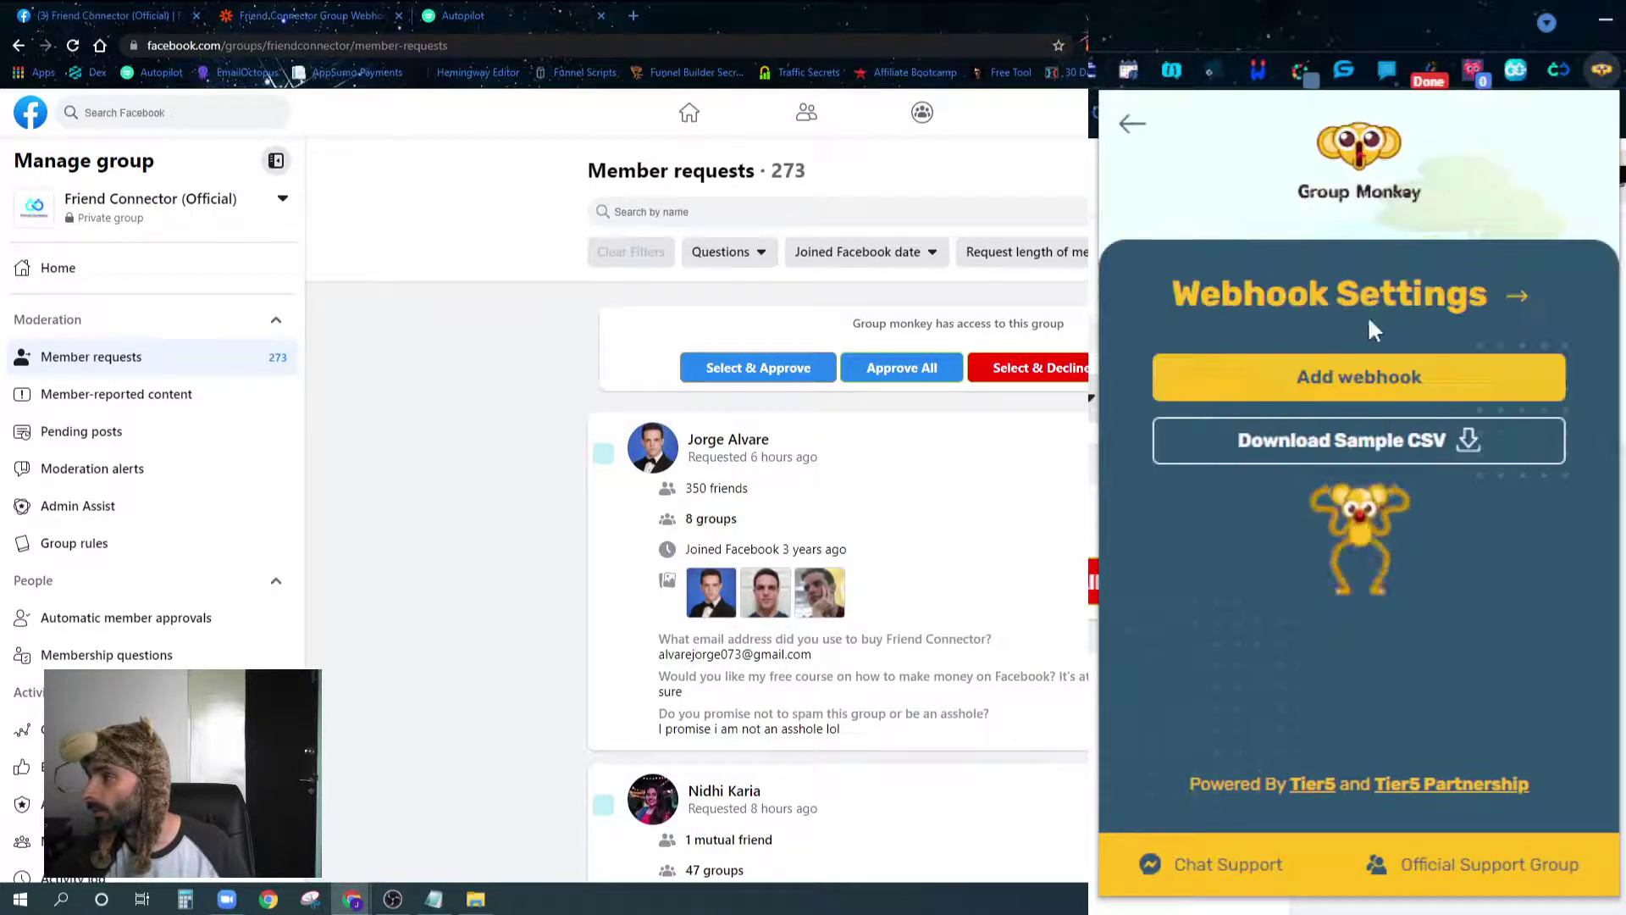
left_click(1342, 375)
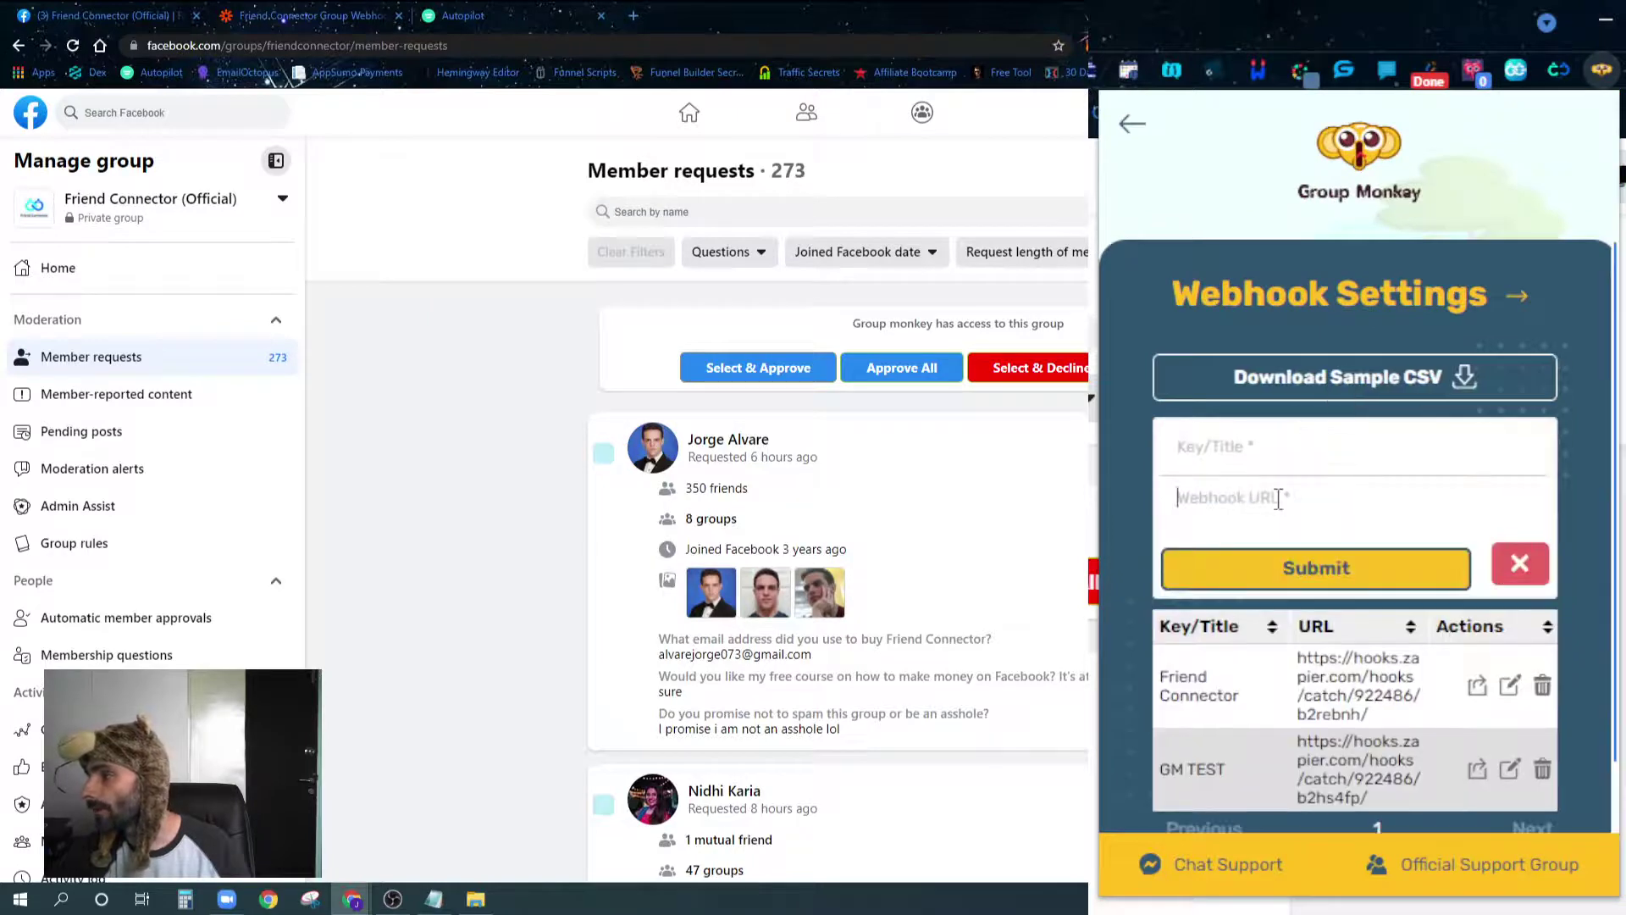
key("ctrl+v")
left_click(1277, 449)
type("F")
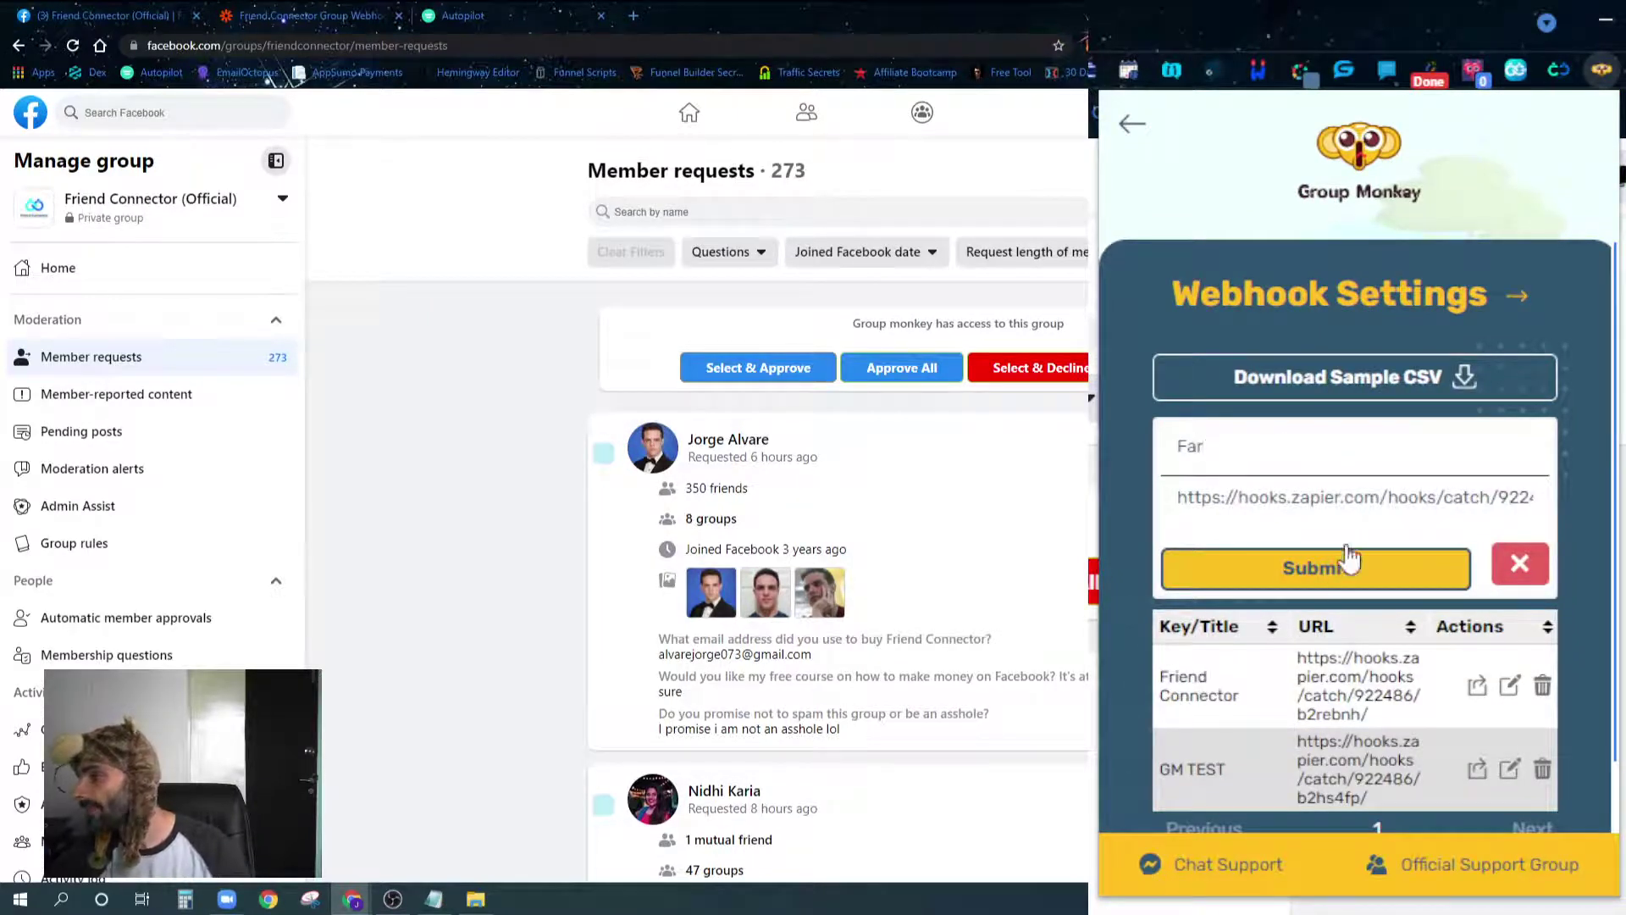
left_click(1545, 584)
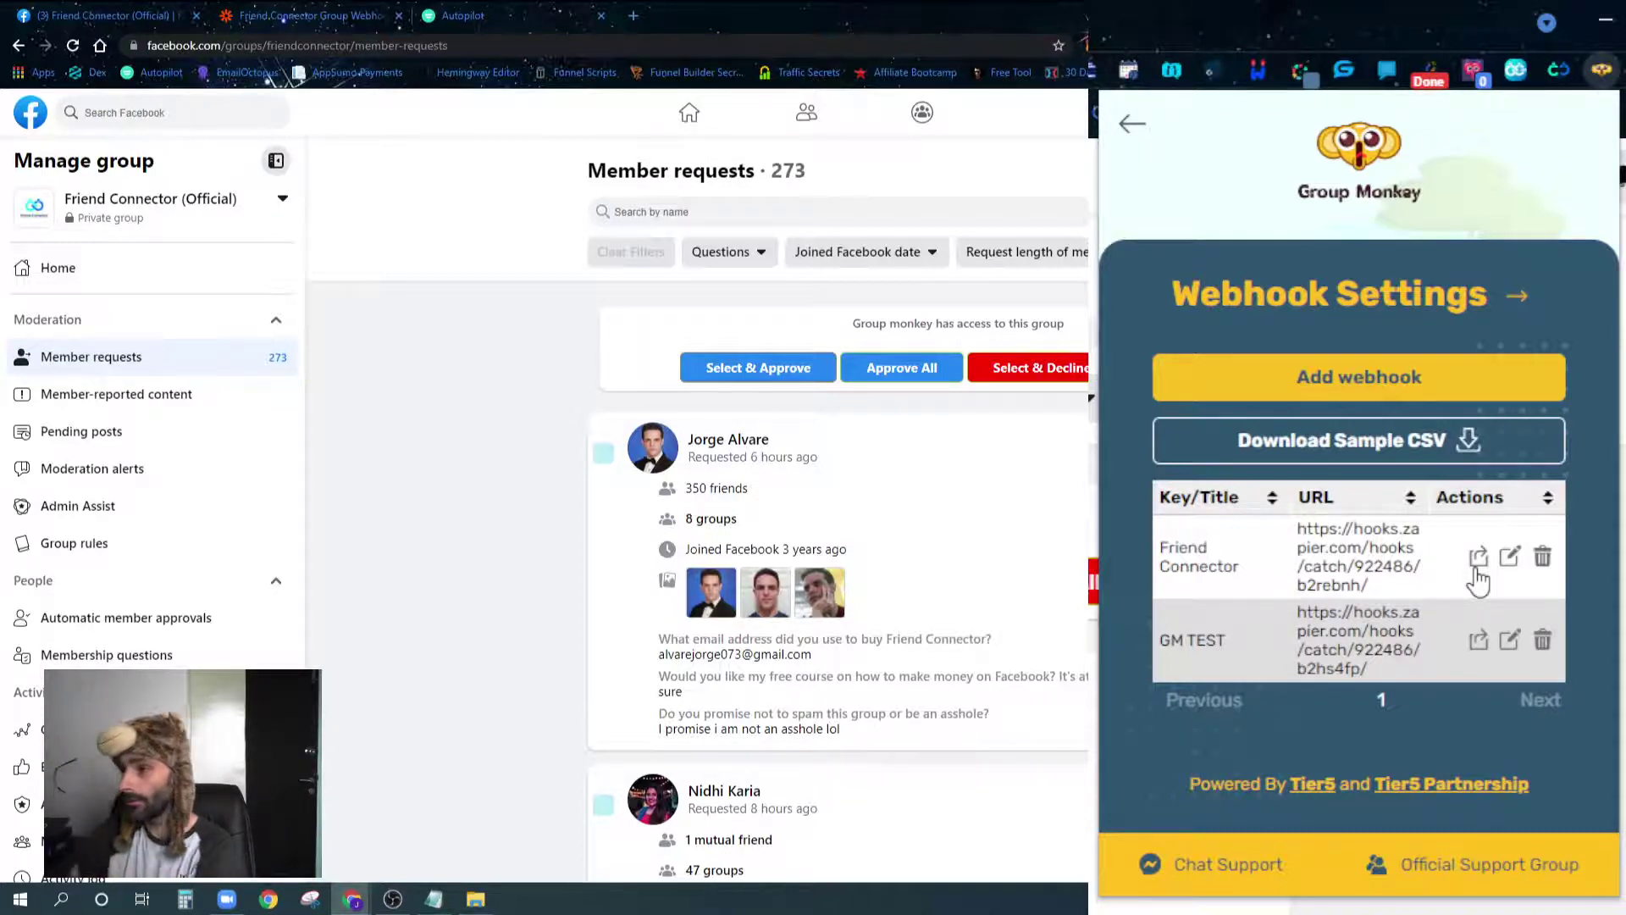
left_click(351, 12)
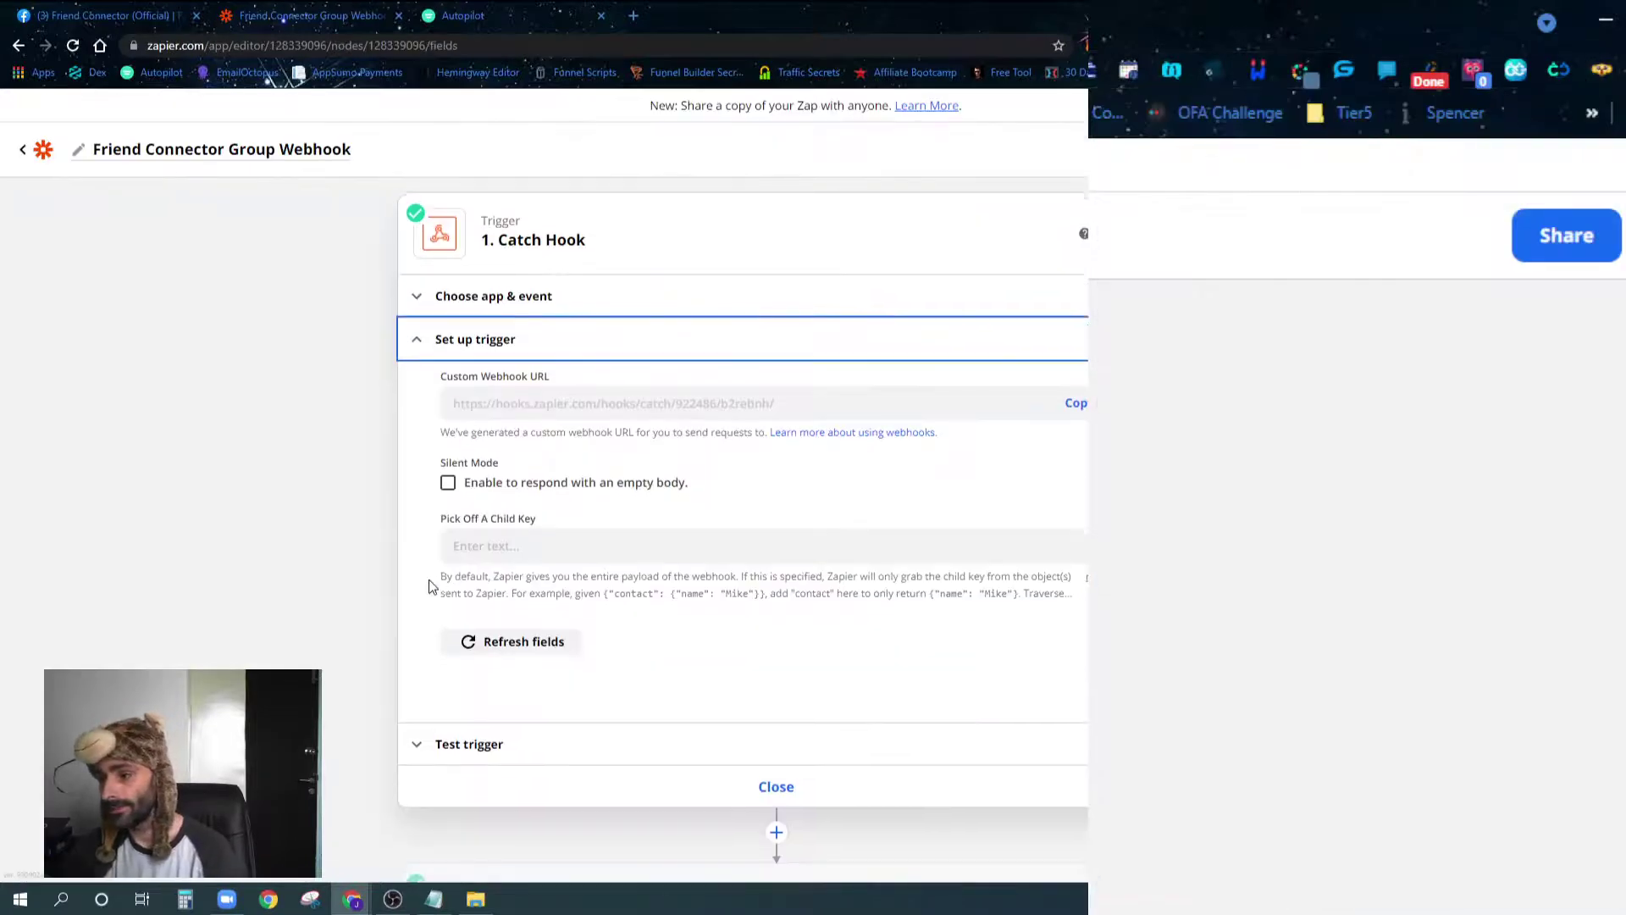
Step: Close the Catch Hook trigger setup and return to the two-step Zap overview
scroll(550, 635, "down", 1)
left_click(679, 680)
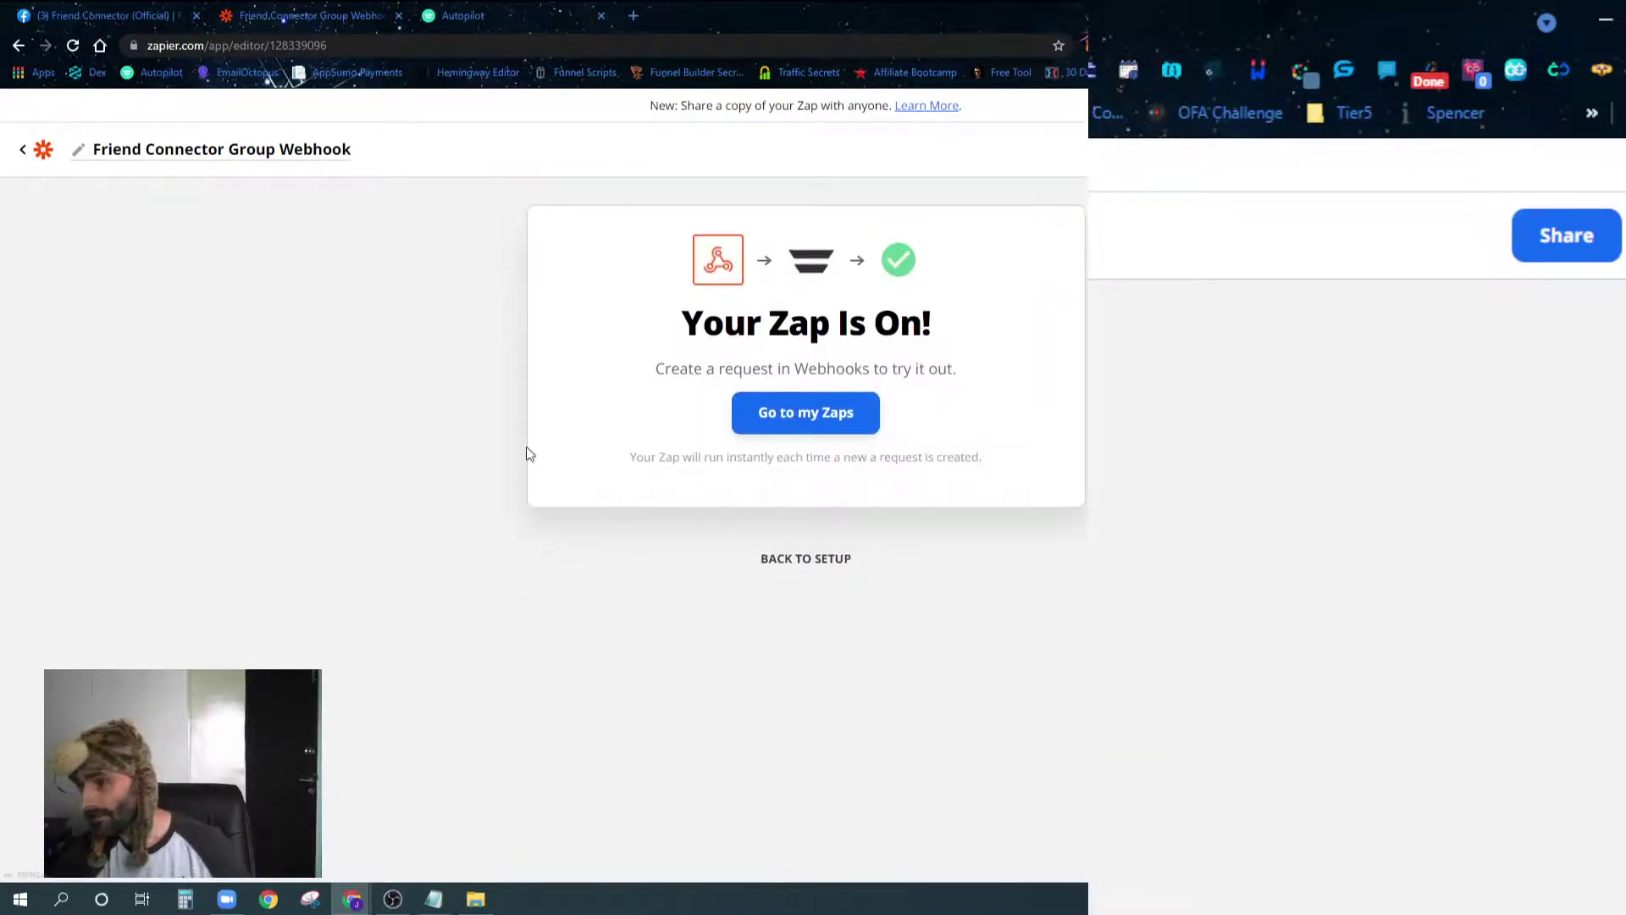
left_click(809, 565)
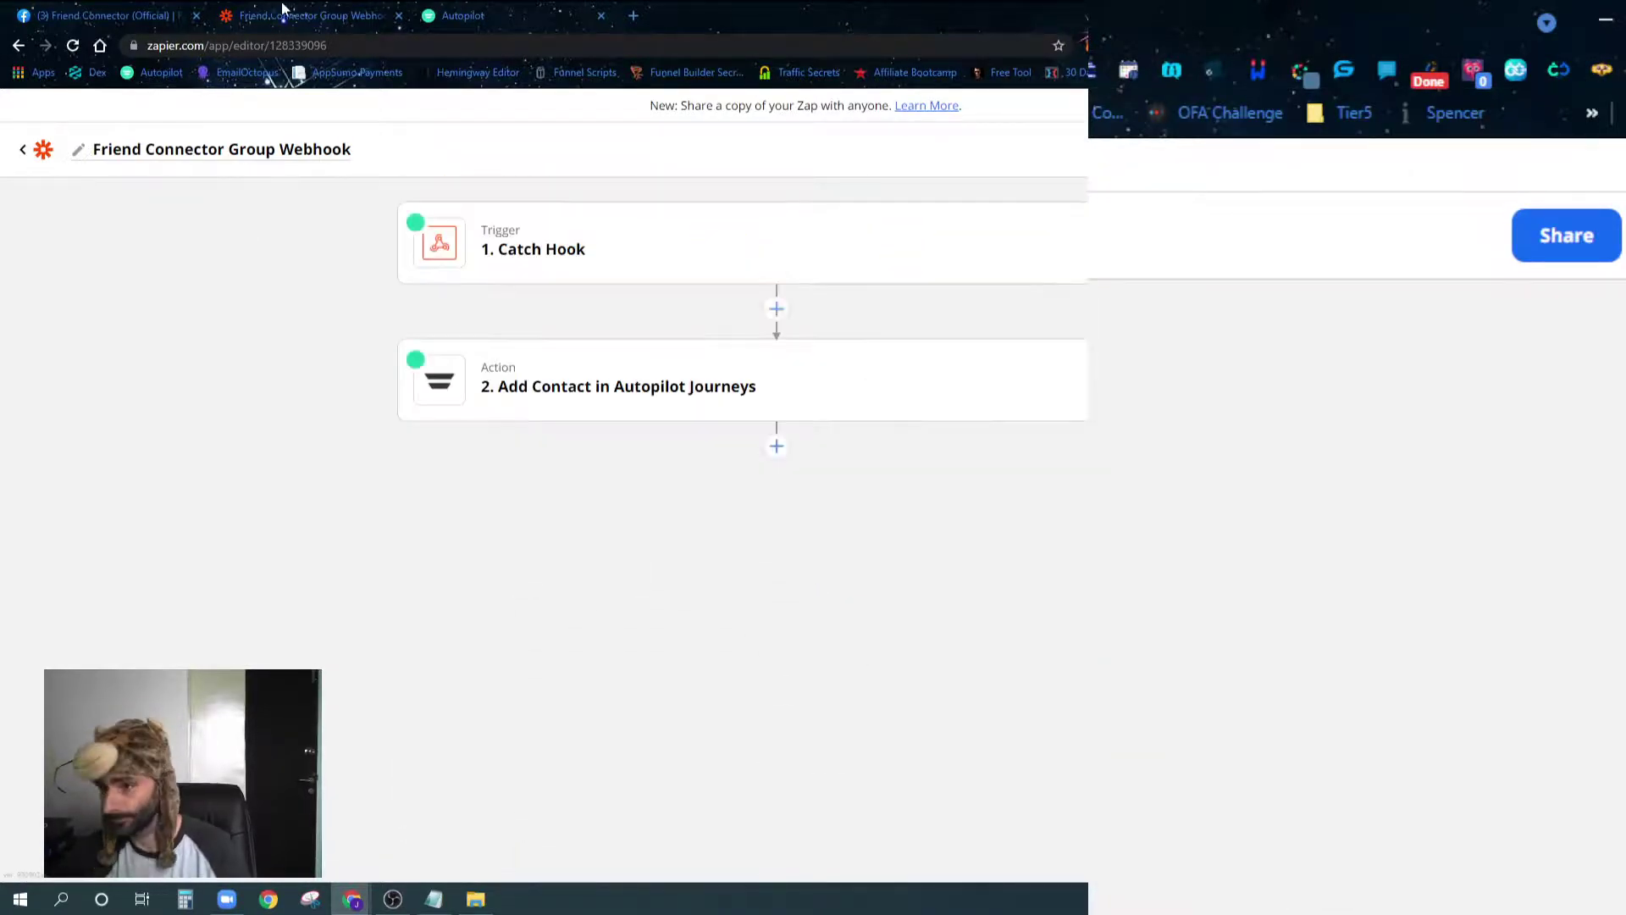
Step: Tick the first pending member request on Facebook's member requests page
left_click(170, 12)
left_click(603, 454)
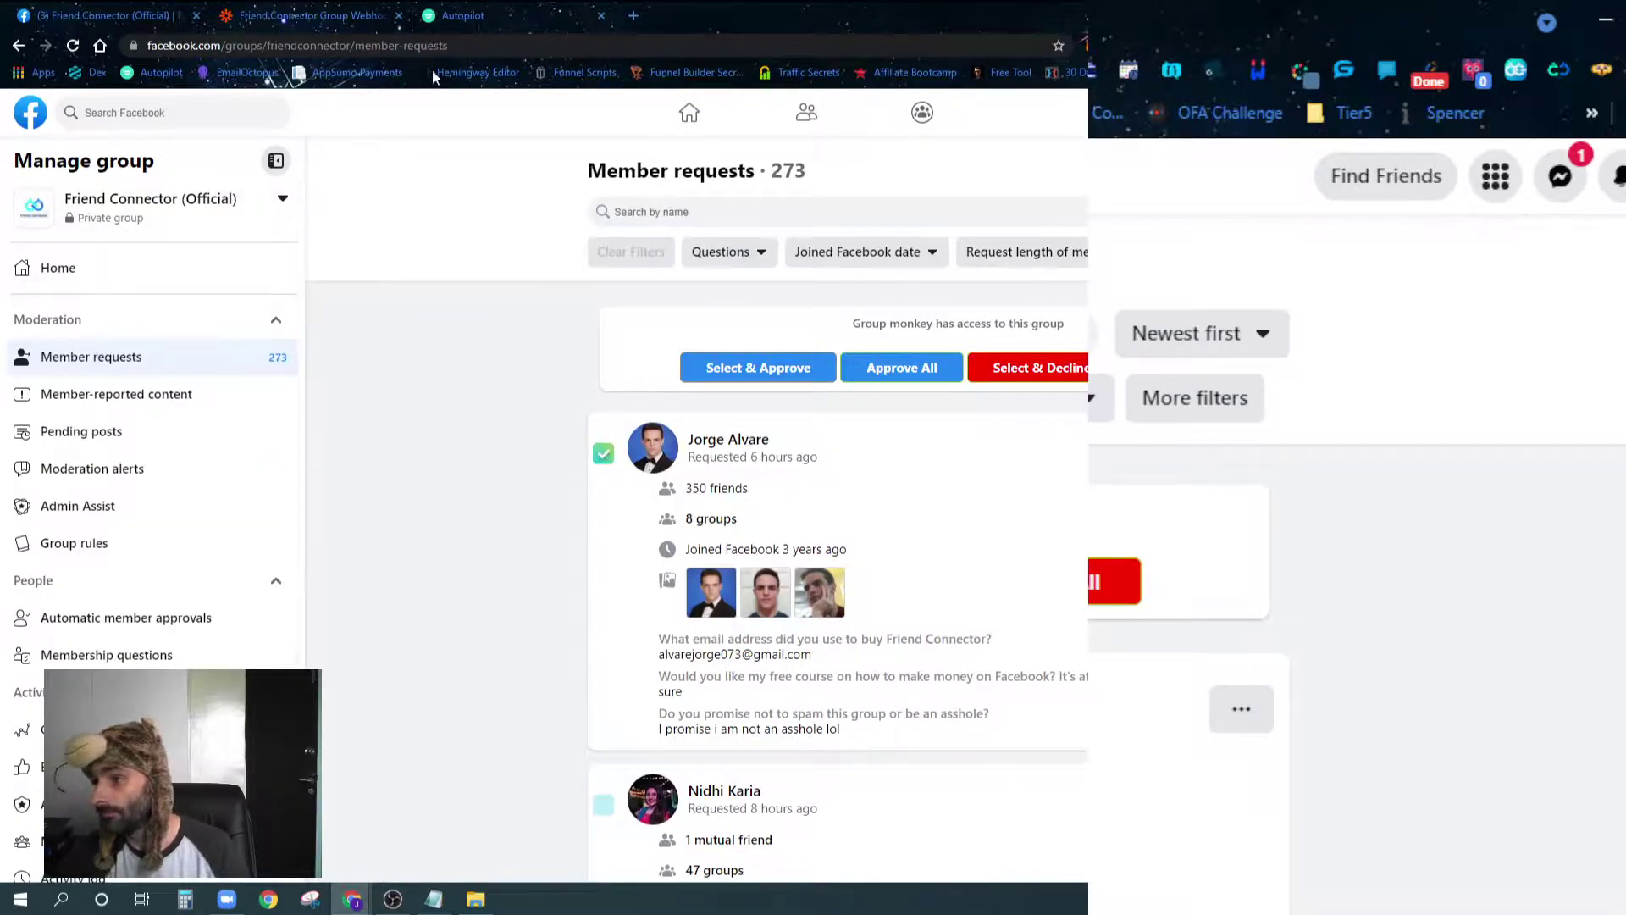
left_click(336, 17)
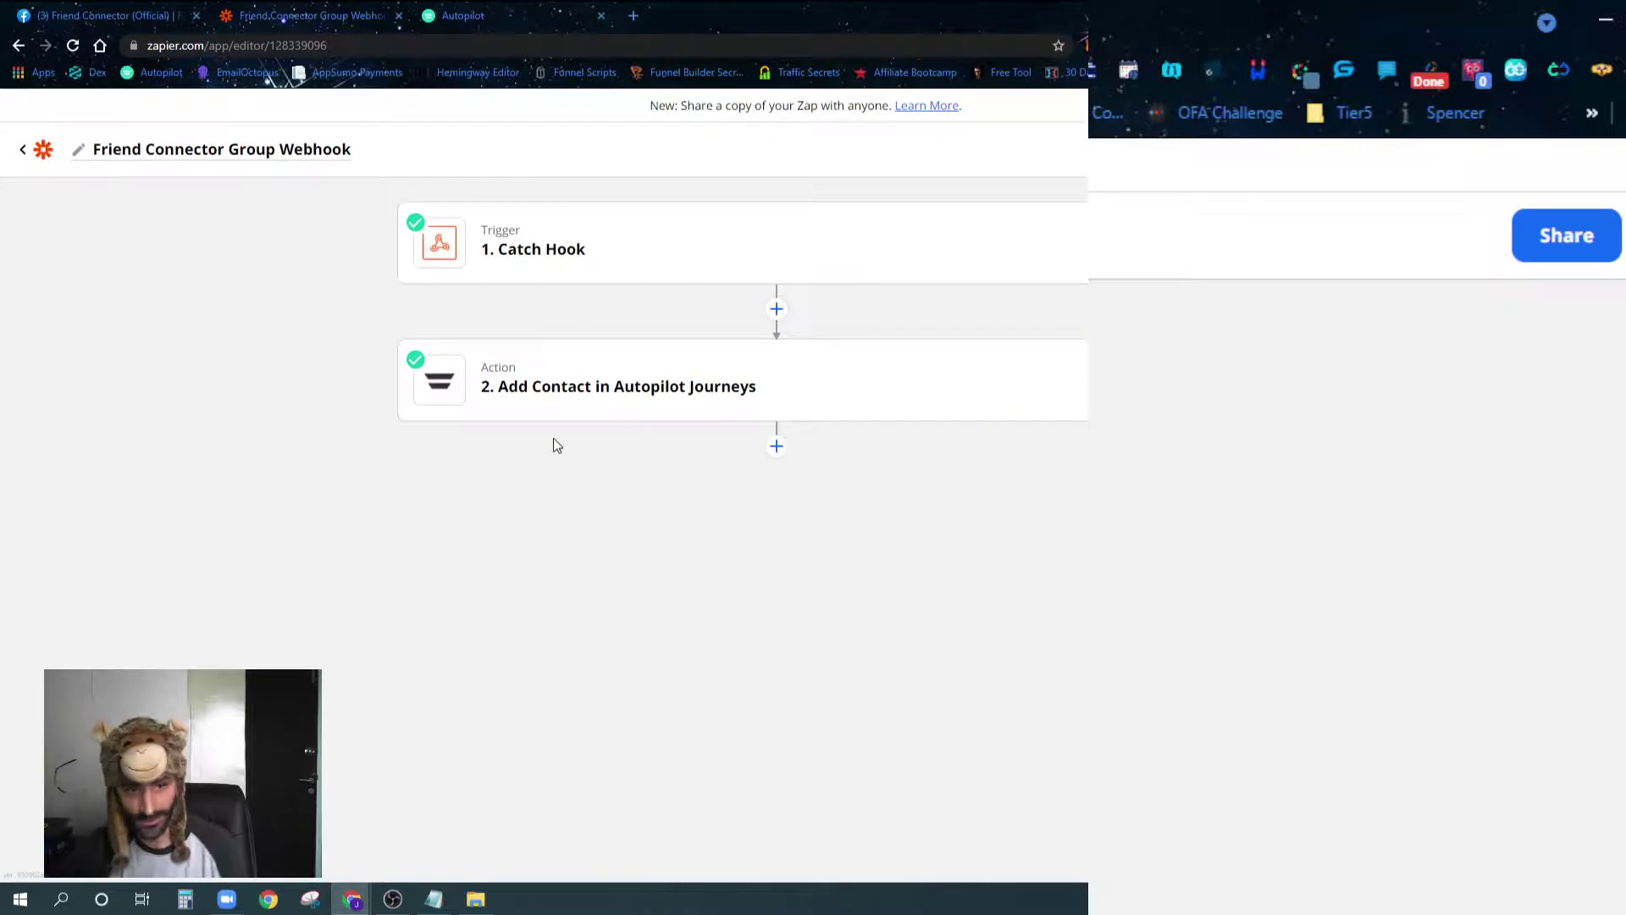
left_click(131, 12)
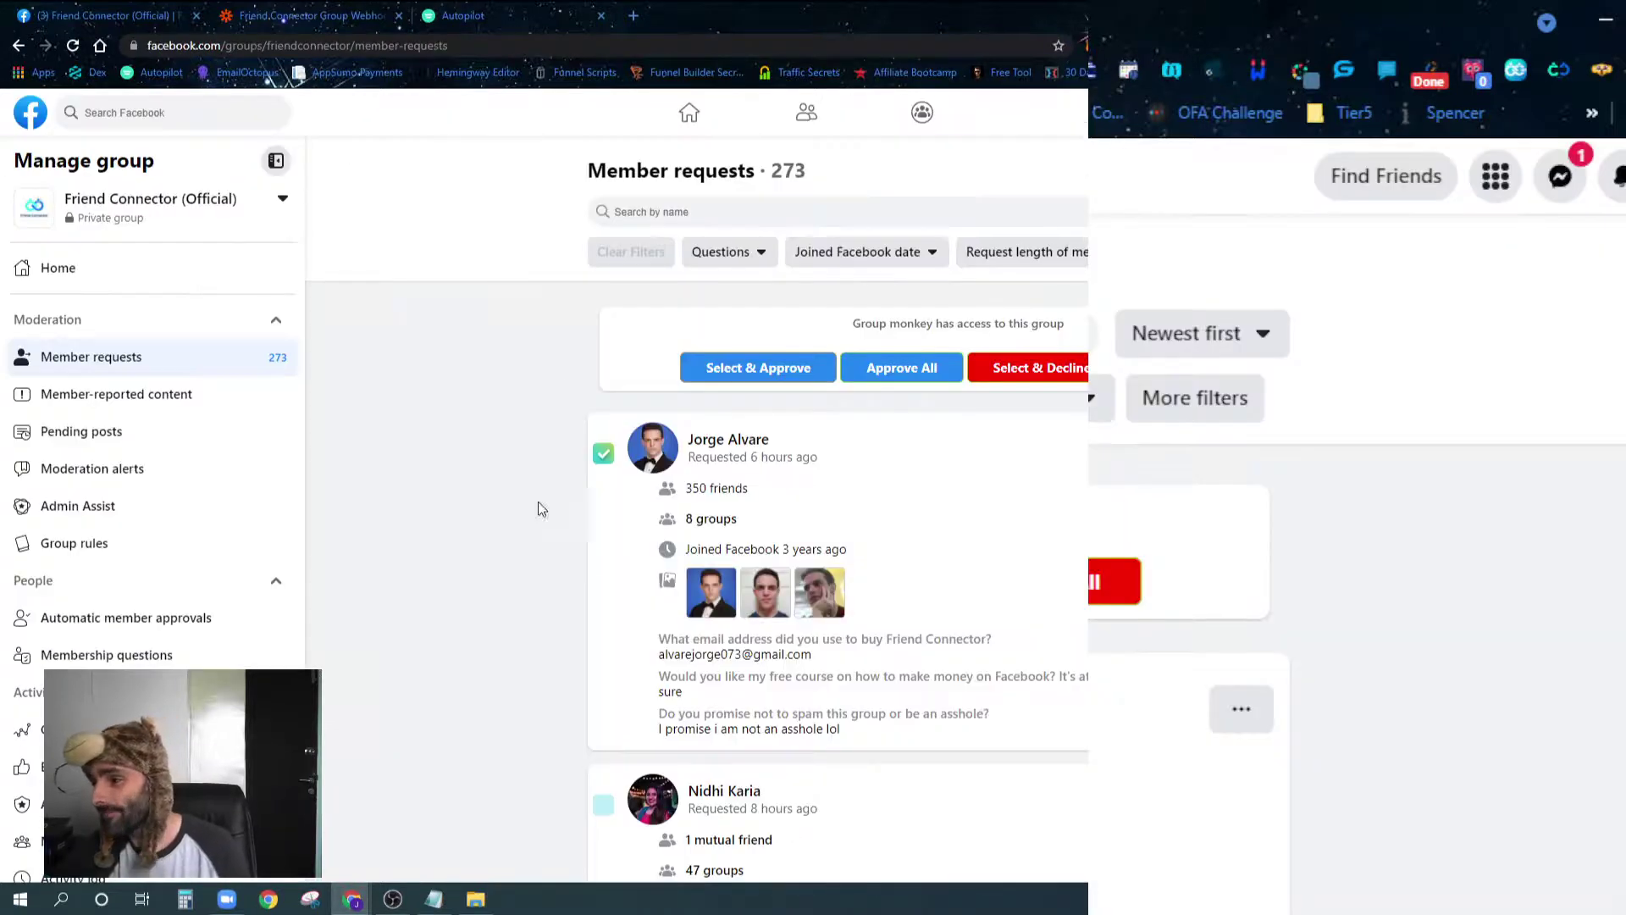
Step: Approve the ticked request with Group Monkey, exporting its data to the Friend Connector webhook
left_click(786, 368)
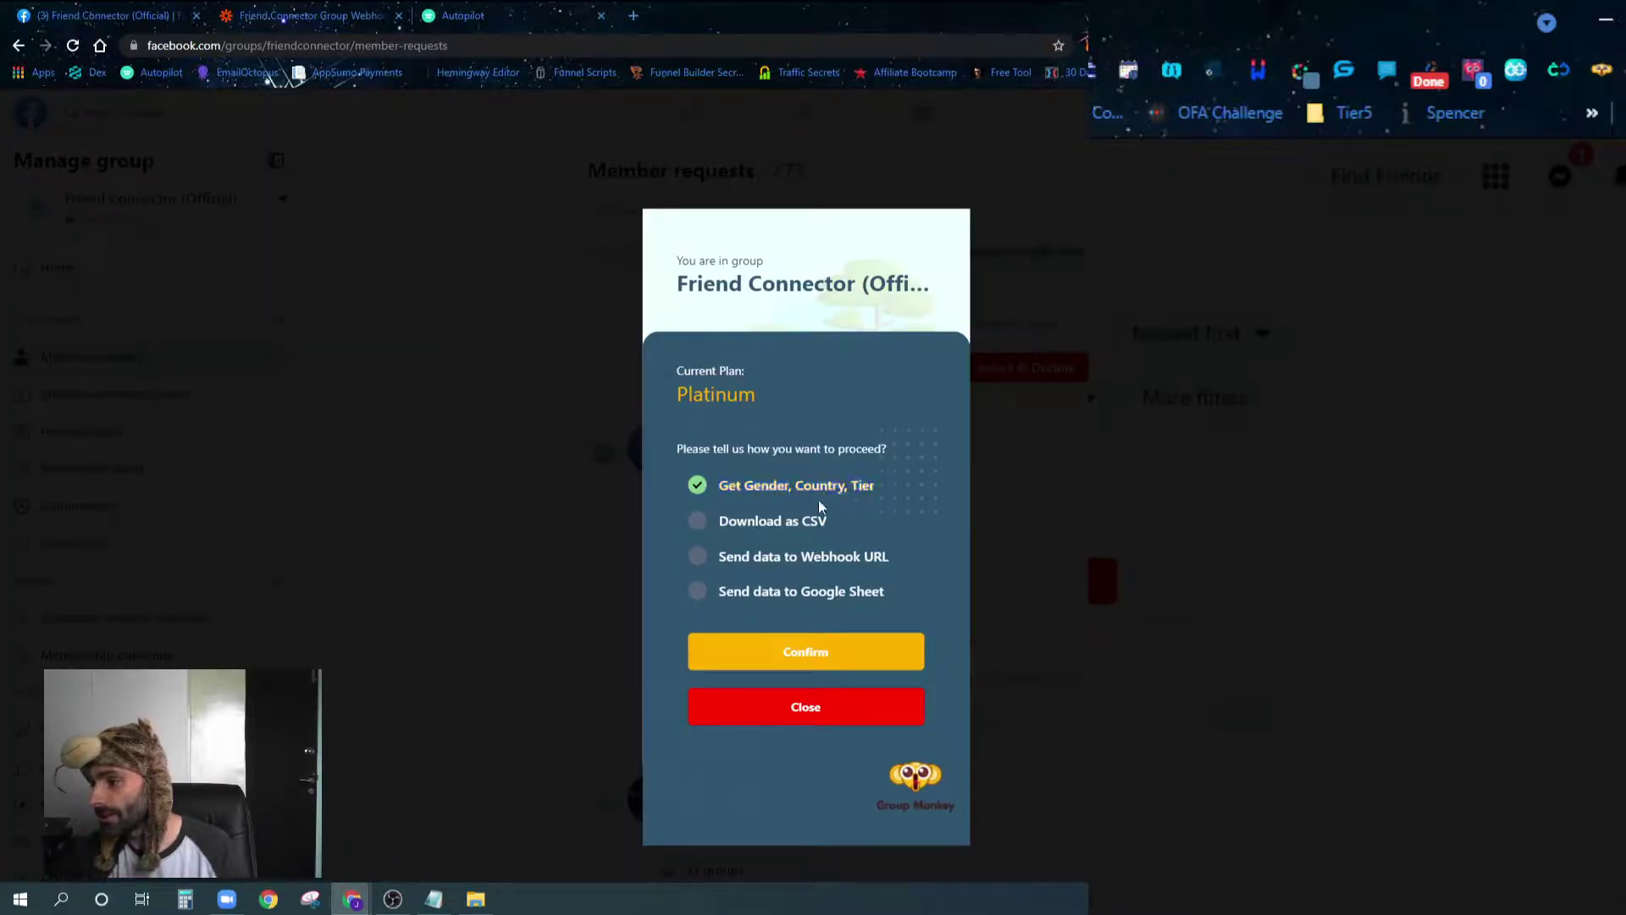
left_click(697, 556)
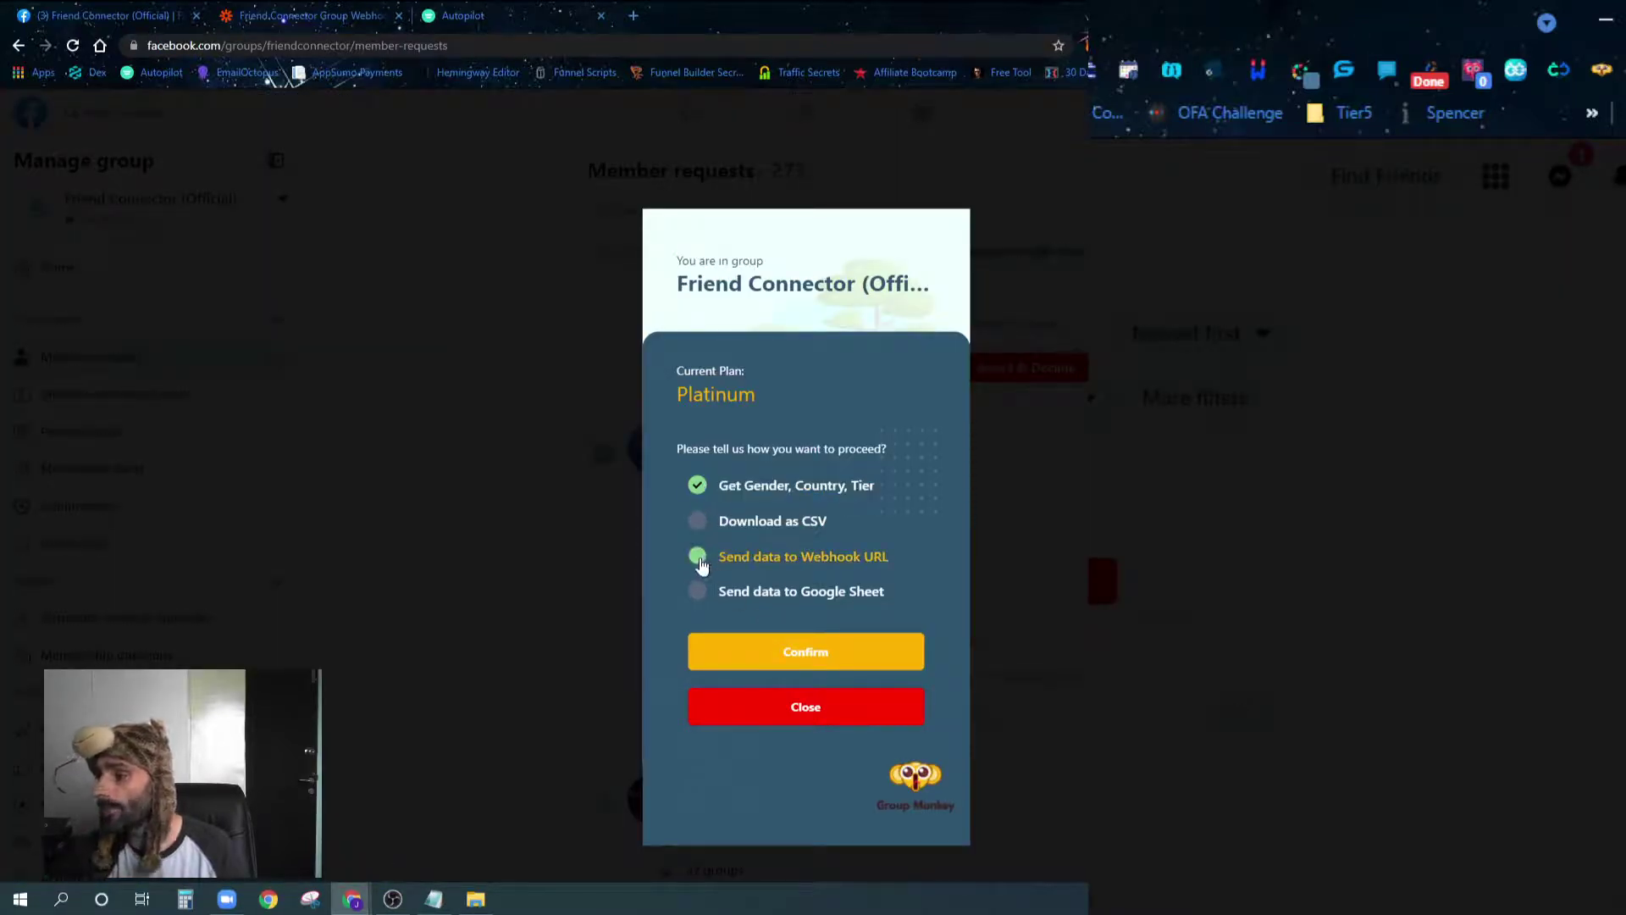
left_click(819, 610)
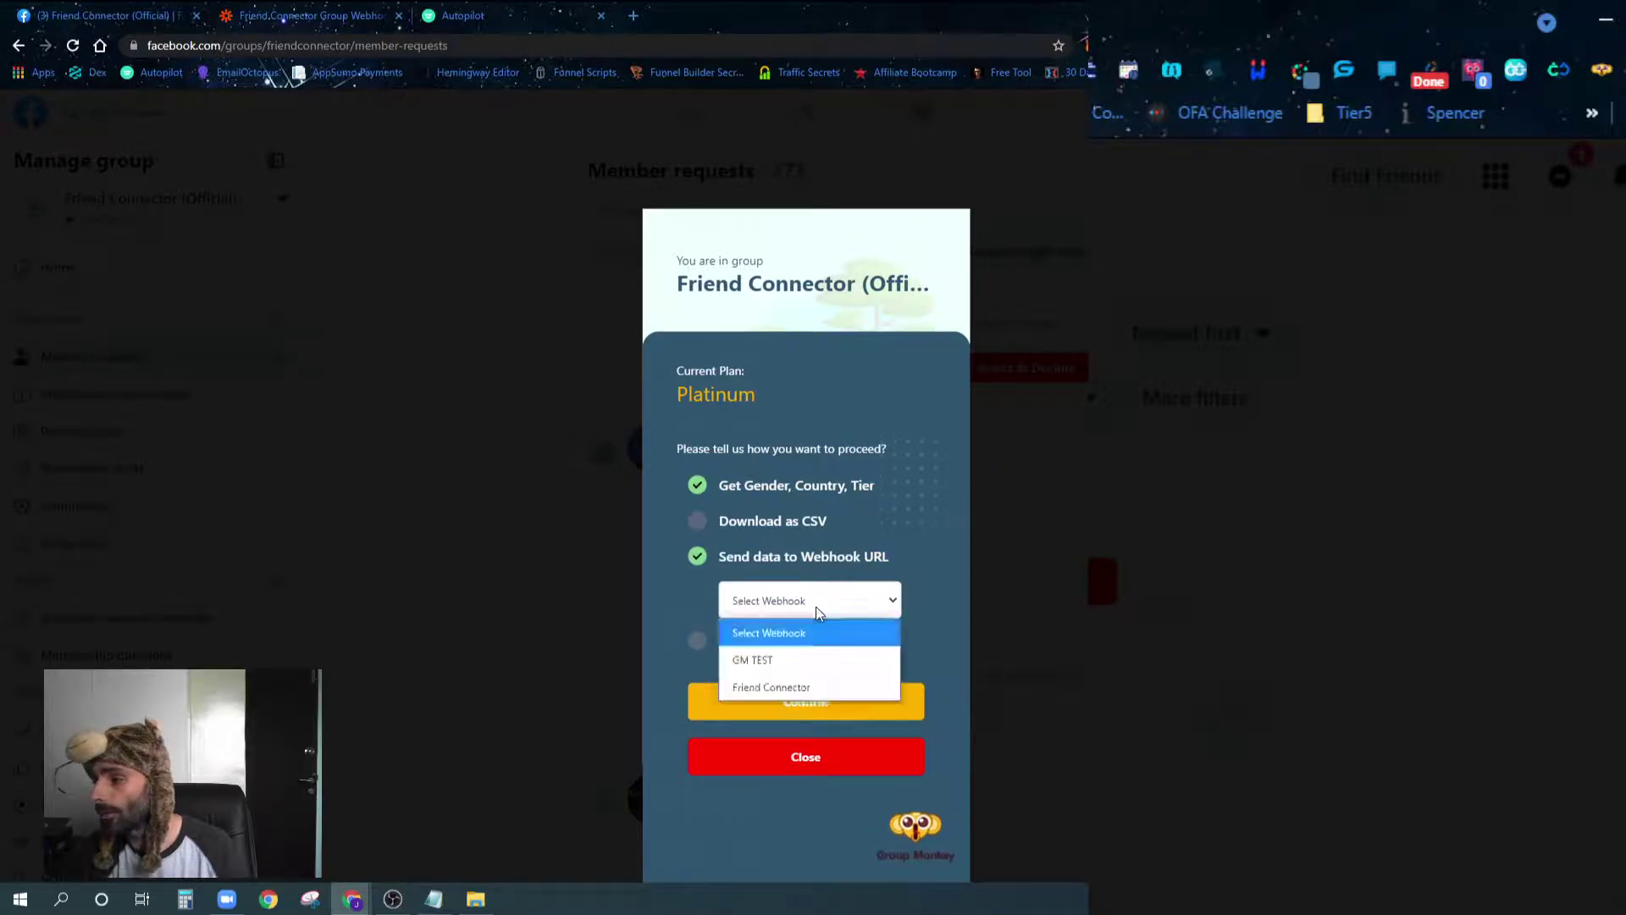
left_click(772, 682)
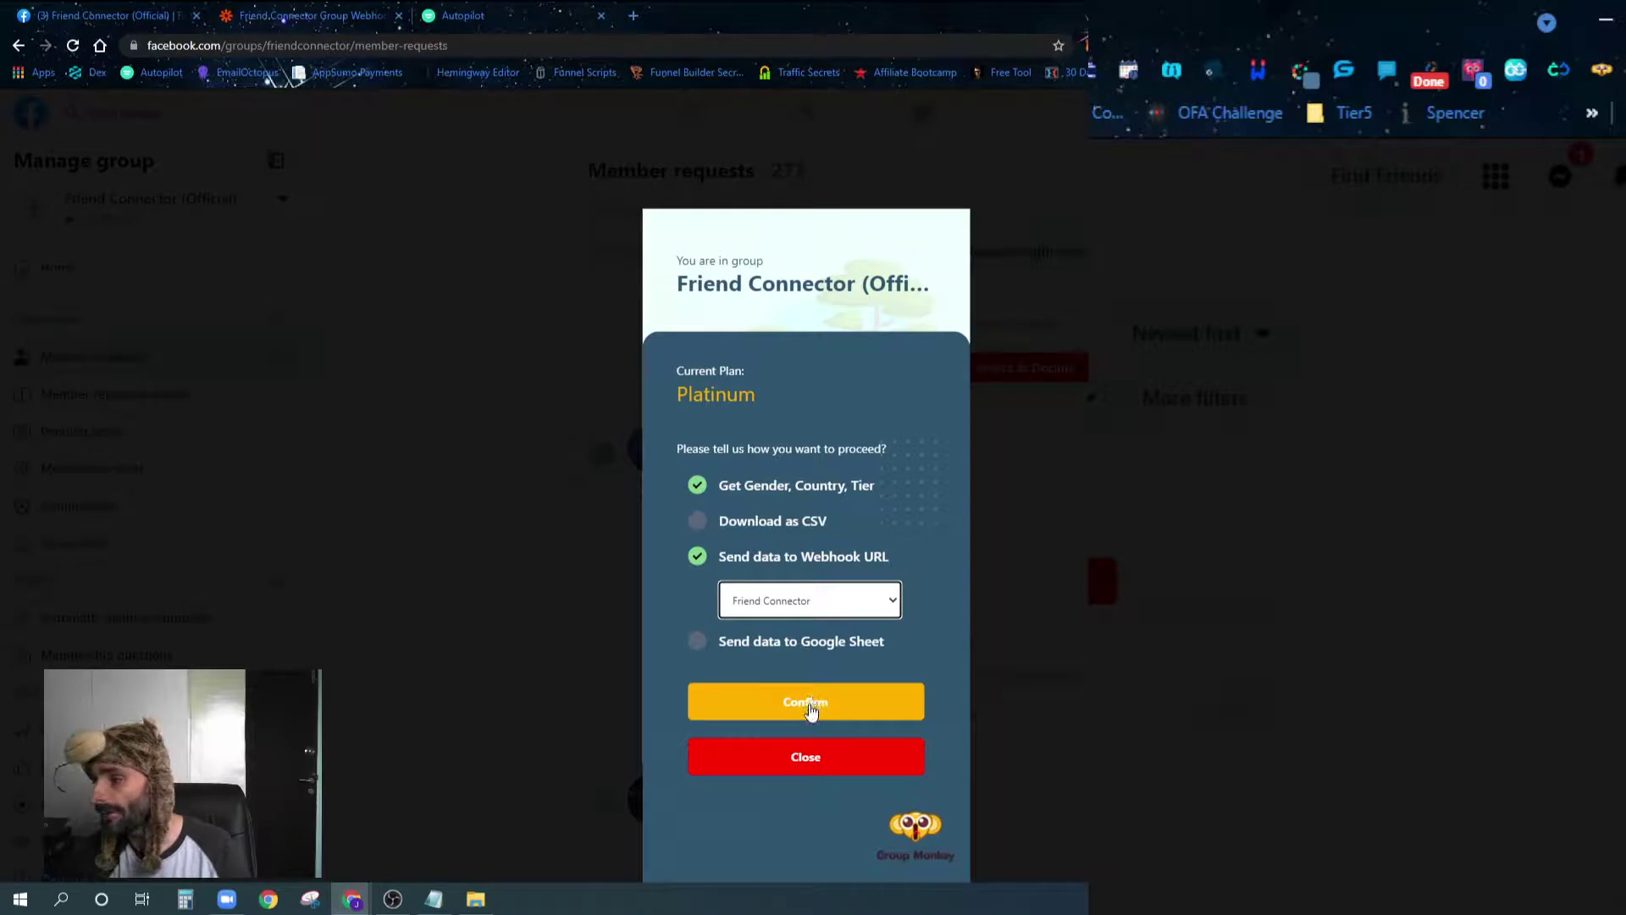
left_click(290, 10)
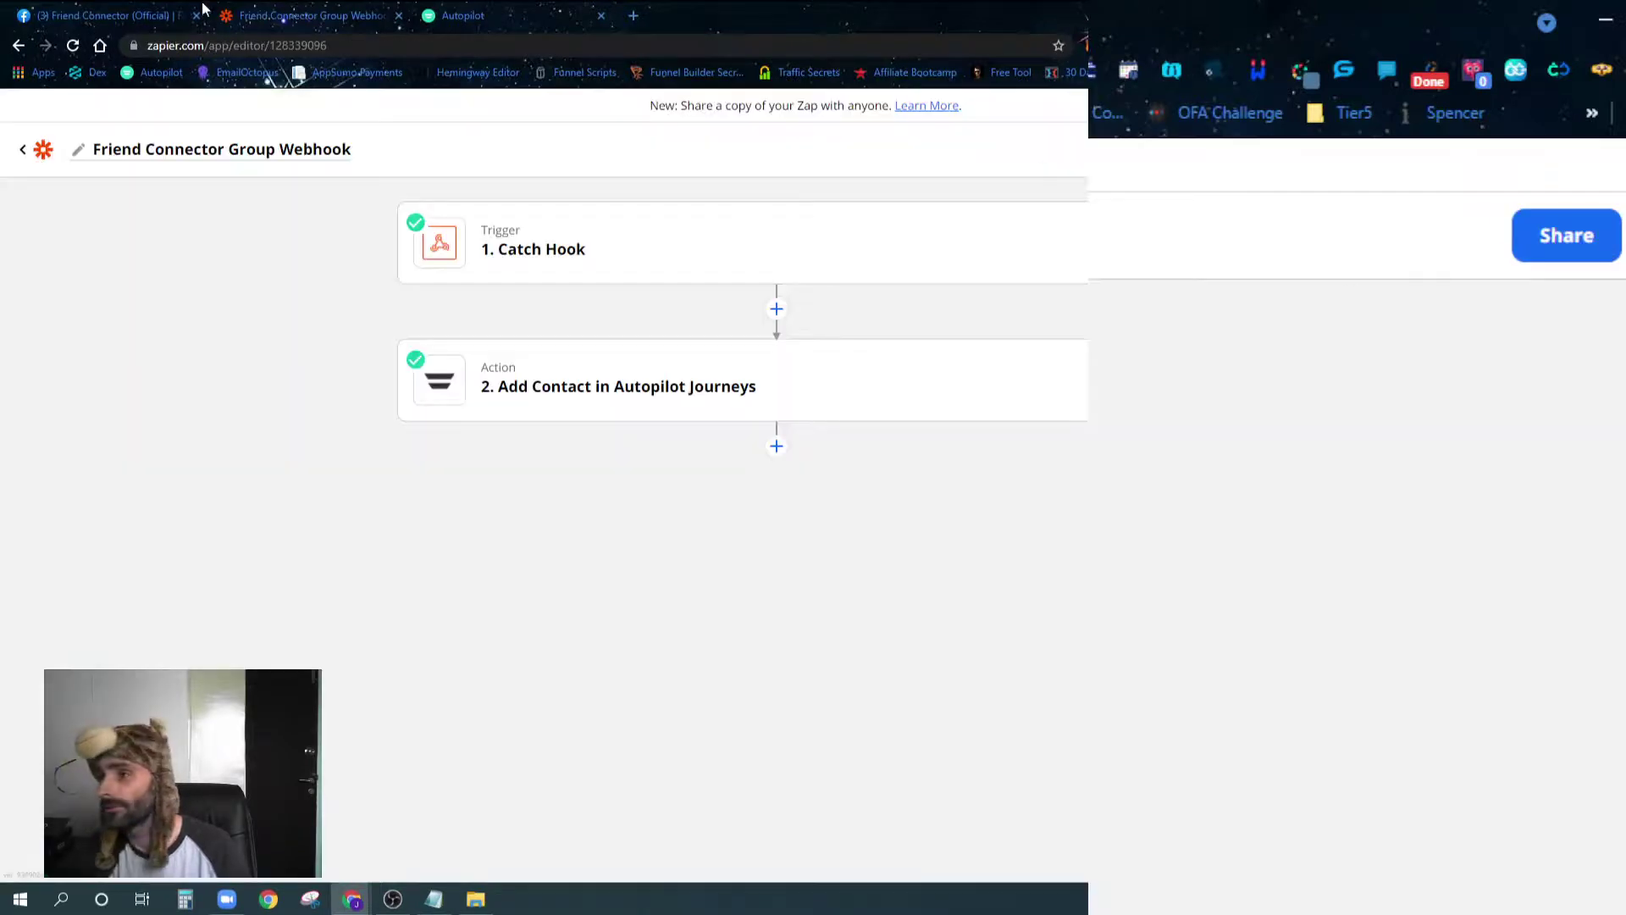
left_click(140, 11)
left_click(775, 707)
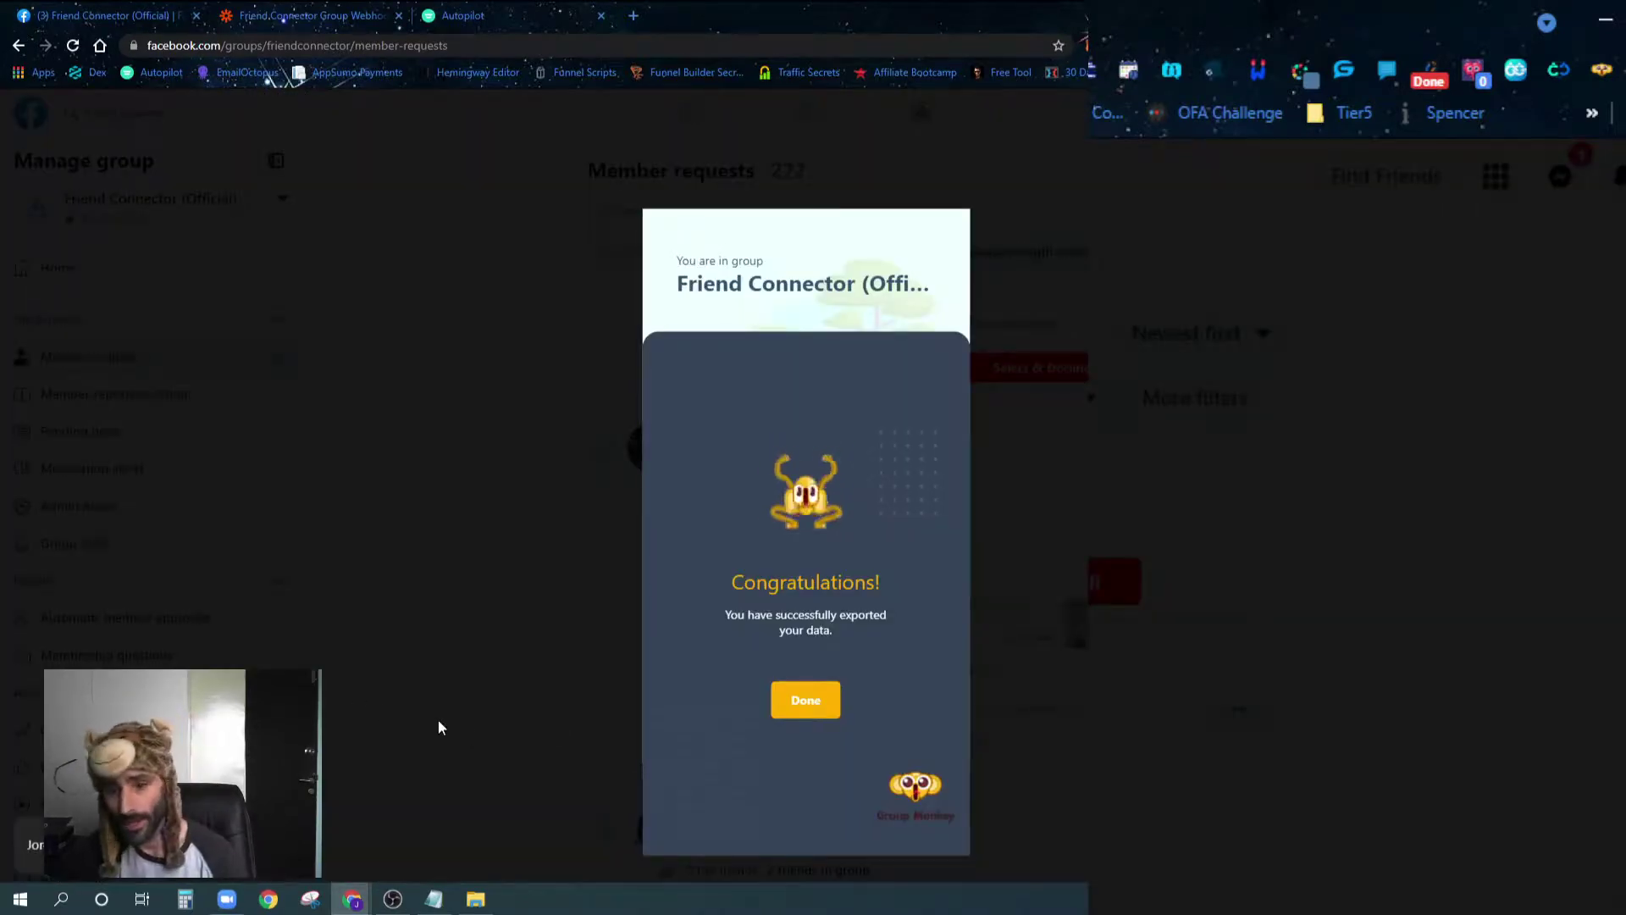
left_click(800, 704)
Step: Review the Friend Connector Group Members list in Autopilot Contacts, then return to Facebook
left_click(461, 16)
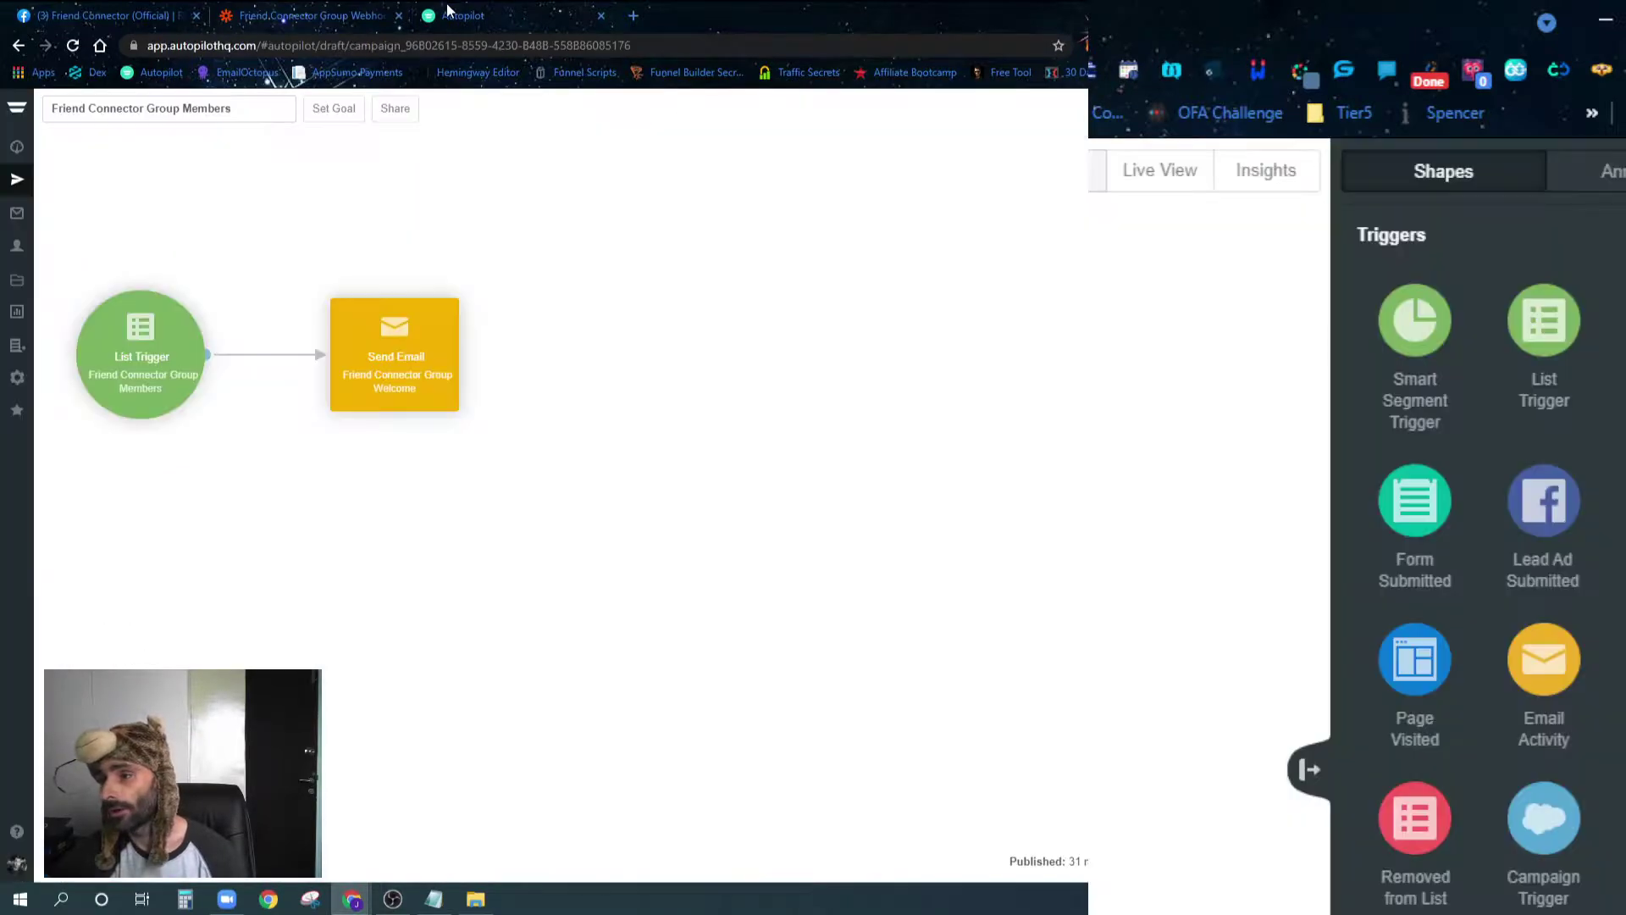
left_click(16, 244)
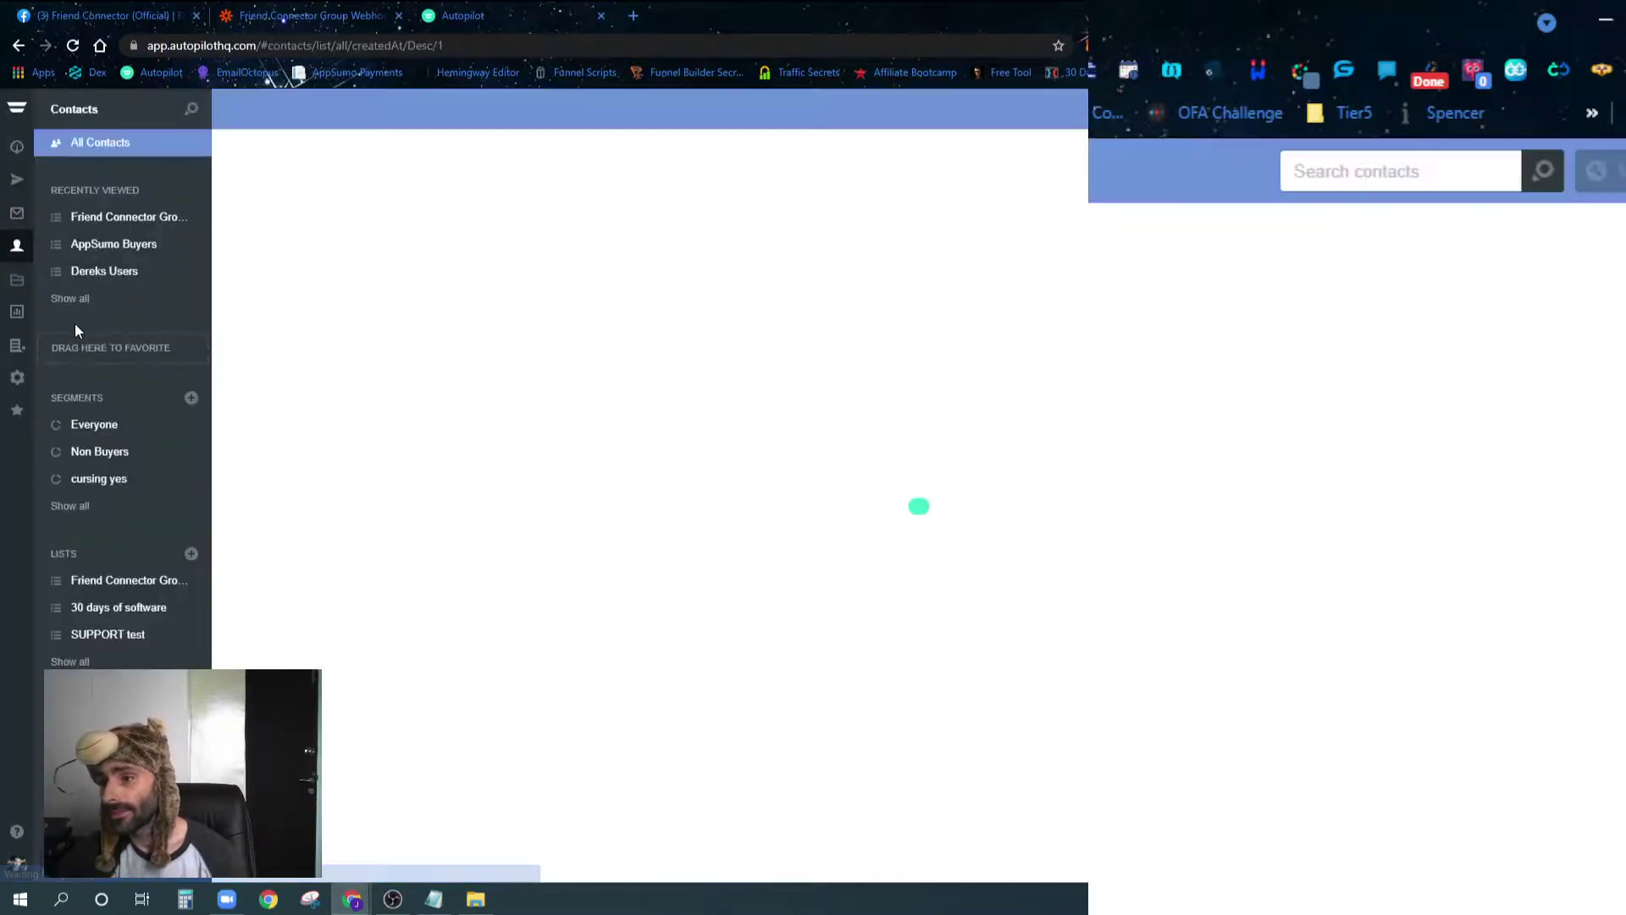
left_click(110, 581)
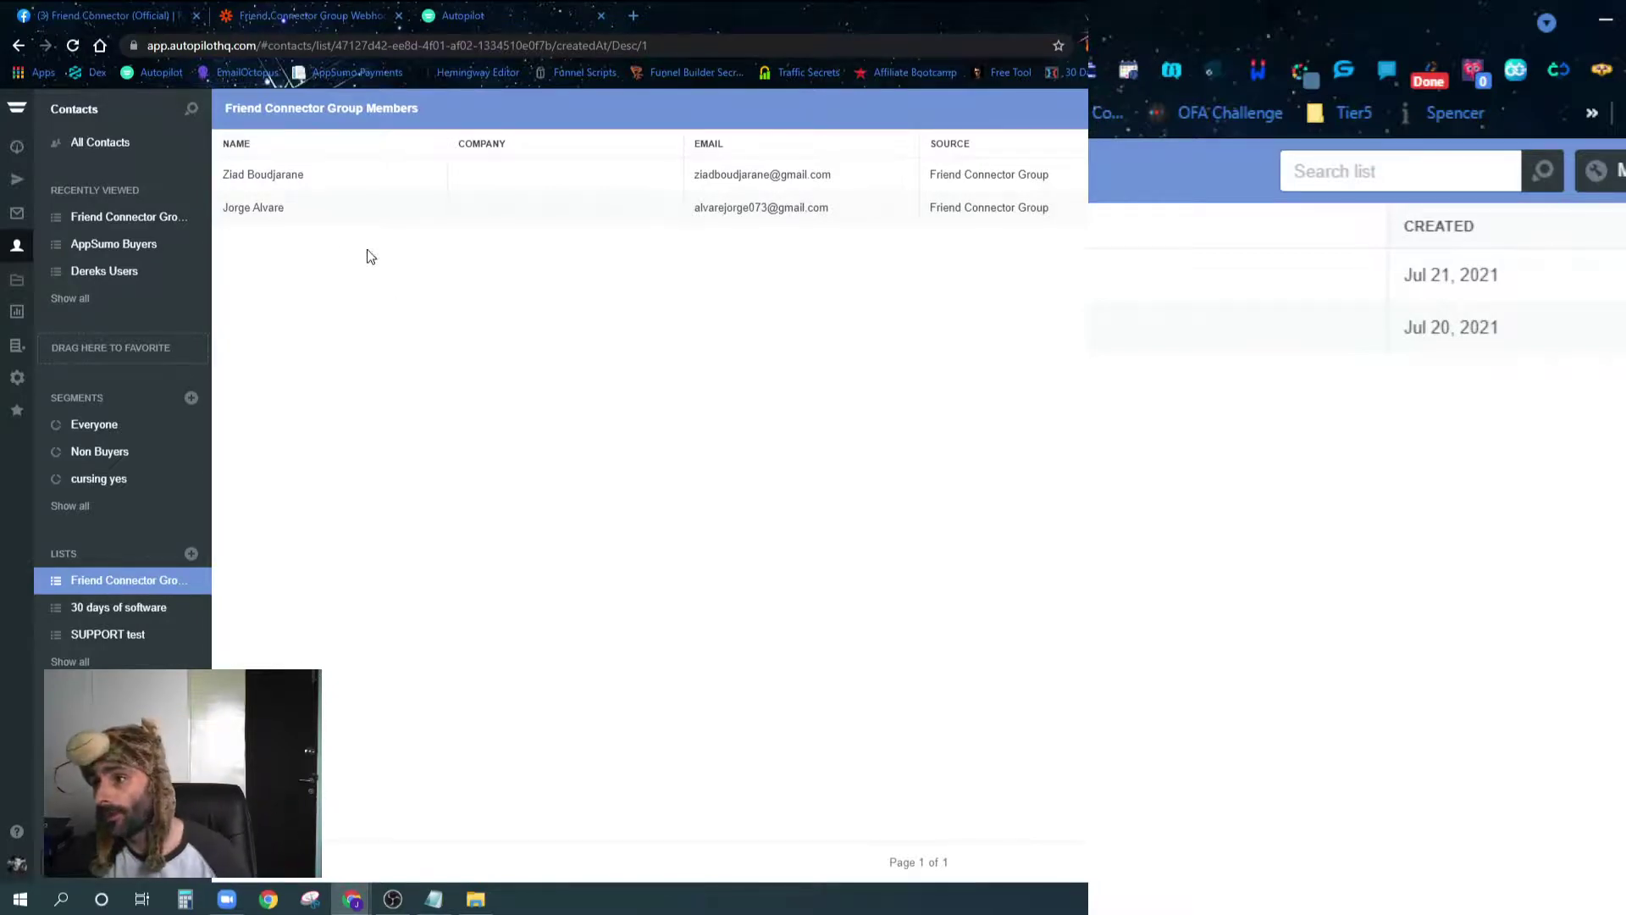
left_click(172, 9)
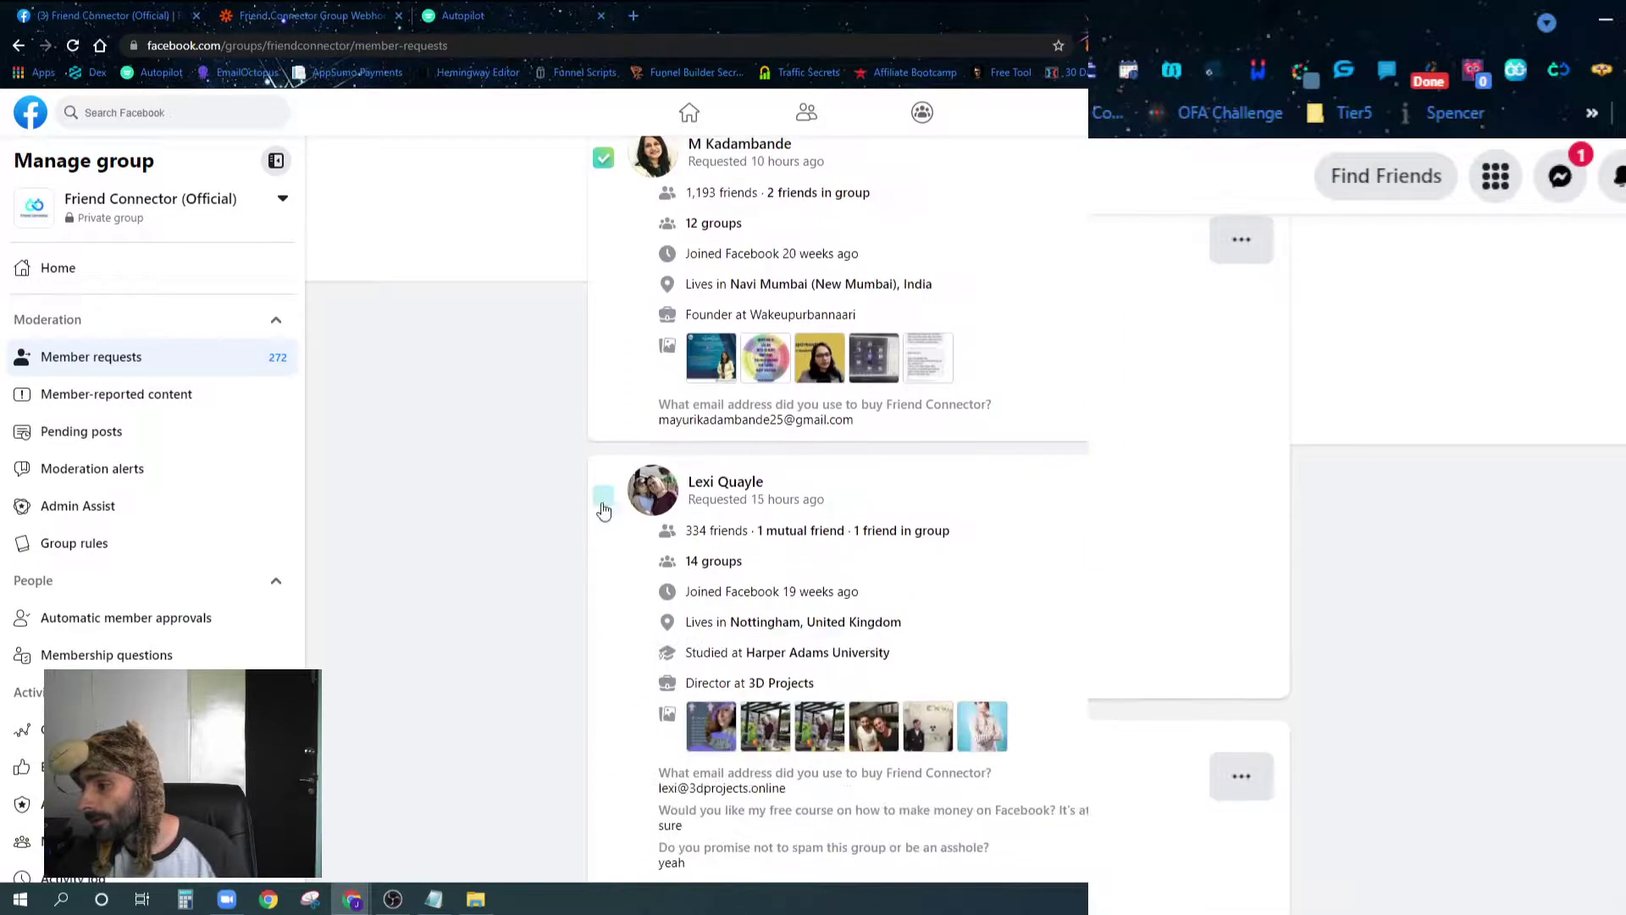
Step: Tick more pending applicants and launch Group Monkey's Select & Approve for them
scroll(559, 525, "down", 4)
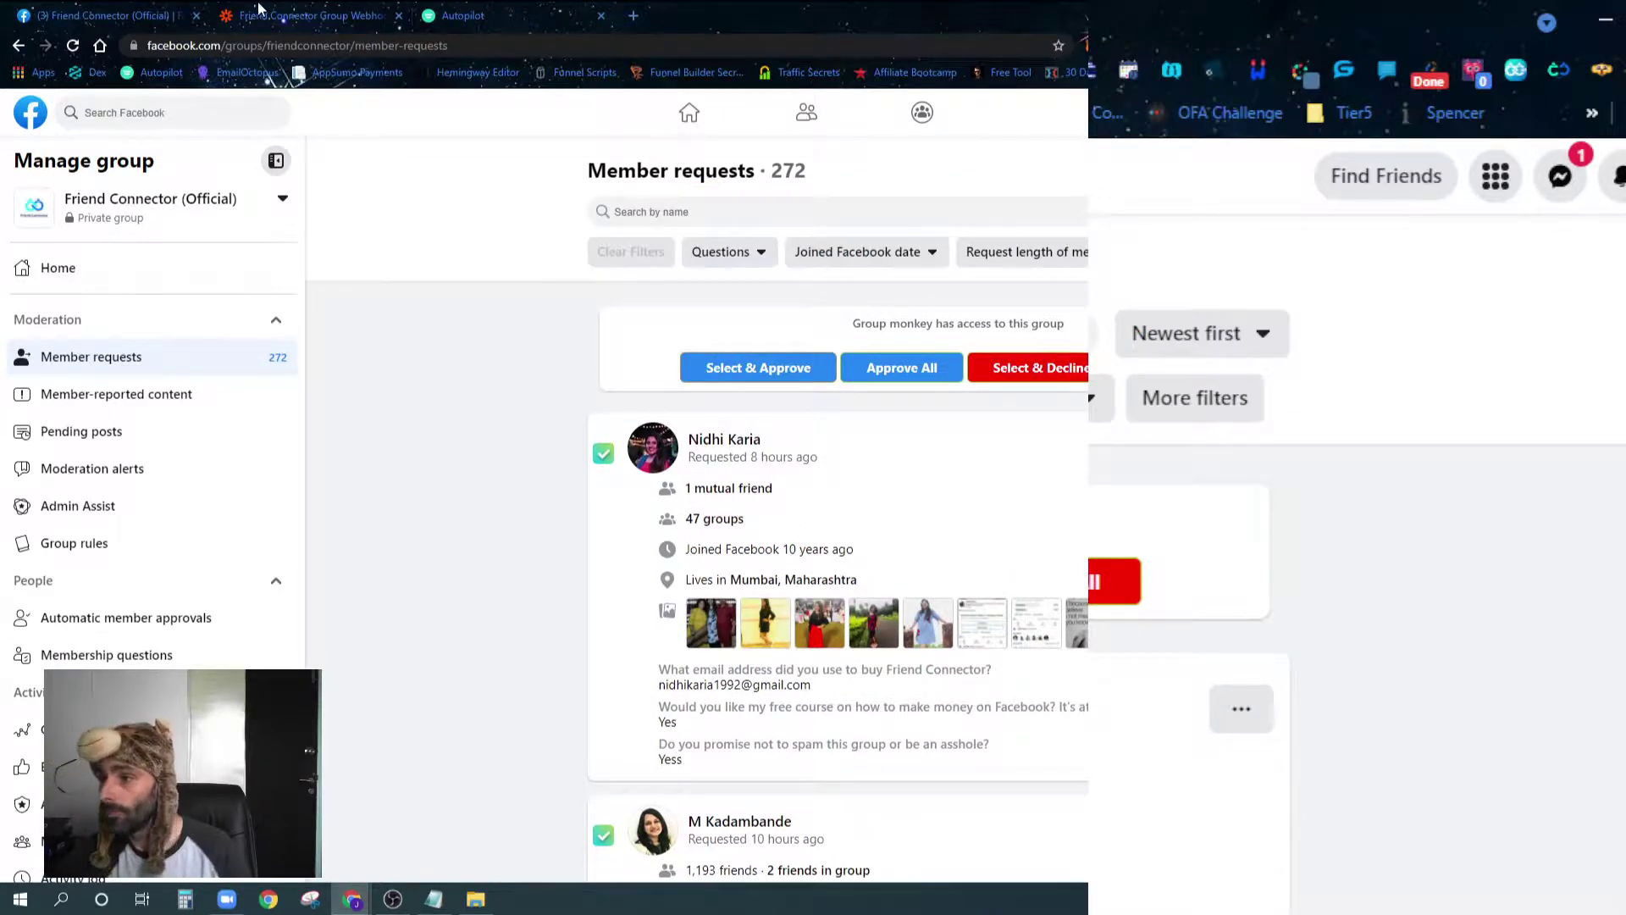
left_click(511, 11)
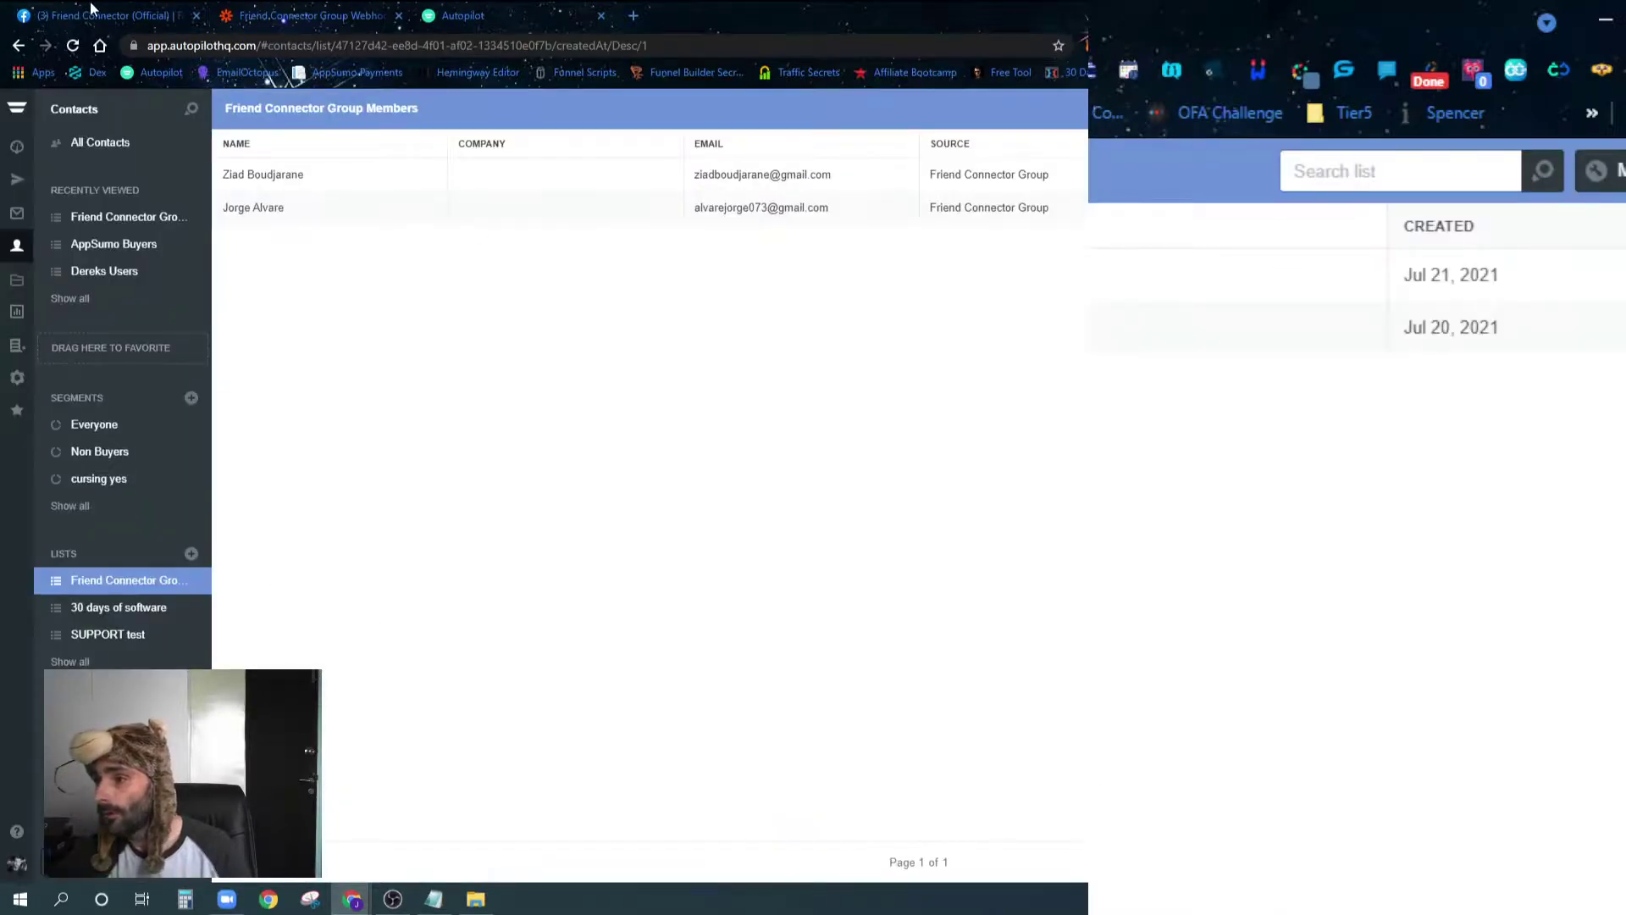
left_click(92, 12)
scroll(750, 456, "down", 12)
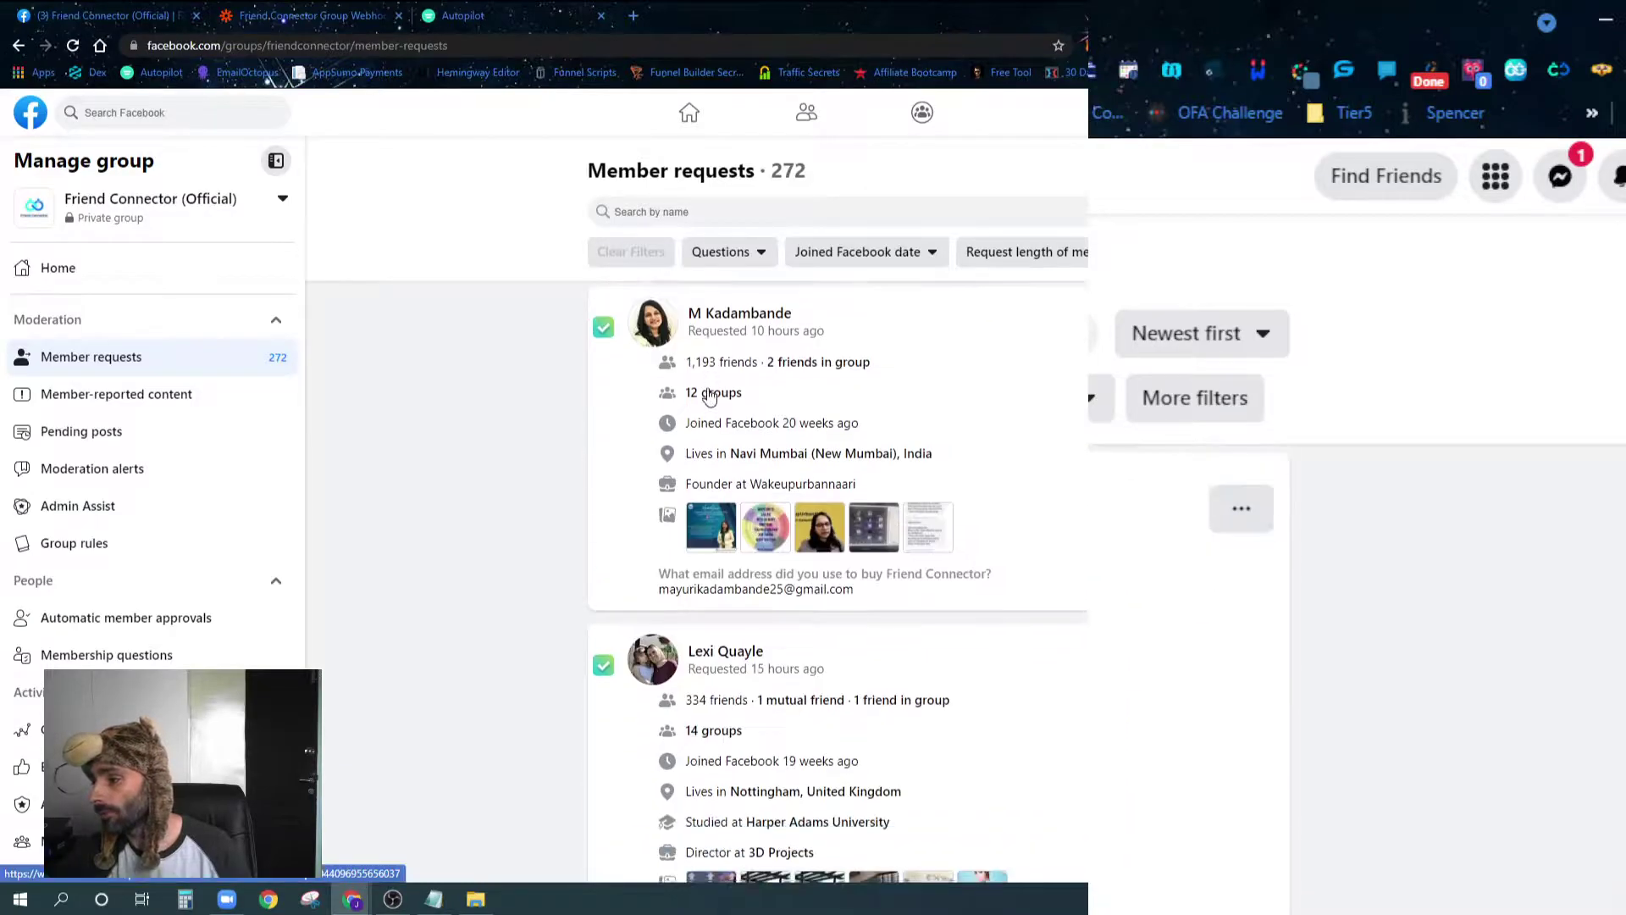
scroll(674, 528, "down", 3)
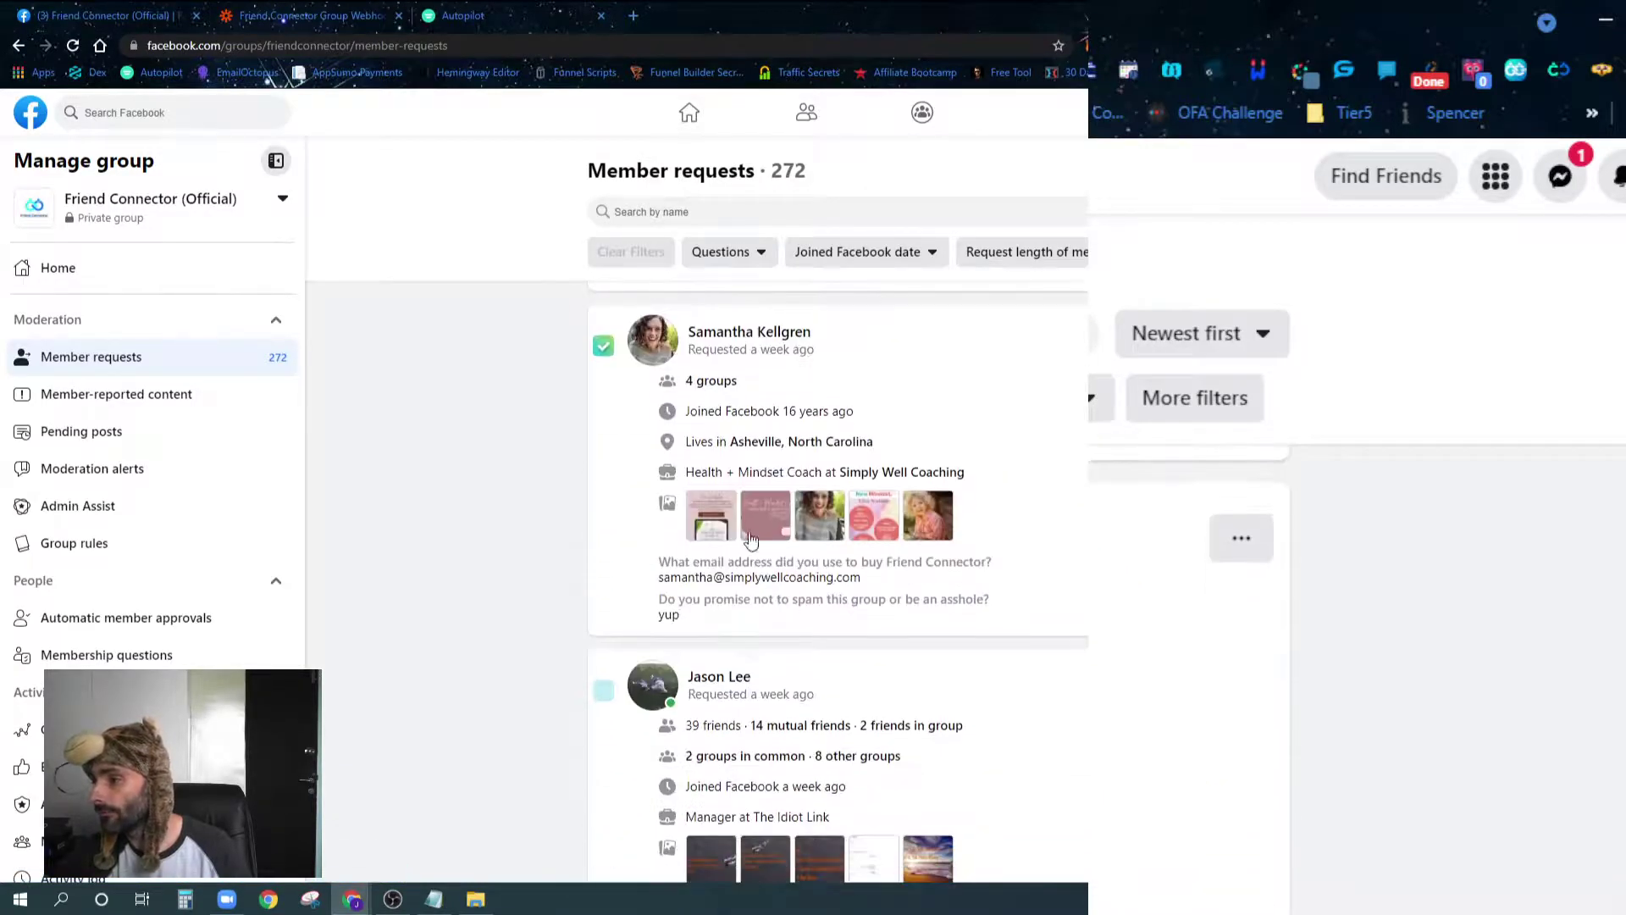
scroll(753, 508, "up", 15)
left_click(783, 370)
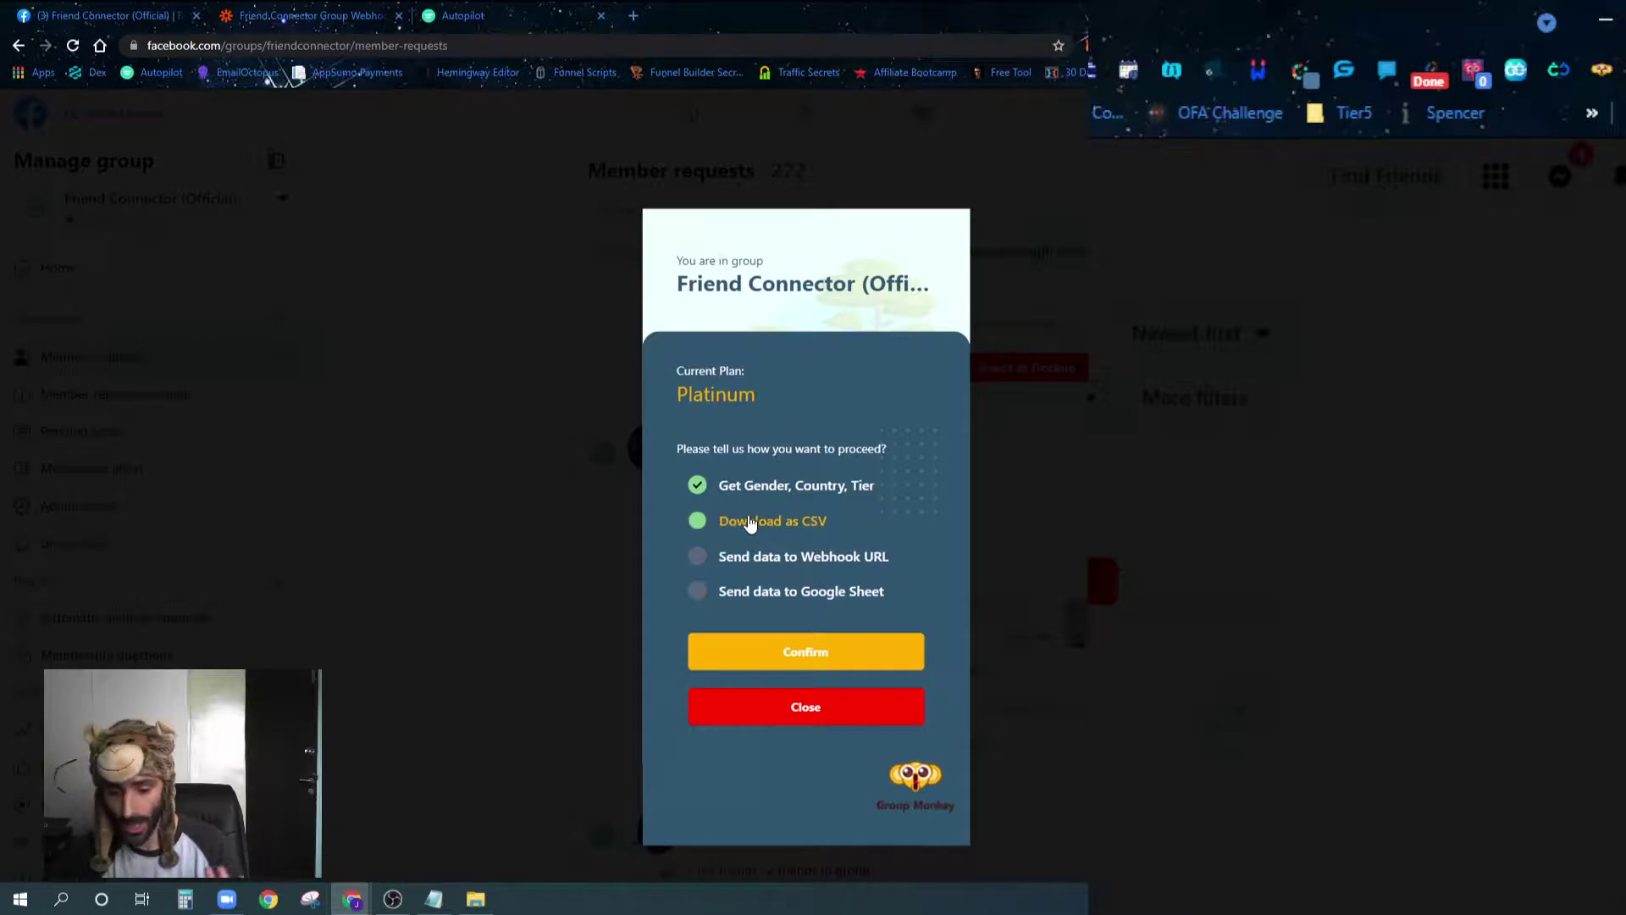
Step: Set Group Monkey to send data only to the Friend Connector webhook, with CSV and Google Sheet off
left_click(697, 558)
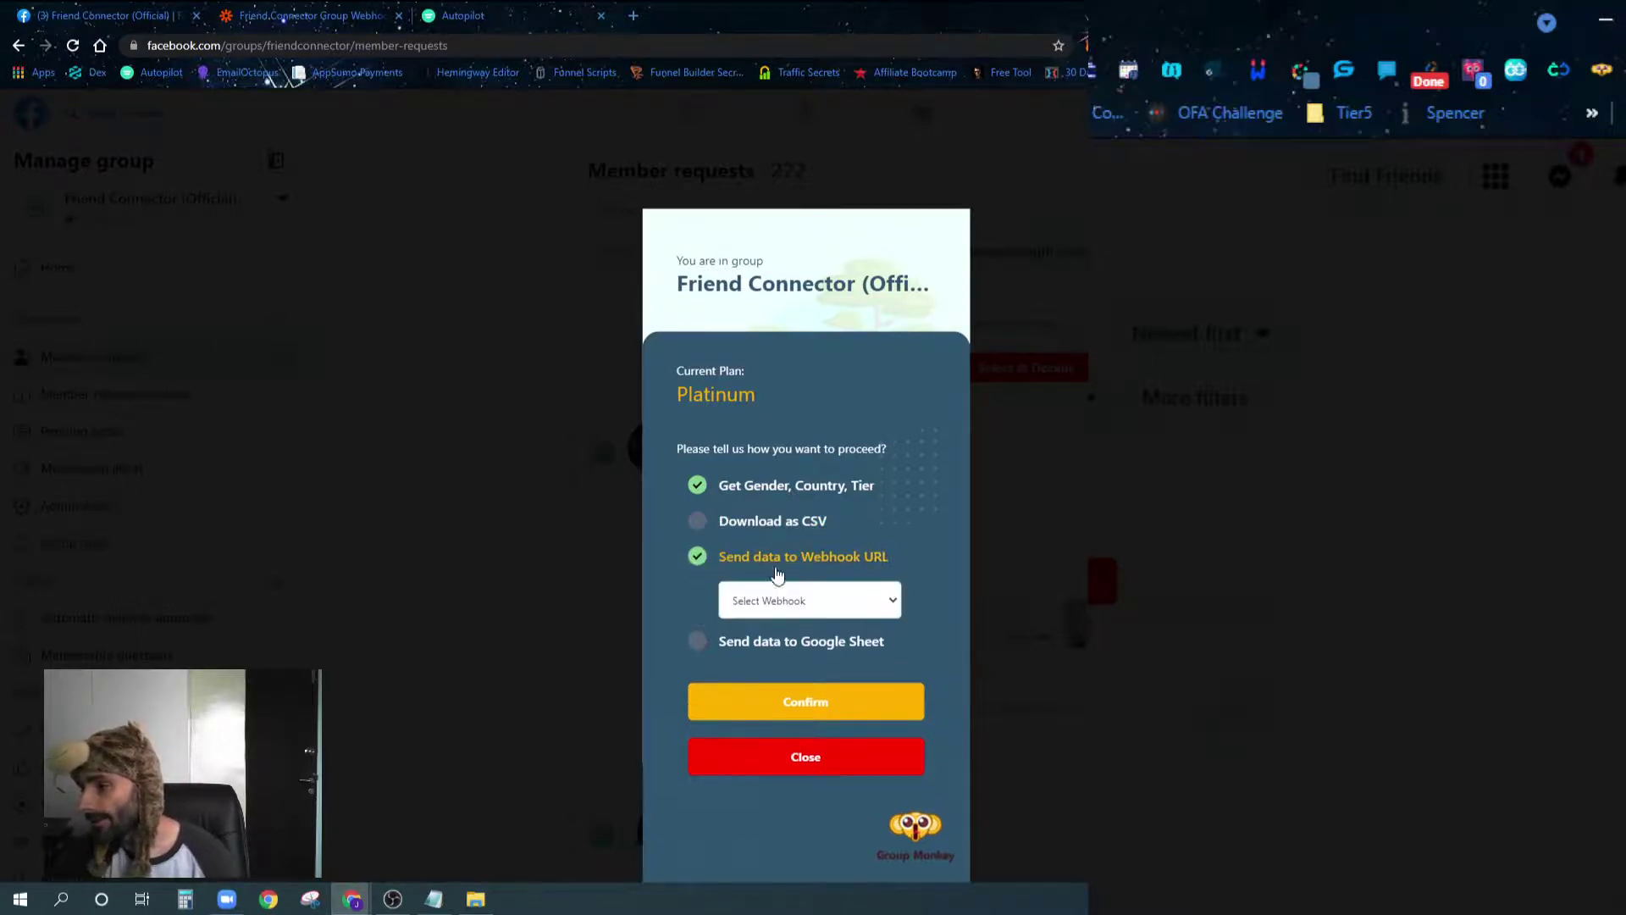
left_click(773, 600)
left_click(768, 685)
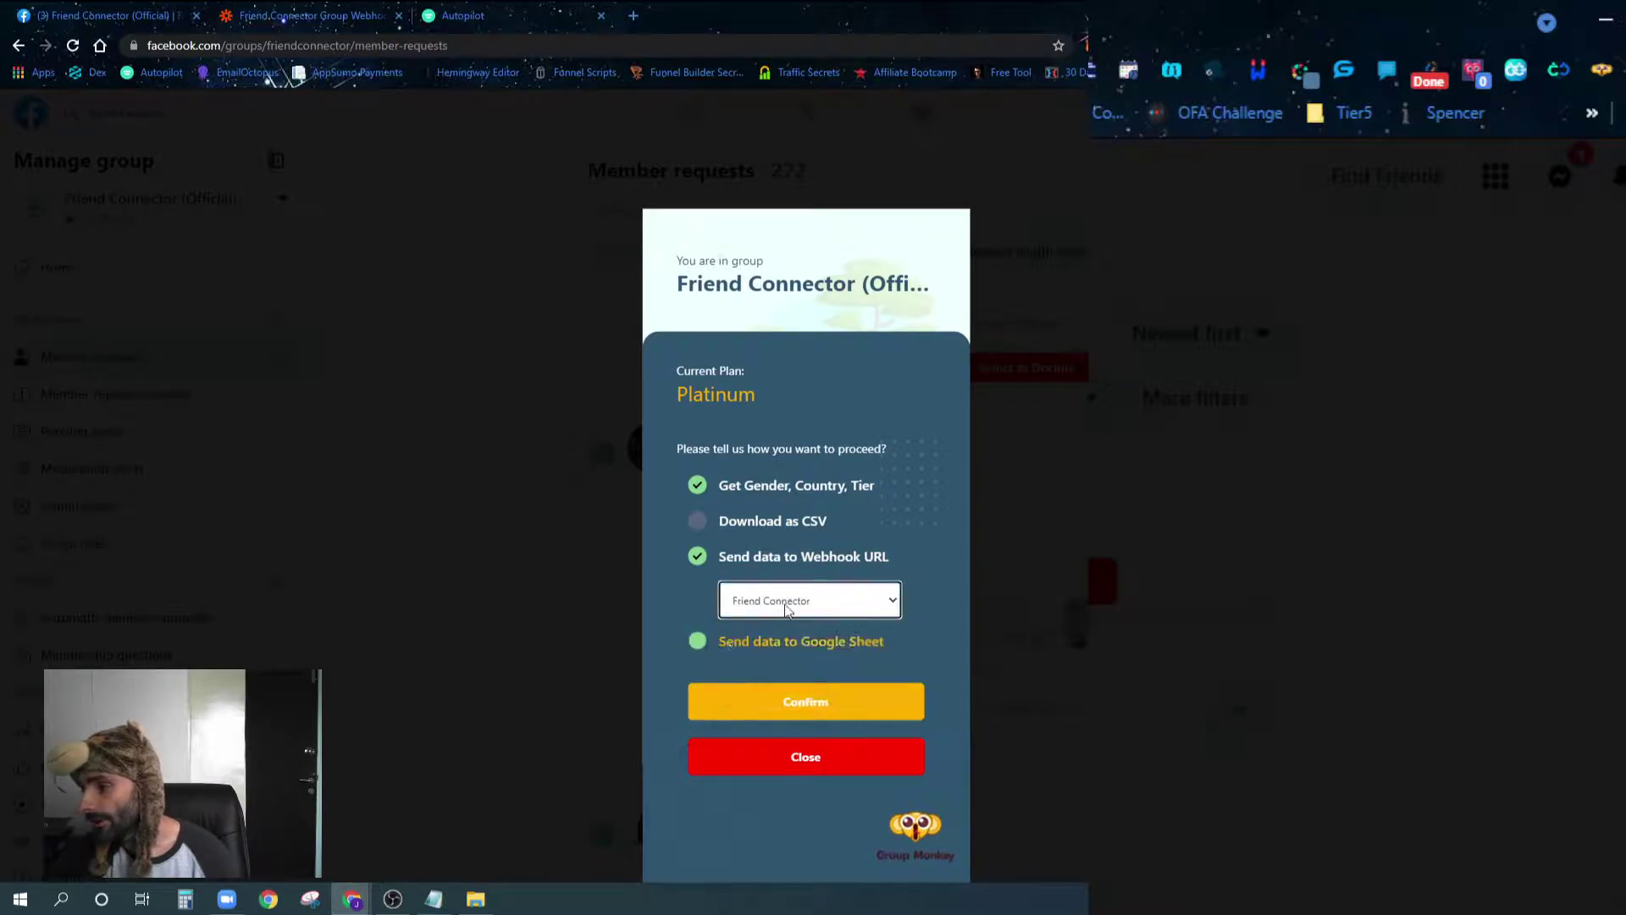
left_click(697, 522)
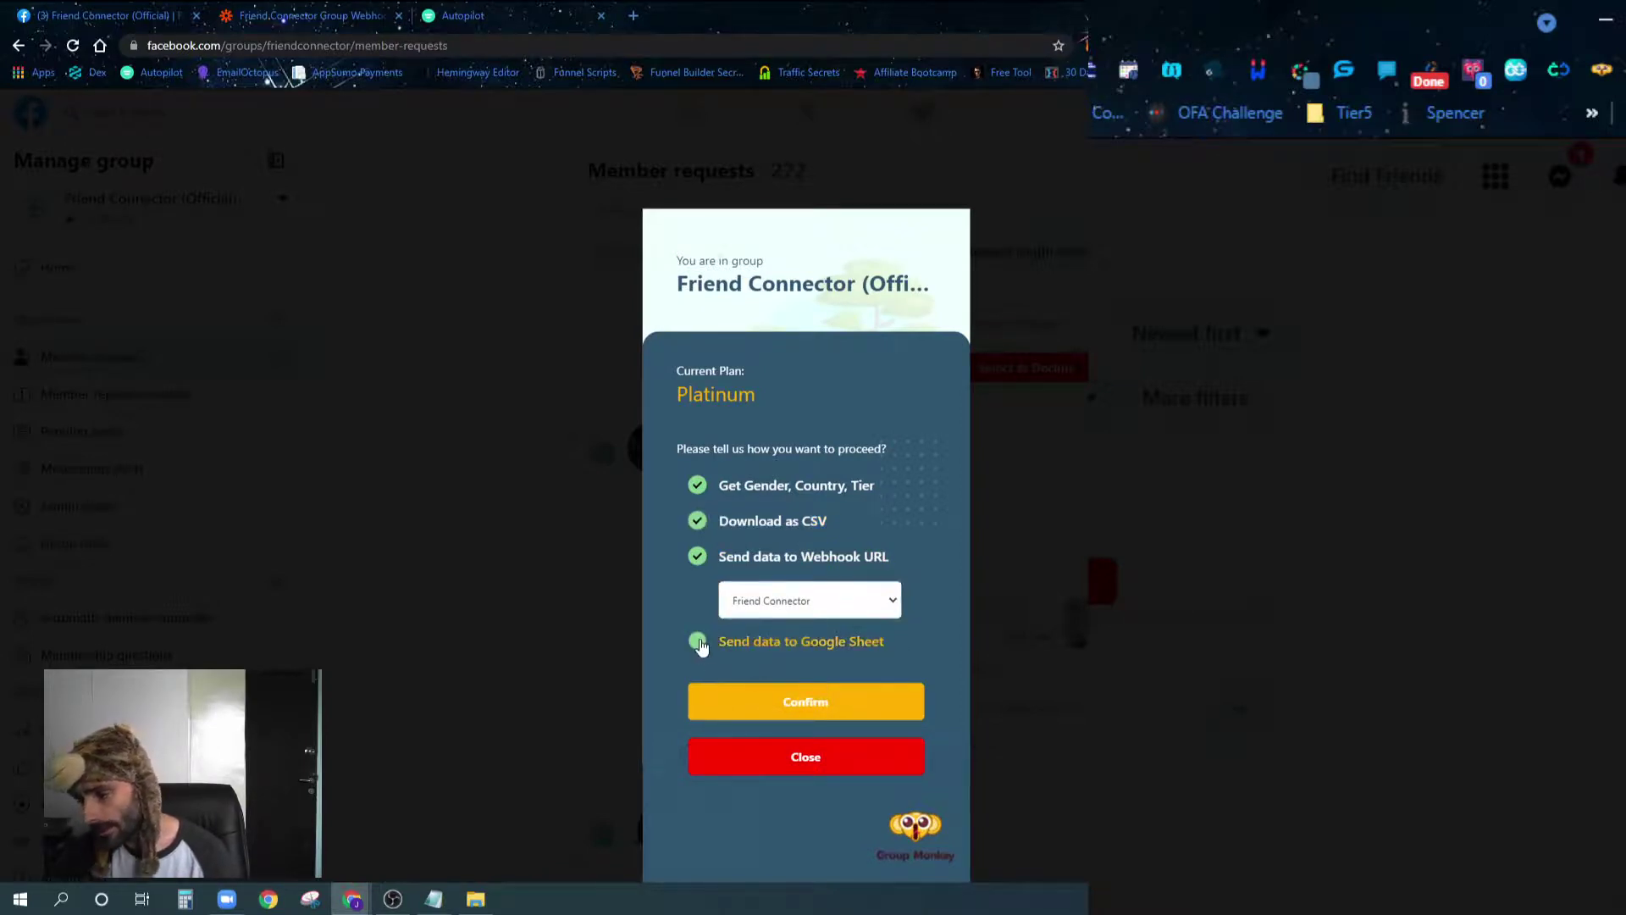
left_click(698, 642)
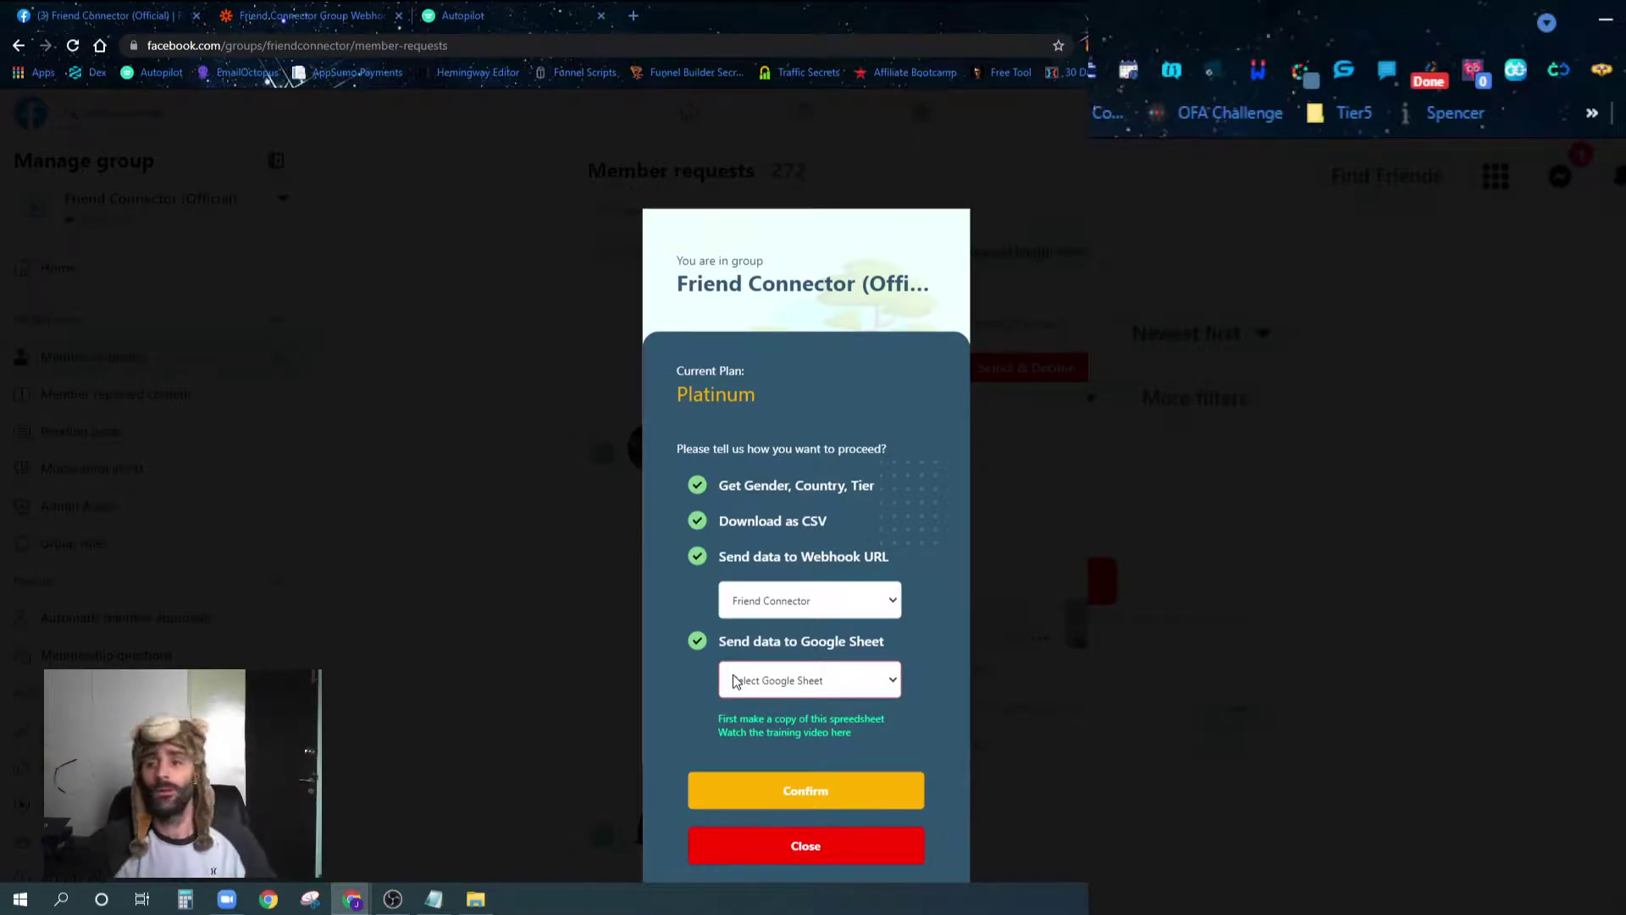
left_click(700, 521)
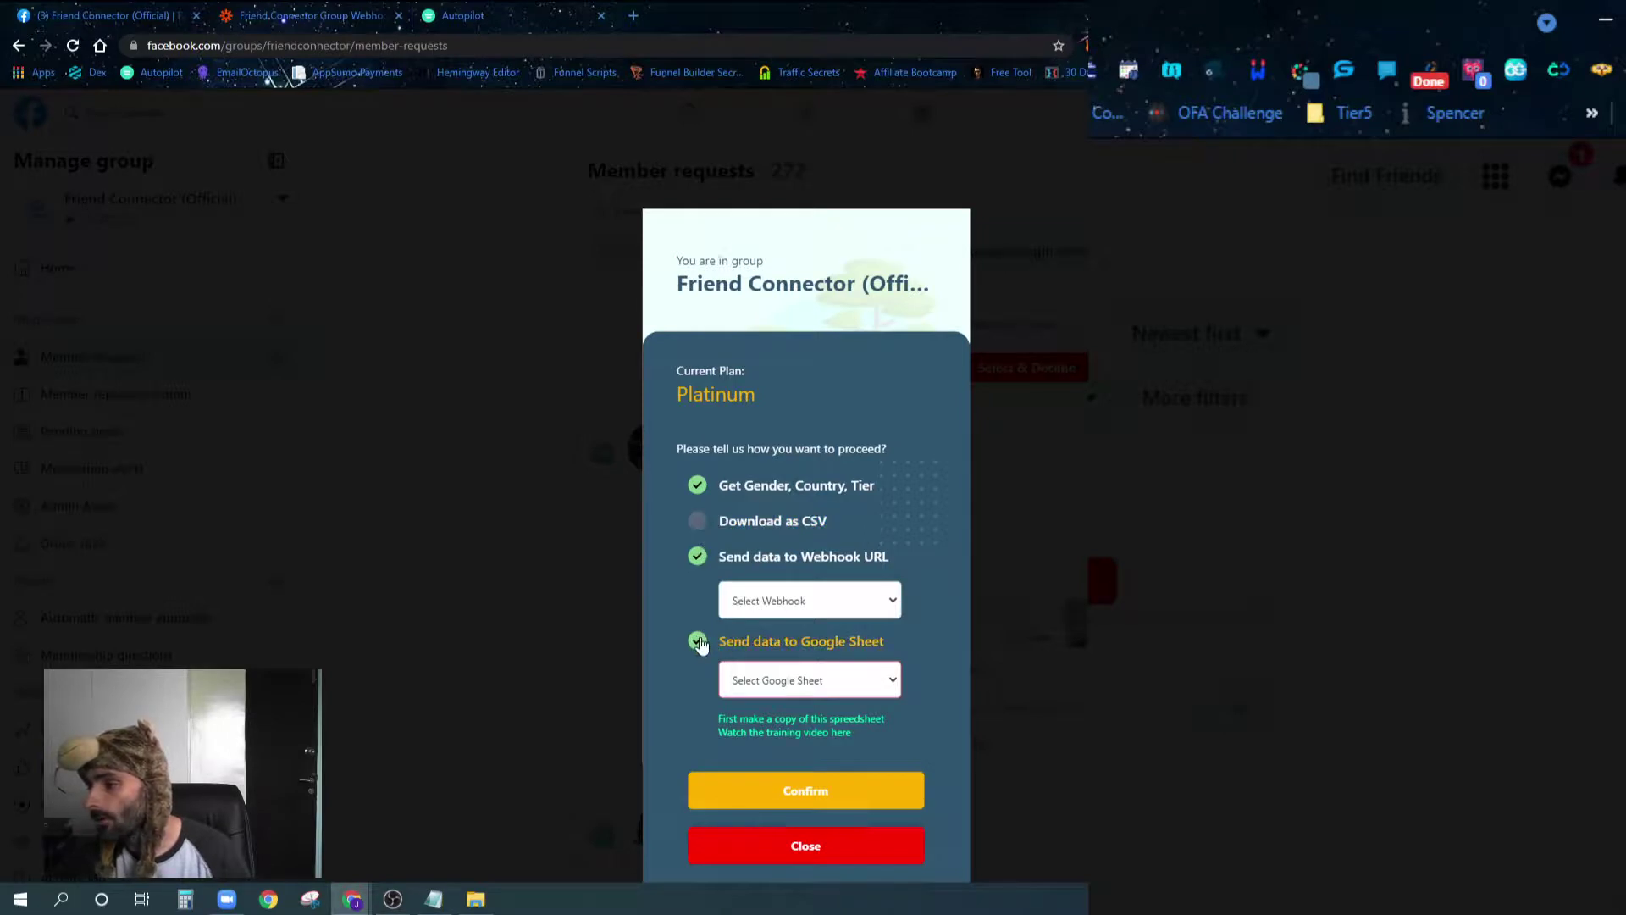
left_click(698, 641)
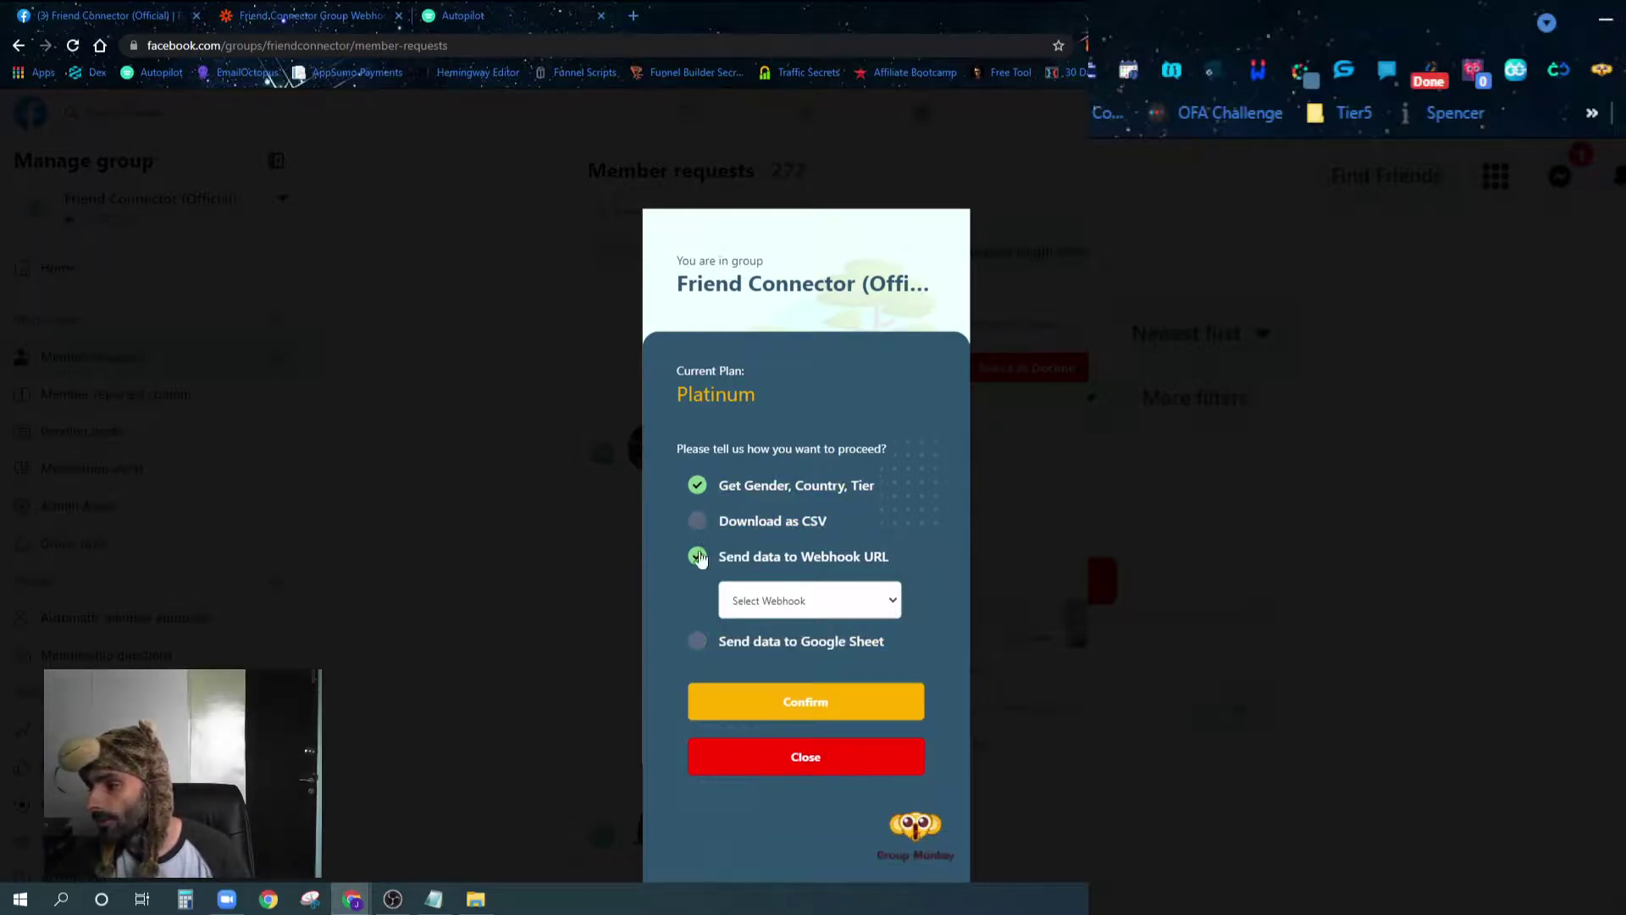
left_click(796, 600)
left_click(792, 685)
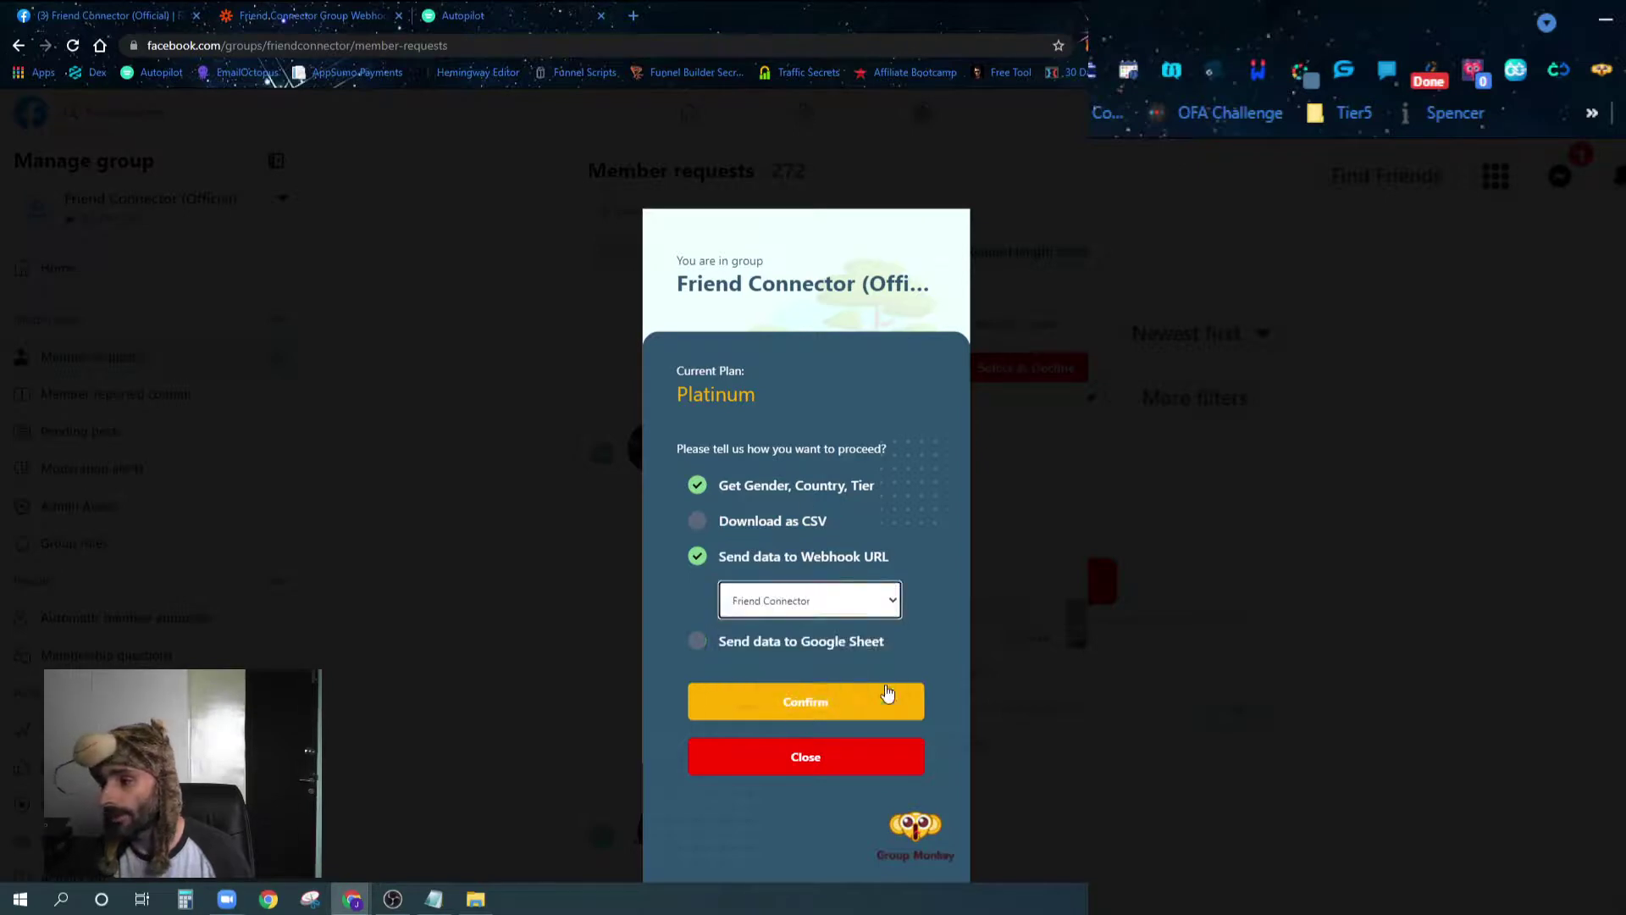
Step: Confirm the approval export, dismiss the success message, and return to the zap editor
left_click(792, 704)
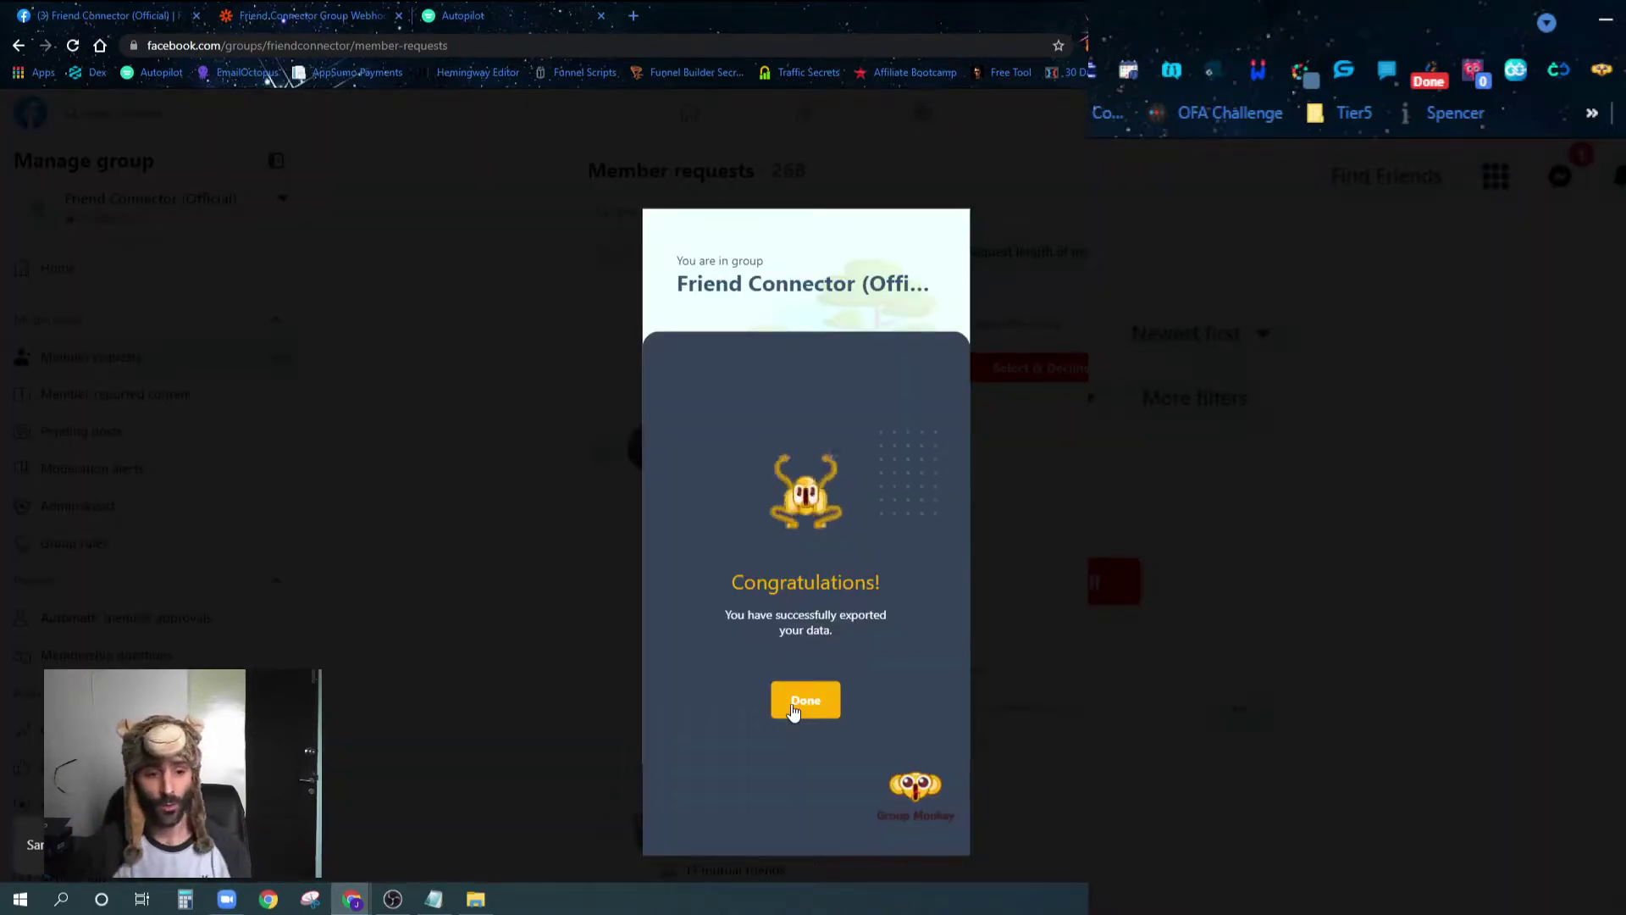
left_click(834, 703)
left_click(286, 17)
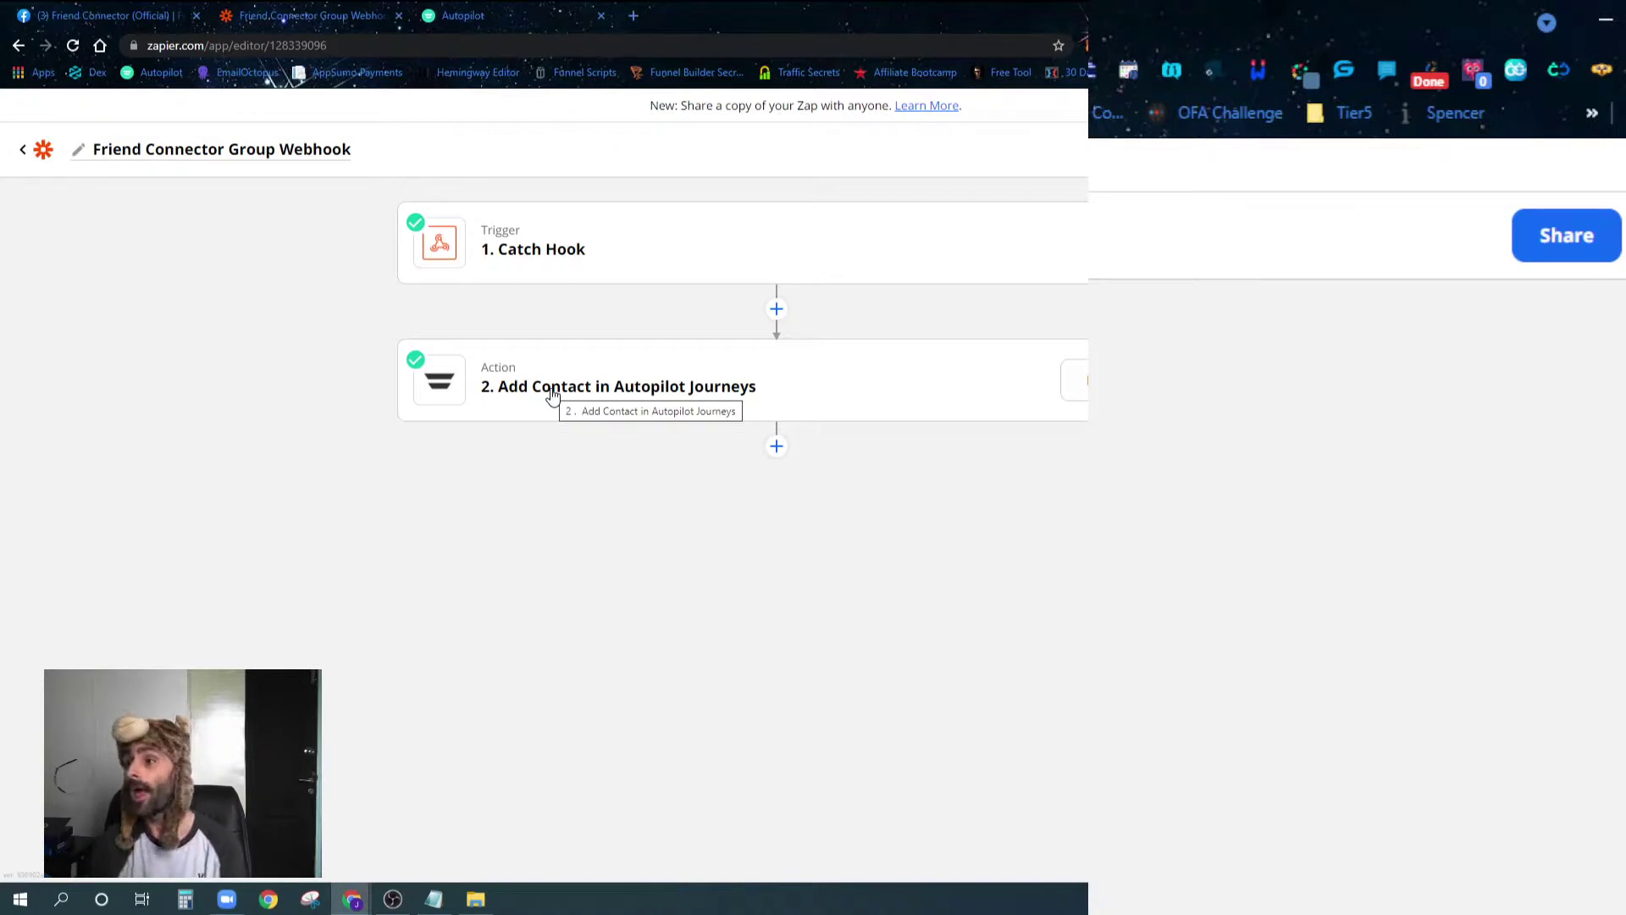
Step: Check that Autopilot's Friend Connector Group Members list now holds six contacts
left_click(479, 13)
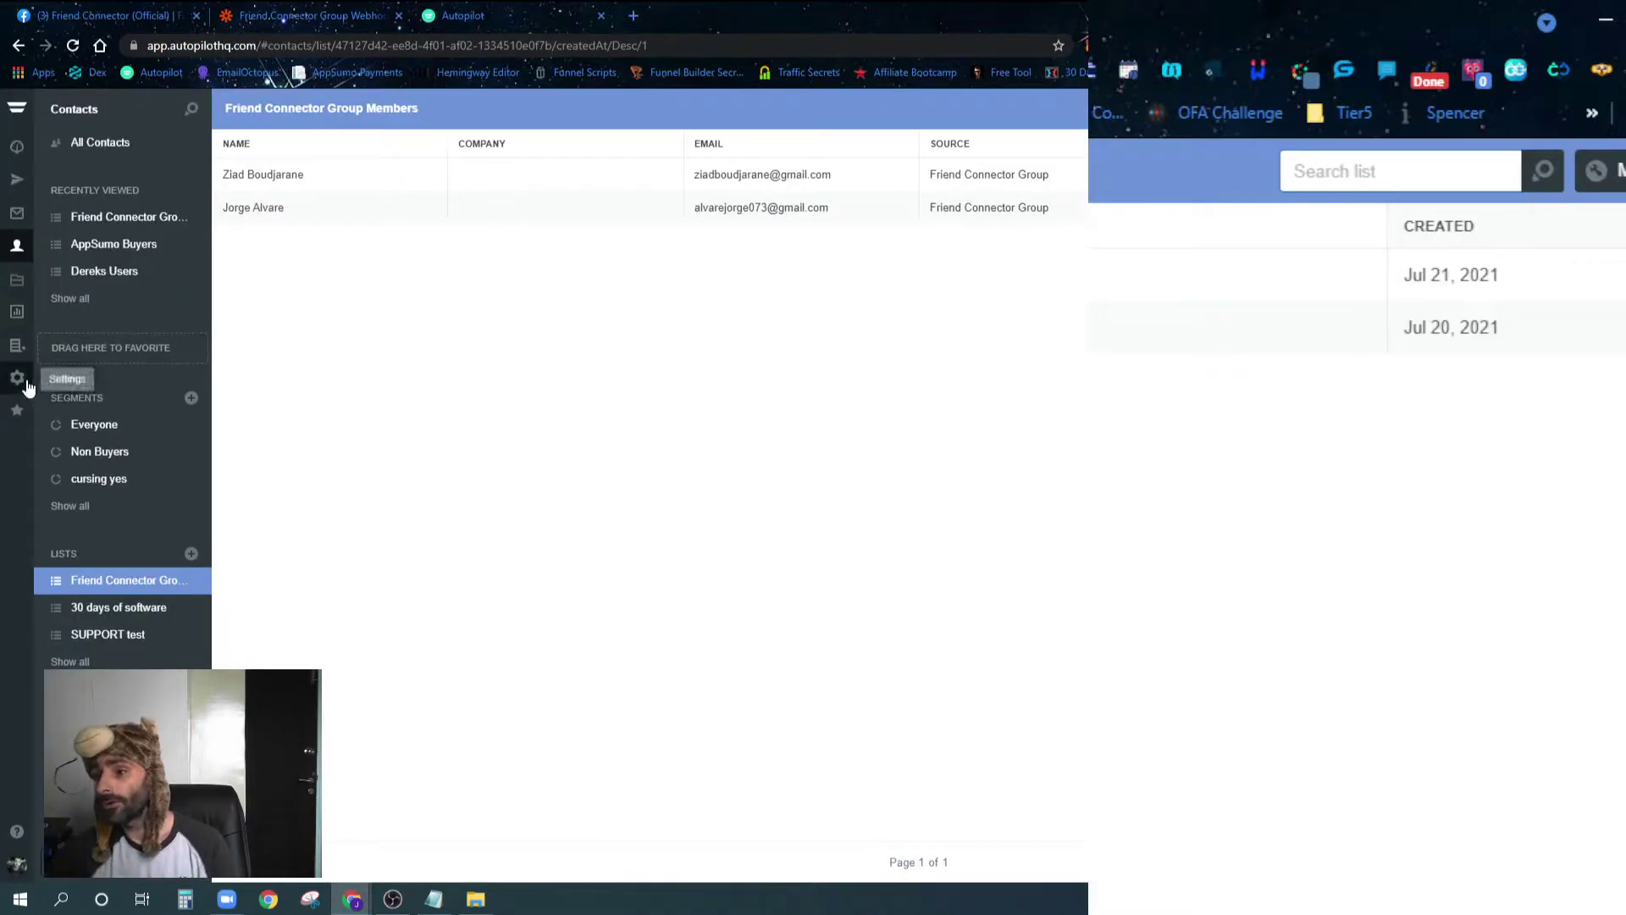
left_click(106, 607)
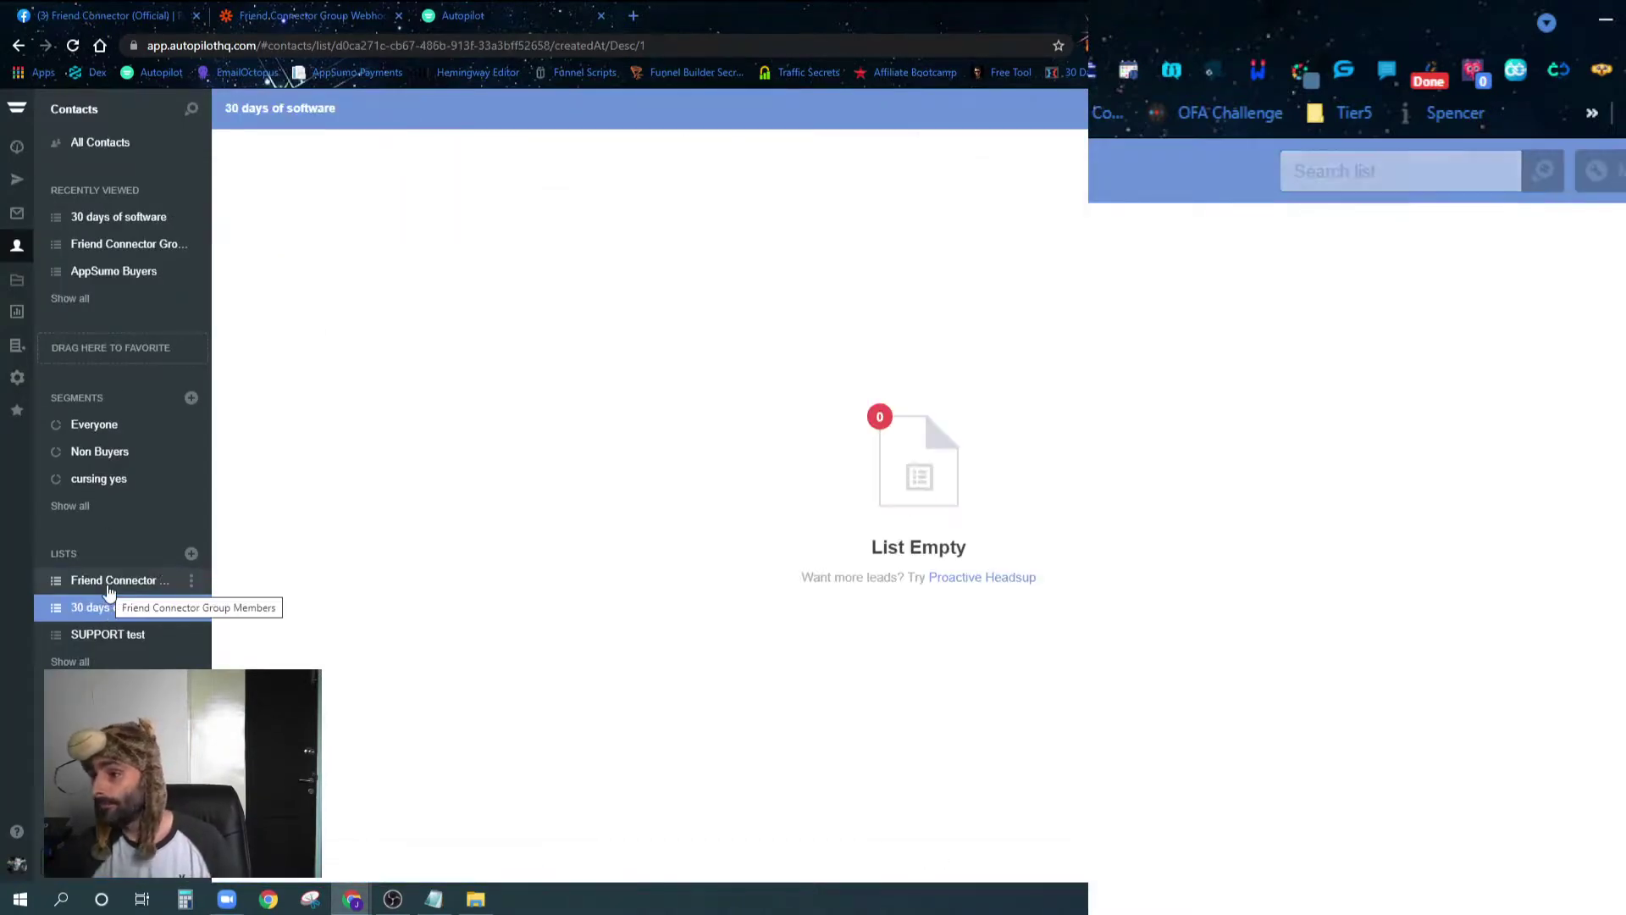
left_click(109, 584)
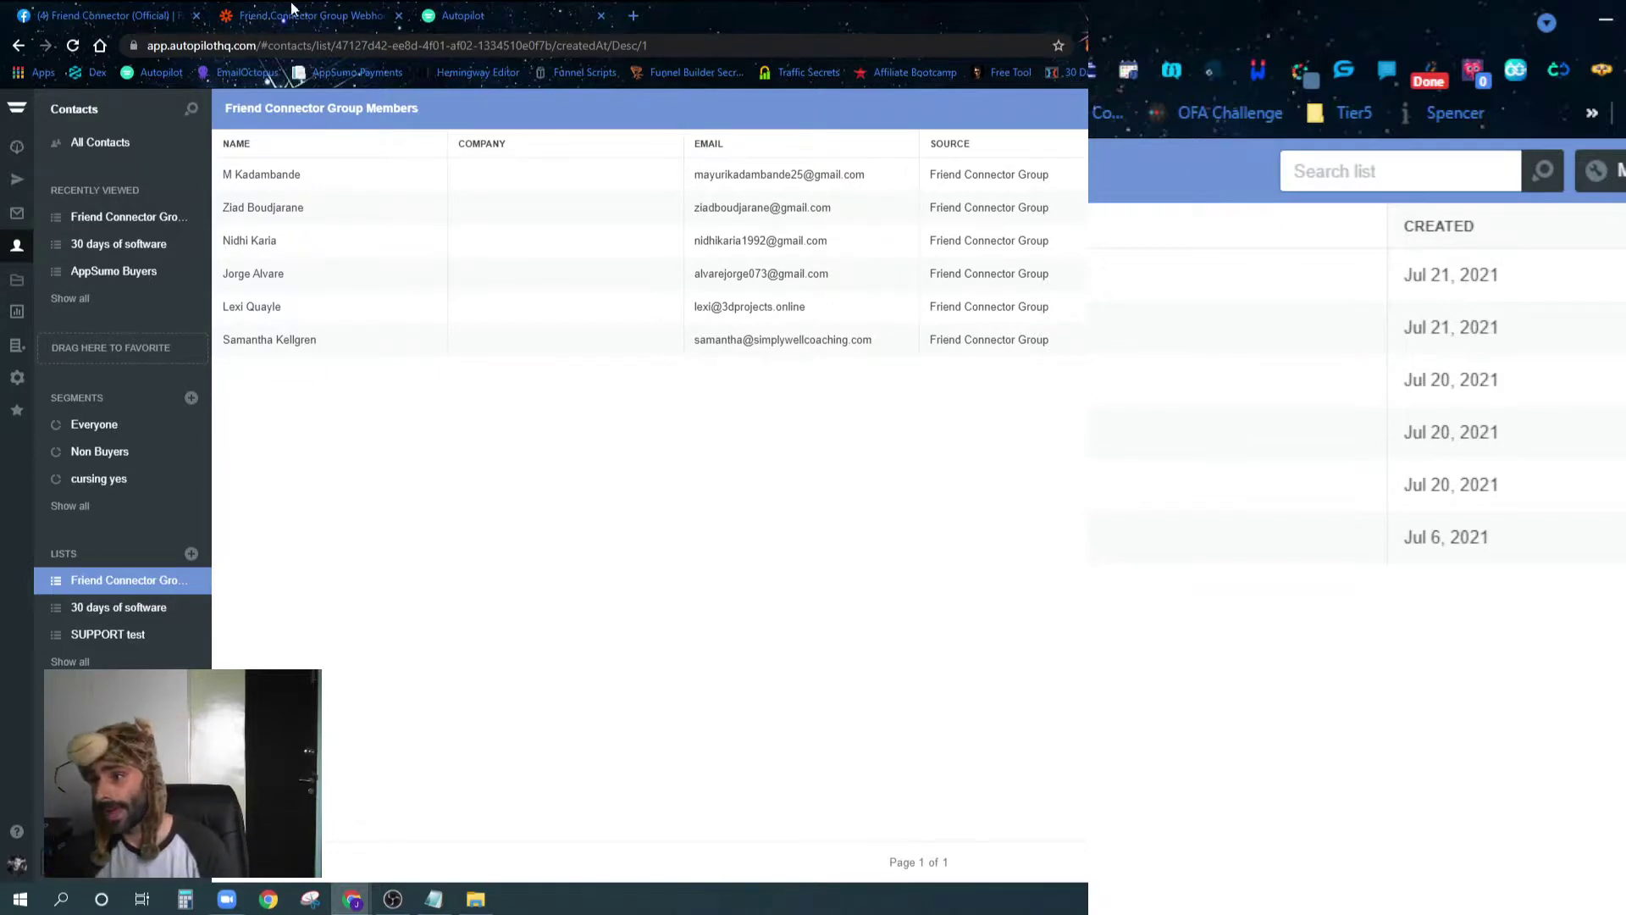
Step: Open the Friend Connector Group Members journey from Autopilot's Journeys list
left_click(259, 12)
left_click(462, 12)
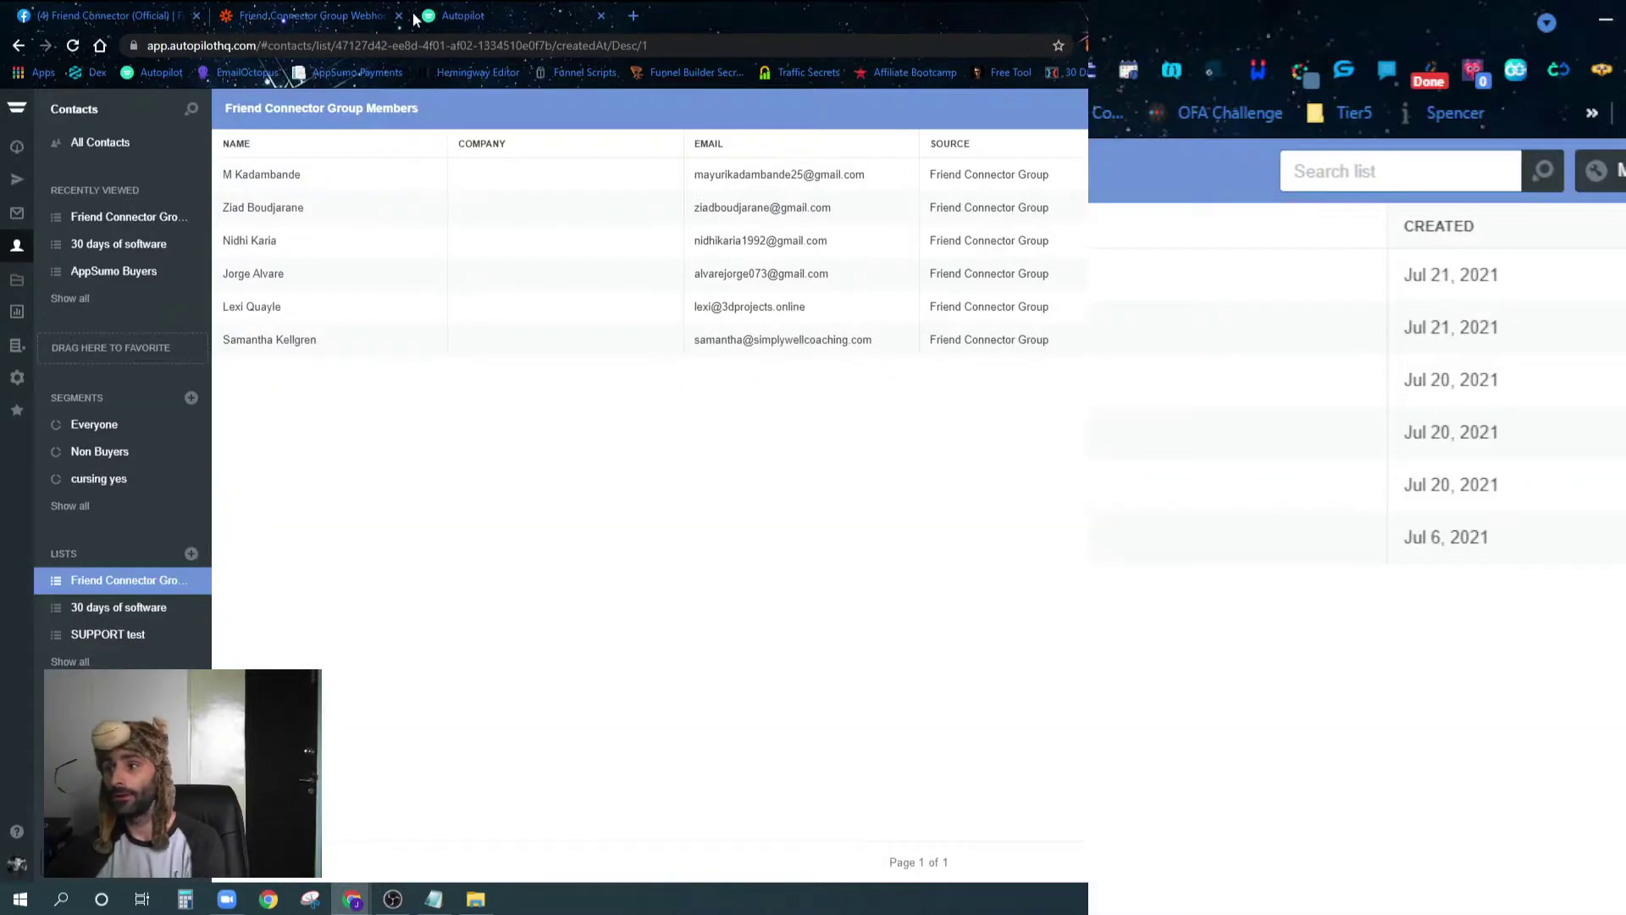
left_click(17, 178)
left_click(319, 178)
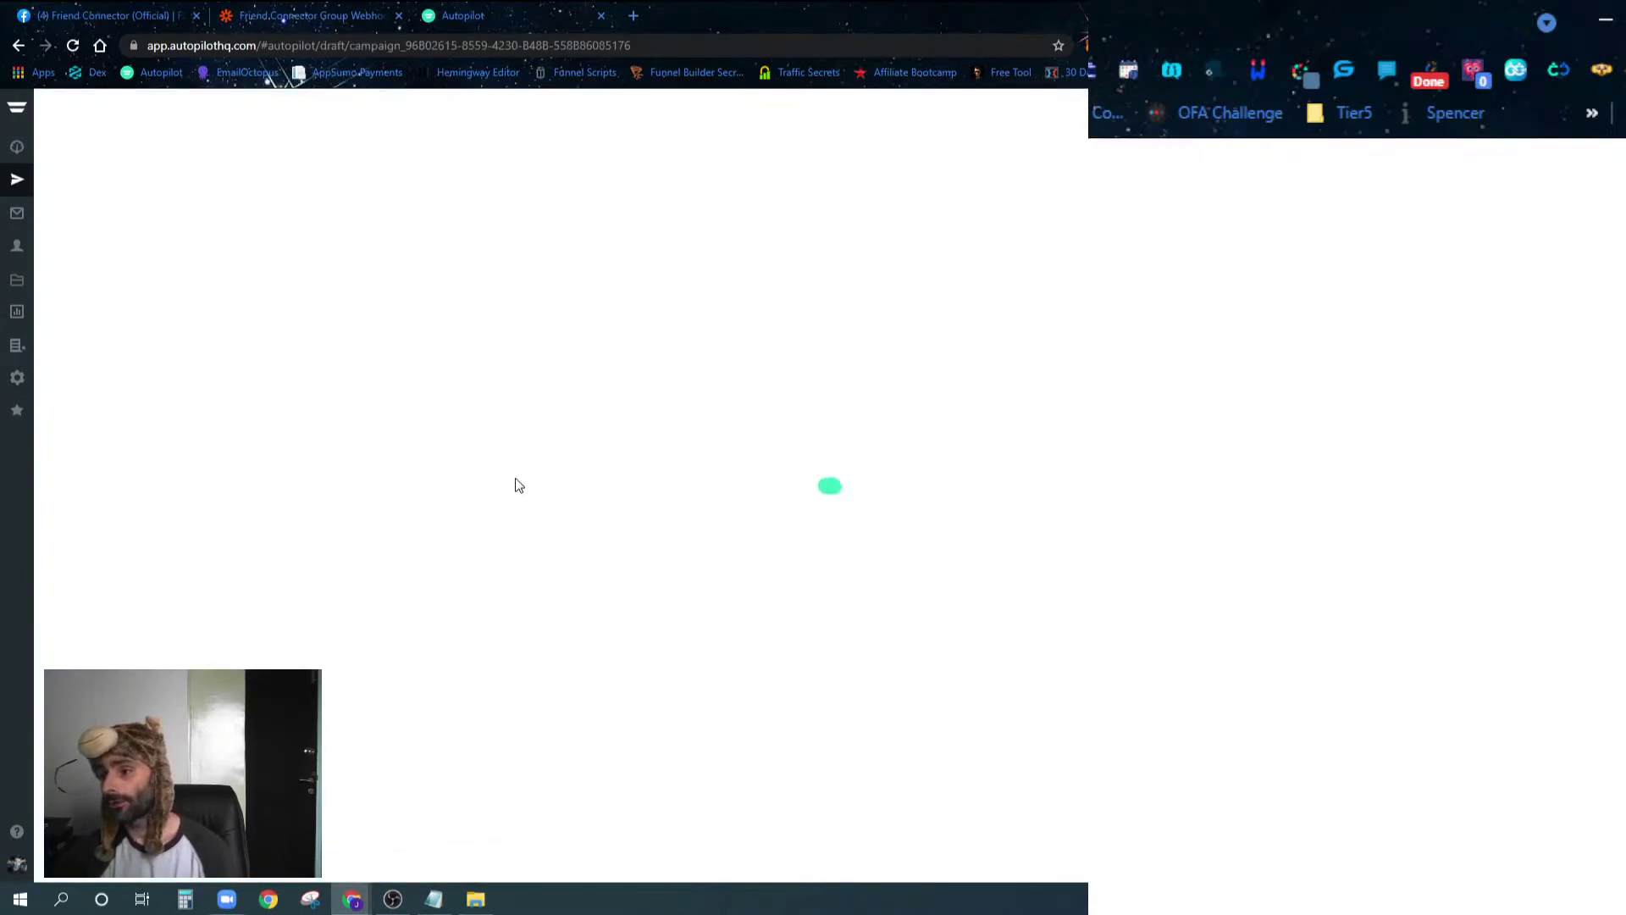